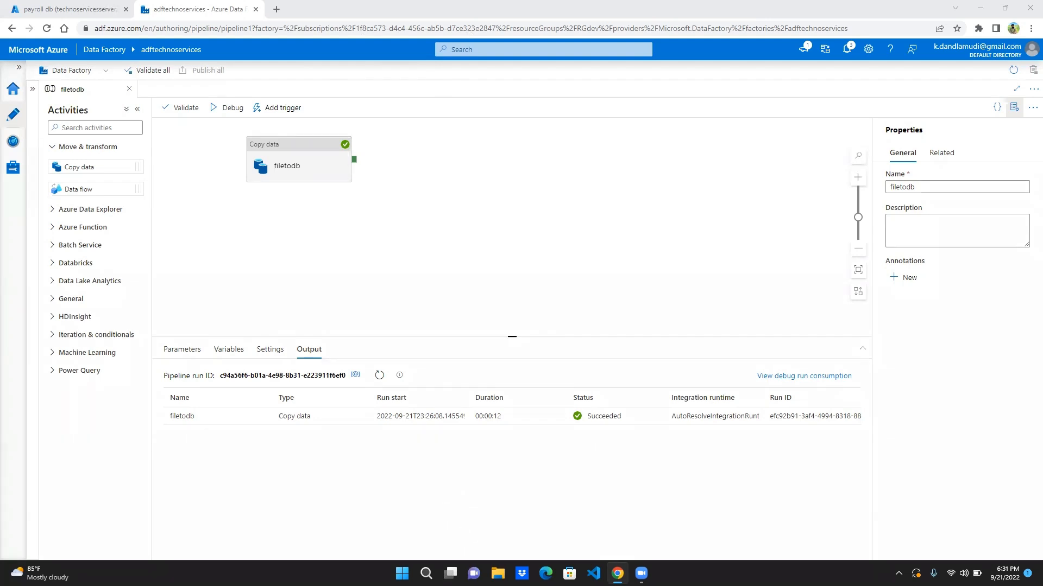
- In File Explorer, open the Edu\Data folder inside the user's personal folder on the C: drive
key(super+e)
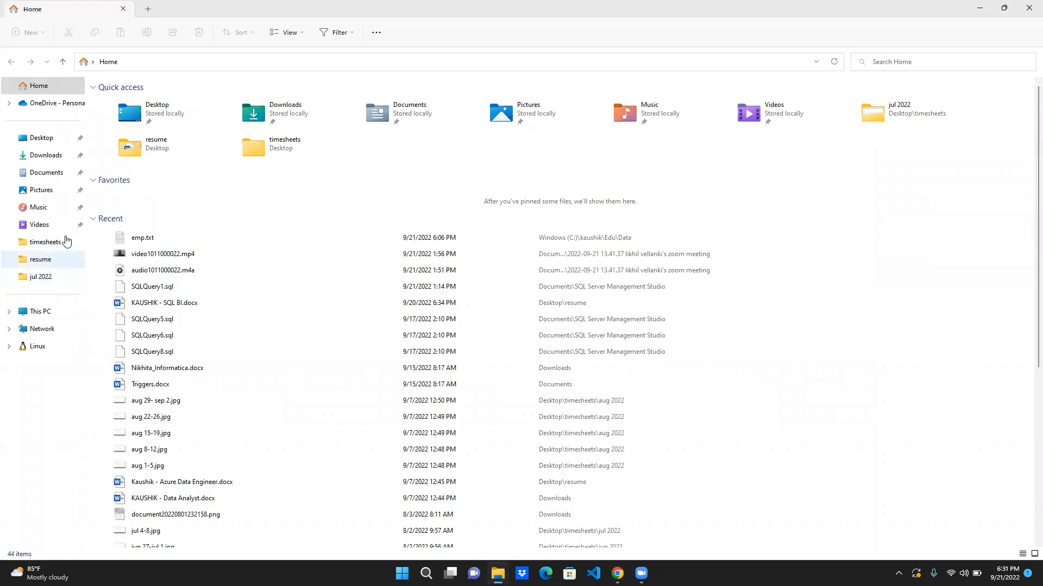
click(49, 316)
double_click(150, 150)
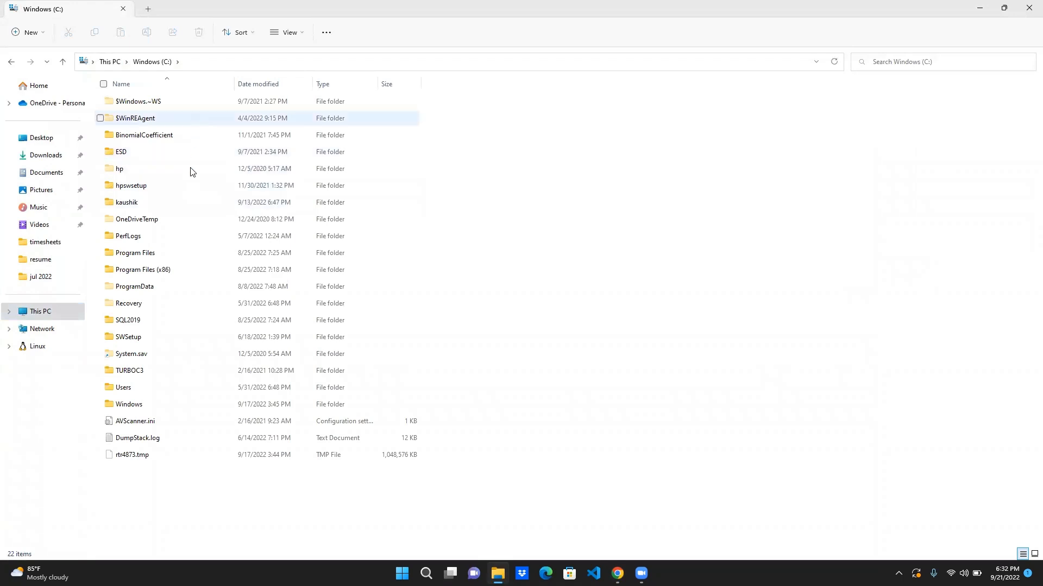
double_click(187, 202)
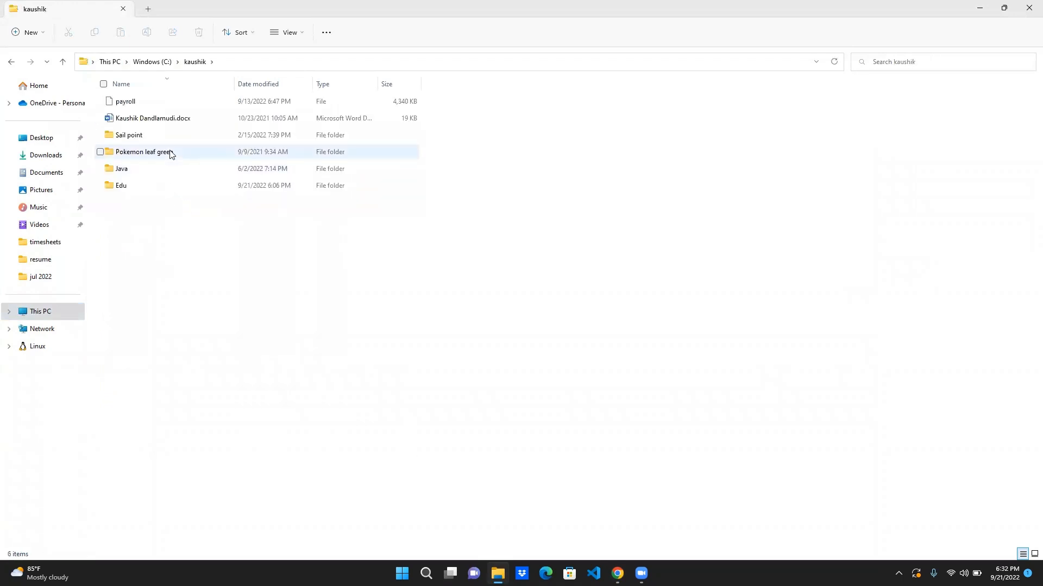
double_click(161, 183)
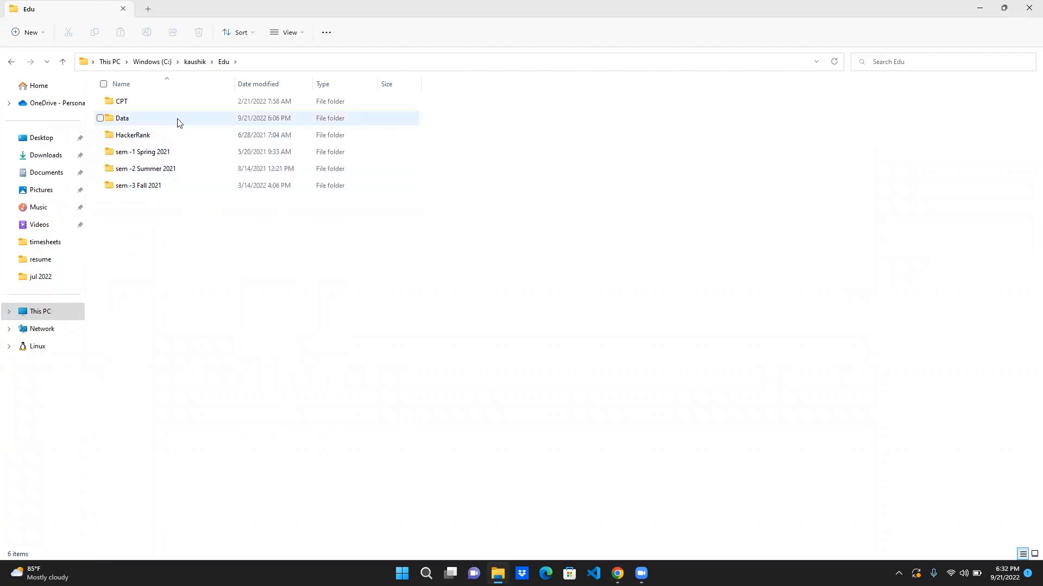
double_click(179, 121)
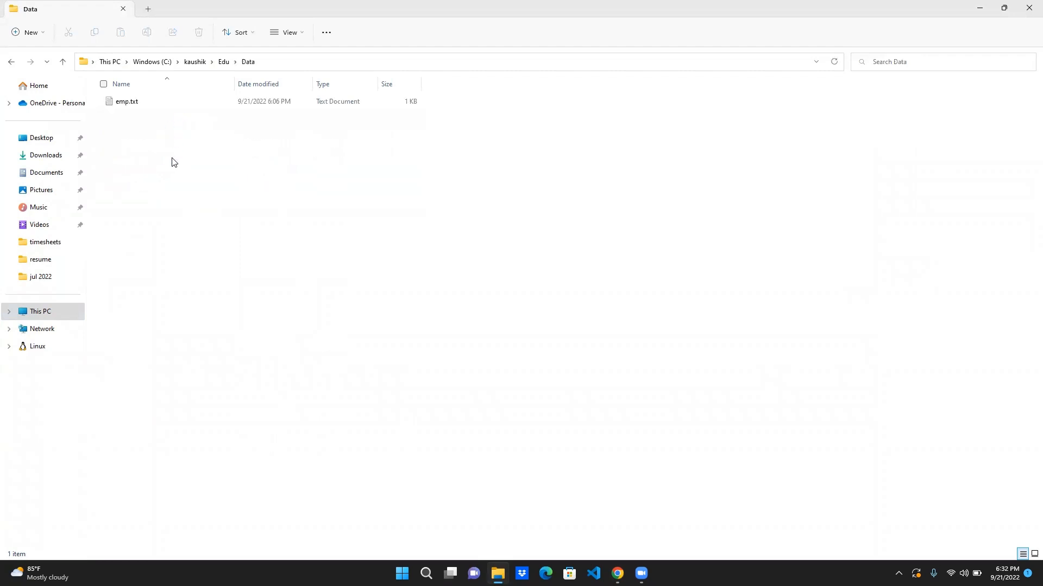
- Create a text document named india.txt in the Data folder and open it
click(146, 103)
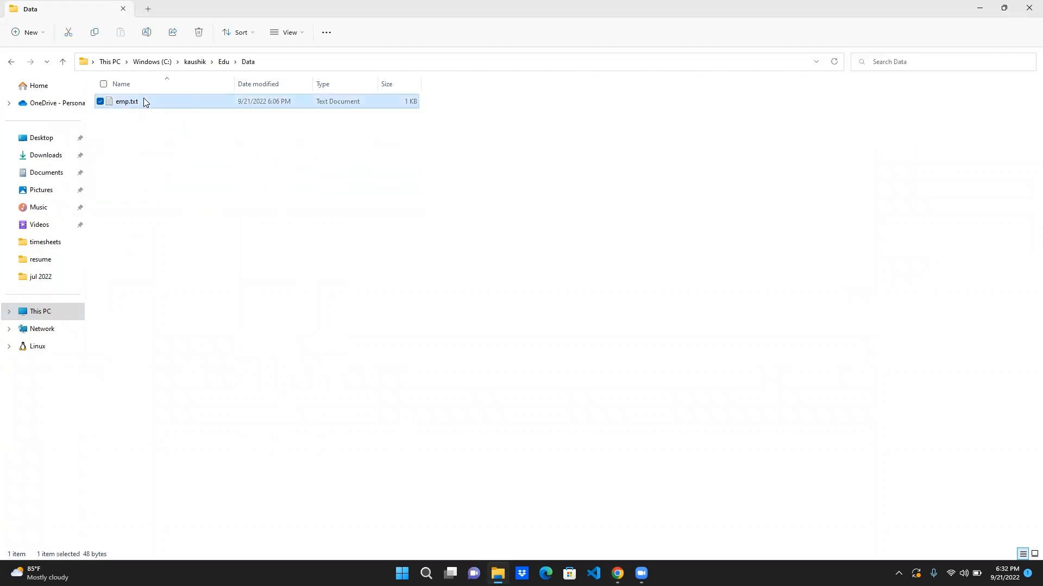
key(ctrl+c)
click(142, 138)
right_click(142, 138)
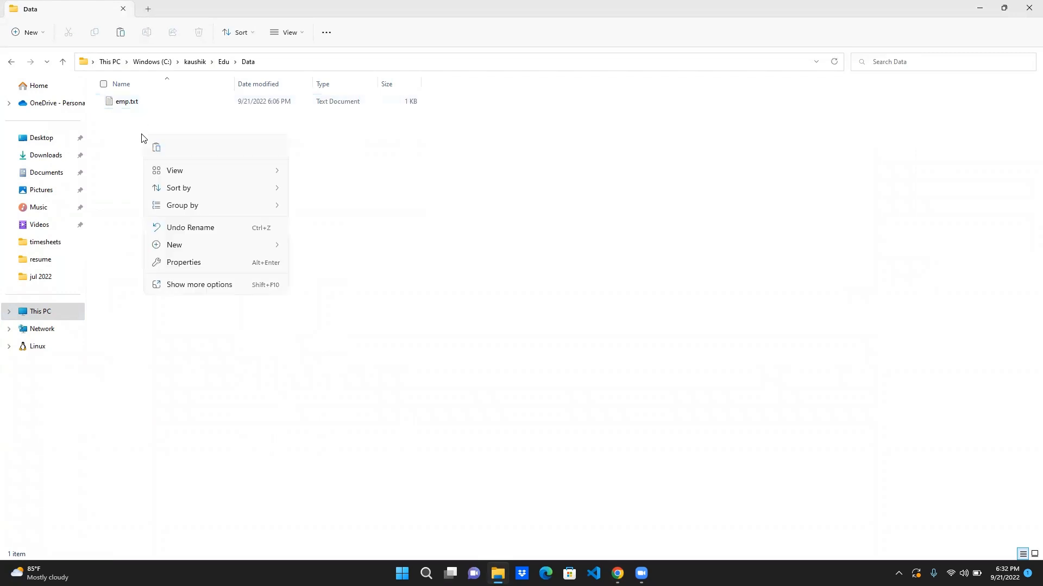
mouse_move(185, 244)
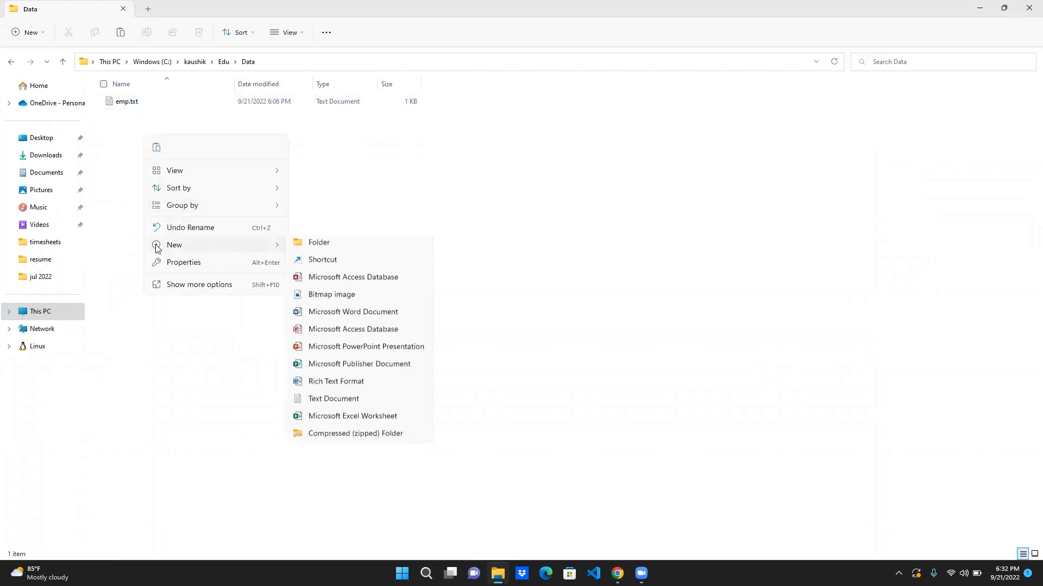
click(341, 404)
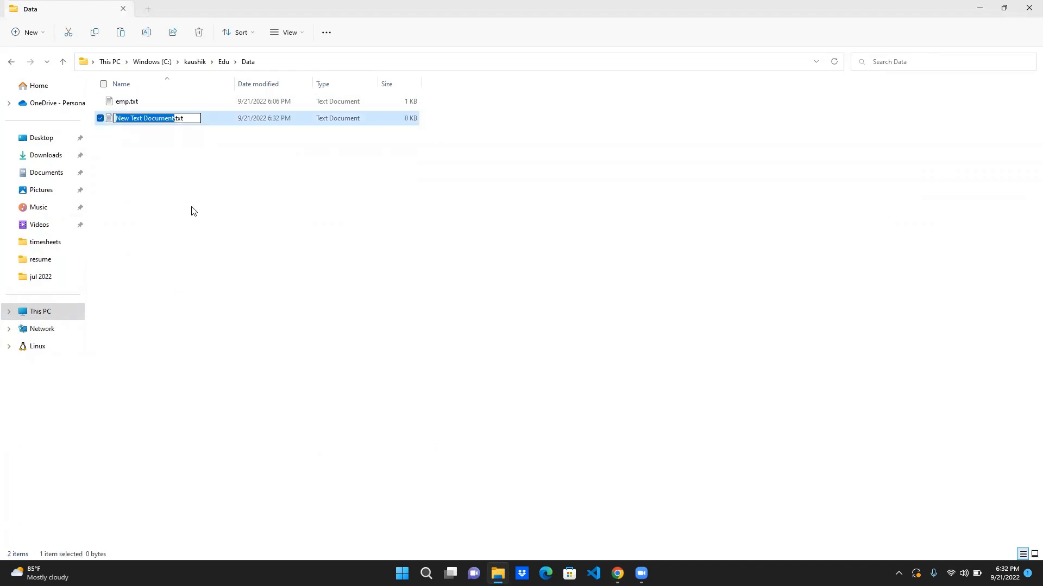
text(india)
key(Return)
key(Return)
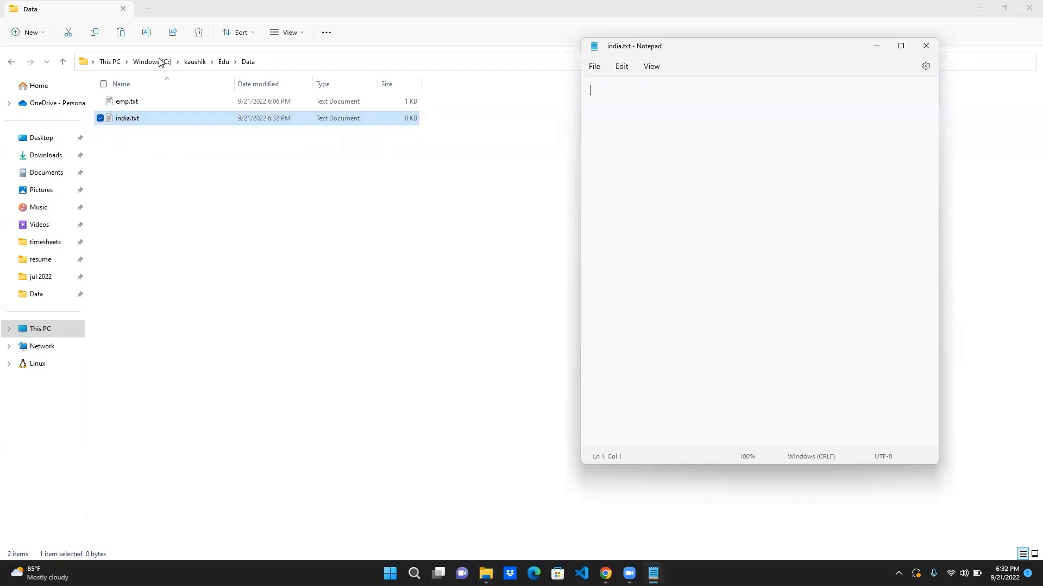
- Copy the full contents of emp.txt into india.txt, save it and close the file
double_click(145, 101)
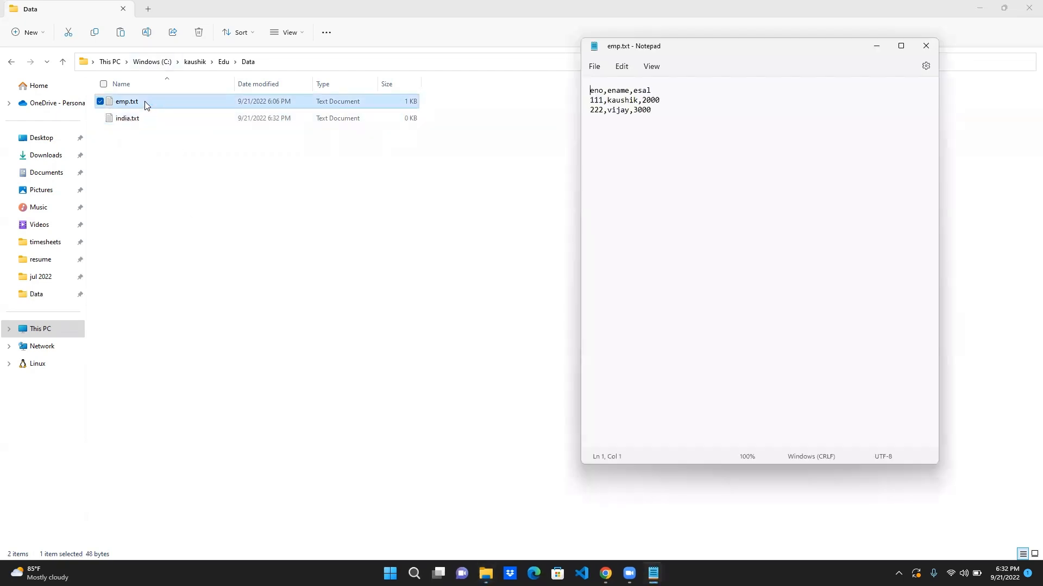
key(ctrl+a)
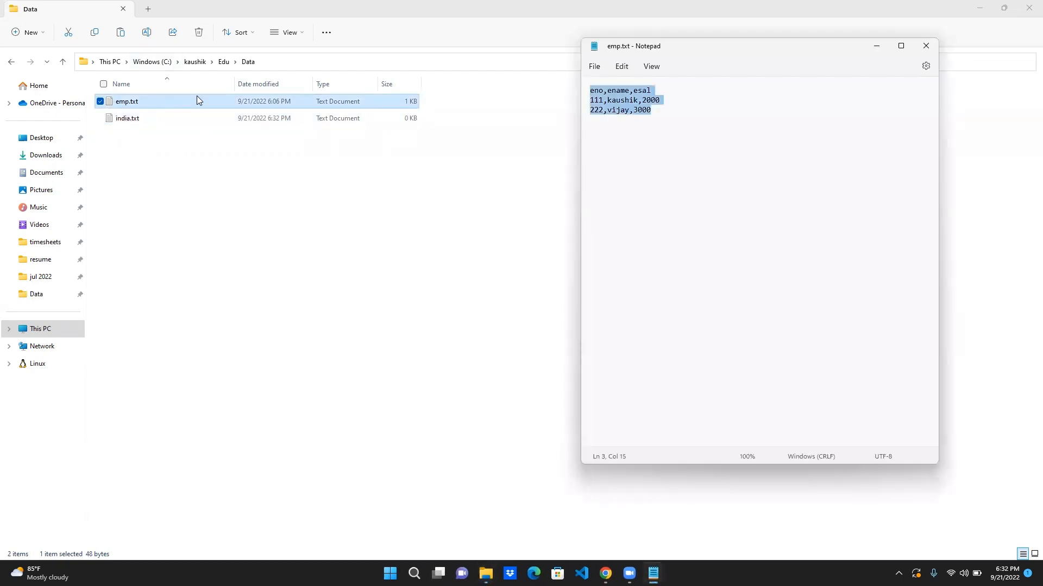
click(937, 49)
click(299, 119)
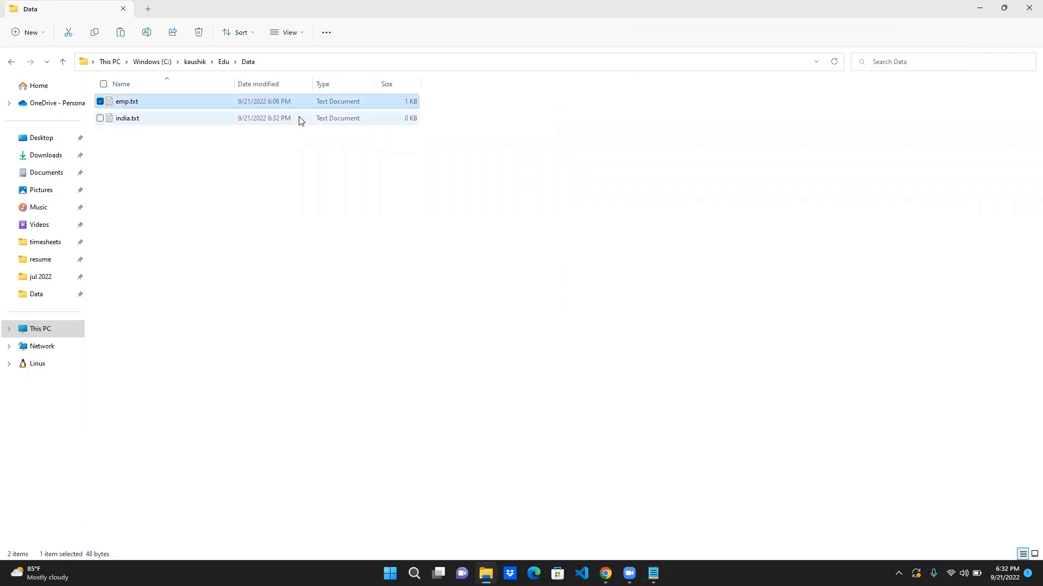
double_click(299, 119)
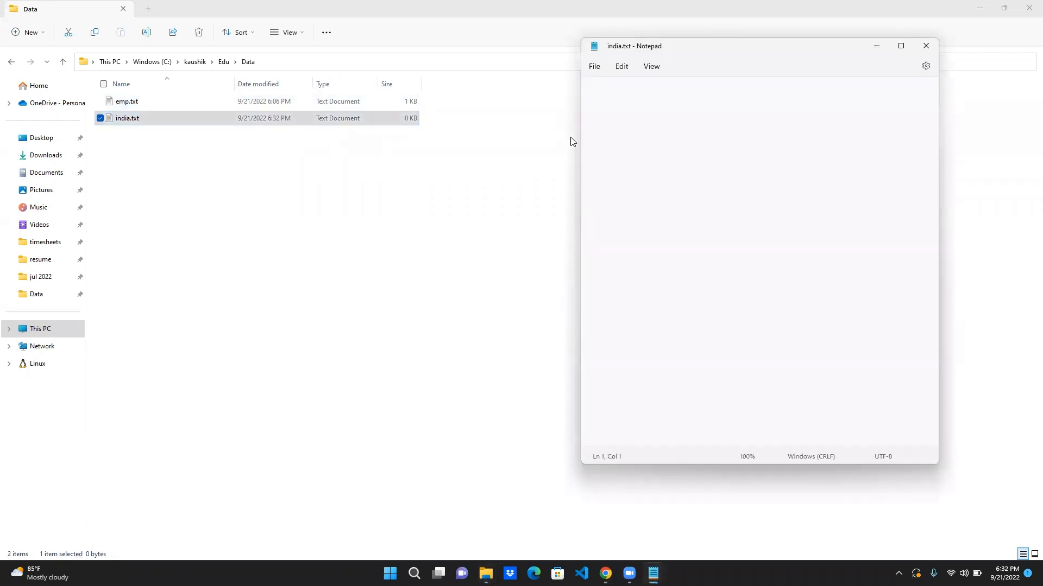
key(ctrl+v)
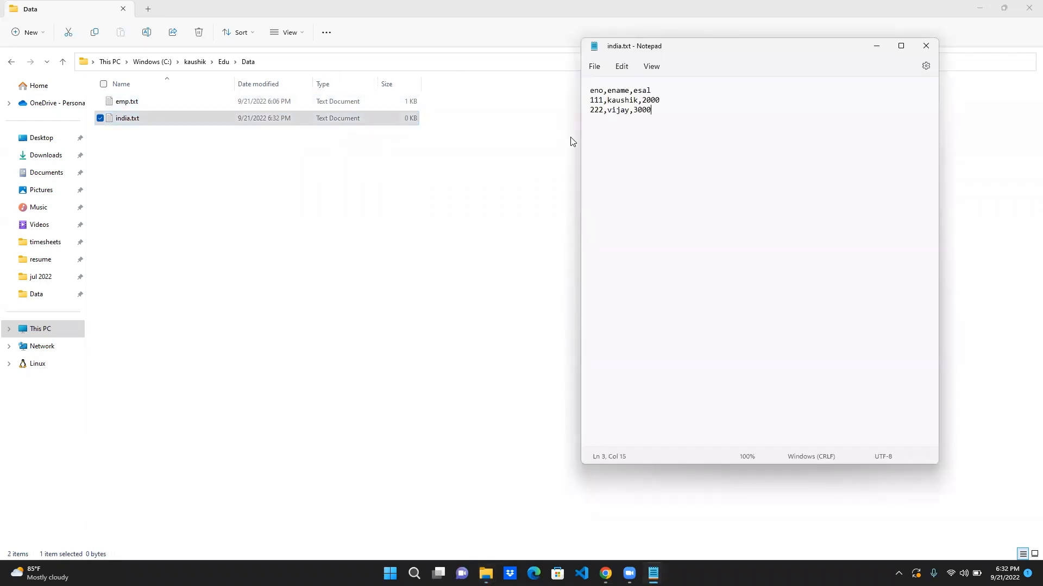
click(931, 48)
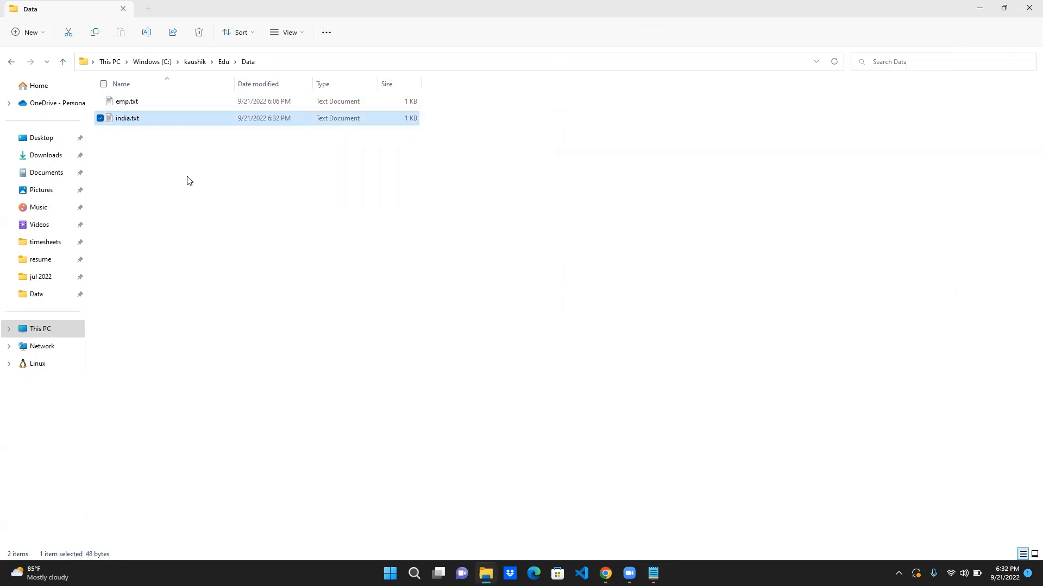
- Create a text document named uk.txt in the Data folder and paste the copied employee records into it
click(25, 35)
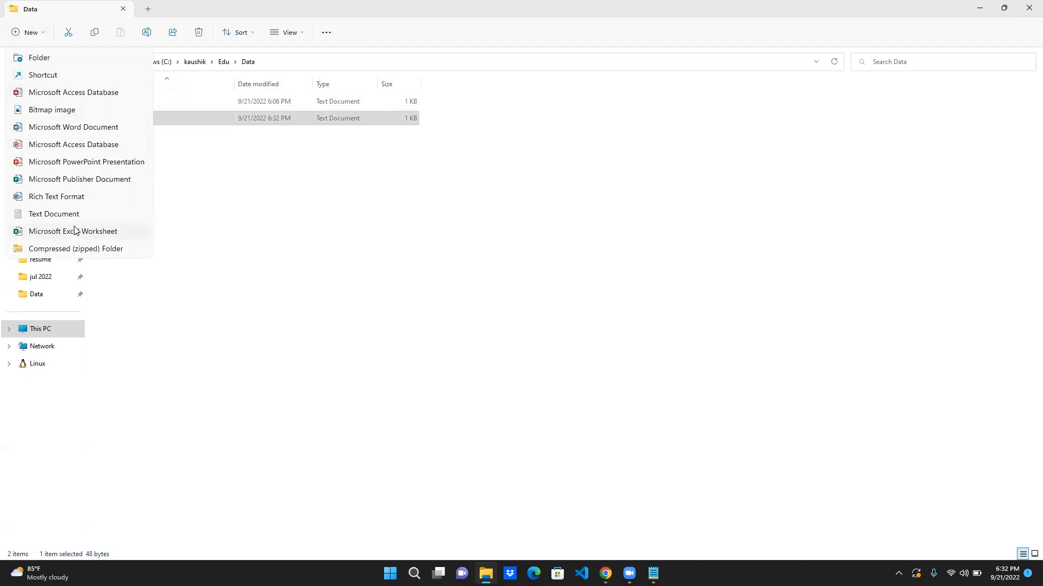
key(Escape)
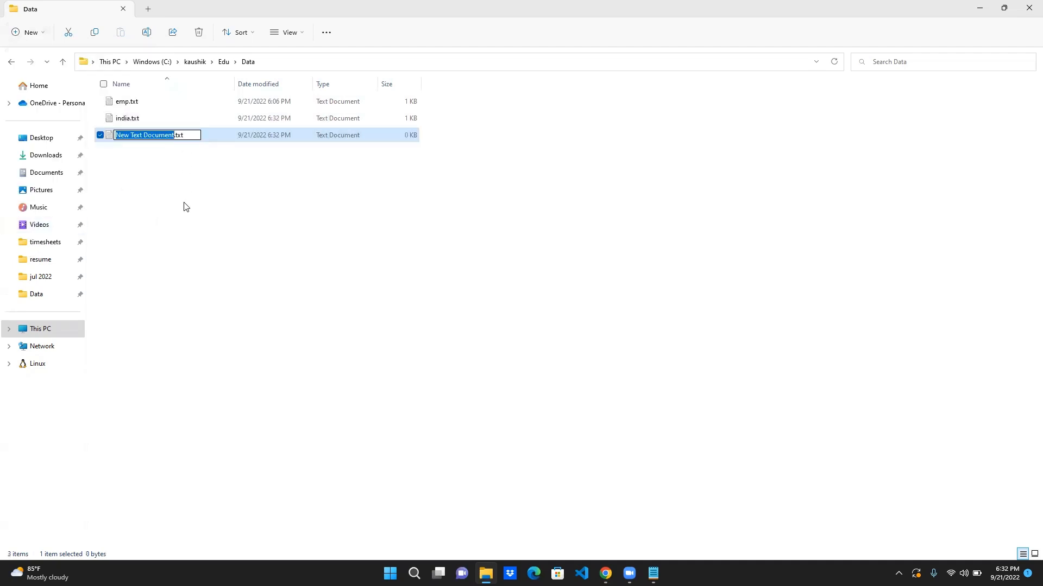
text(uk)
key(Return)
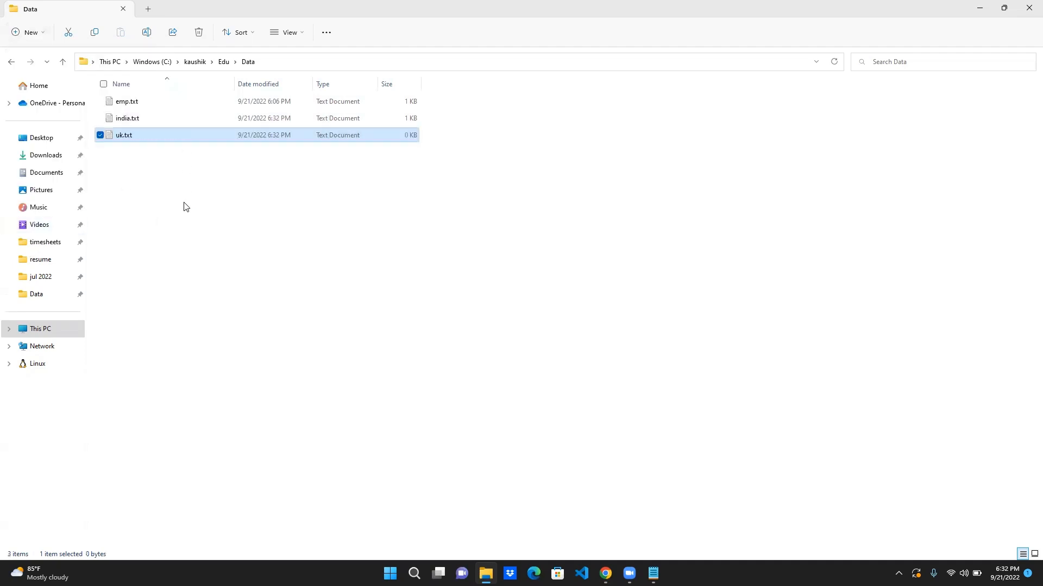
key(Return)
key(ctrl+v)
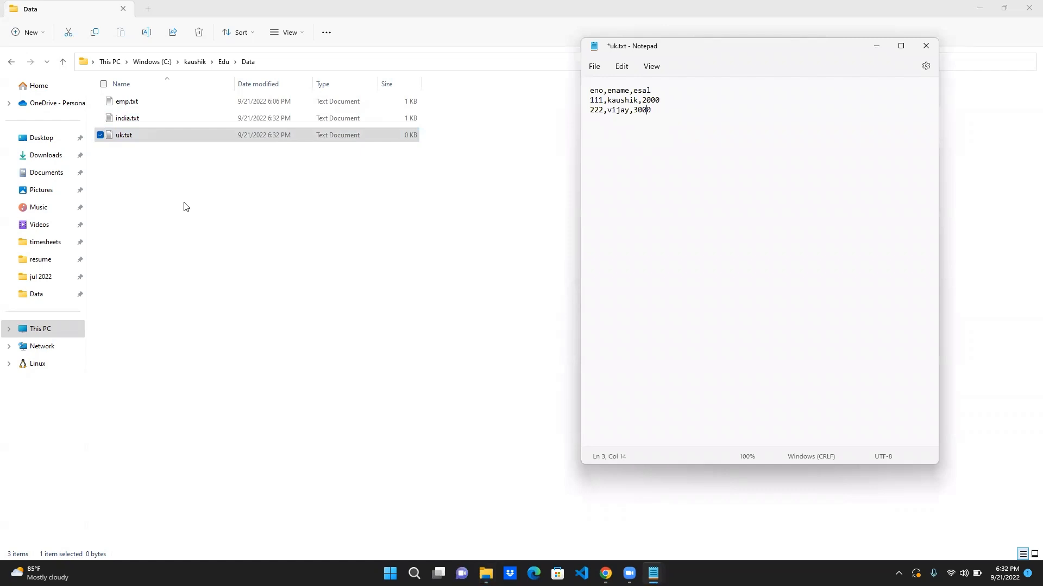
- Change the employee numbers of the two records in uk.txt to 333 and 444
key(BackSpace)
key(BackSpace)
key(Delete)
text(333)
key(Down)
key(BackSpace)
key(BackSpace)
key(BackSpace)
text(444)
- Replace the employee names in both records of uk.txt with two other first names
key(ctrl+shift+Right)
text(nabi)
key(ctrl+shift+Left)
text(nikhita)
key(Left)
key(Left)
key(Left)
key(BackSpace)
text(h)
key(Right)
key(Right)
key(Right)
- Set the salaries in uk.txt to 4000 and 5000, save the file and close it
text(4)
key(Down)
key(BackSpace)
text(5)
key(ctrl+s)
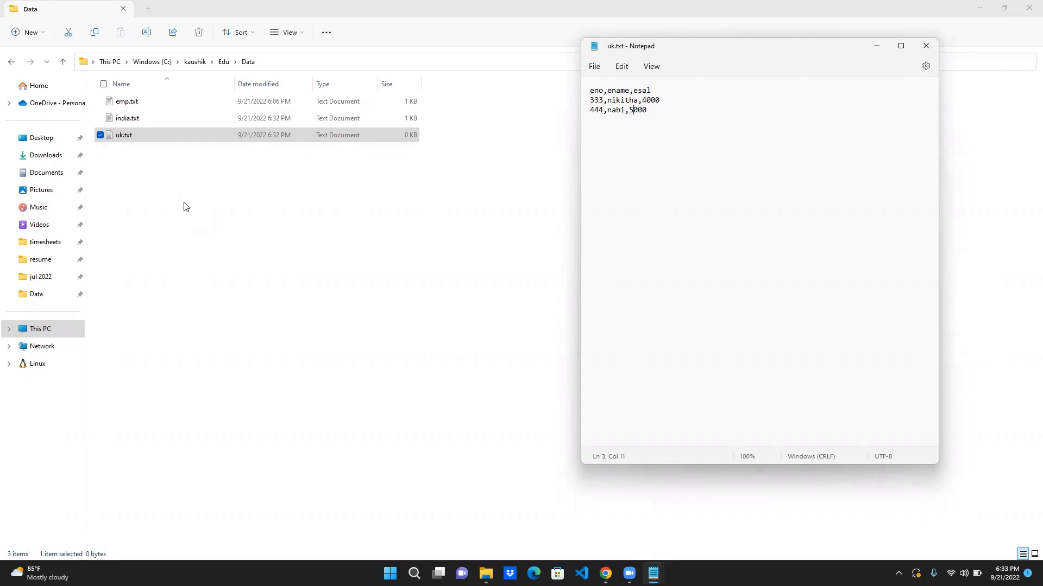
click(926, 46)
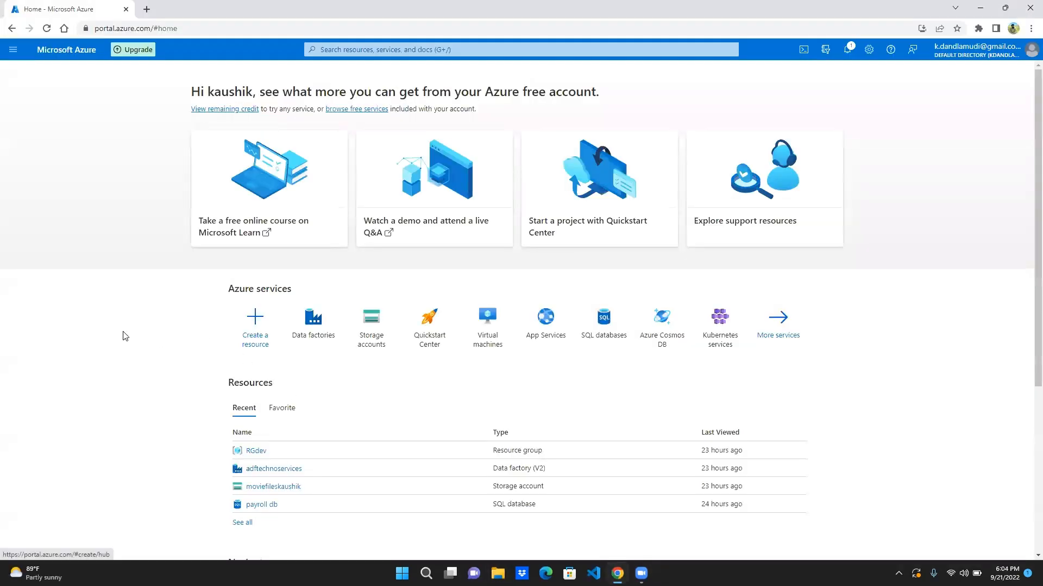
- Find Notepad through the system search and open a new blank document
scroll(124, 336, down, 1)
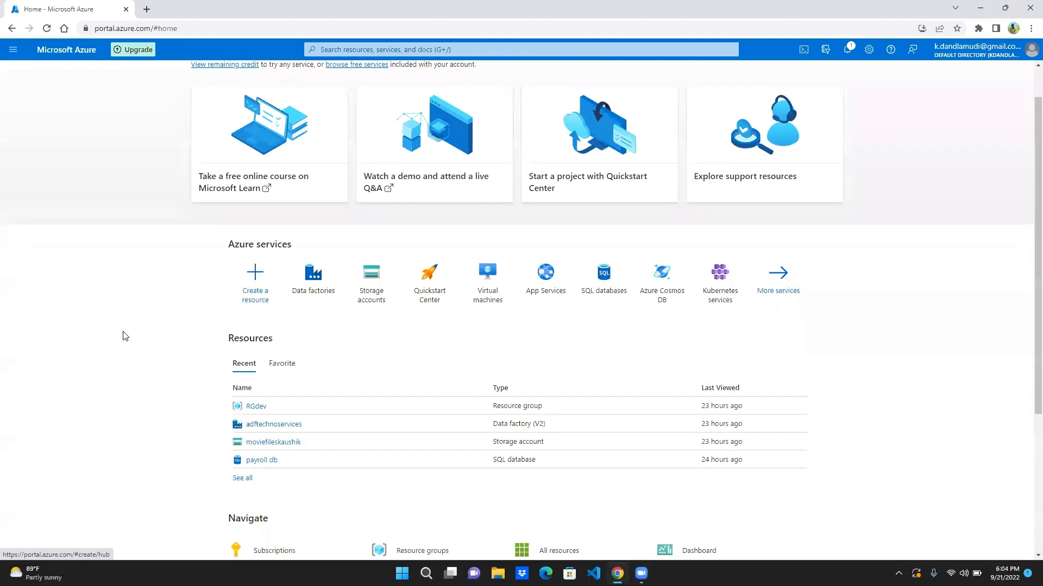
scroll(124, 335, down, 1)
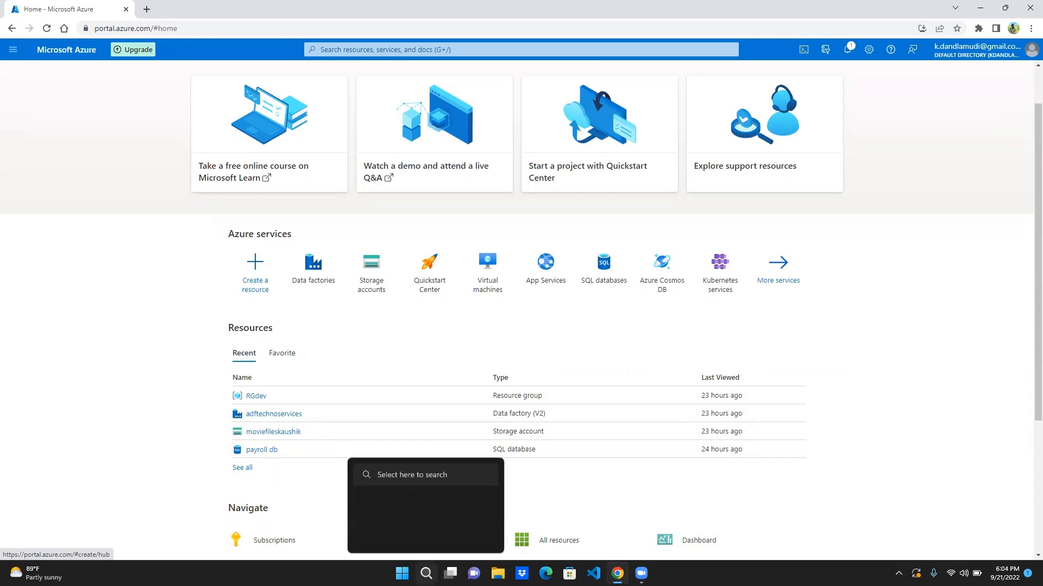
click(427, 573)
text(note)
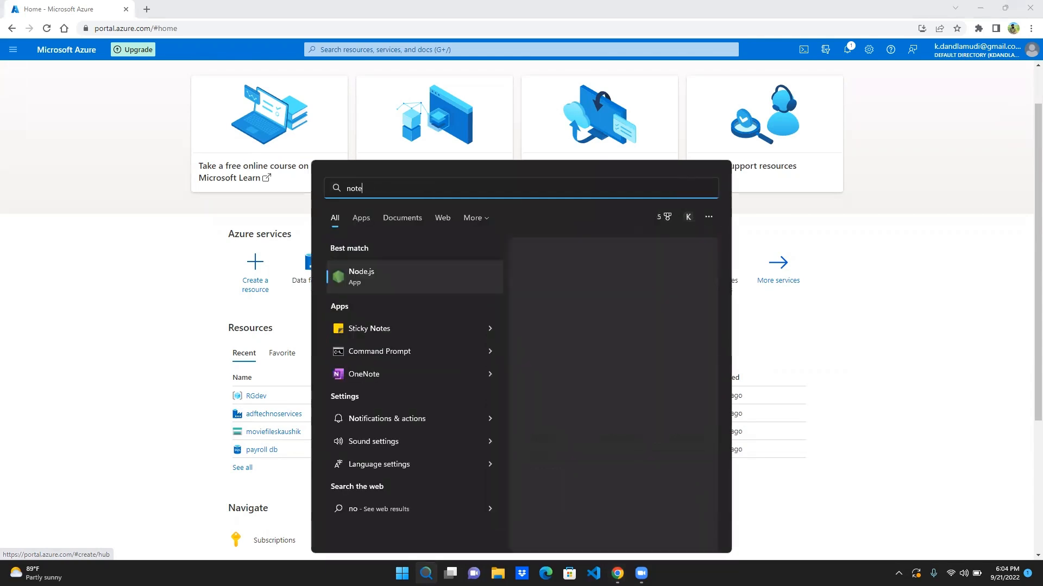
key(Return)
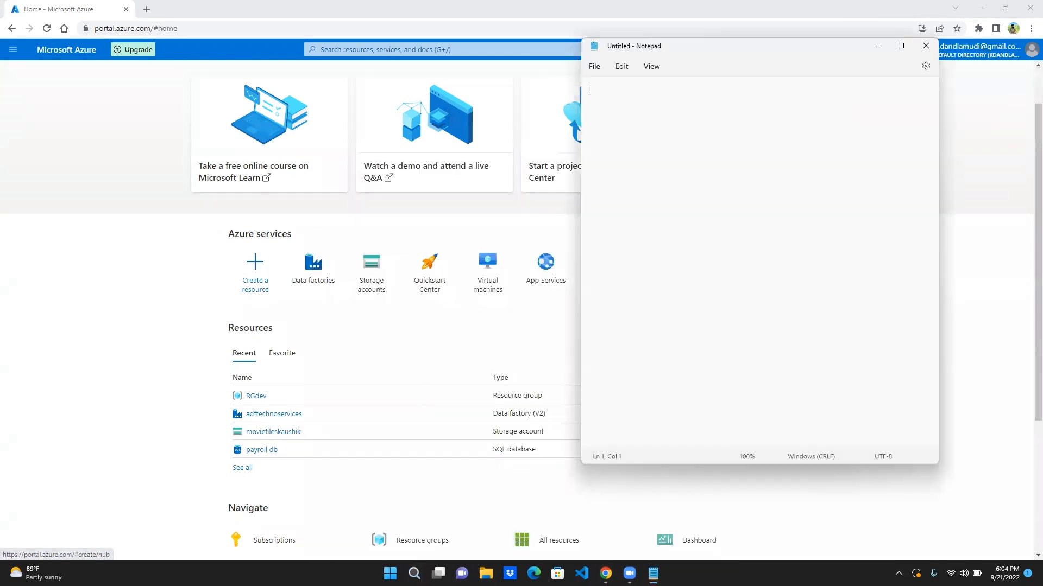
- Enter the comma-separated header line eno,ename,esal in the blank document
text(eno)
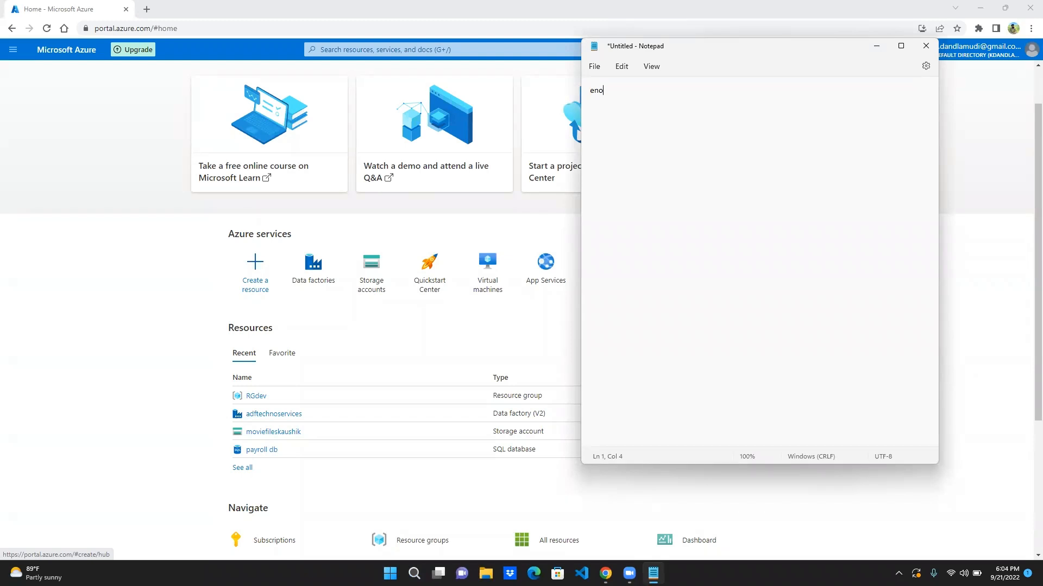
text(, ename,)
key(BackSpace)
text(sal)
- Add the first employee record below the header with number 111, the employee's first name and salary 2000
text(1)
key(BackSpace)
key(BackSpace)
text(11)
text(,)
text('')
key(BackSpace)
text(kaushik,2000 222,)
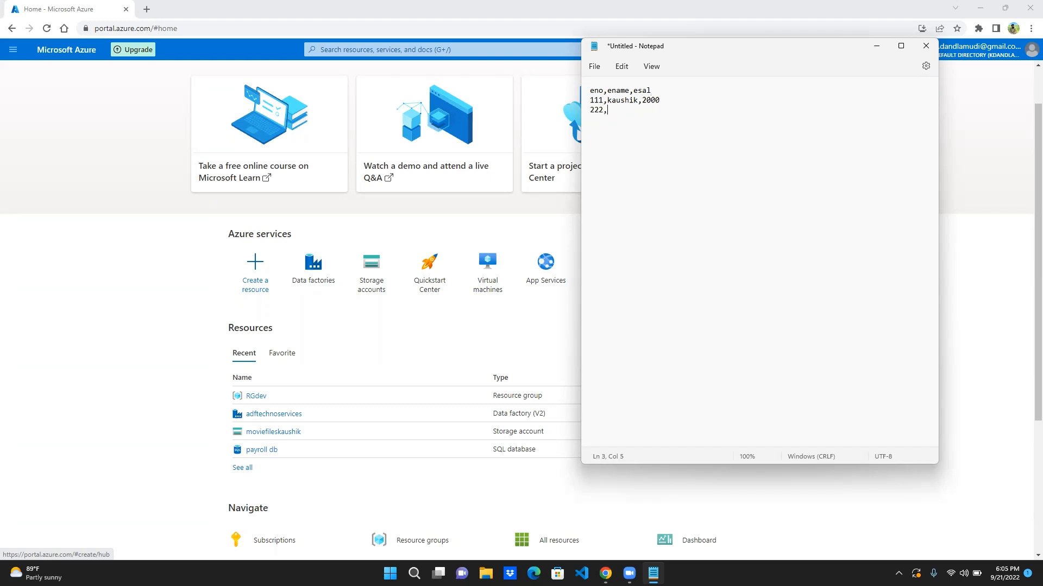
text(vijay,3000)
- Add a second employee record with number 222, the employee's first name and salary 3000
key(Up)
key(Down)
key(Left)
- Start saving the document, browse to the Edu folder in the personal folder on the C: drive, and leave the file name empty
key(ctrl+s)
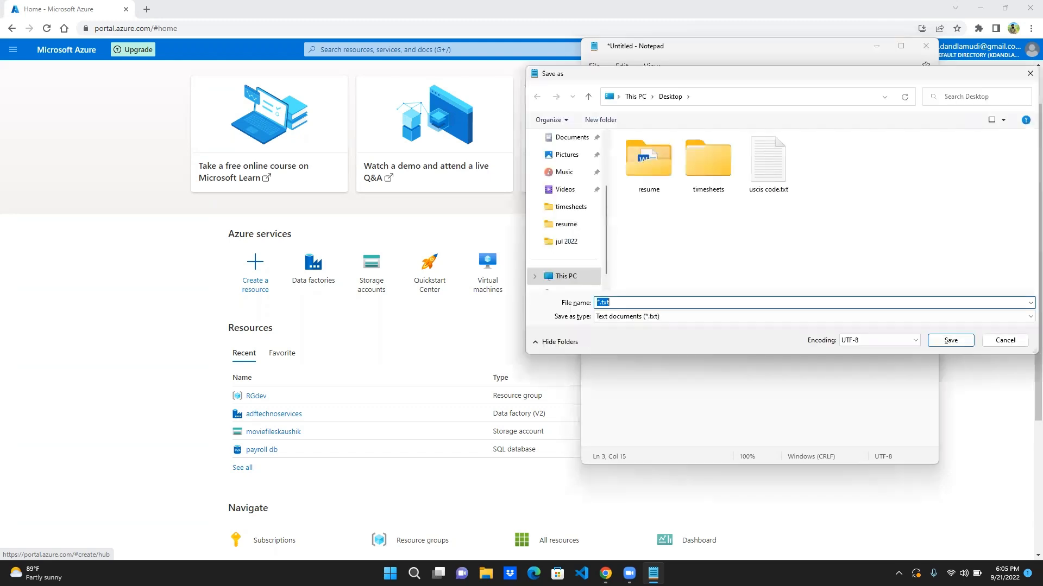
text(data)
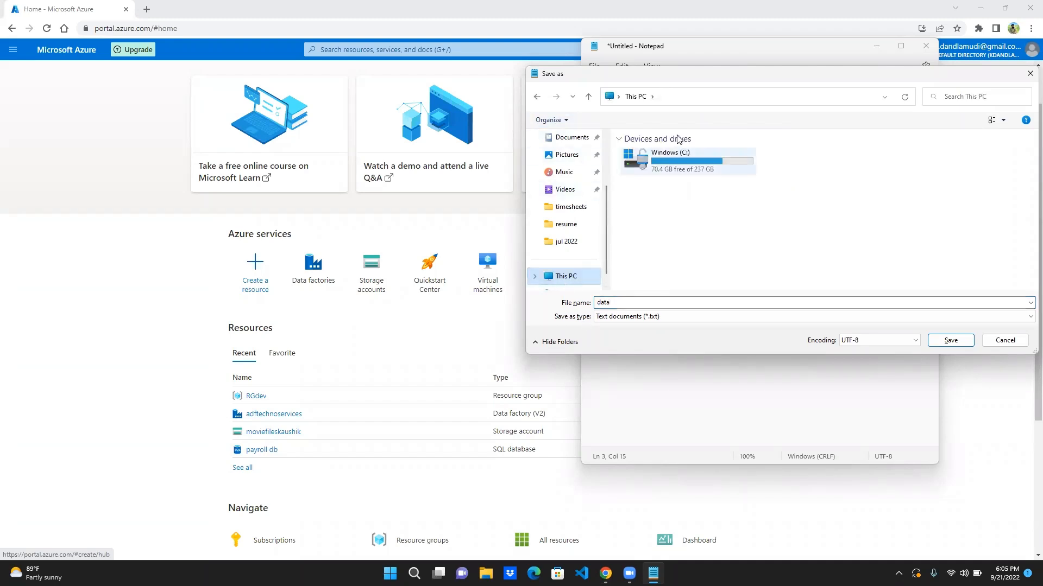
double_click(671, 159)
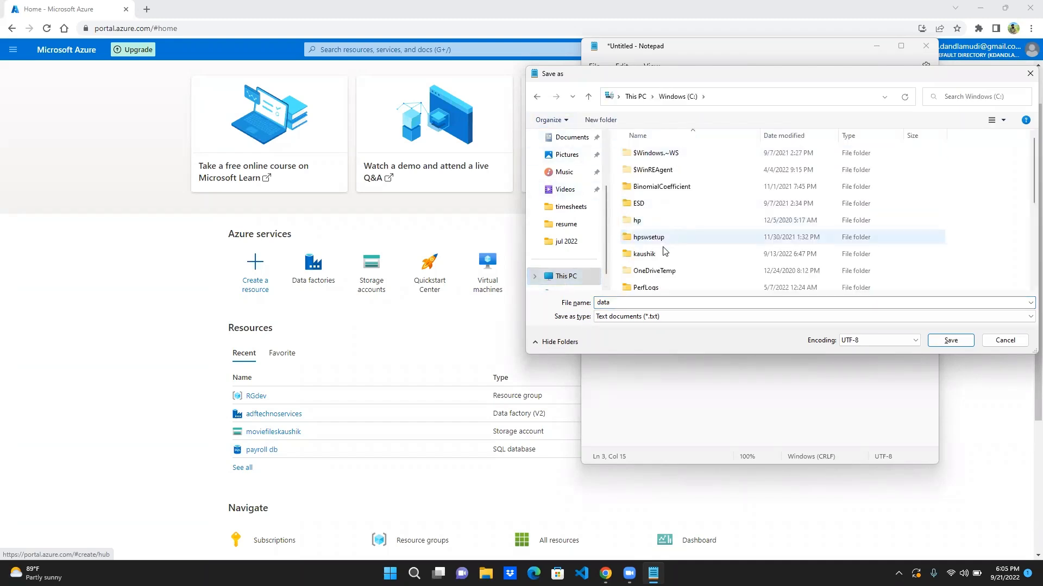
double_click(666, 254)
double_click(660, 154)
double_click(638, 303)
click(639, 303)
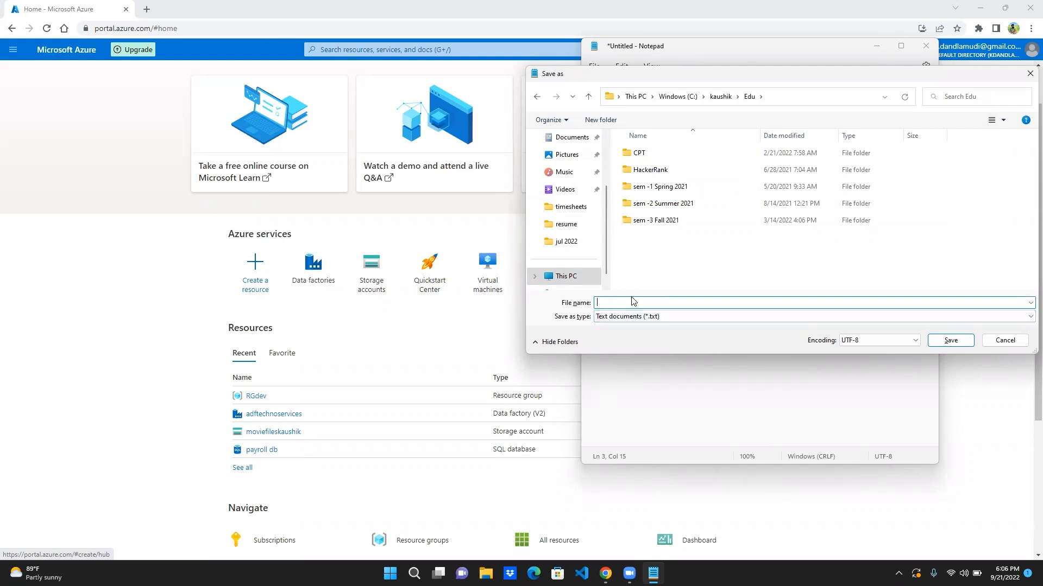
- Create a folder named Data inside Edu and open it as the save location
click(601, 119)
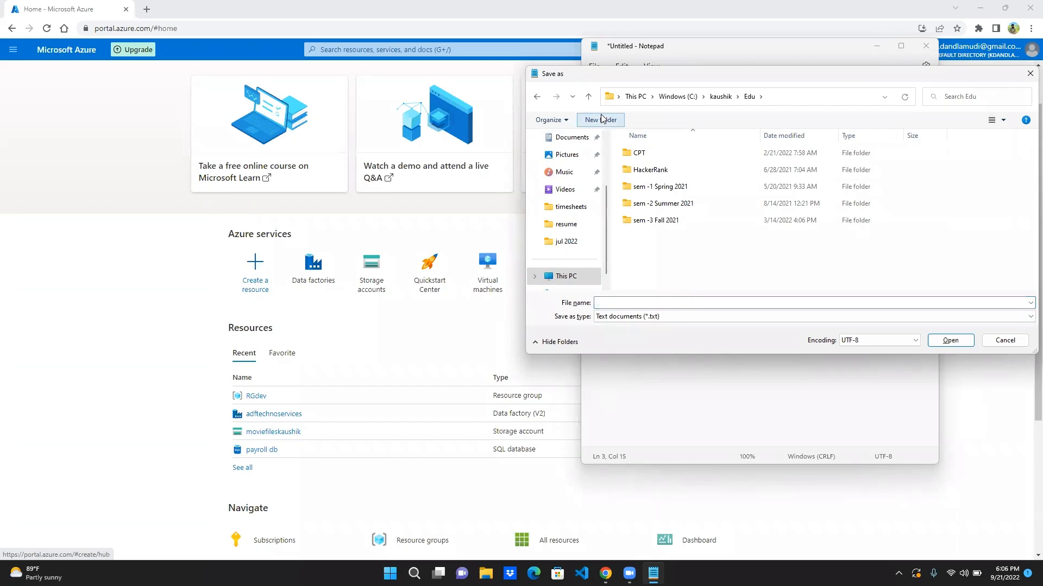
text(Data)
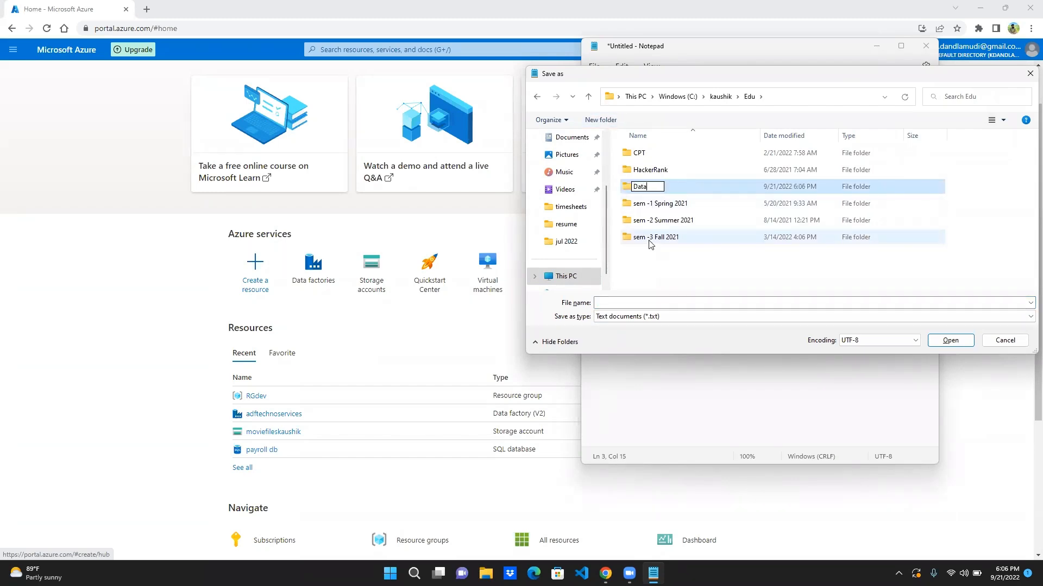
key(Return)
key(Return)
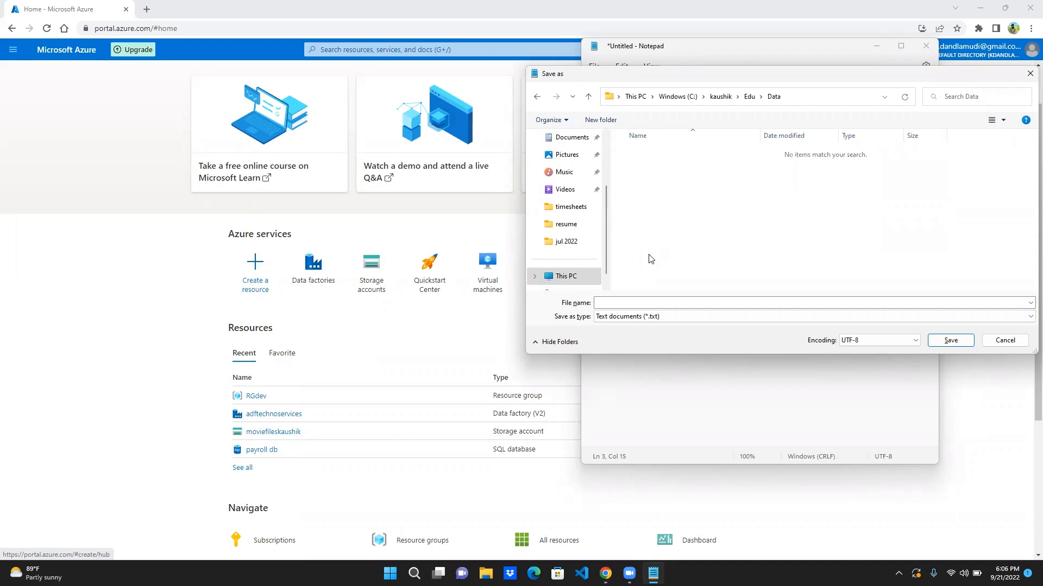
- Save the employee document as the text file emp in the Data folder and close Notepad
click(640, 302)
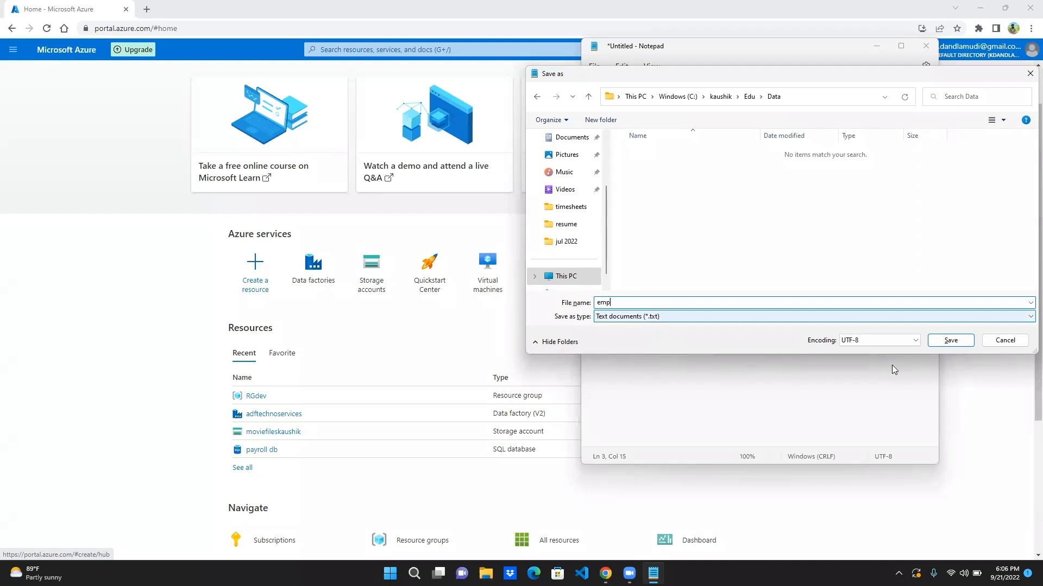
click(951, 340)
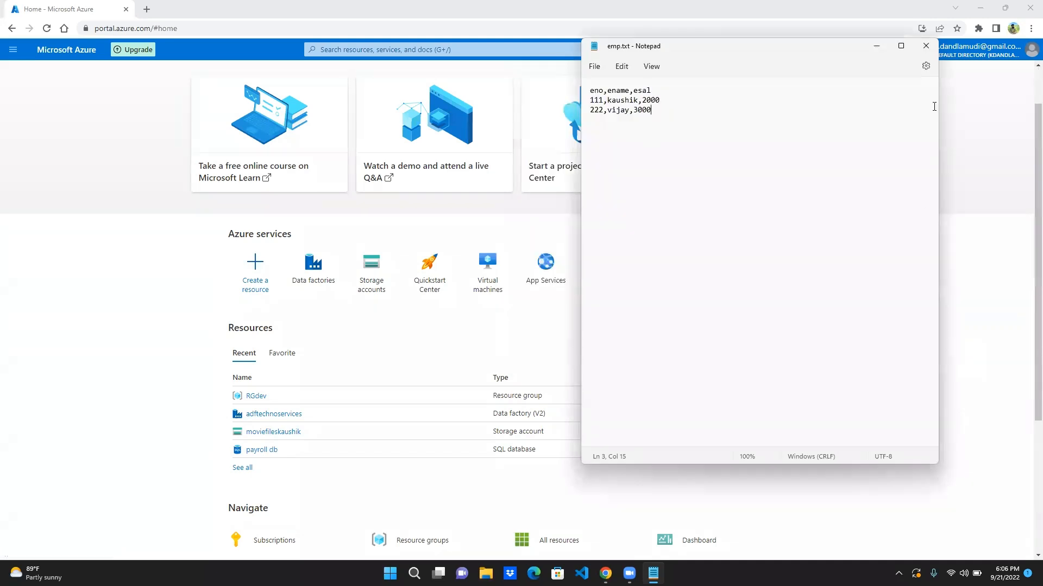
click(926, 46)
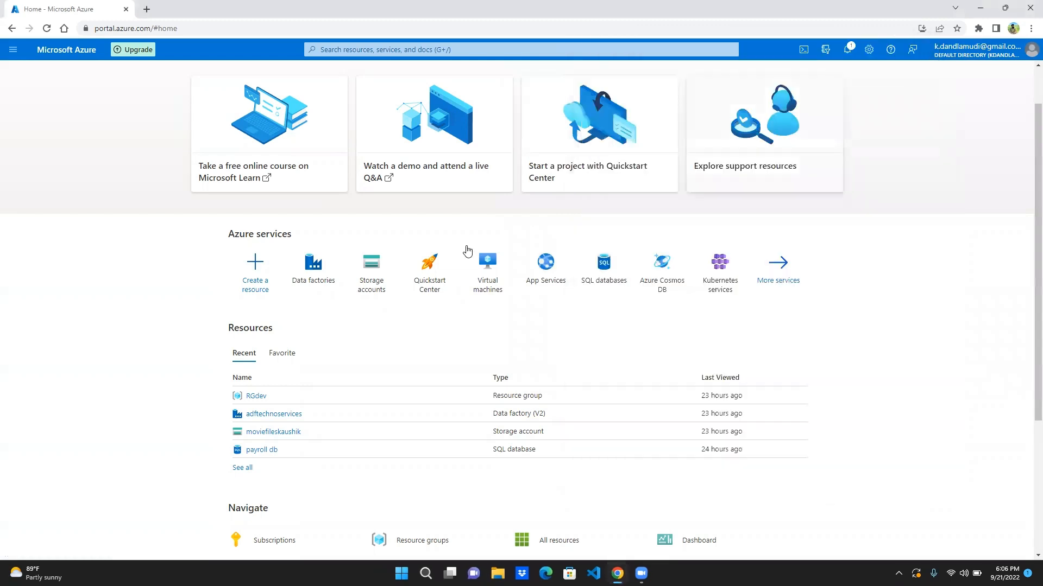
- In the Azure portal, open the telugumovies container of the recently used movie files storage account
click(261, 433)
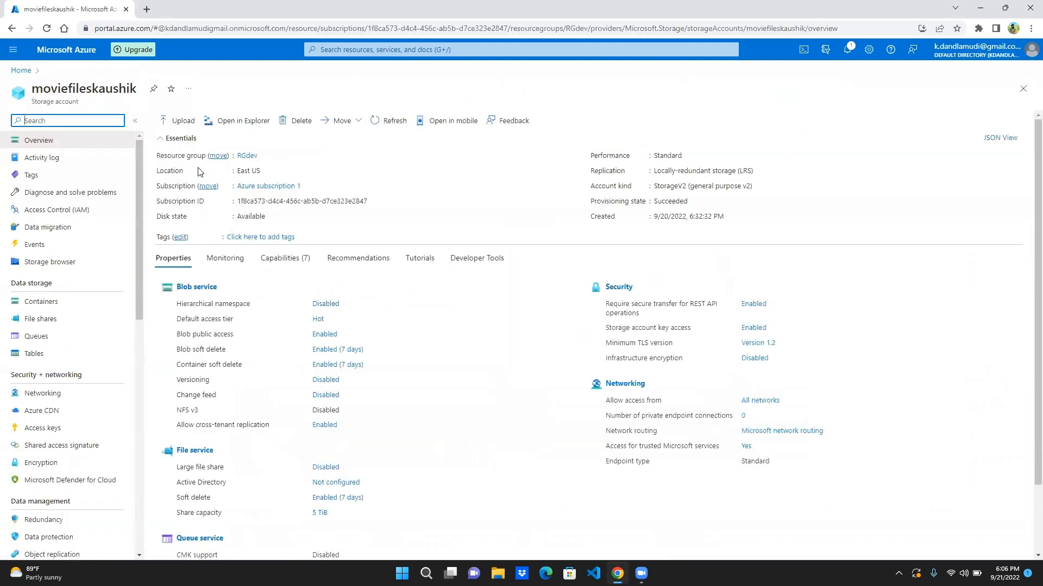
click(187, 125)
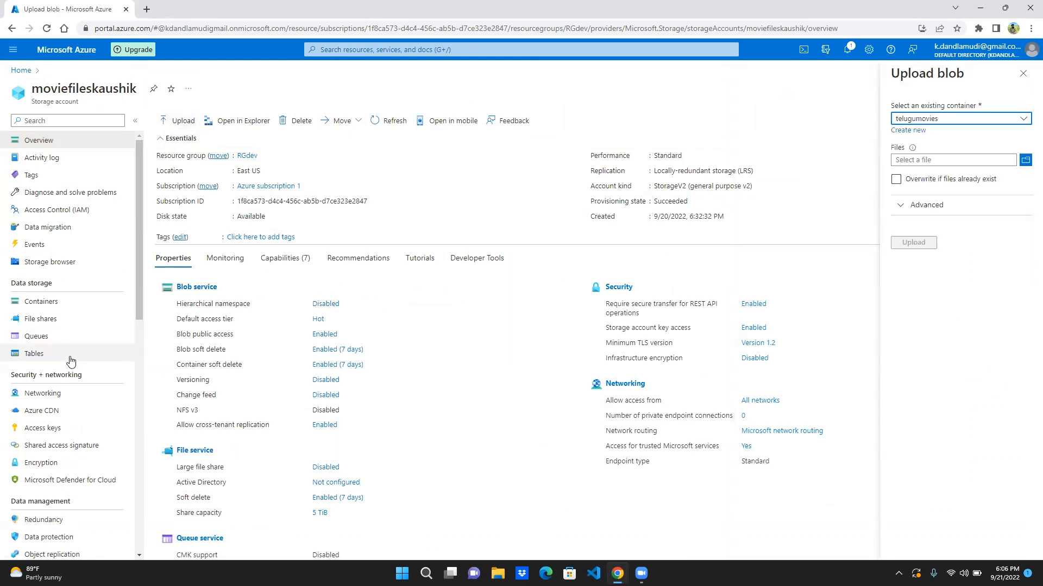
click(45, 310)
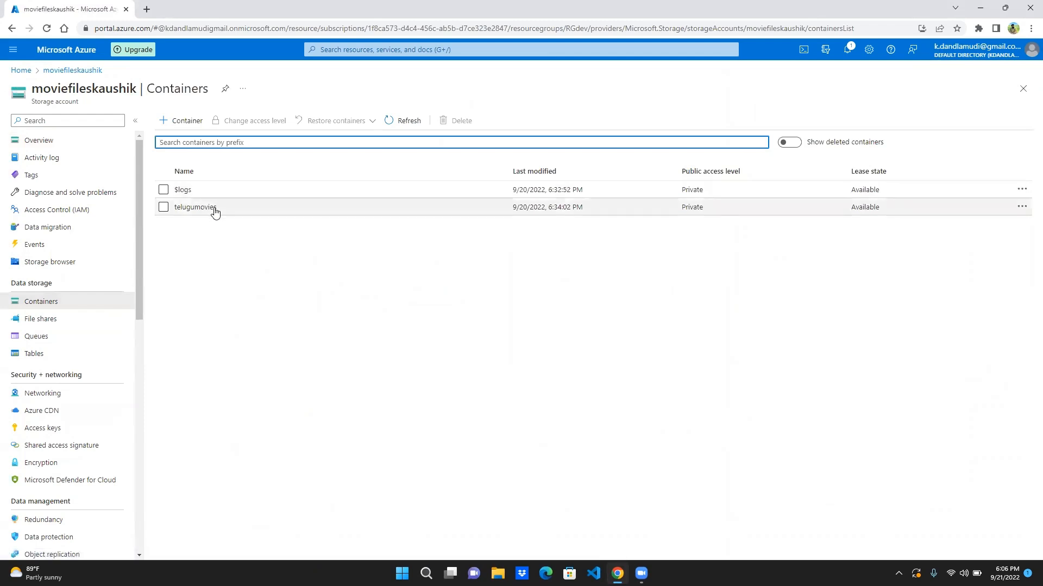
click(206, 208)
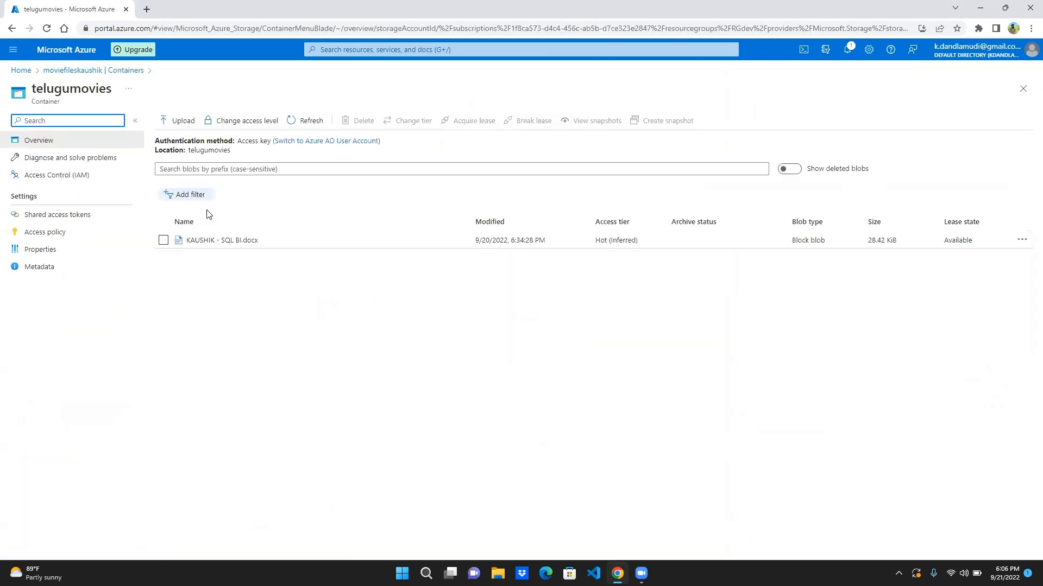
- Start a blob upload into telugumovies and browse to the Data folder inside Edu in the personal folder on the C: drive
click(180, 121)
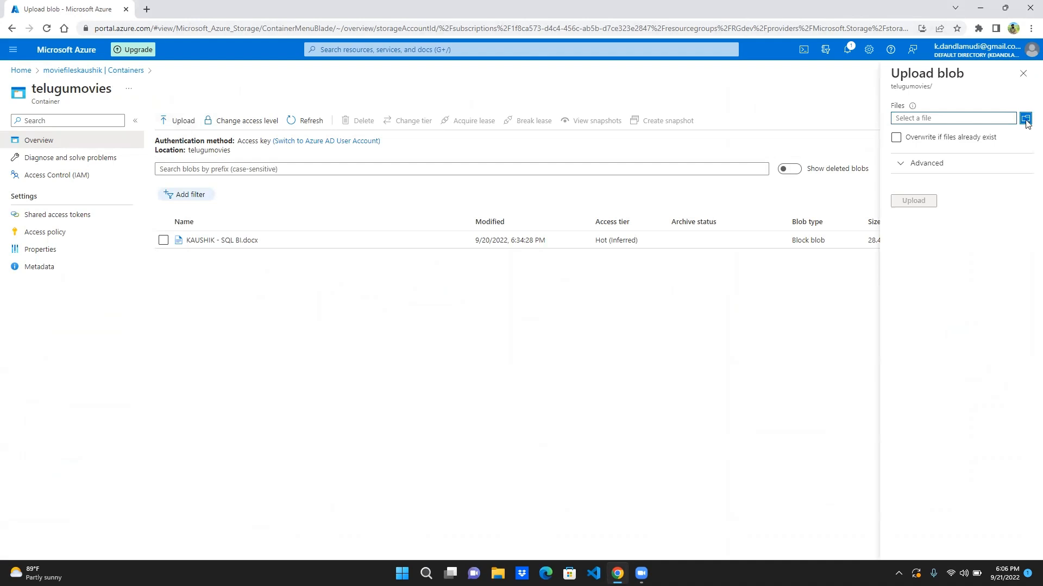
click(1021, 122)
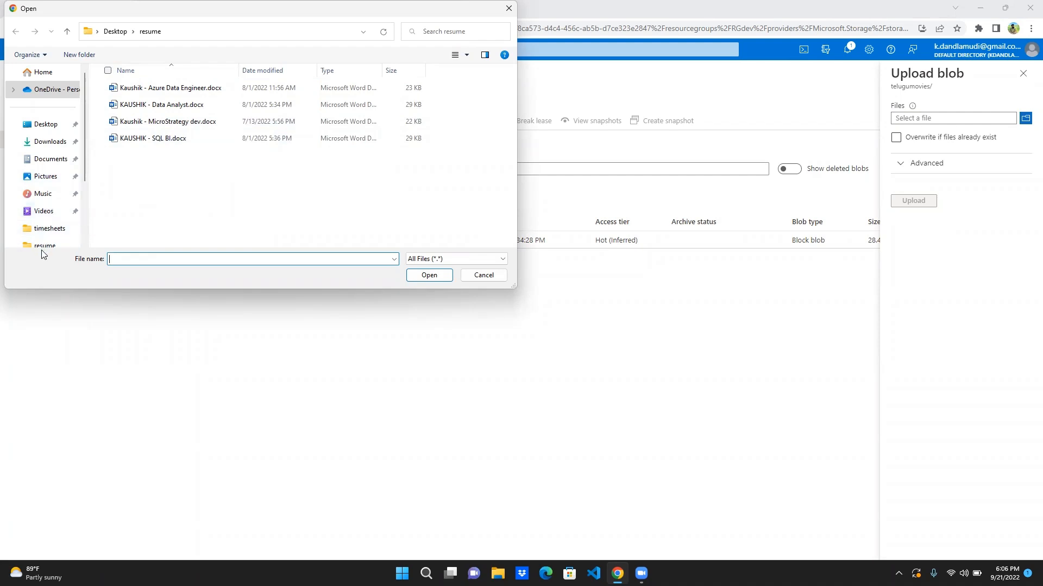
click(44, 141)
click(84, 34)
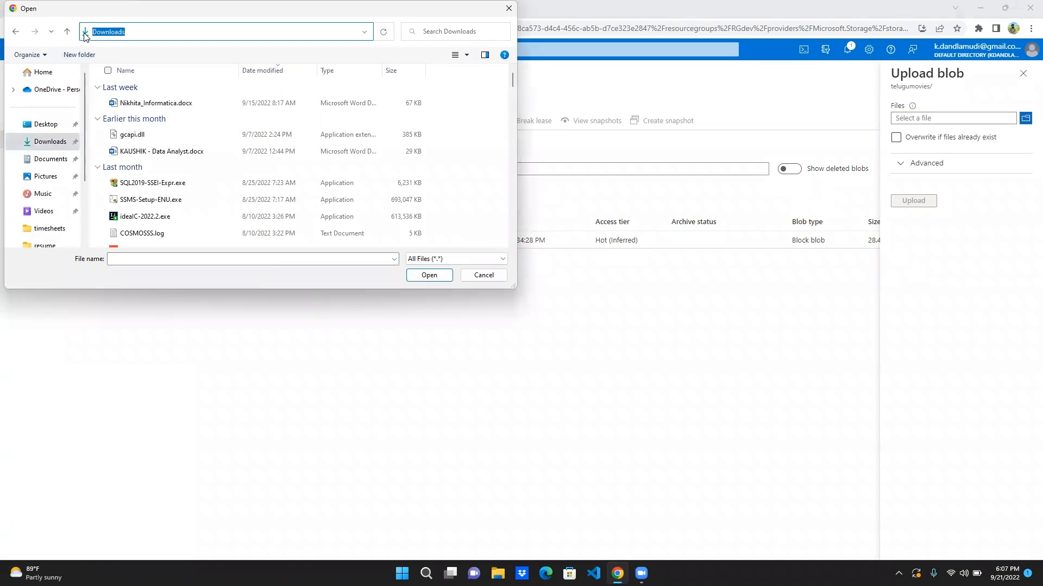
scroll(49, 158, down, 2)
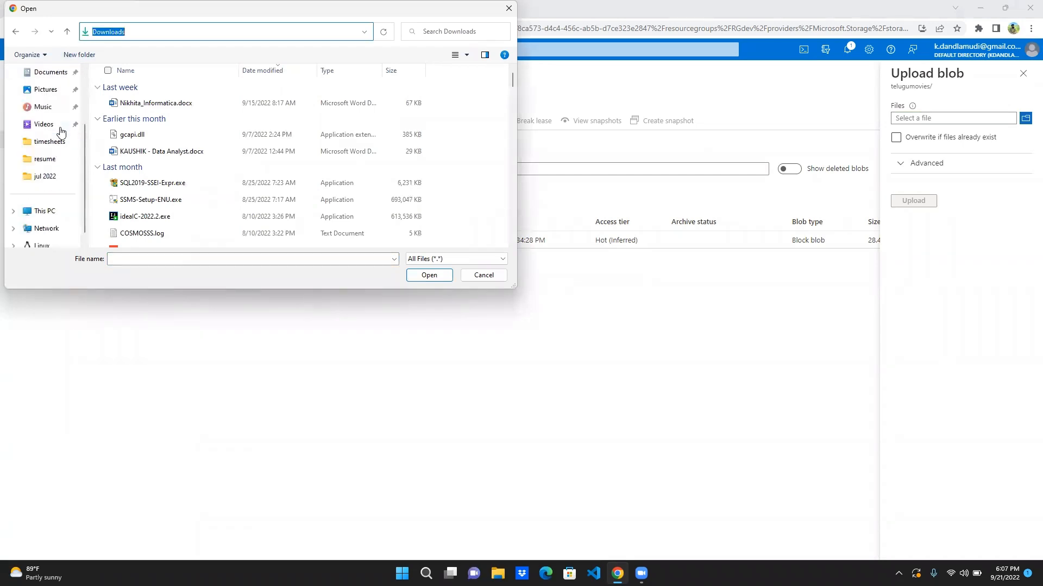
click(38, 216)
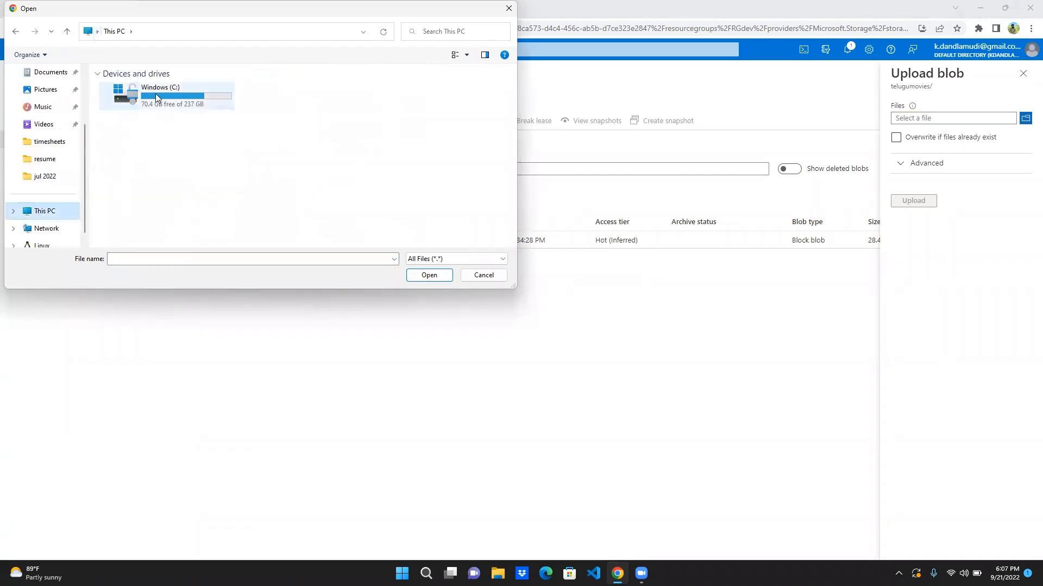
double_click(162, 98)
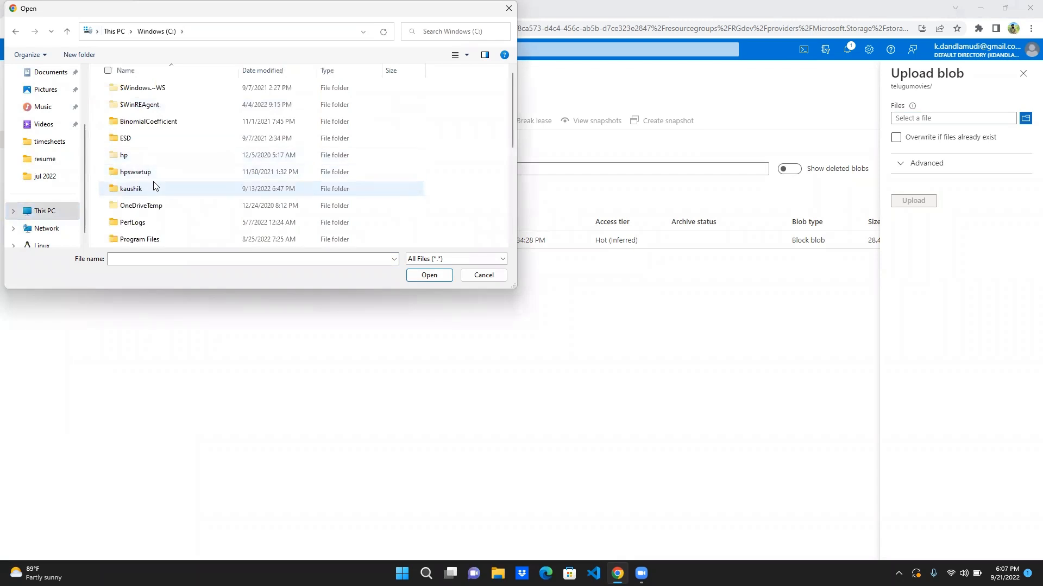
double_click(153, 188)
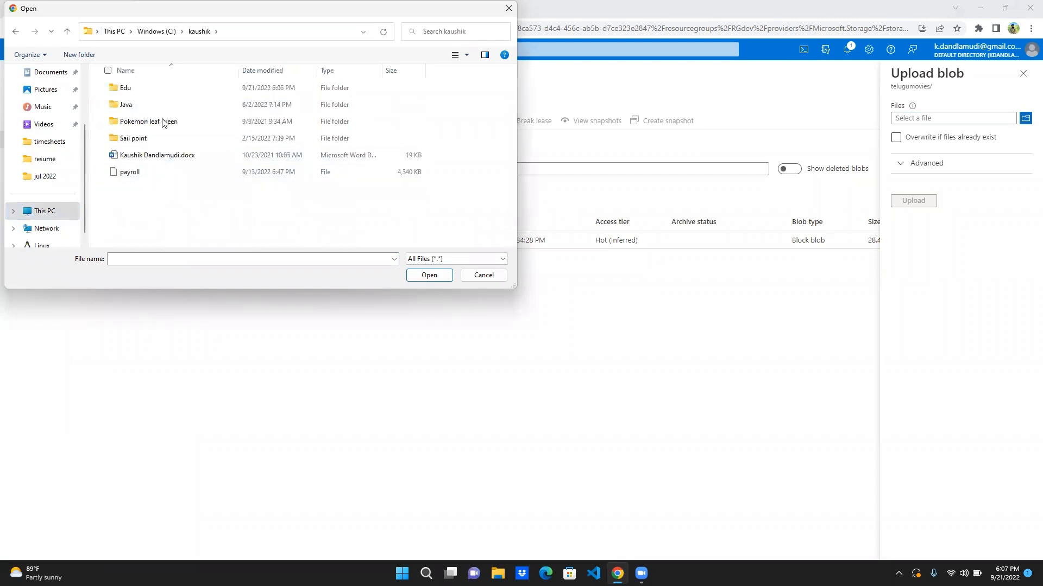
double_click(161, 91)
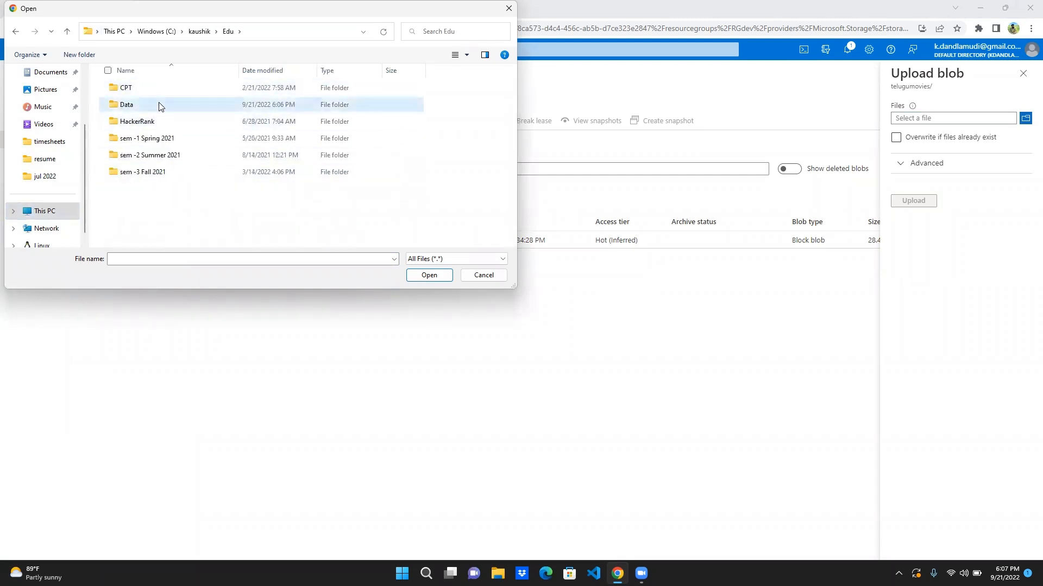
double_click(159, 104)
- Choose emp.txt as the file and upload it to the telugumovies container
click(213, 88)
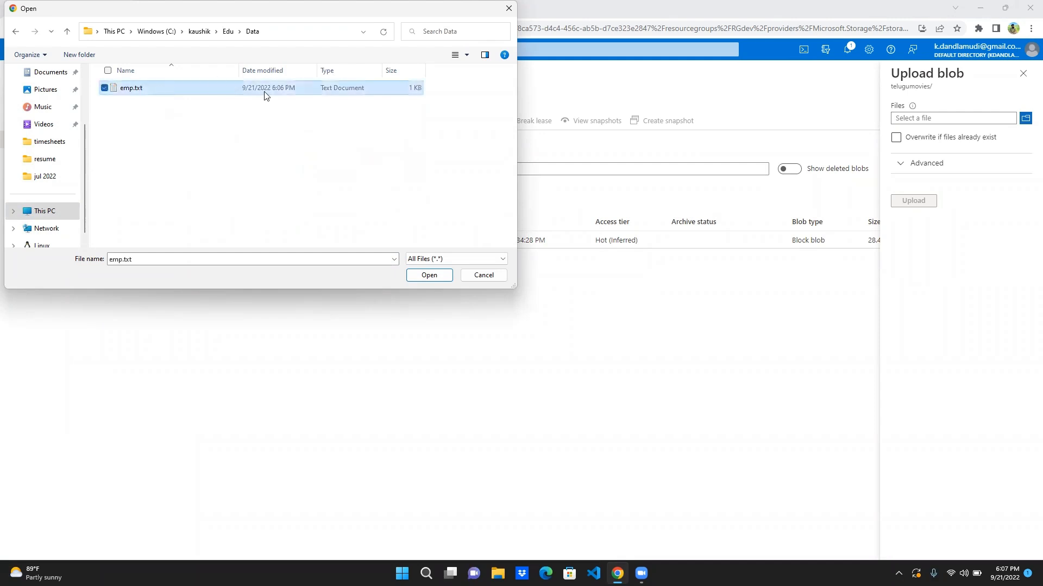
click(416, 275)
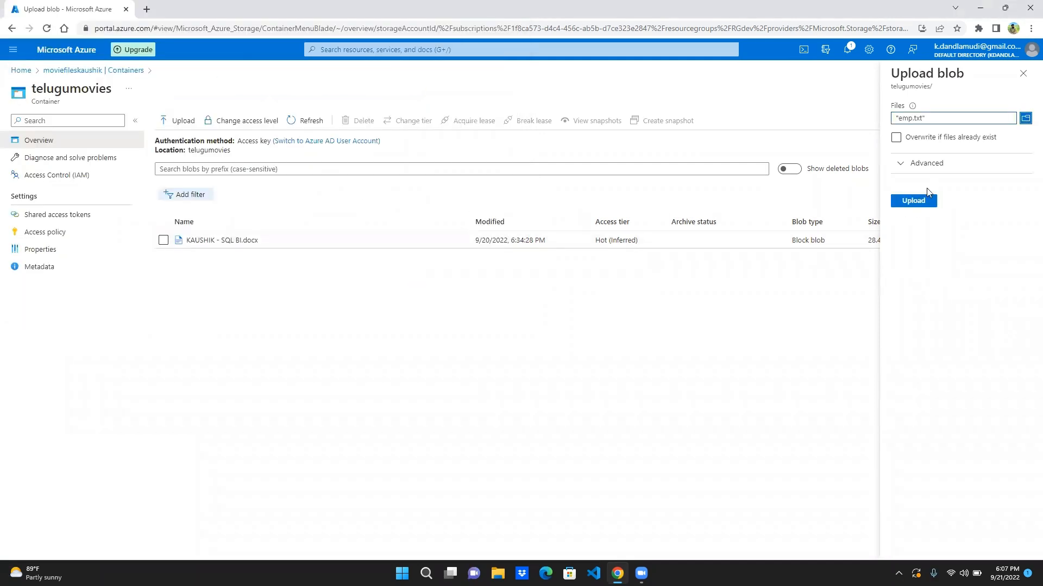
click(922, 202)
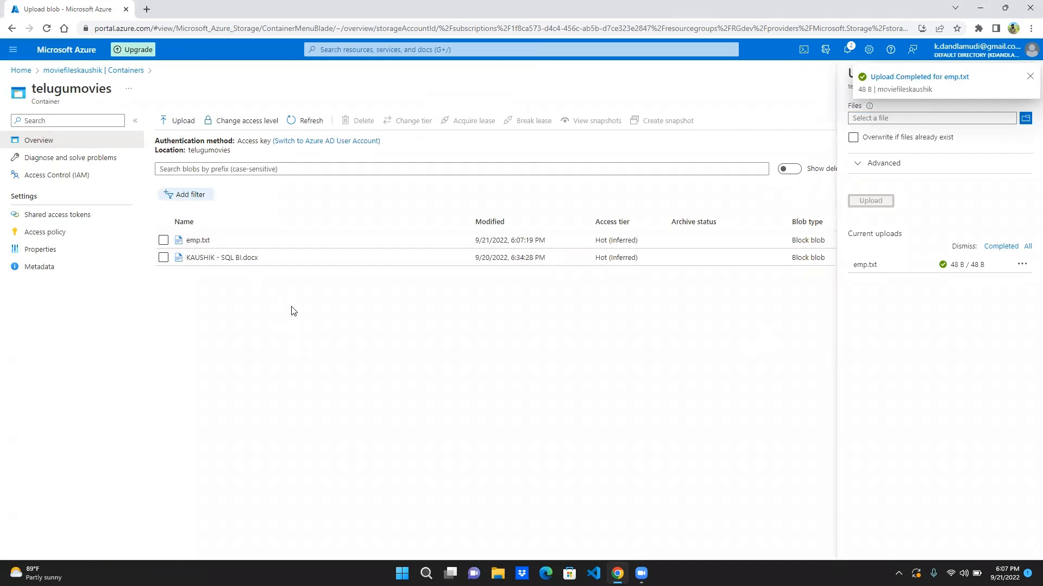
- Return to the portal home page and open the server firewall settings of the payroll db SQL database
click(23, 72)
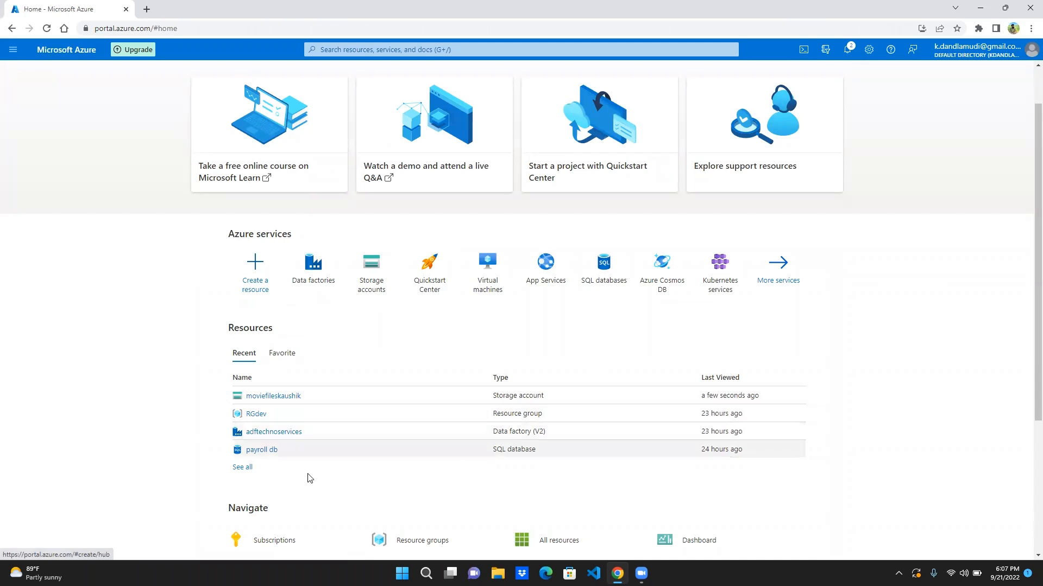
click(262, 451)
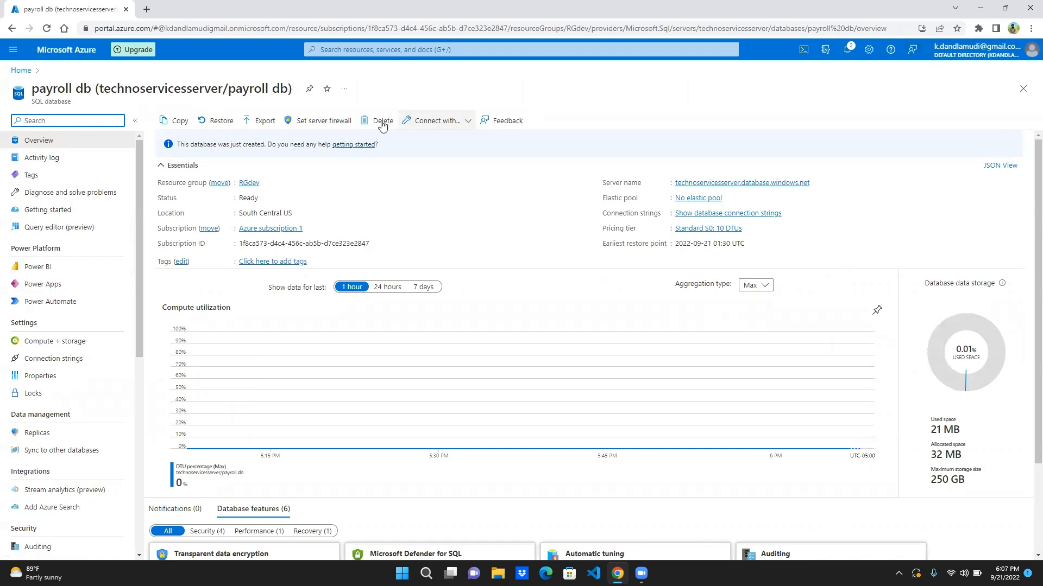
click(323, 120)
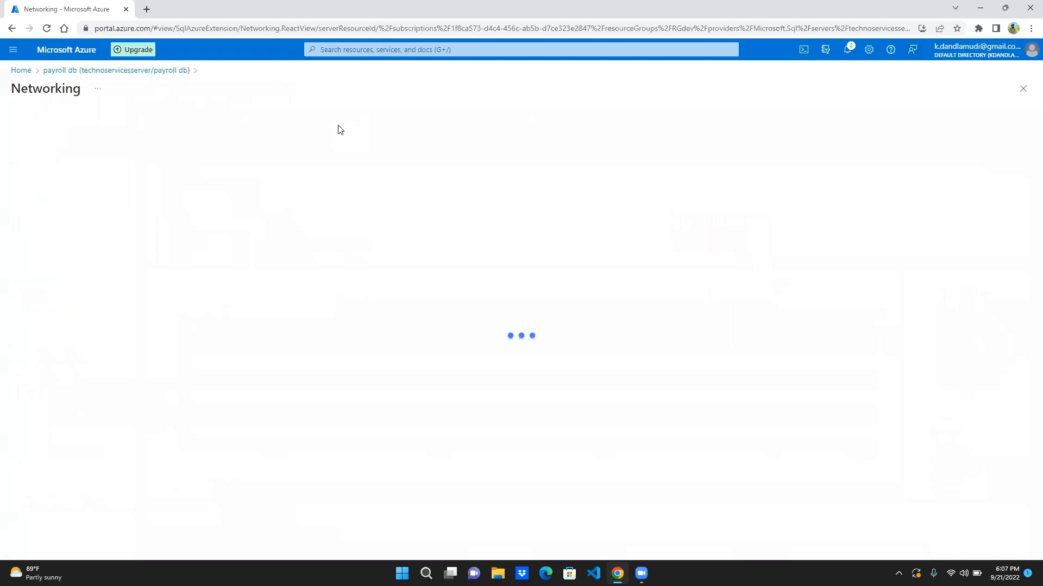
- Allow Azure services and resources to access the server, add a firewall rule for the client IPv4 address, and save the networking settings
scroll(174, 336, down, 1)
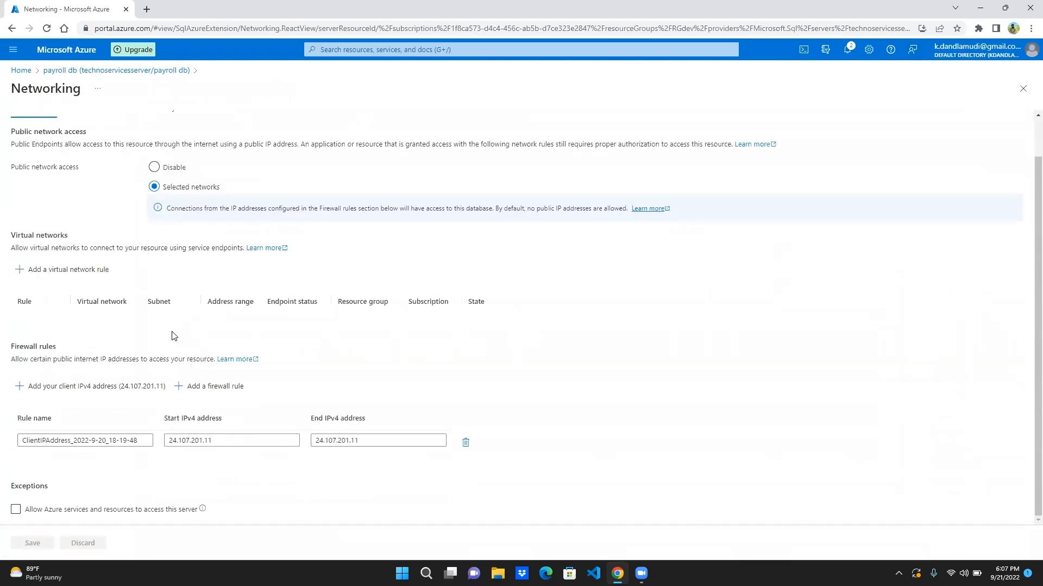
scroll(114, 237, up, 1)
scroll(114, 236, down, 1)
click(22, 512)
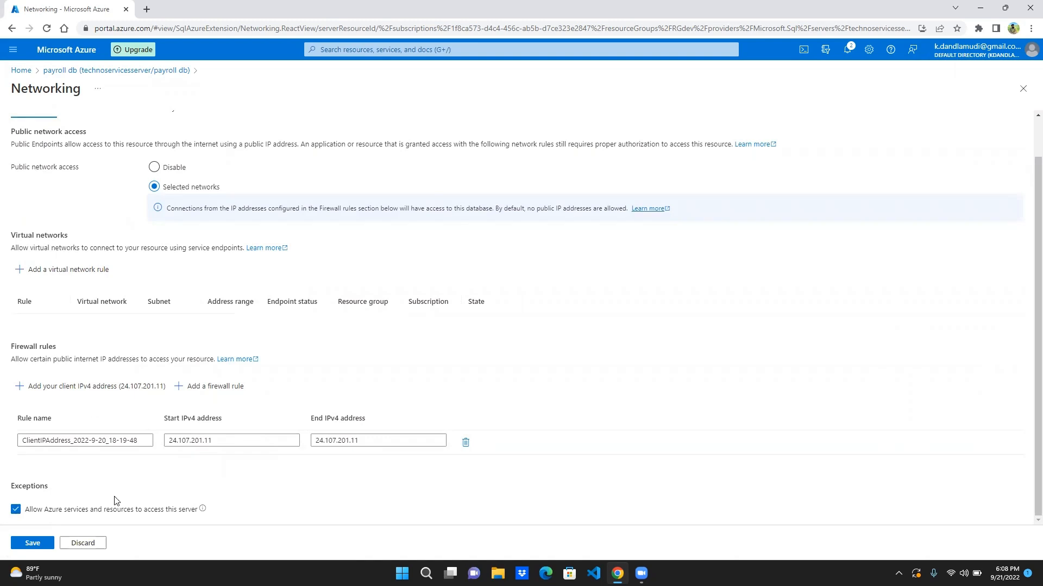
click(89, 392)
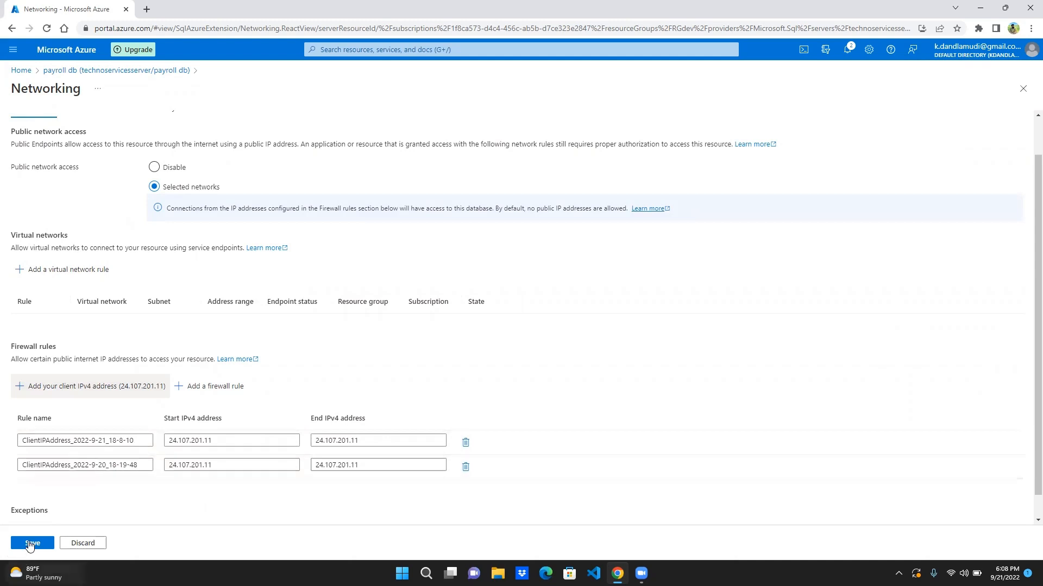
click(31, 545)
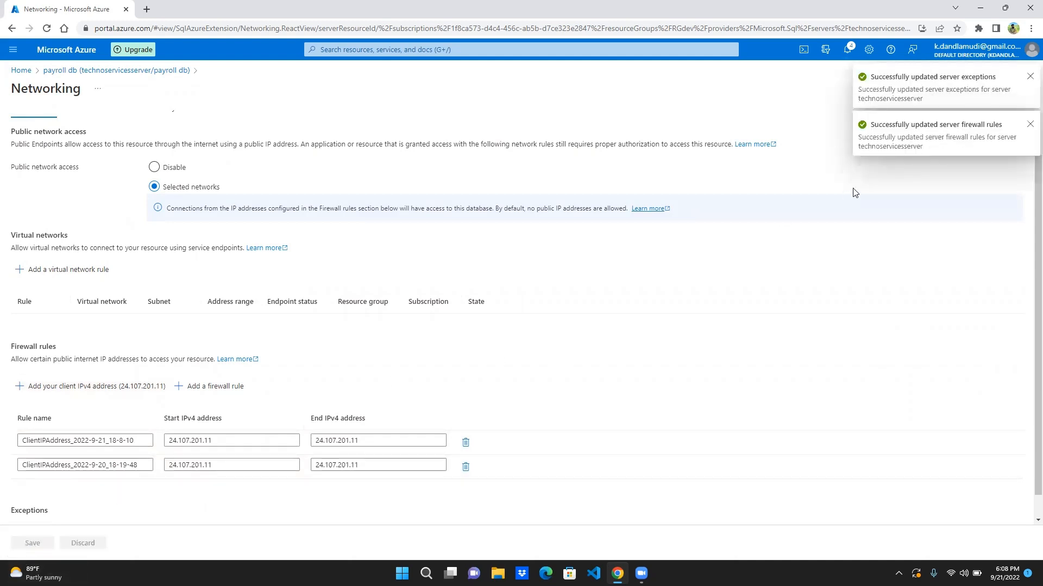
click(1030, 125)
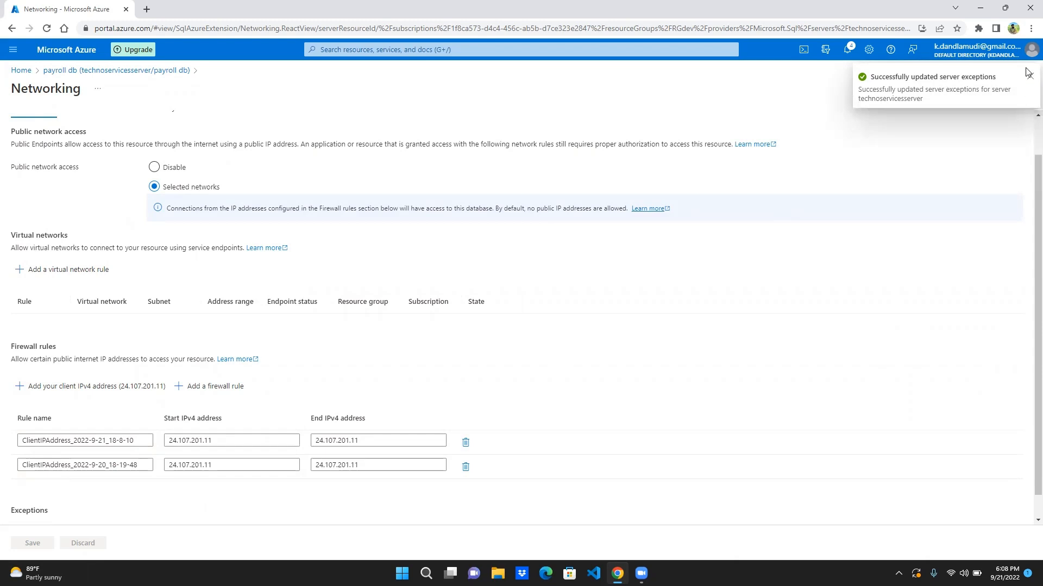
click(1030, 77)
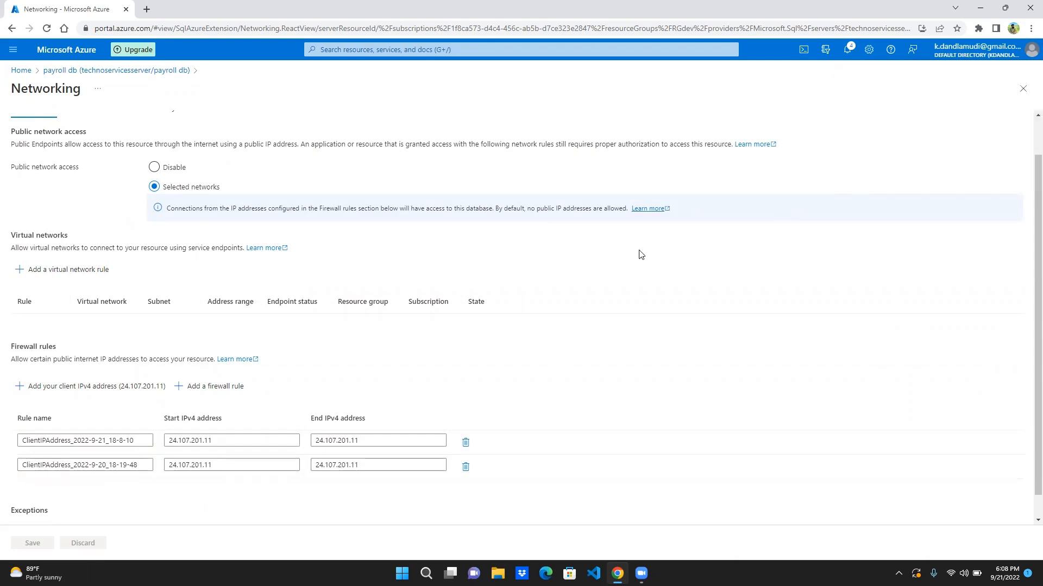
scroll(276, 240, up, 1)
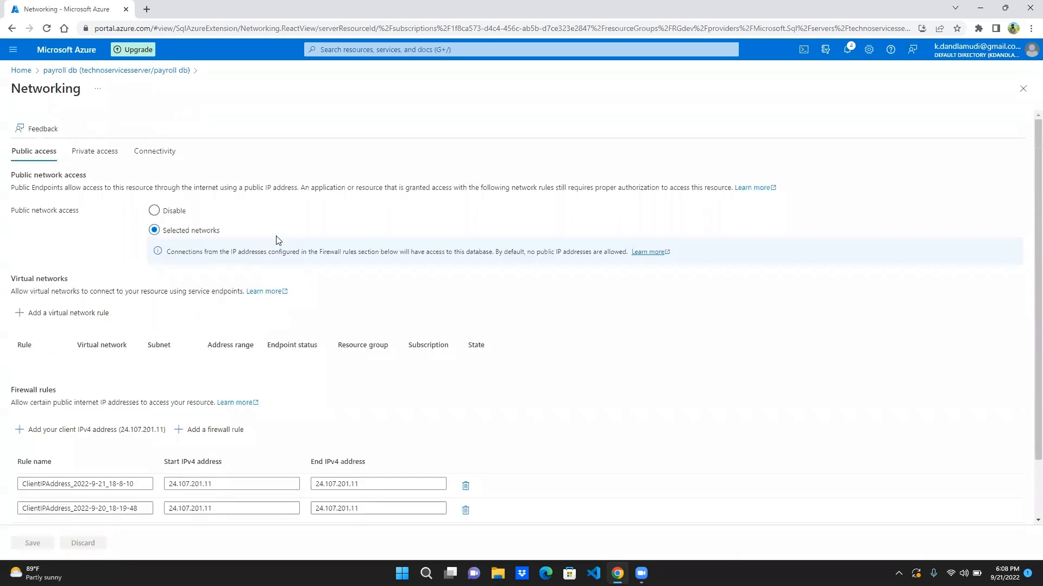
- Reopen payroll db from the portal home page and sign in to its query editor with the prefilled SQL server credentials
click(23, 70)
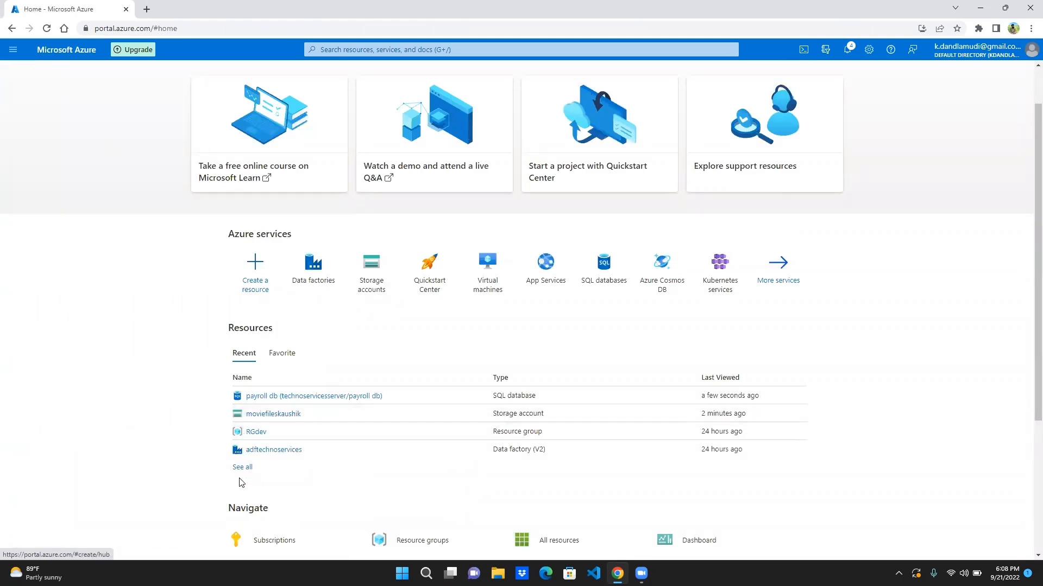
click(311, 397)
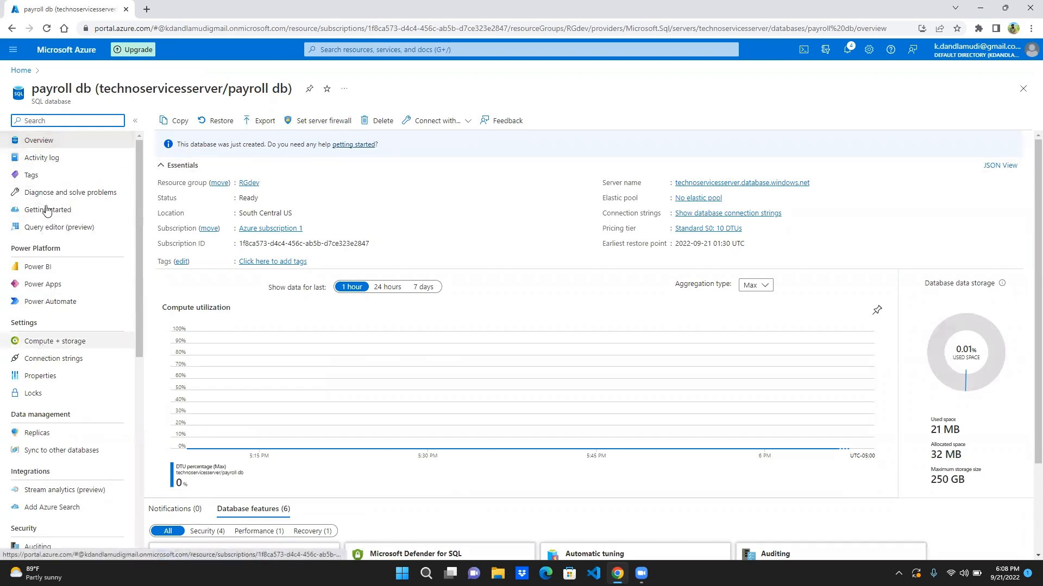
click(51, 228)
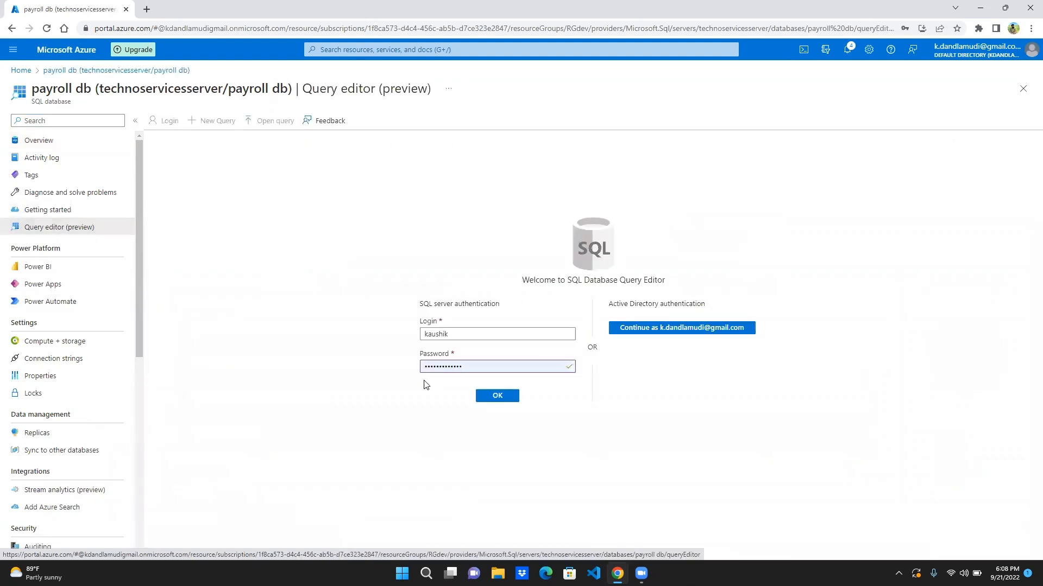
click(496, 395)
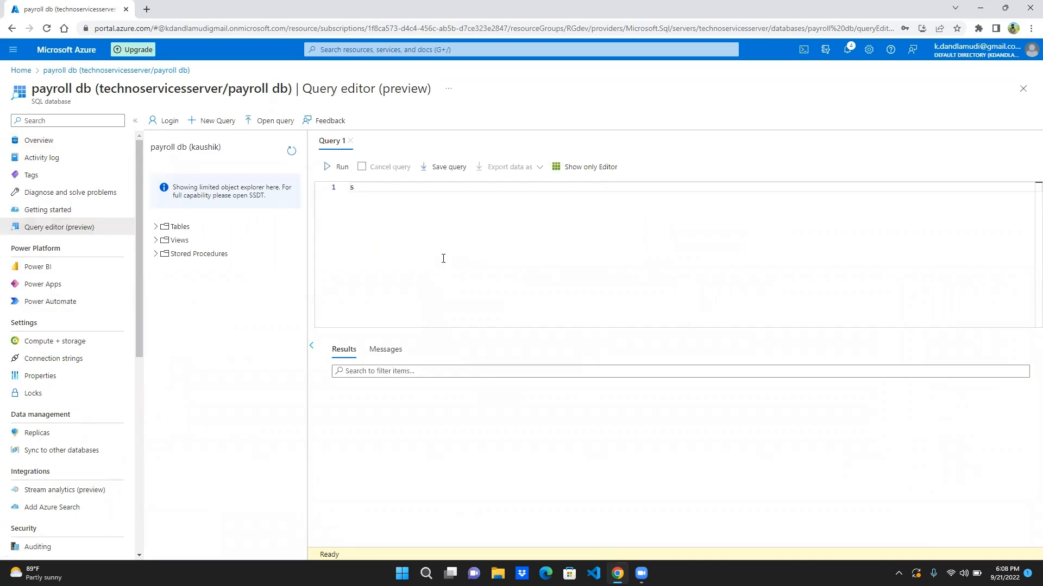
- Expand the database tables and show the columns of dbo.employee
click(156, 227)
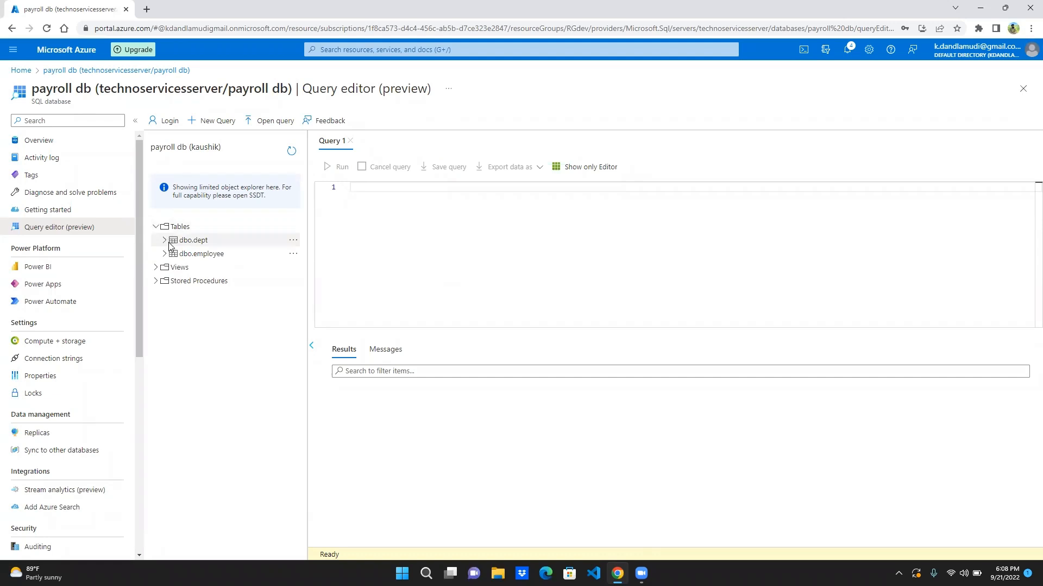
click(166, 254)
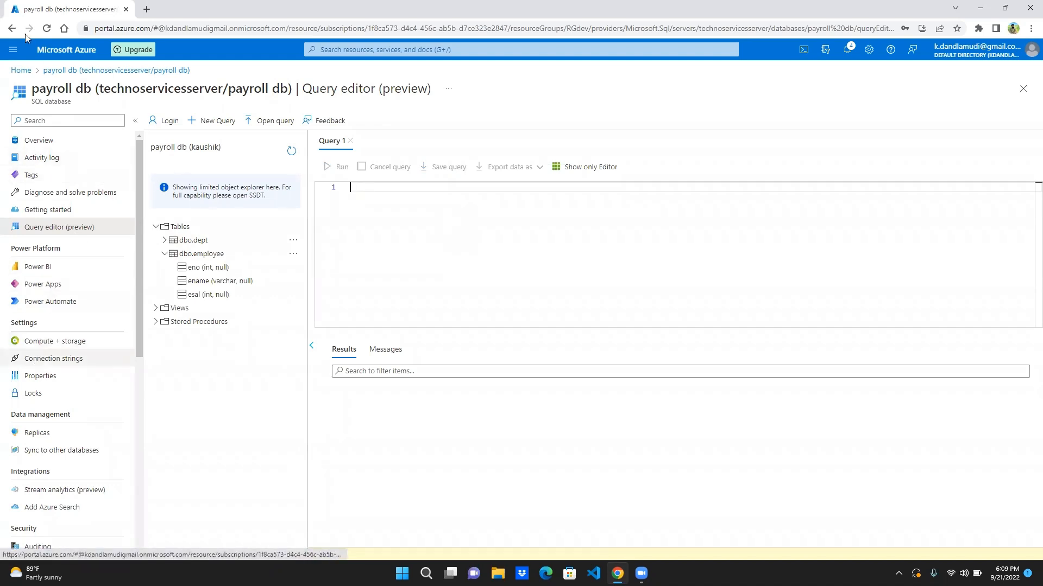
- Leave the query editor, discarding unsaved edits, and open the adftechnoservices data factory in Azure Data Factory Studio
click(16, 72)
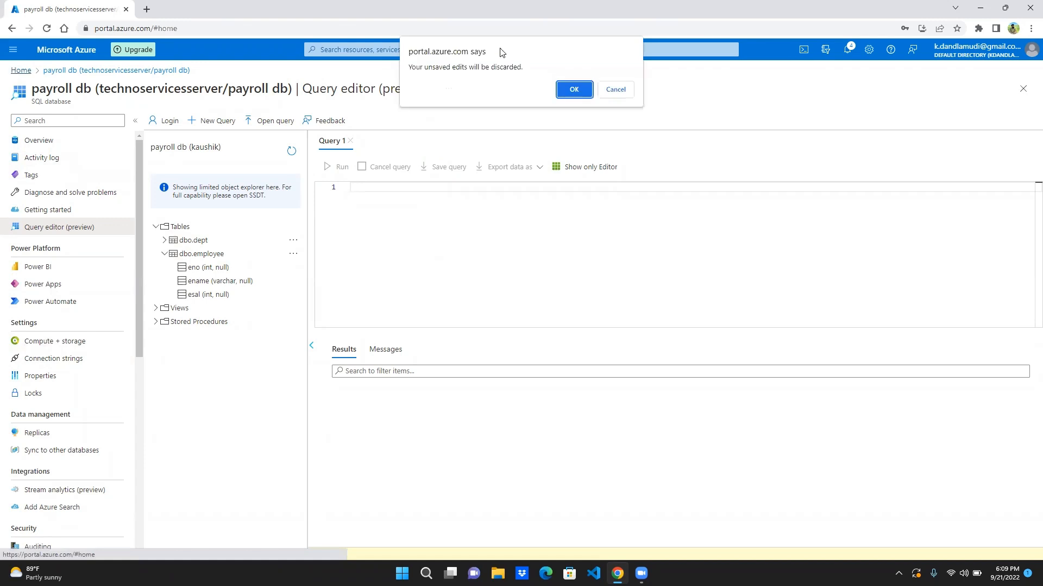
click(571, 85)
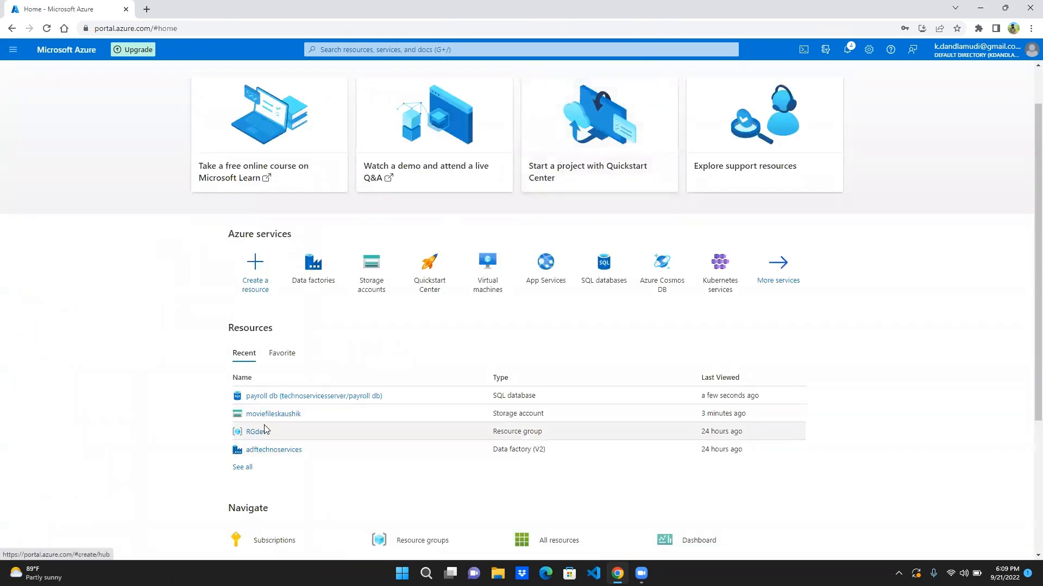
click(264, 451)
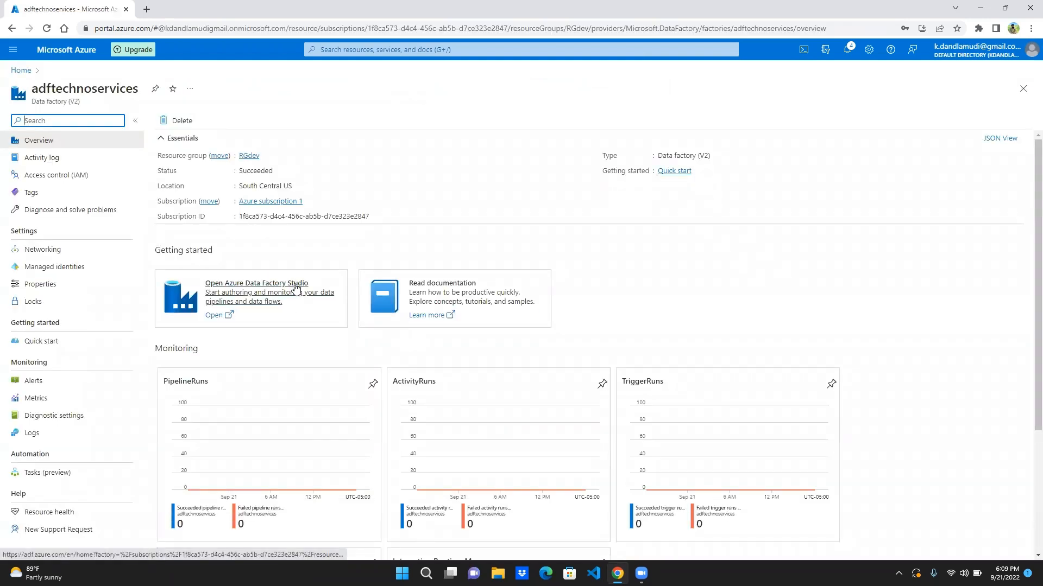
click(295, 287)
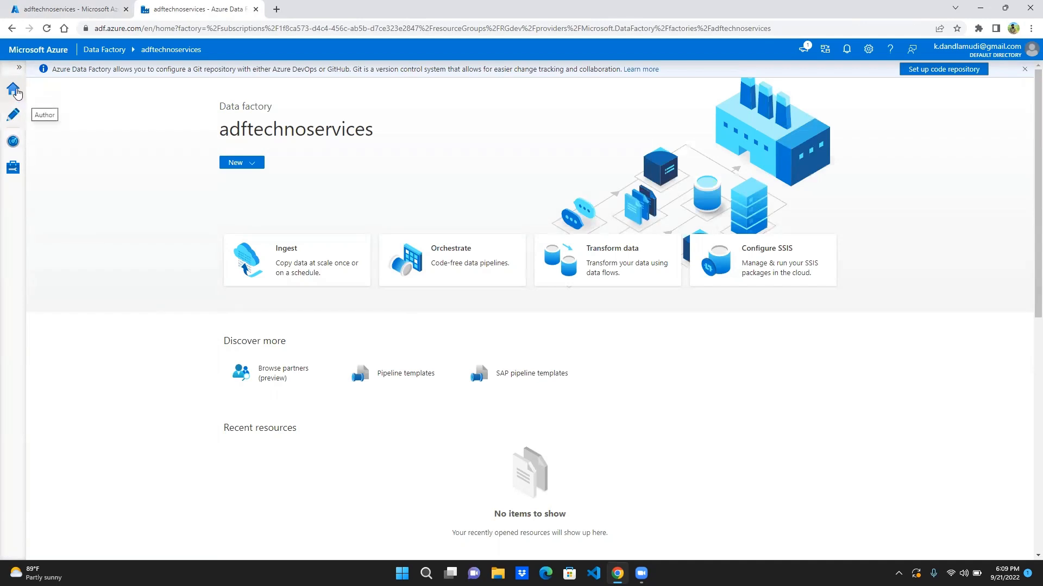
- Create a new blank pipeline in the data factory's authoring area
click(14, 115)
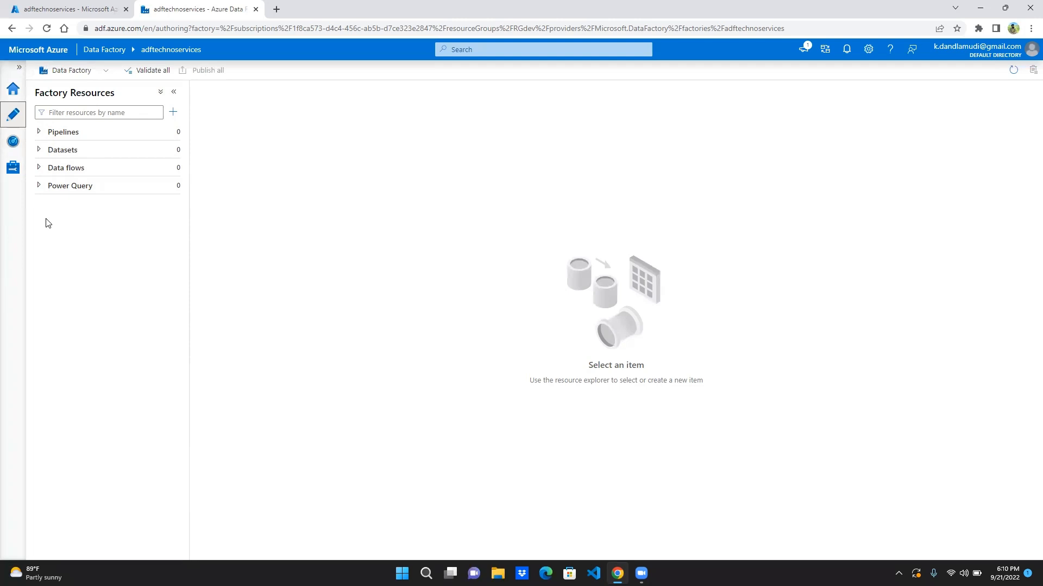
click(66, 133)
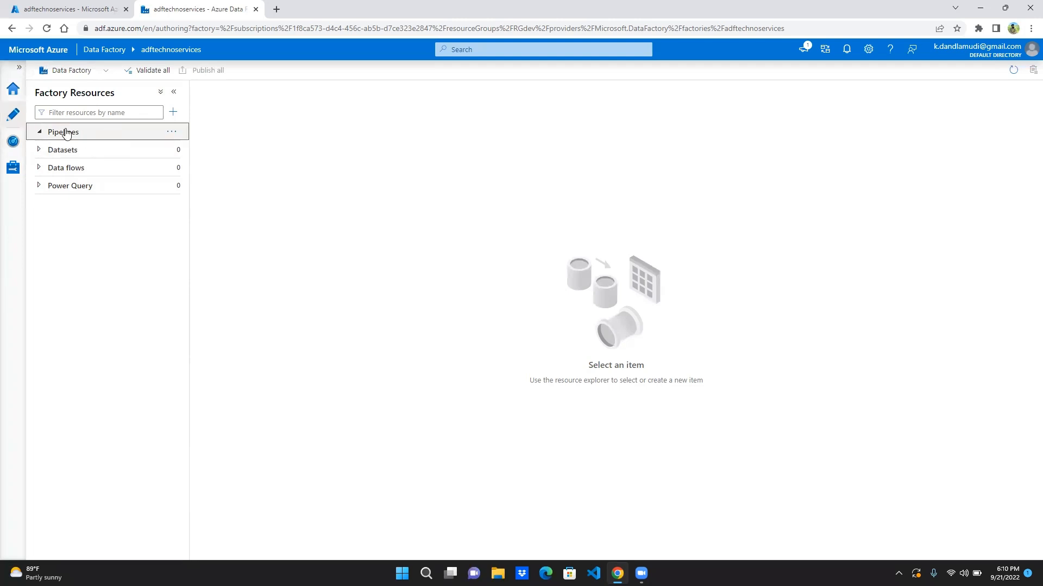
click(171, 132)
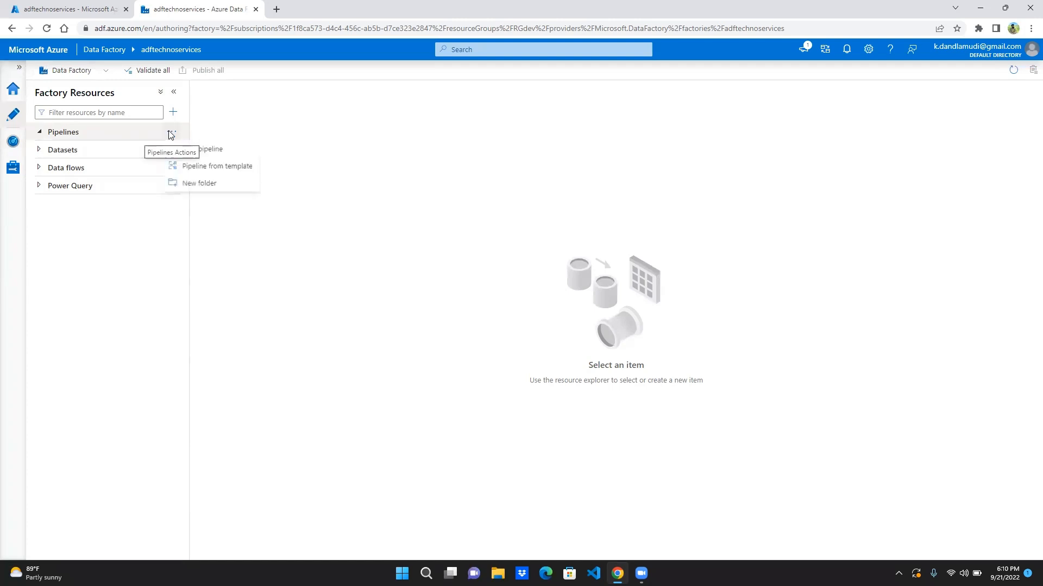
click(190, 149)
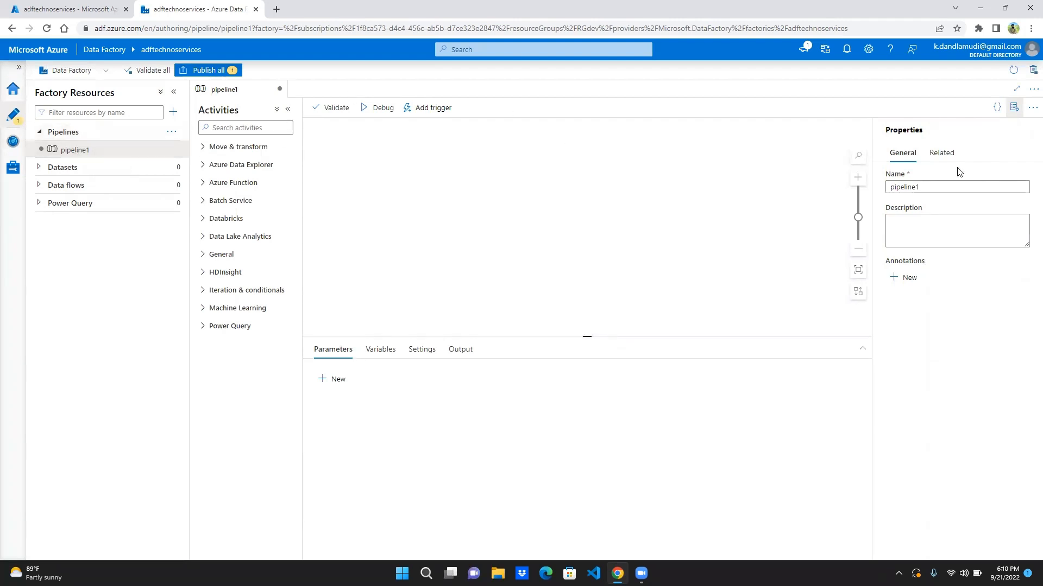
- Rename the new pipeline as filetodb and leave its description empty
click(968, 186)
double_click(968, 186)
key(BackSpace)
text(file)
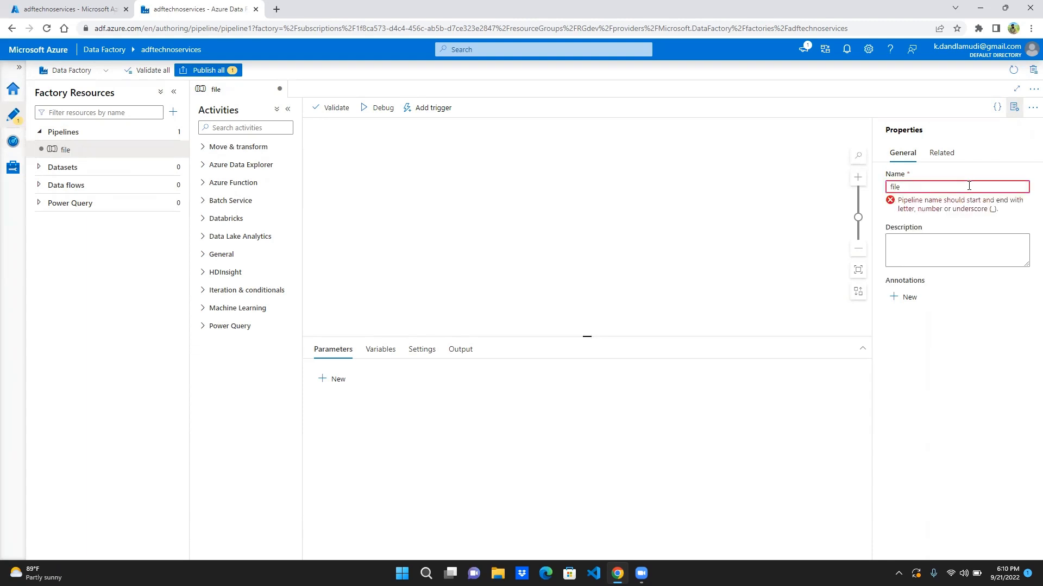
key(BackSpace)
text(todb)
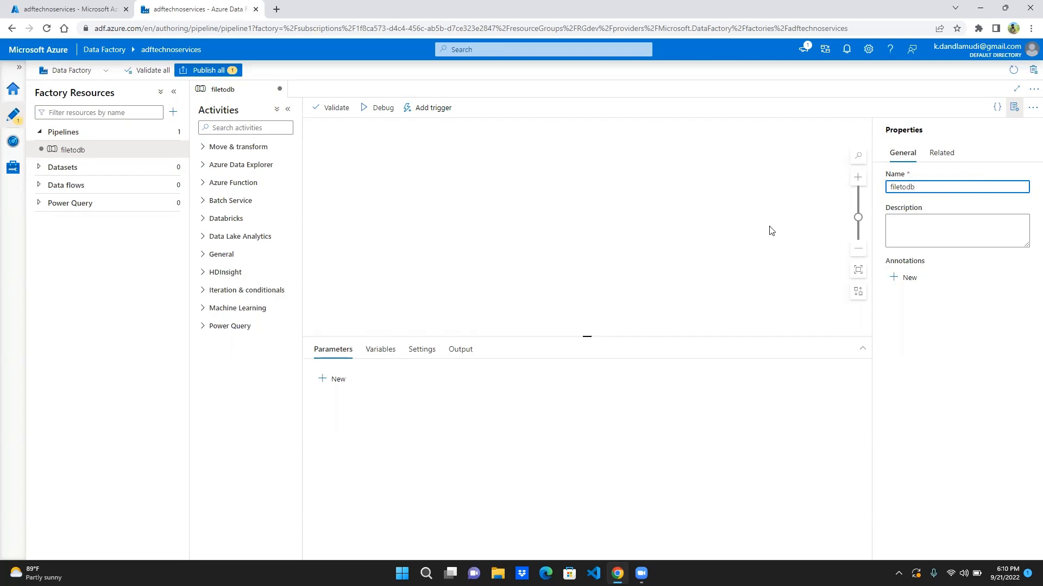
click(961, 240)
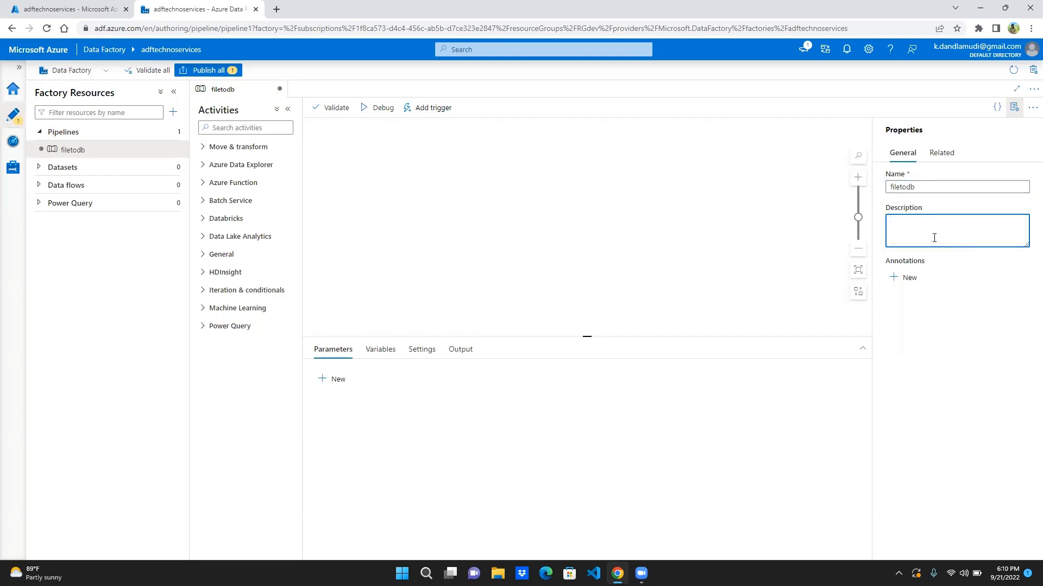
click(713, 236)
- Add a Copy data activity from Move & transform to the filetodb pipeline canvas and collapse the factory resources pane
click(204, 147)
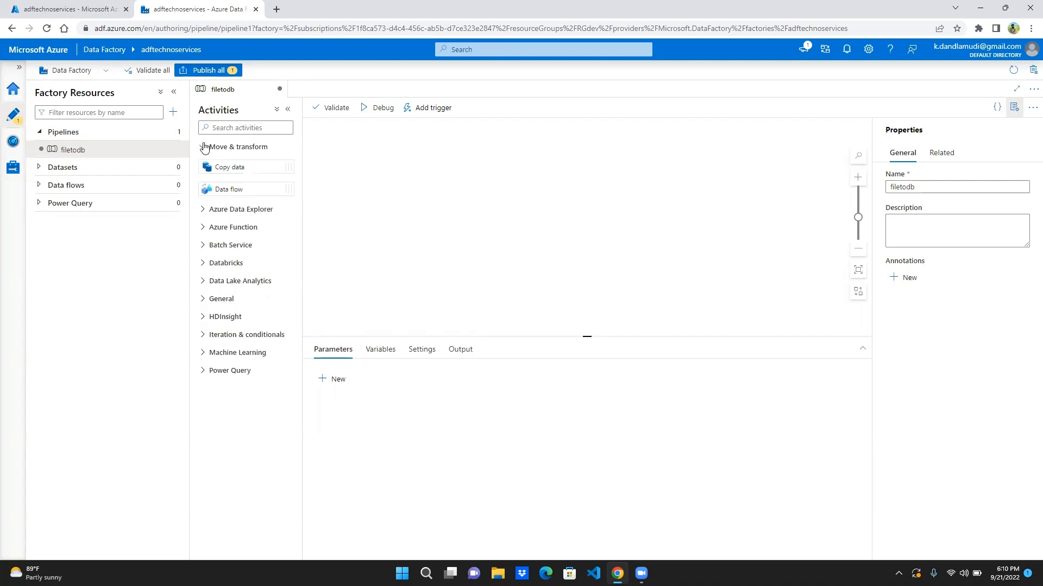
click(205, 147)
click(204, 147)
drag(290, 167, 448, 159)
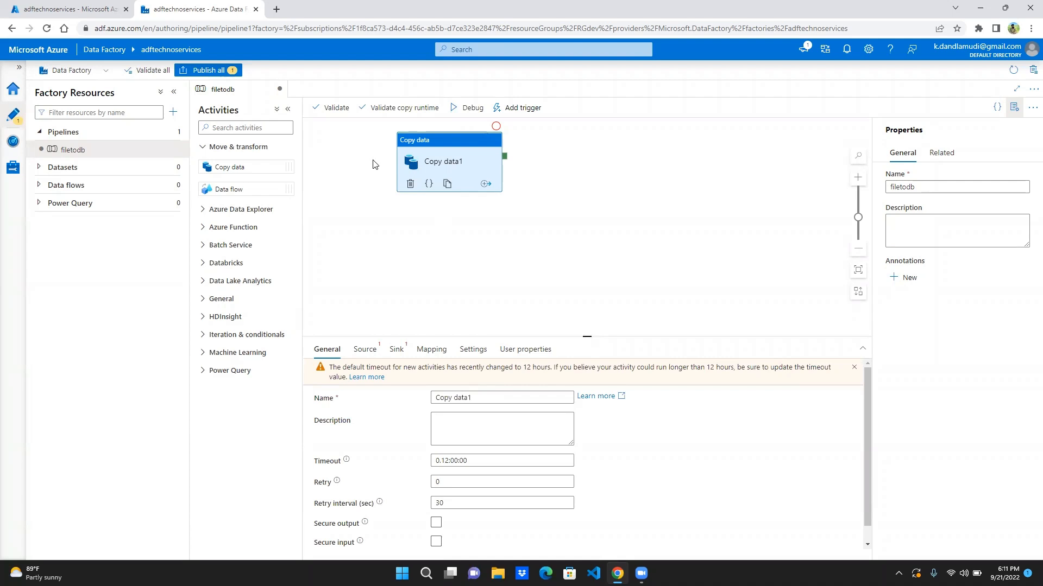
click(412, 29)
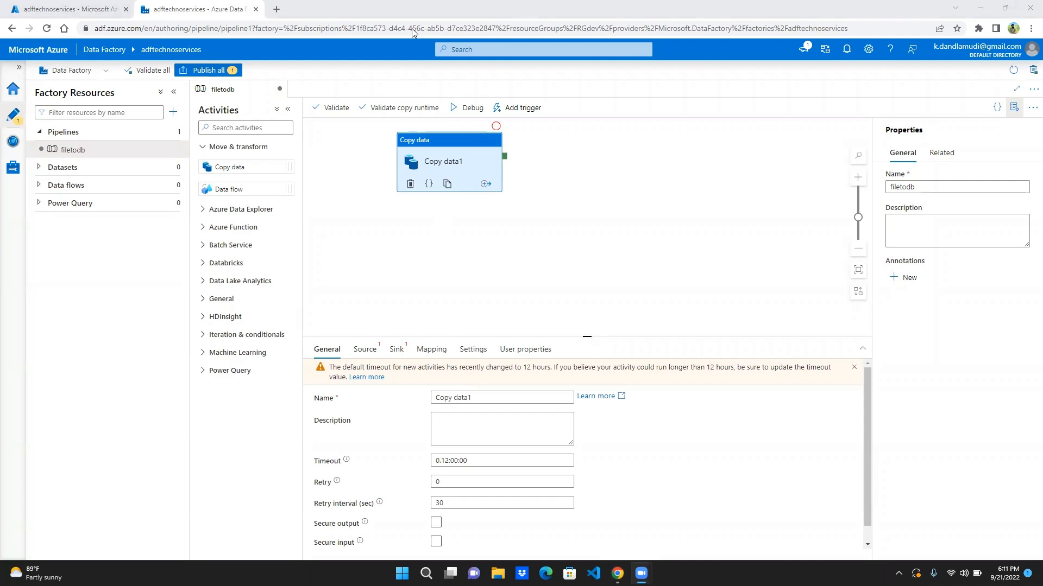
click(572, 315)
click(173, 91)
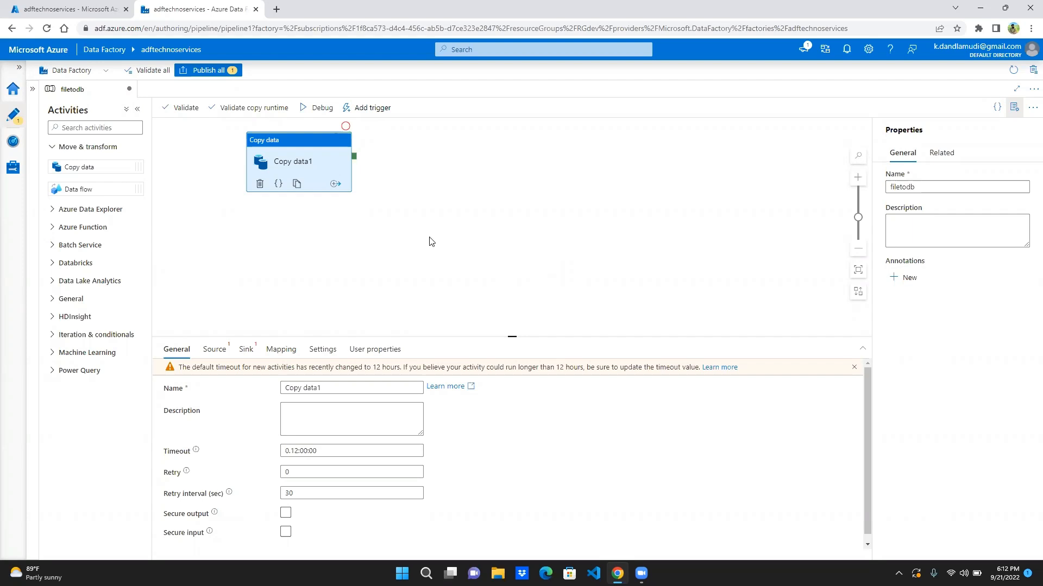
- Rename the Copy data activity as filetodb and leave its description empty
click(335, 389)
key(BackSpace)
key(BackSpace)
key(BackSpace)
key(BackSpace)
key(BackSpace)
key(BackSpace)
key(BackSpace)
key(BackSpace)
key(BackSpace)
key(BackSpace)
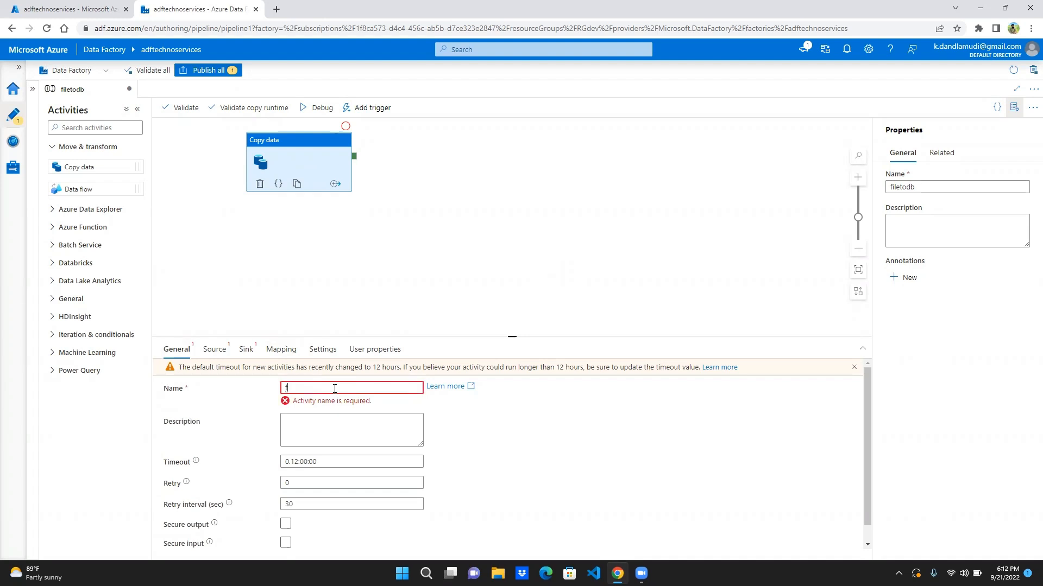
text(filetodb)
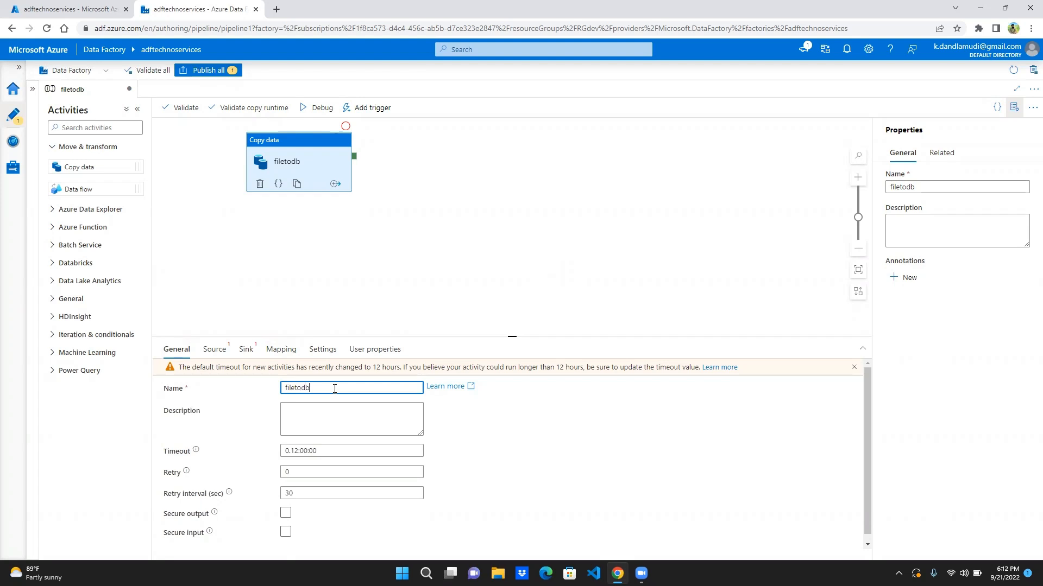
click(323, 411)
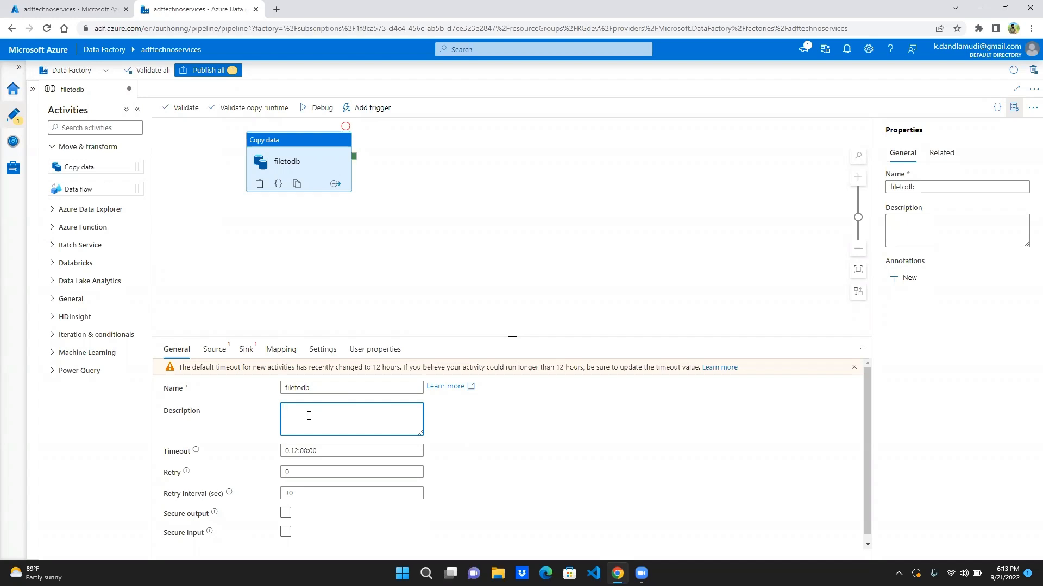
key(shift+Tab)
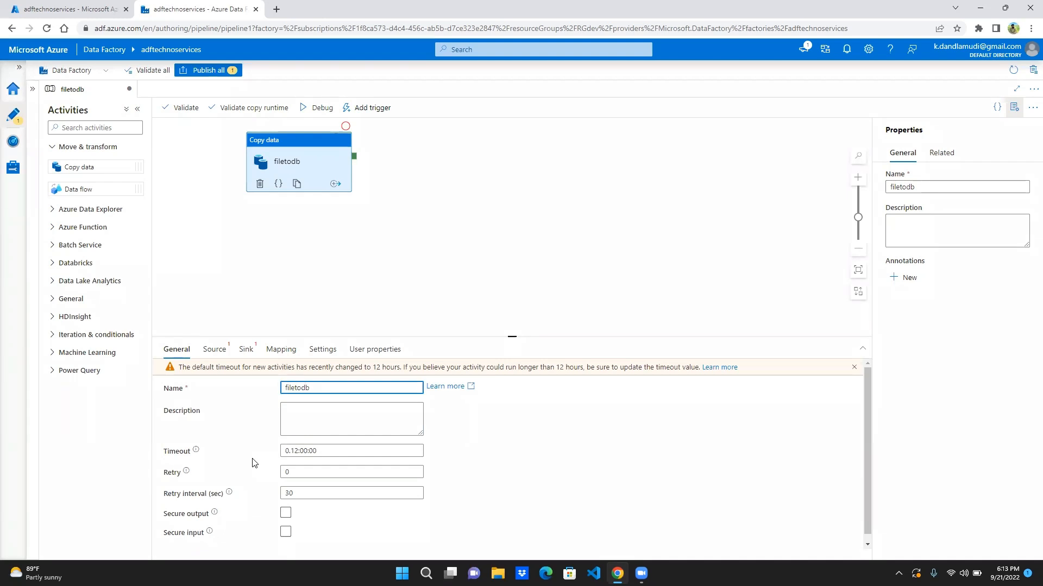
- Check the explanation of the copy activity's timeout and set its retry count to 3
click(287, 450)
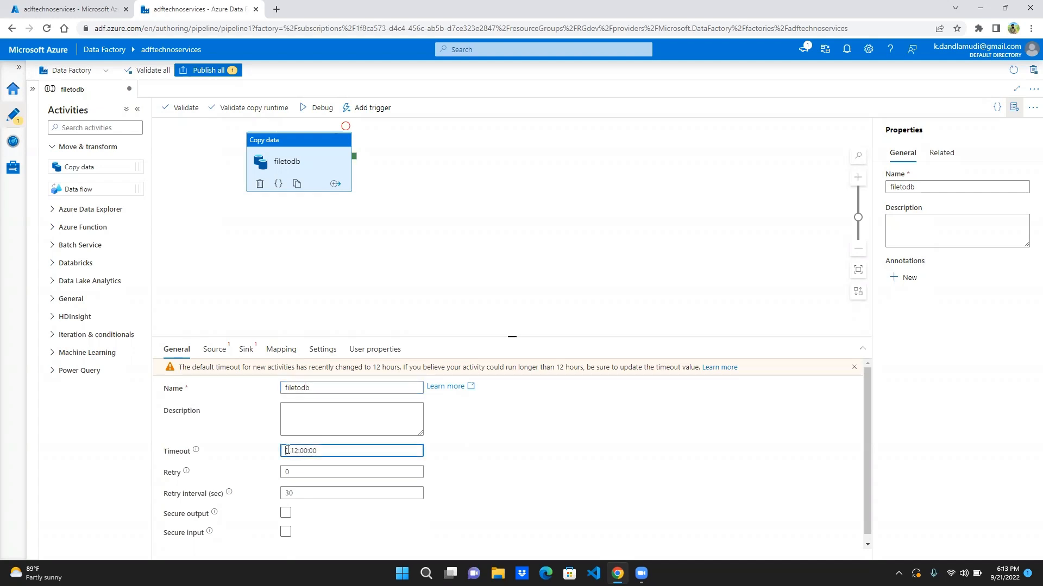
click(195, 451)
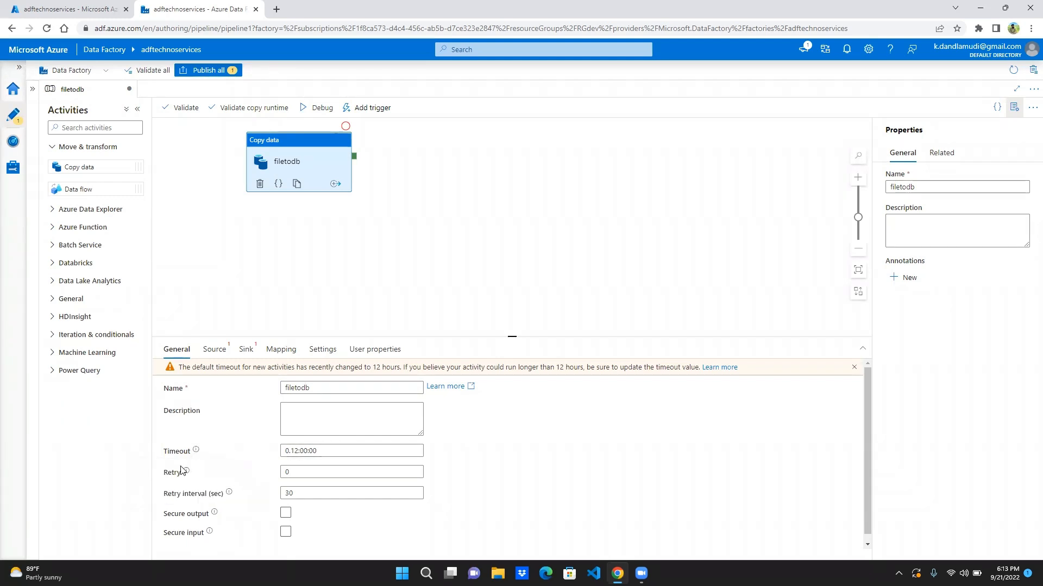
mouse_move(196, 453)
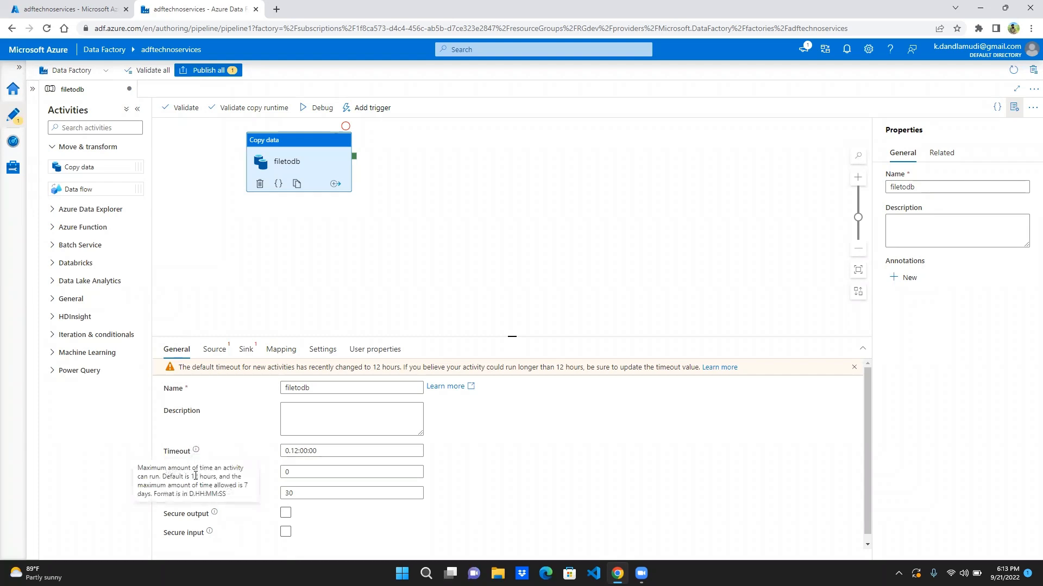
click(297, 450)
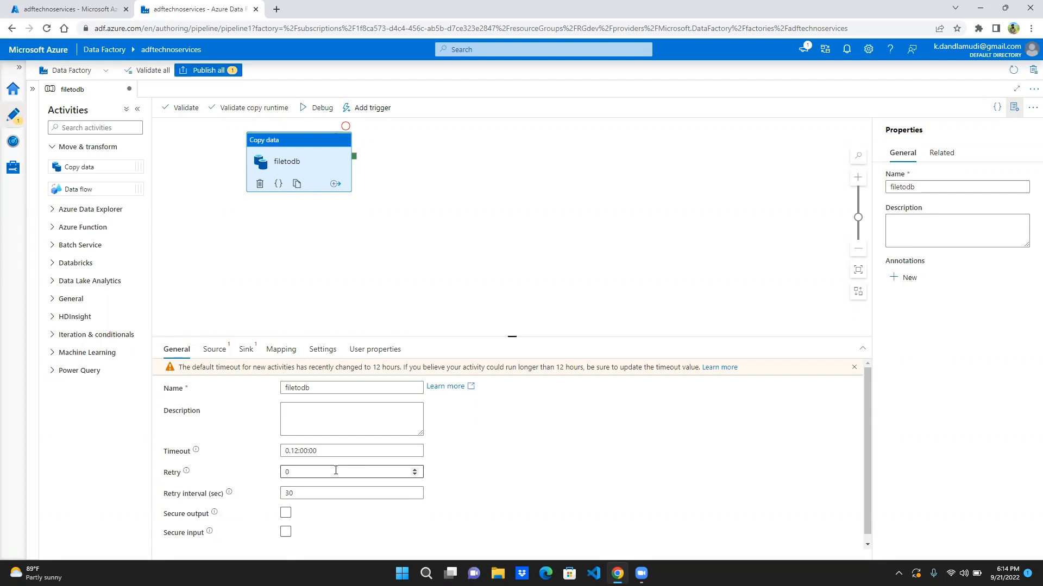
click(297, 473)
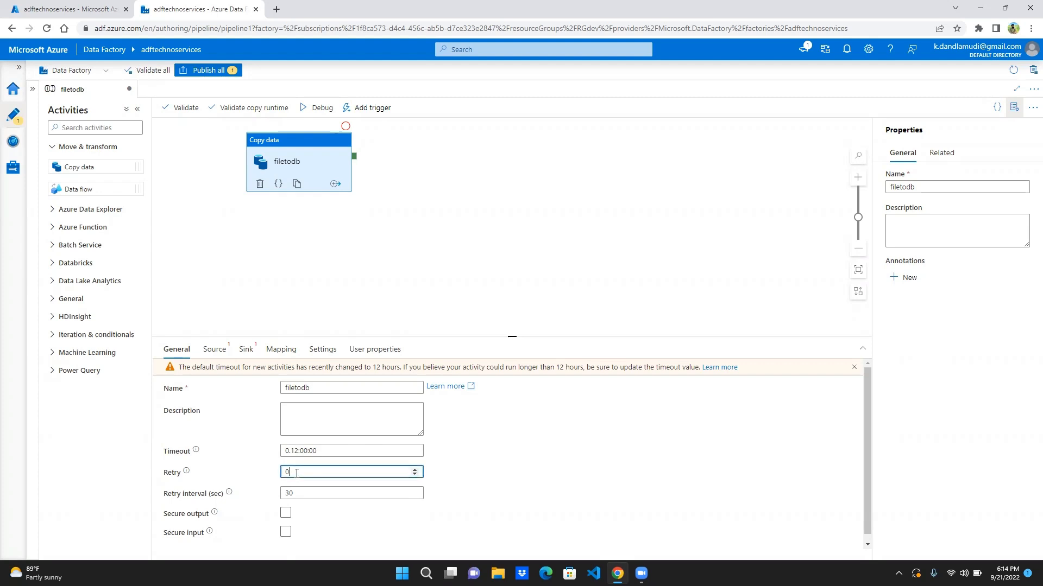
click(414, 473)
click(413, 469)
click(229, 508)
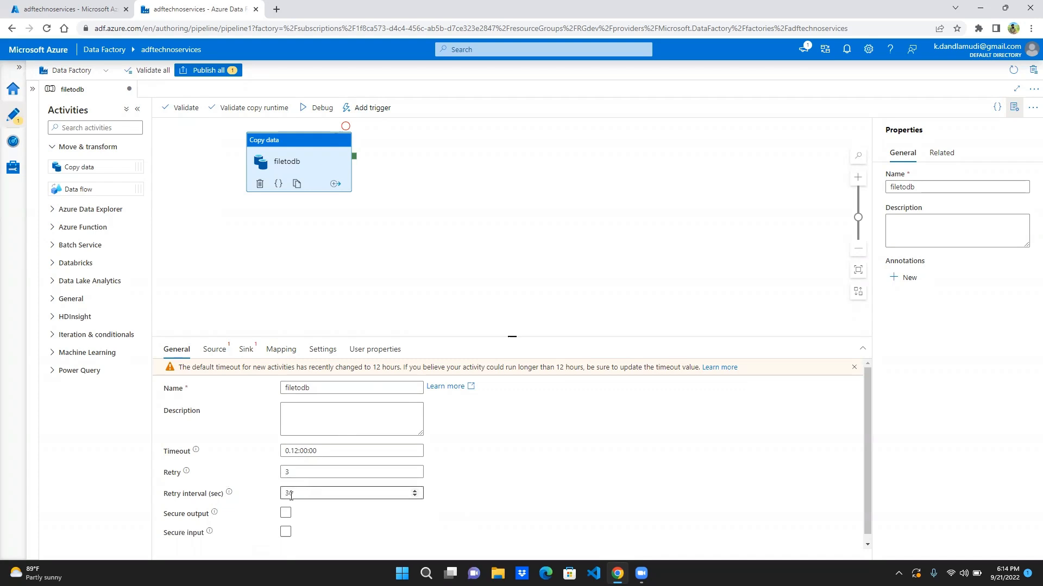
mouse_move(209, 532)
- Start a new source dataset for the filetodb copy activity and look through the available data store types
click(215, 352)
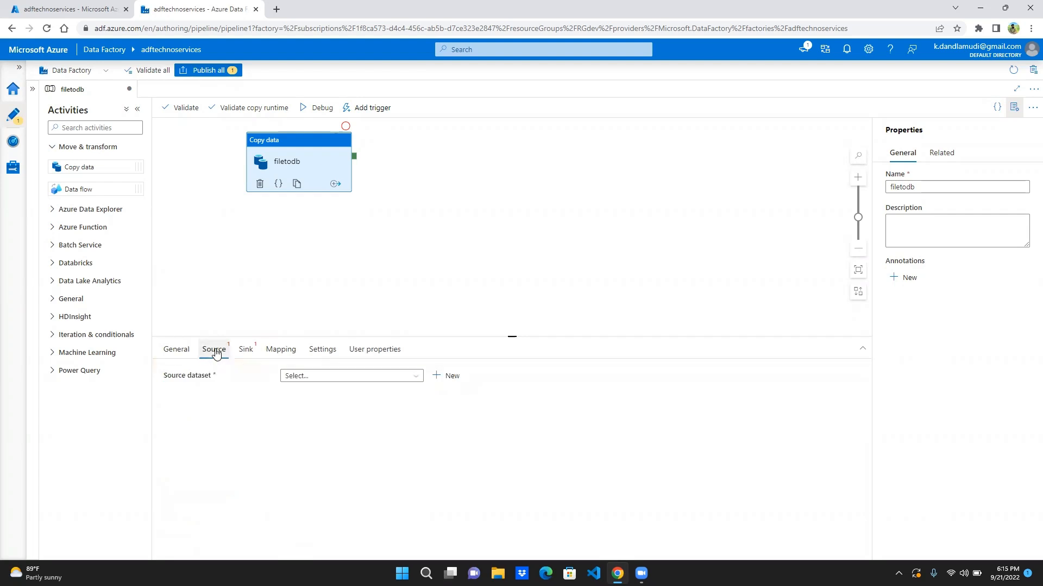
click(453, 380)
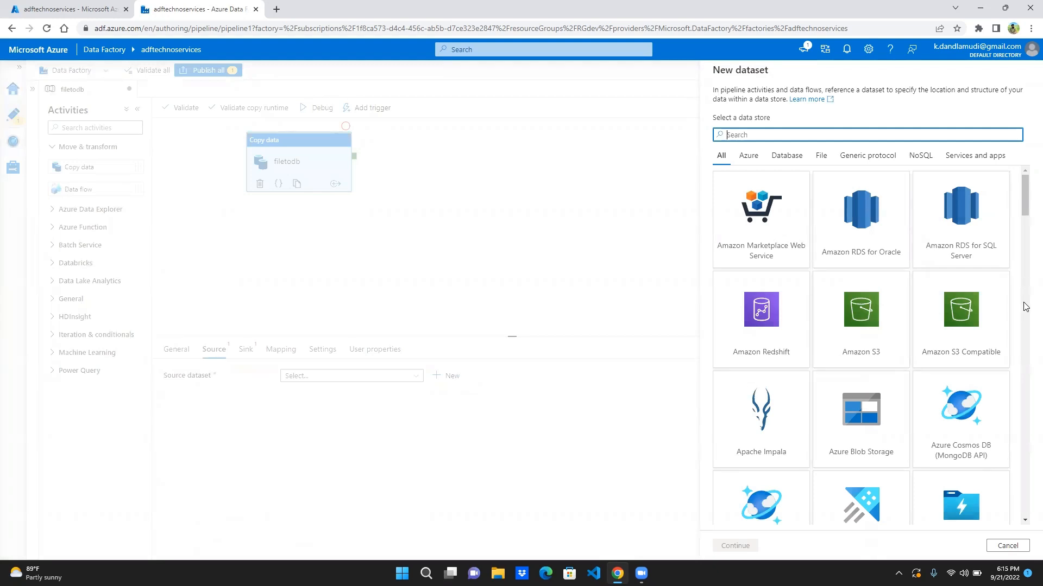
scroll(1027, 314, down, 5)
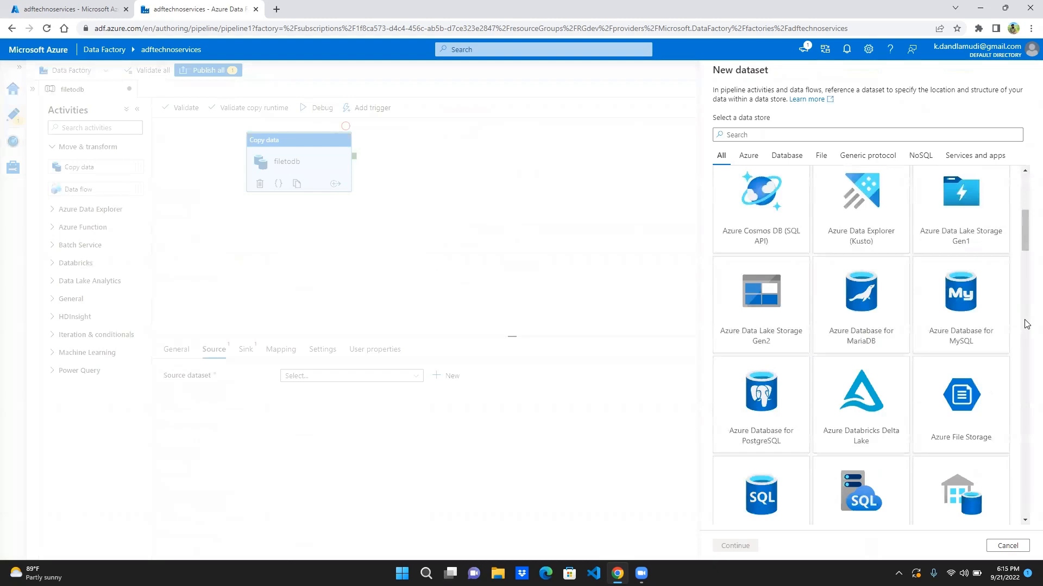
scroll(1025, 375, down, 10)
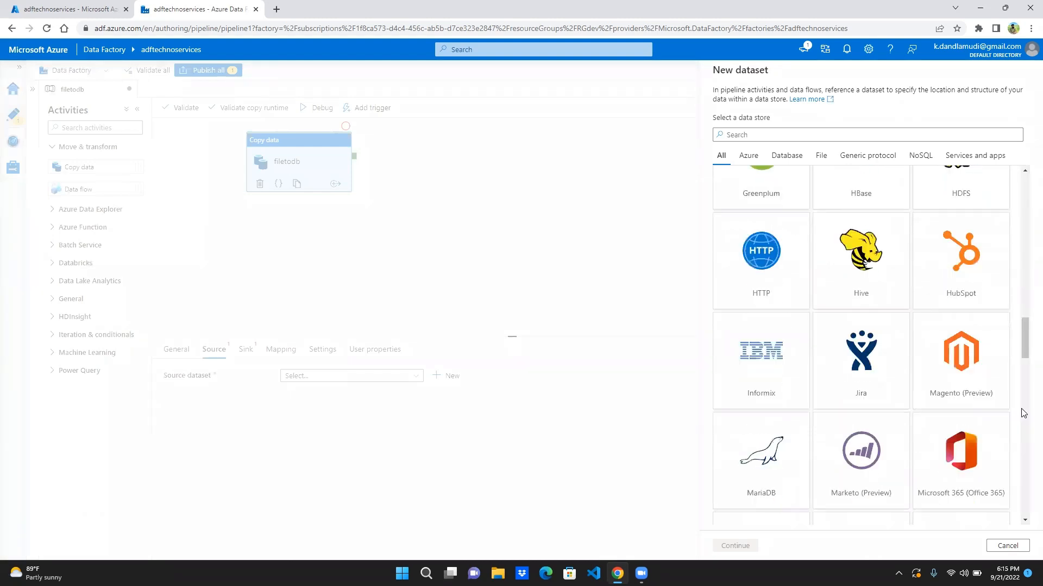
scroll(1021, 413, down, 8)
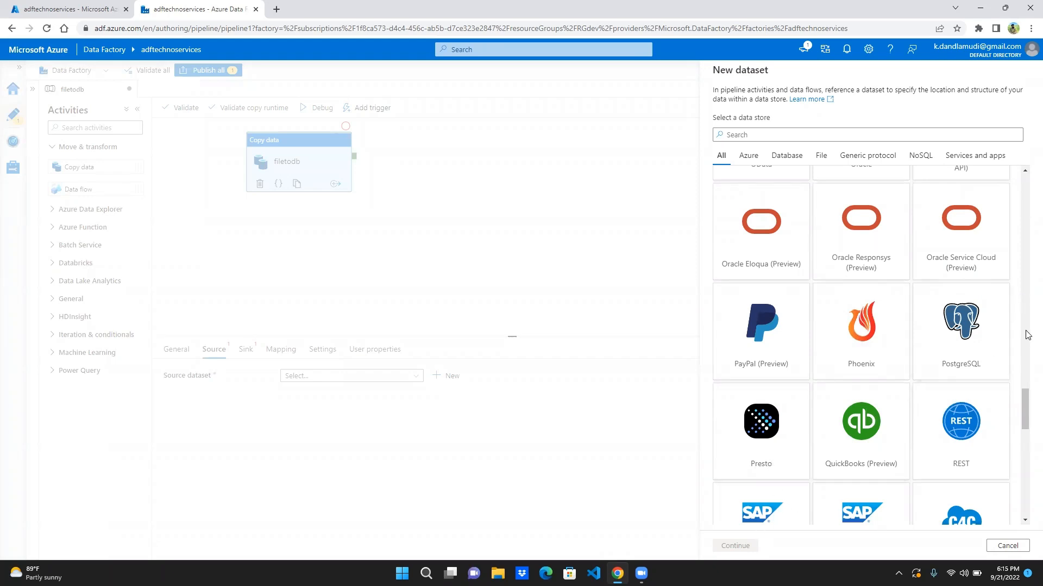
scroll(1027, 298, up, 8)
scroll(1027, 298, up, 8)
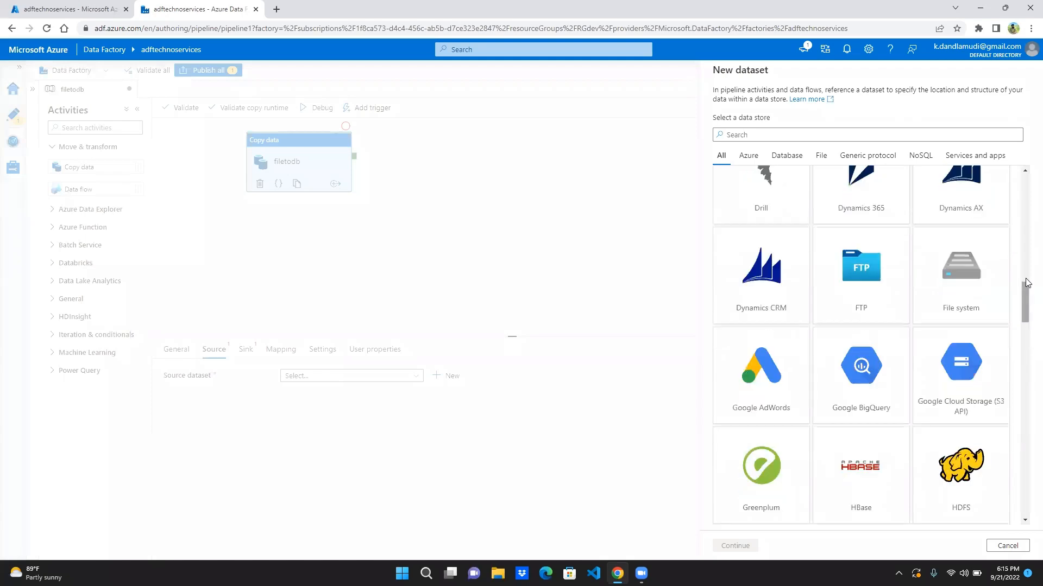
scroll(1027, 217, up, 10)
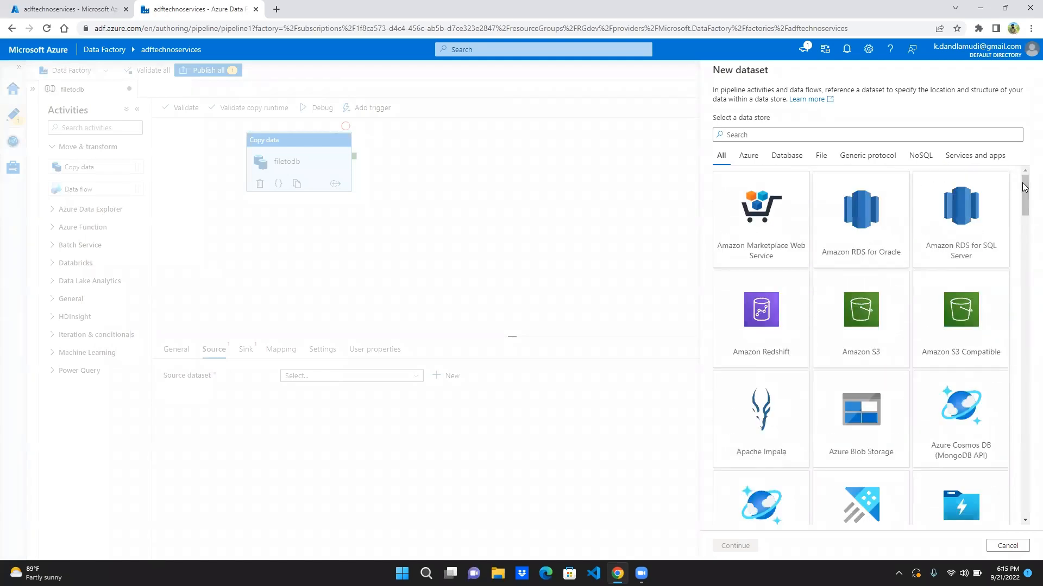
click(780, 135)
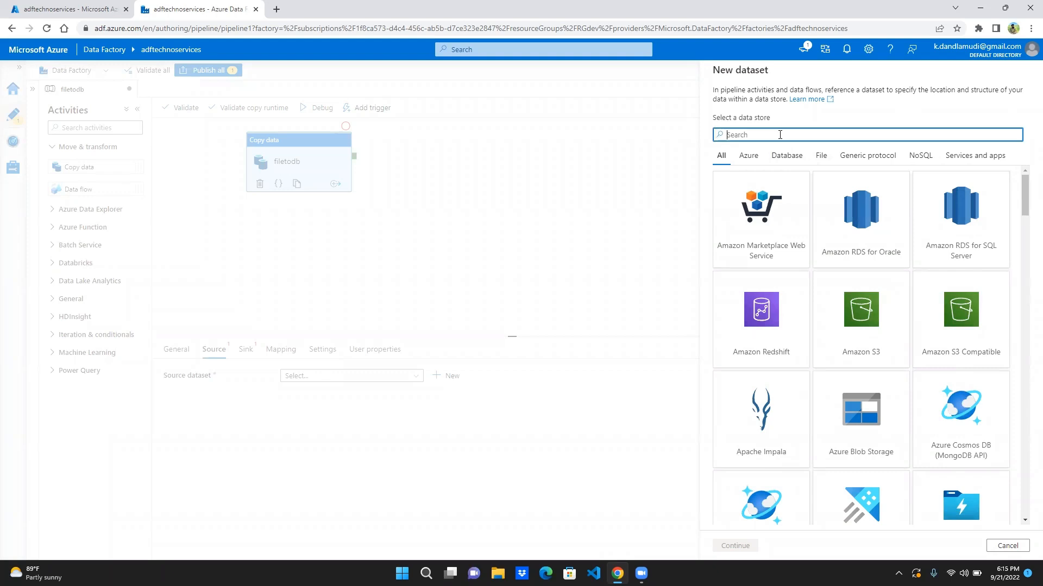
text(f)
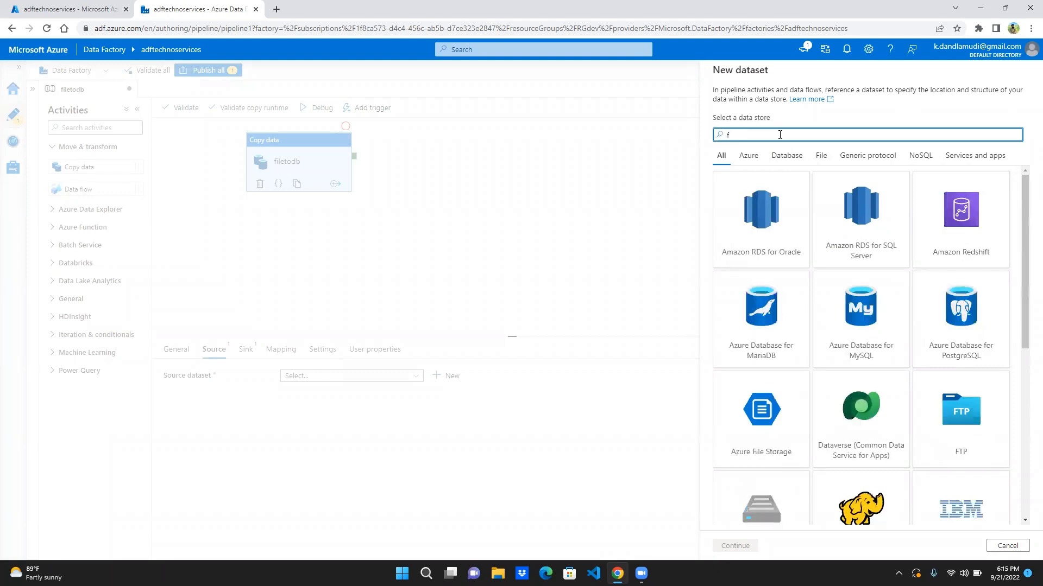
key(BackSpace)
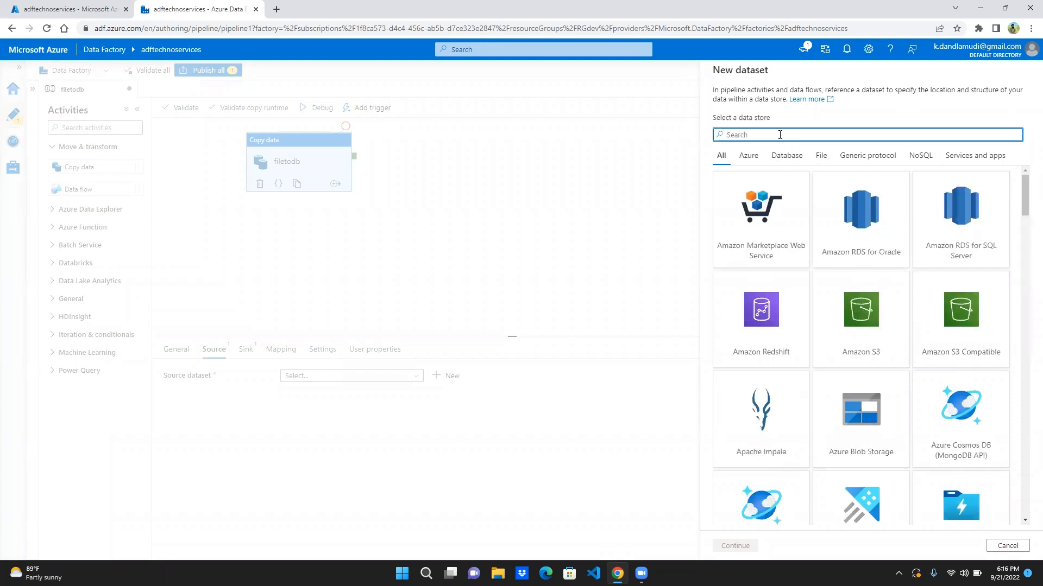
click(819, 156)
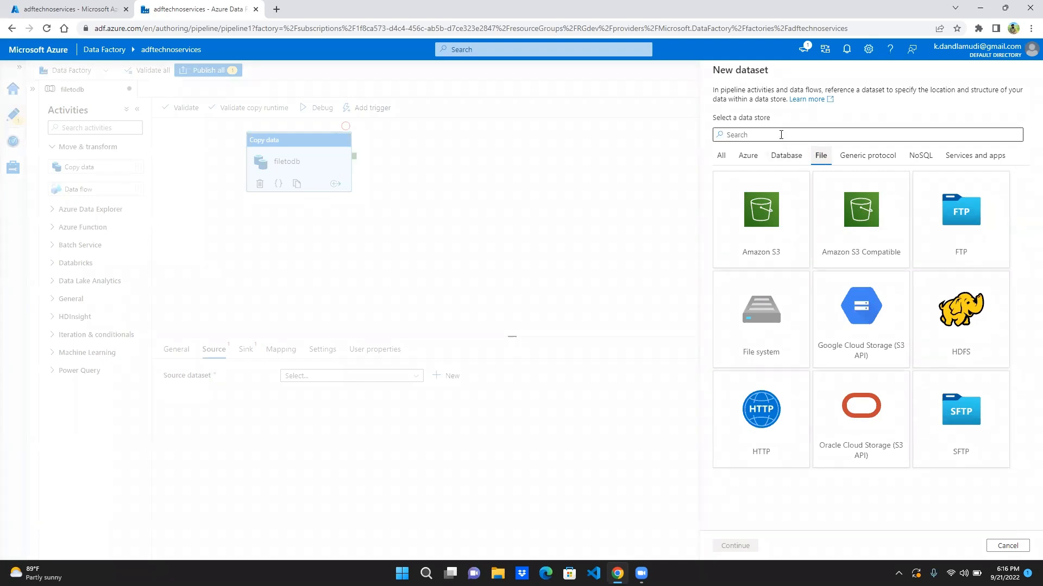
- Search the Azure data stores for blob and choose Azure Blob Storage with the DelimitedText format
click(747, 160)
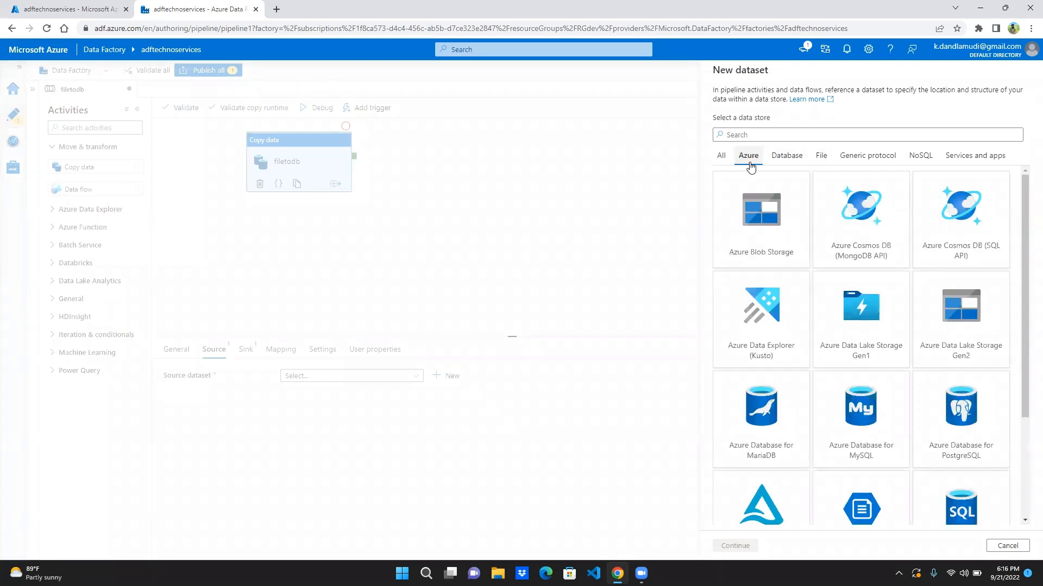
click(754, 135)
text(blob)
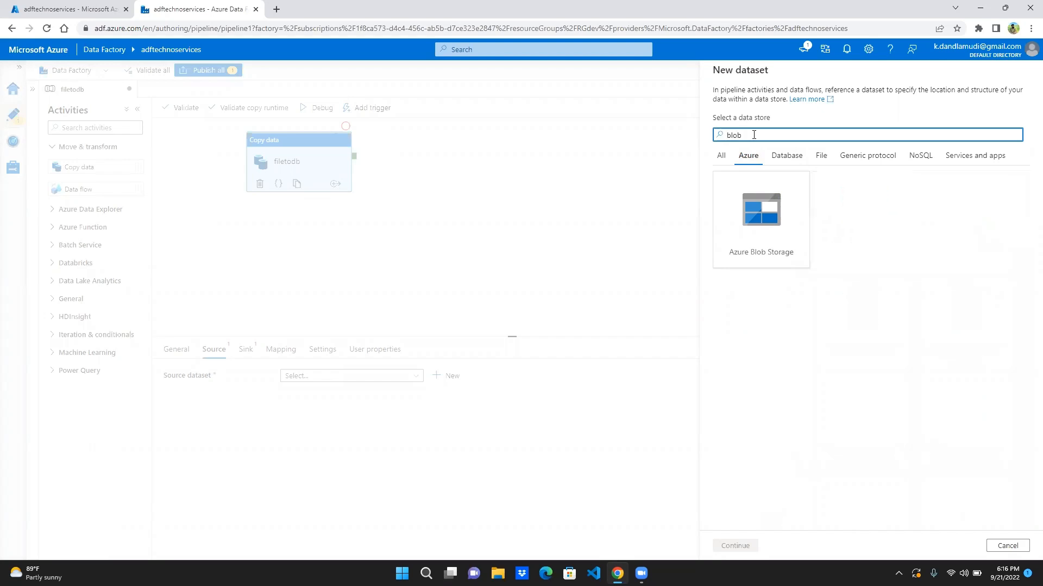
double_click(763, 218)
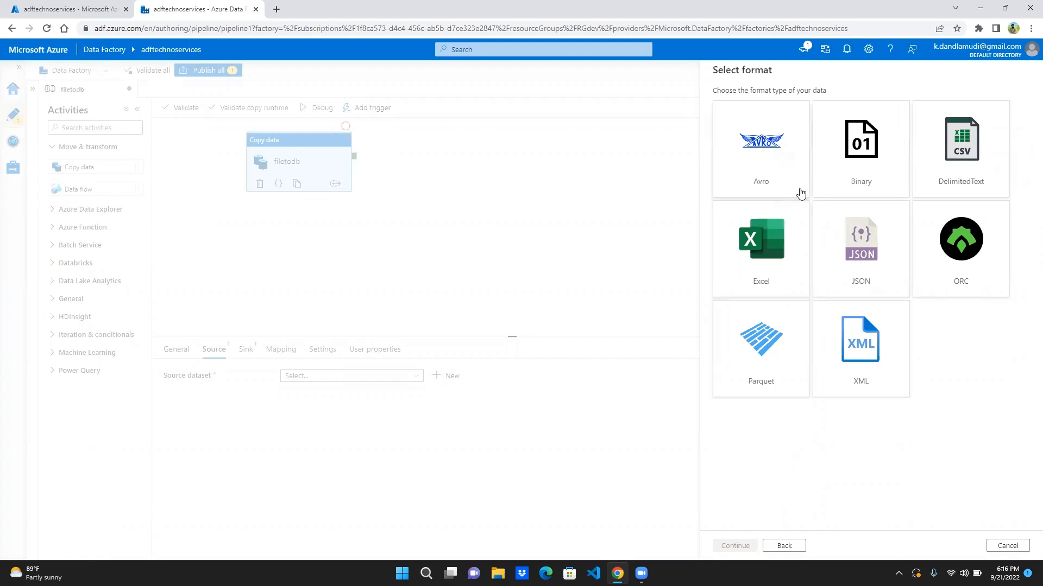
click(960, 153)
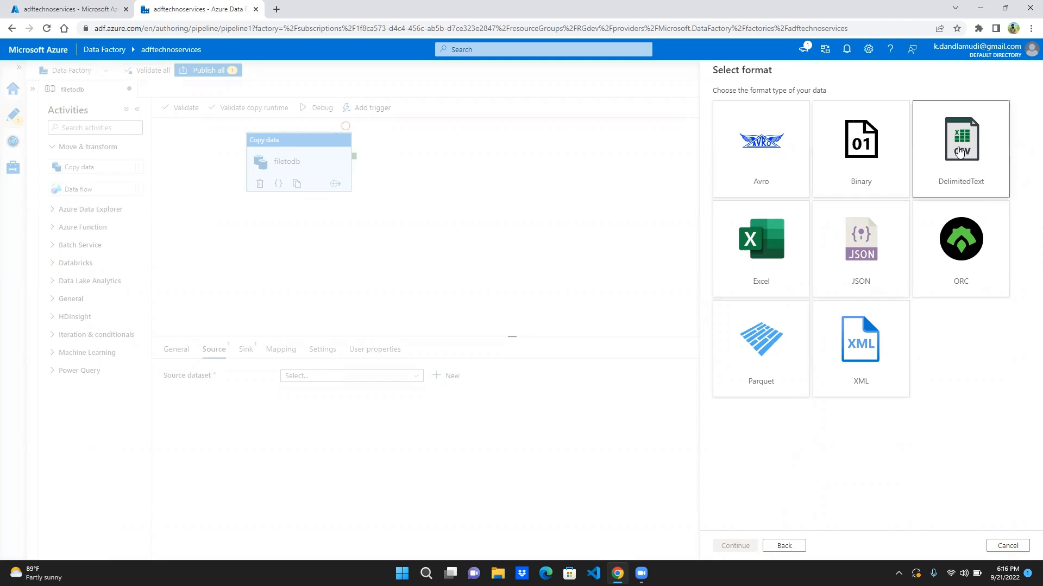
double_click(960, 153)
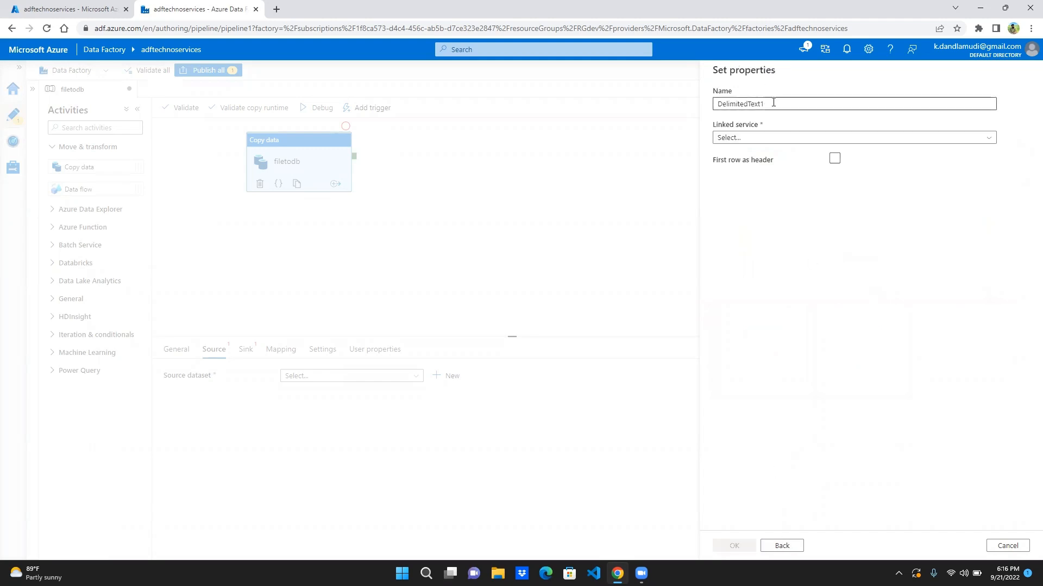
- Name the source dataset emp and start creating a new linked service for it
double_click(751, 104)
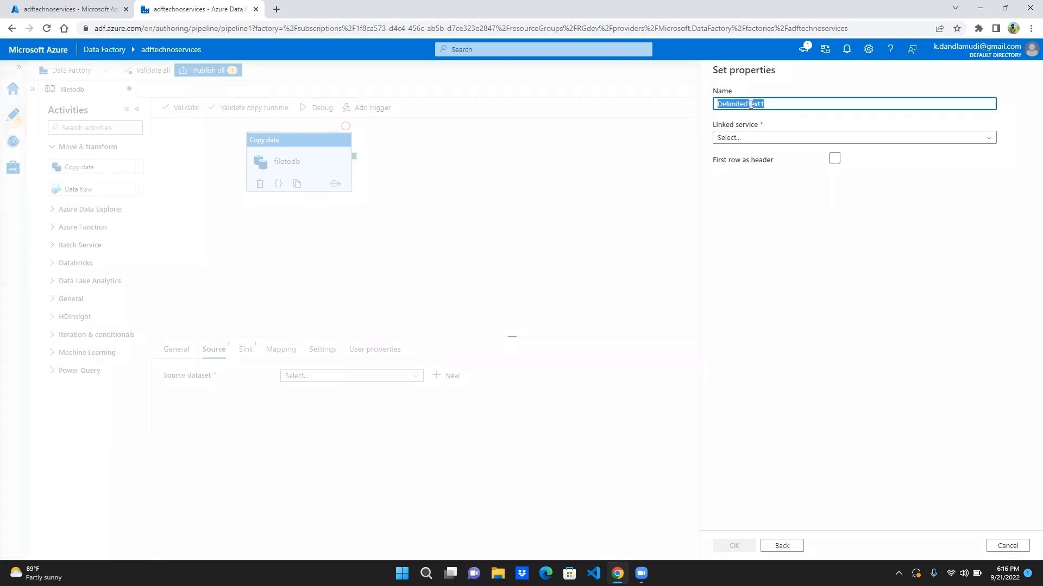
text(emp)
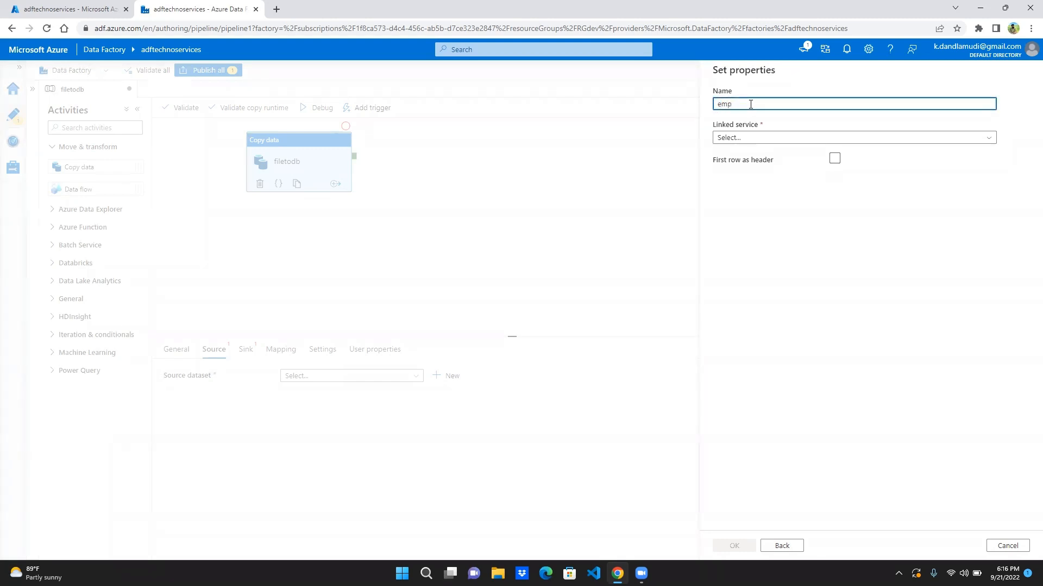
click(753, 138)
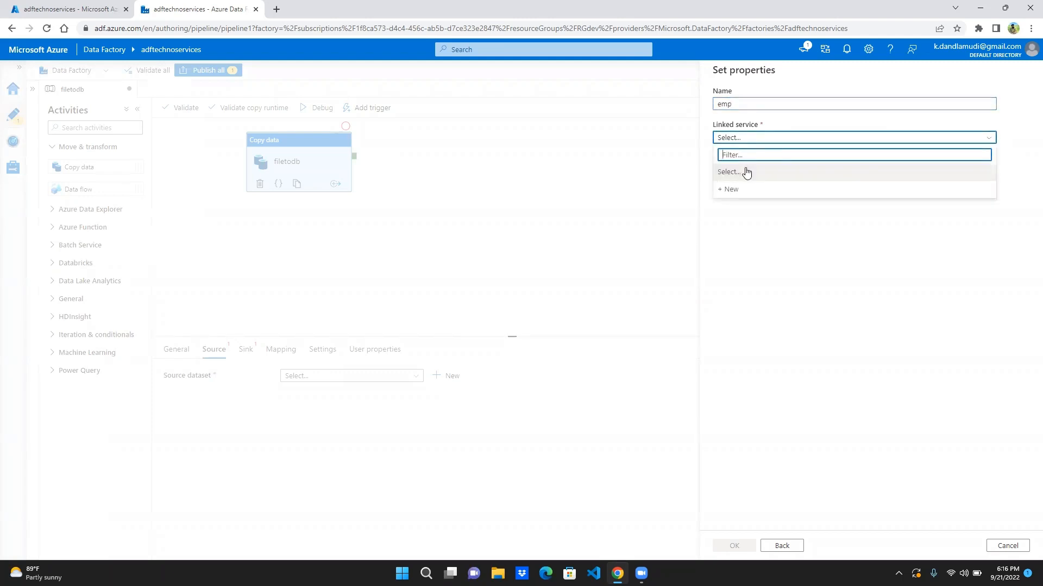
click(734, 190)
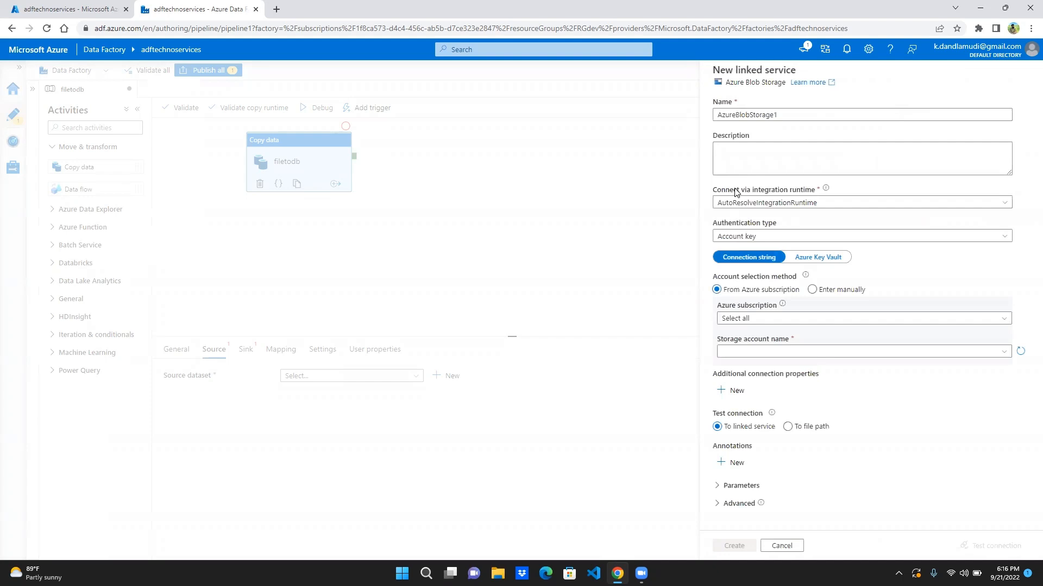
- Name the Azure Blob Storage linked service lnkblob and select the storage account offered from the Azure subscription
click(751, 116)
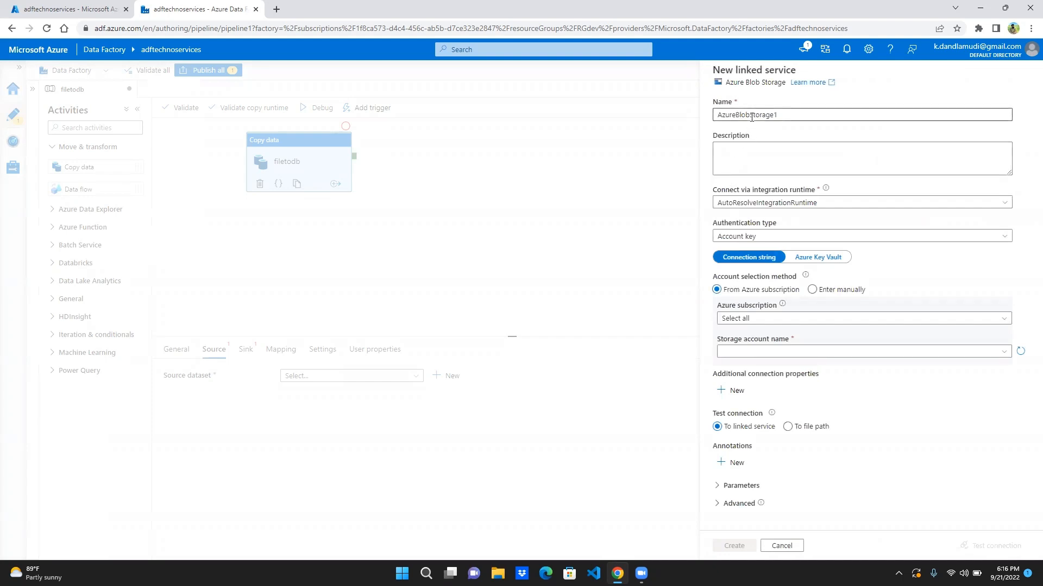
double_click(751, 116)
text(ln)
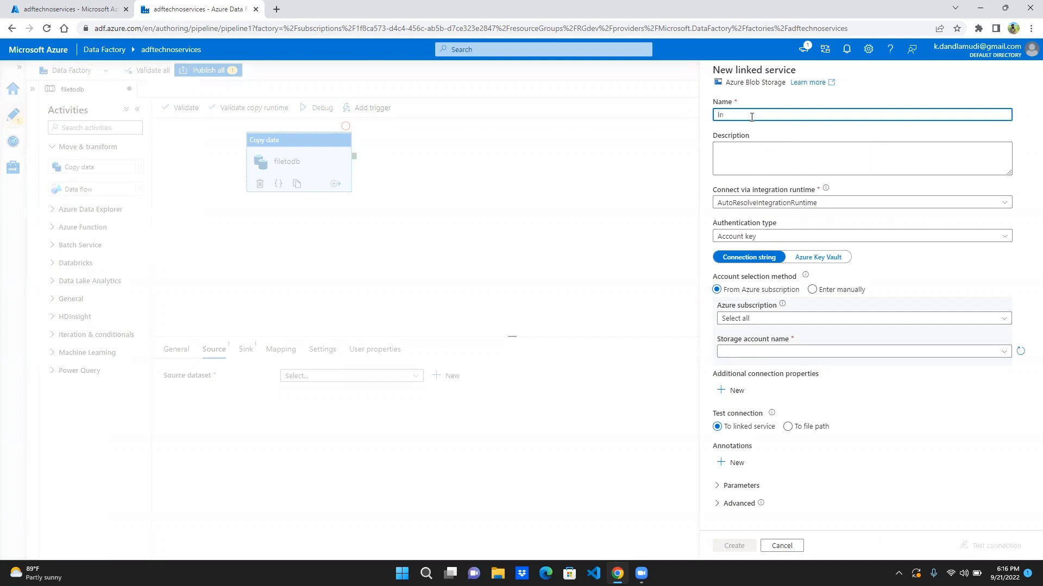
text(kem)
key(BackSpace)
text(blob)
click(842, 354)
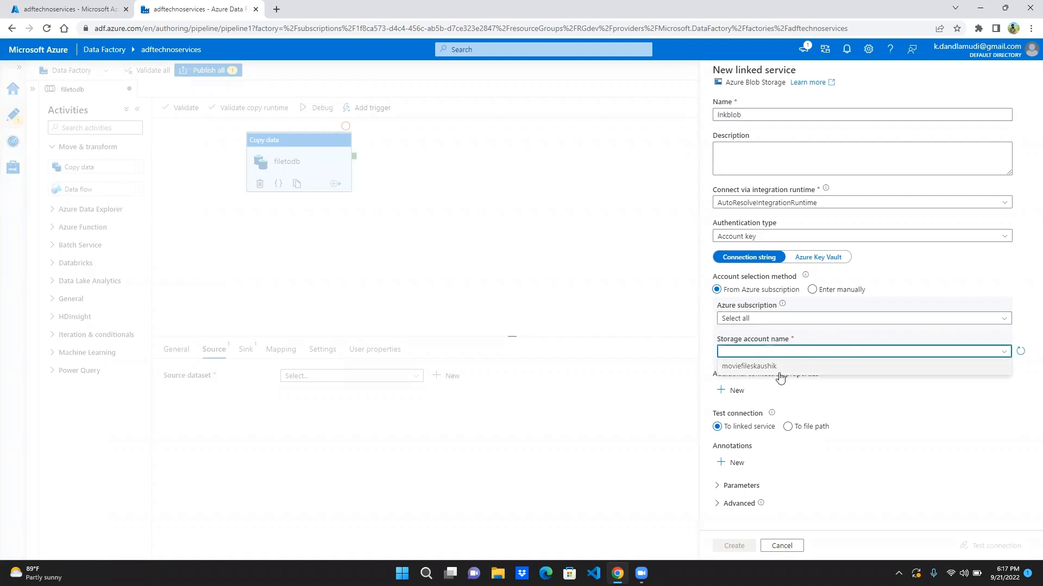
click(763, 367)
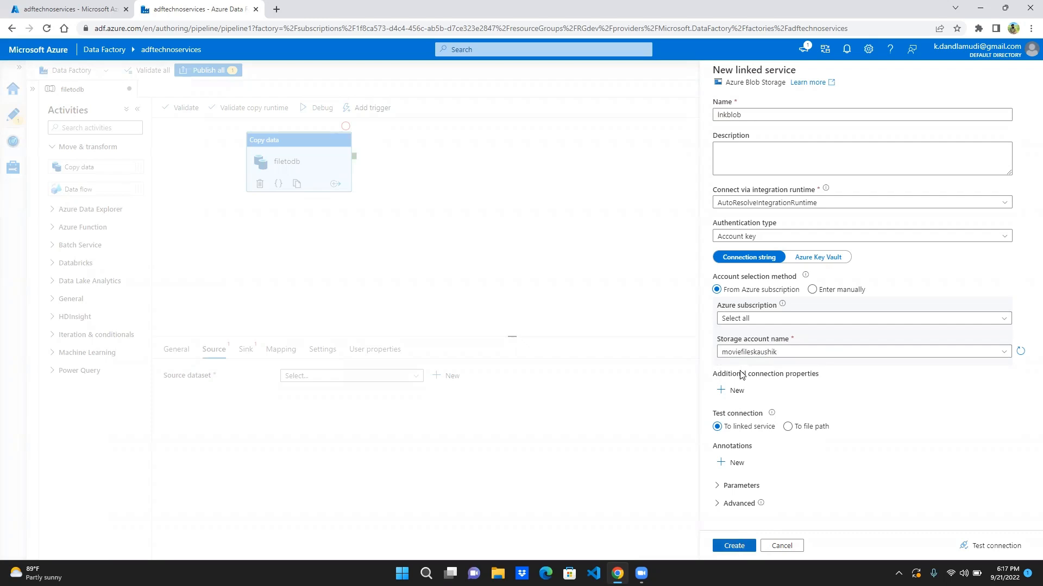
- Check the subscription and storage account choices, keep both selections, and create the lnkblob linked service
click(747, 322)
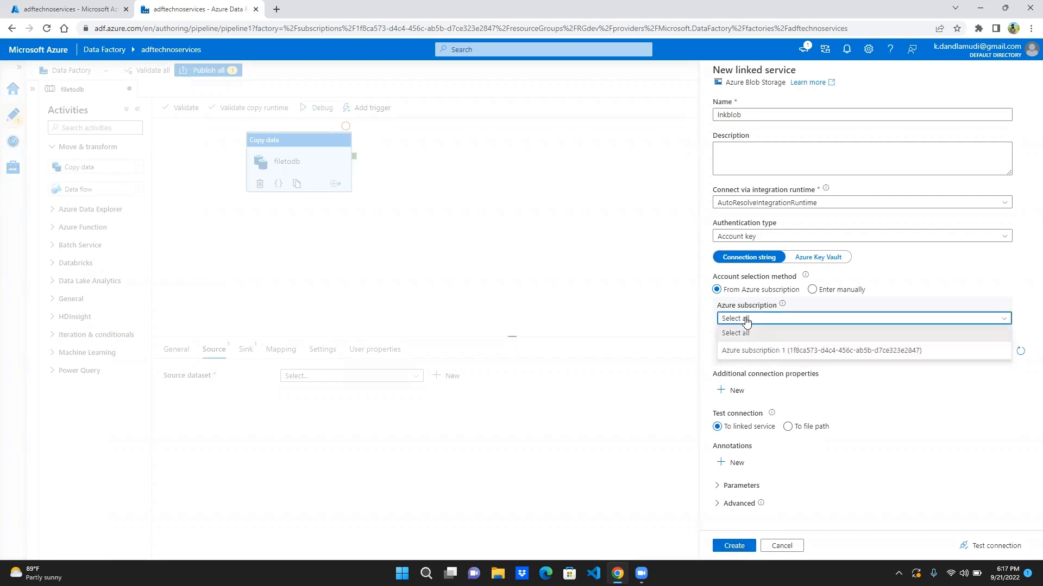
click(747, 321)
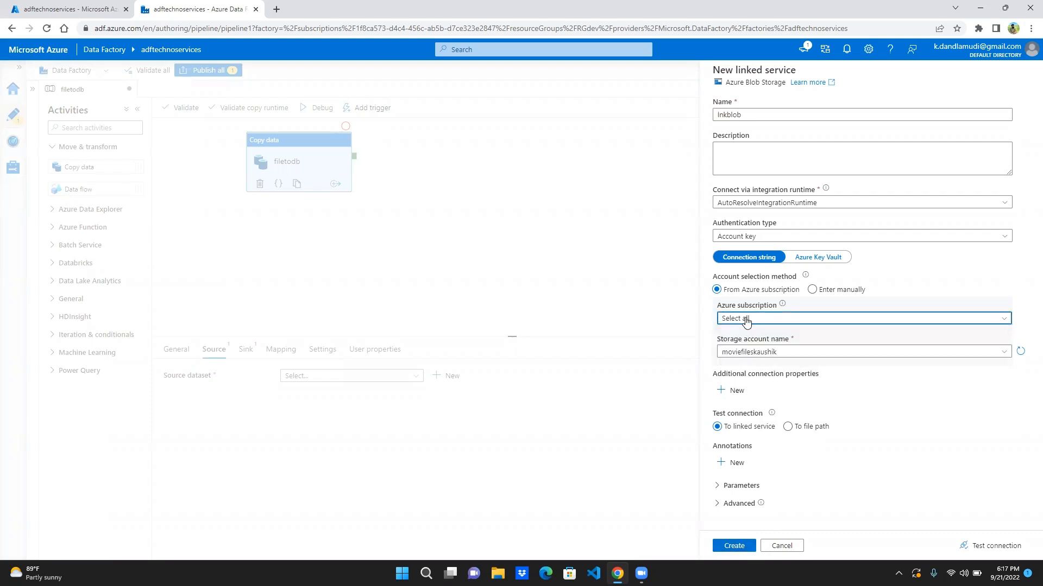
click(750, 353)
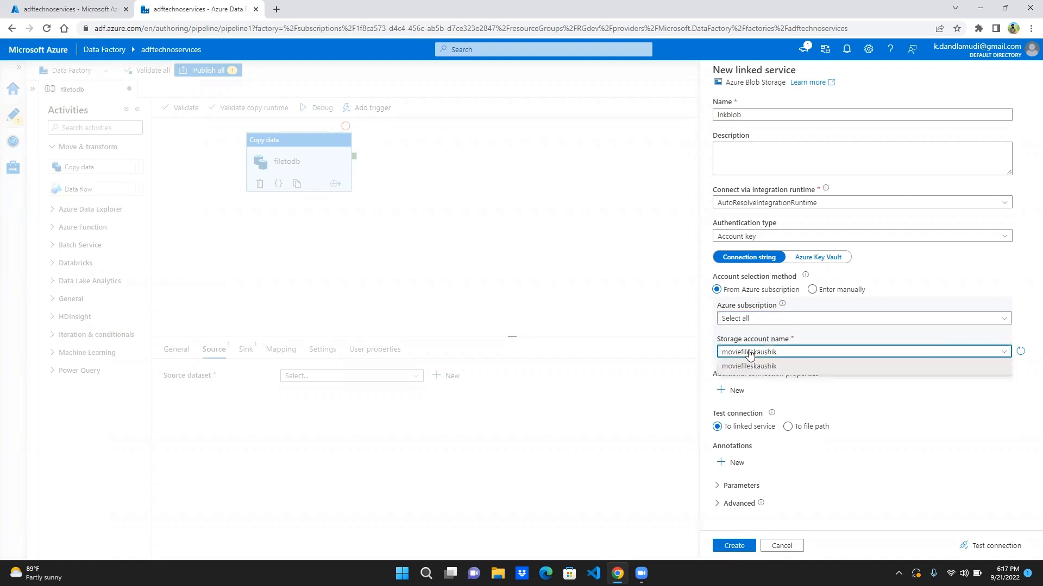
click(750, 353)
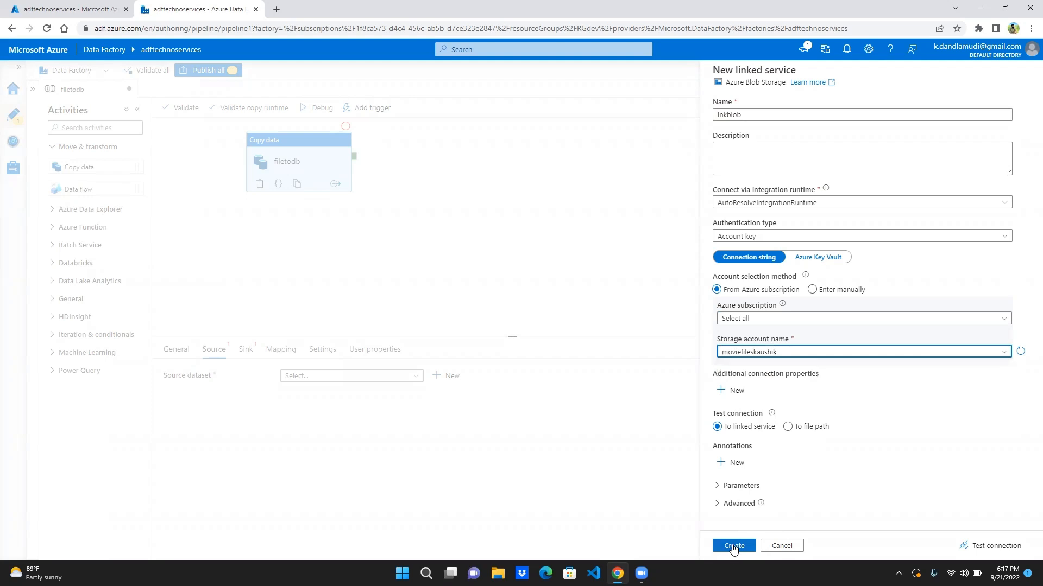
click(734, 545)
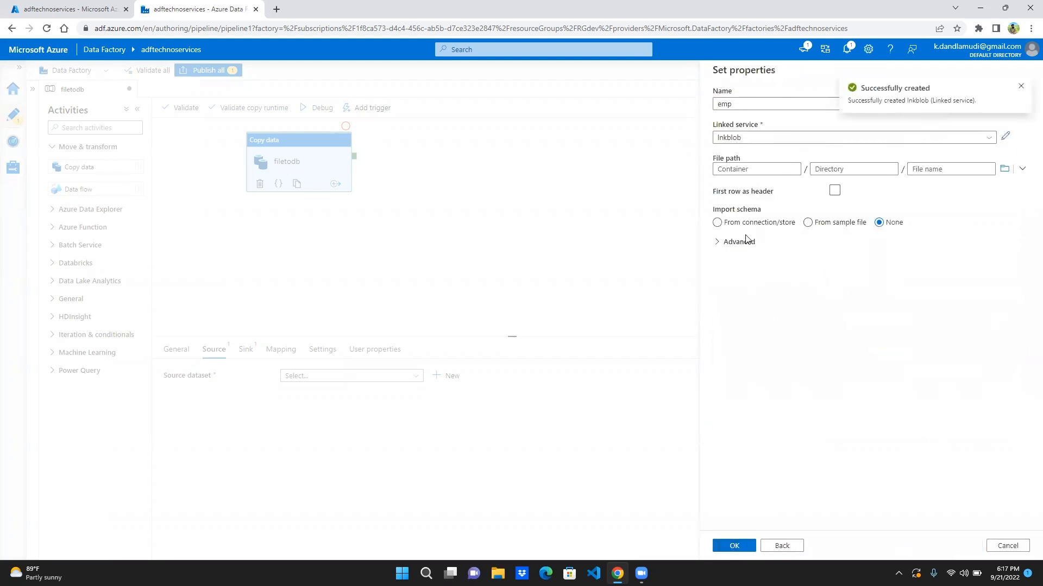
- Set the emp dataset's file path to emp.txt in the telugumovies container and create the dataset without first row as header
click(1004, 169)
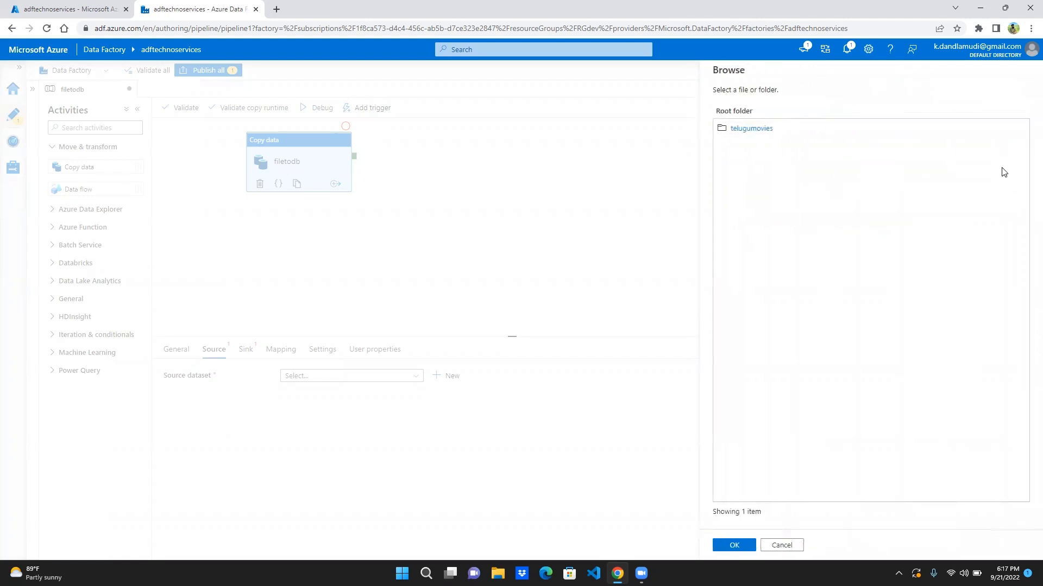
click(742, 129)
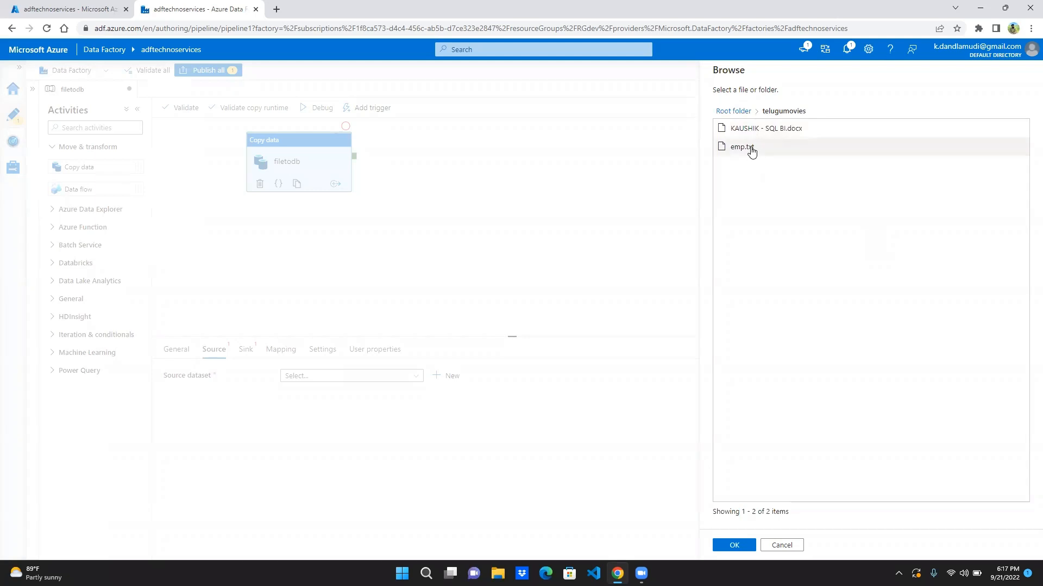
double_click(752, 153)
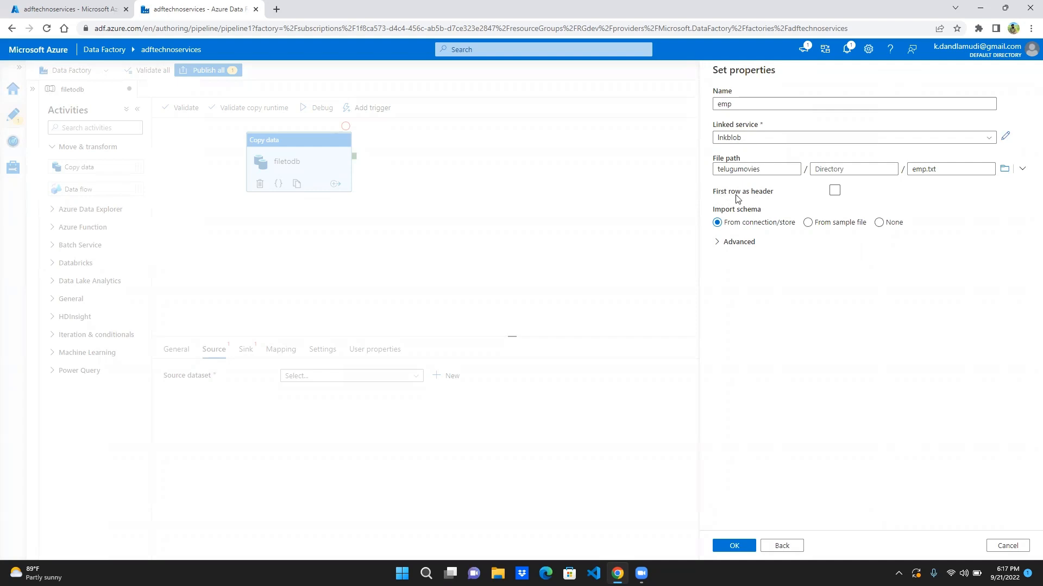
click(839, 193)
click(839, 194)
click(735, 546)
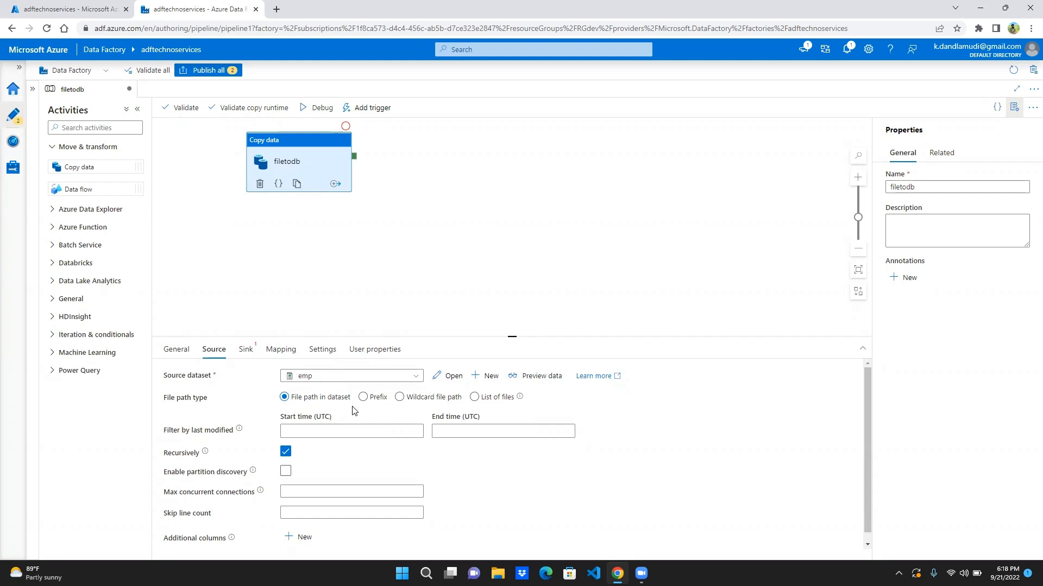
- Review the source's file path type options and set the last-modified filter's start time to 9/21/22 00:00:00
click(409, 402)
click(476, 398)
click(456, 397)
click(406, 400)
click(327, 431)
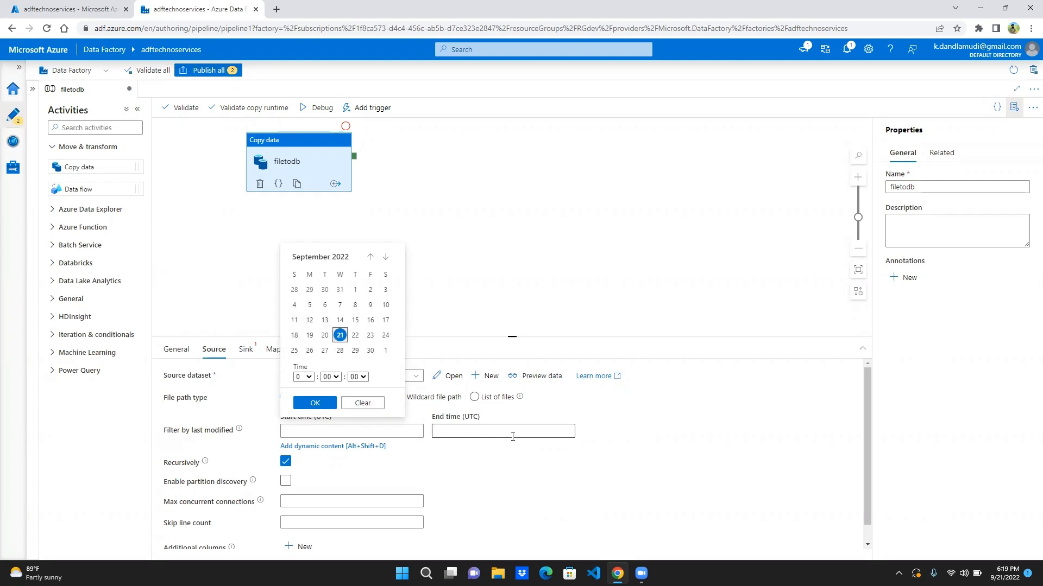
click(512, 467)
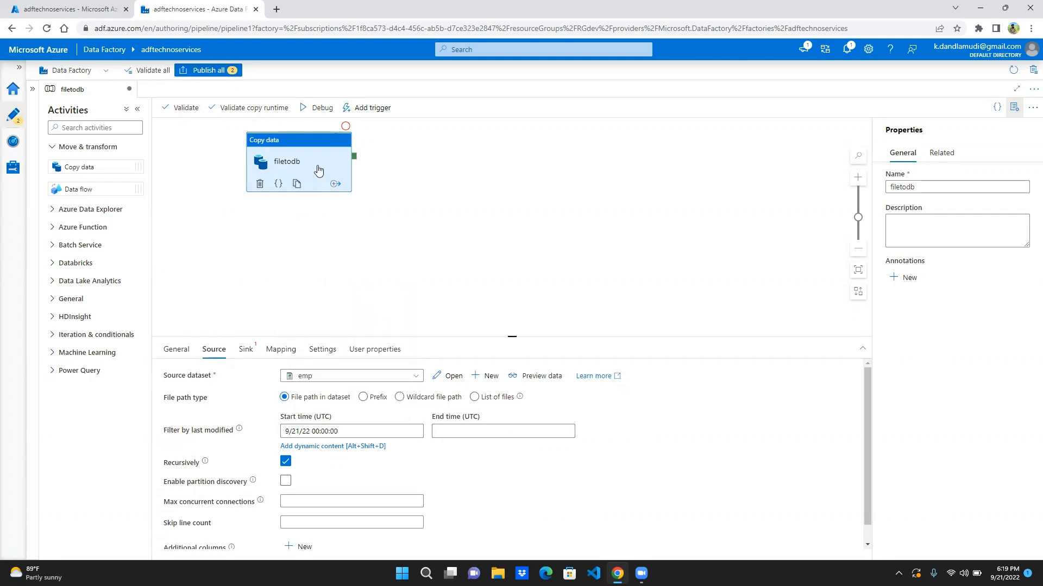
- Clear the last-modified filter's start time and review the remaining source options down to the additional columns
click(360, 431)
click(359, 431)
key(BackSpace)
key(BackSpace)
key(BackSpace)
key(BackSpace)
key(BackSpace)
key(BackSpace)
key(BackSpace)
key(BackSpace)
key(BackSpace)
key(BackSpace)
key(BackSpace)
key(BackSpace)
key(BackSpace)
key(BackSpace)
key(BackSpace)
key(BackSpace)
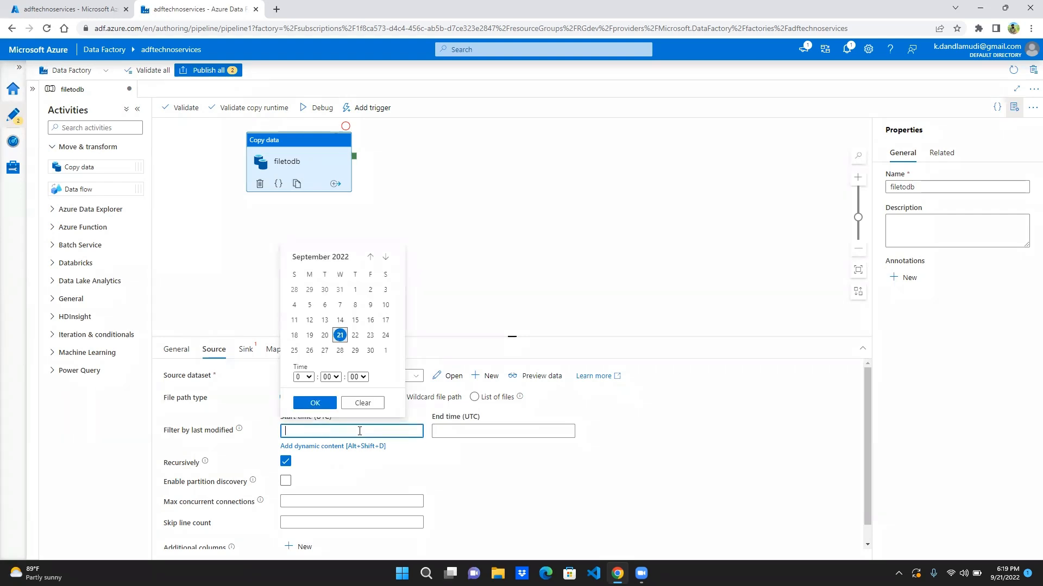
click(475, 499)
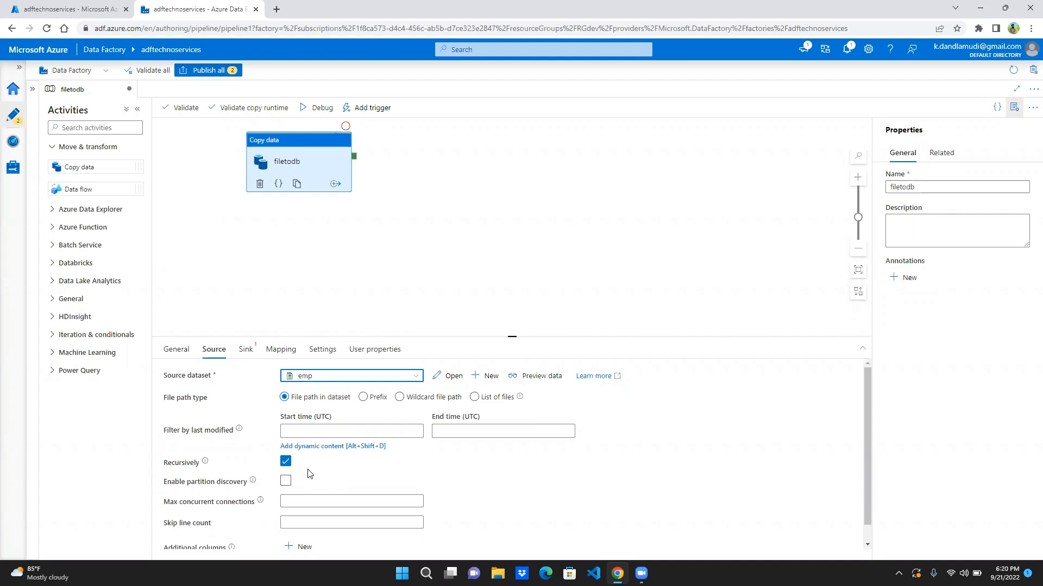
mouse_move(288, 465)
click(867, 545)
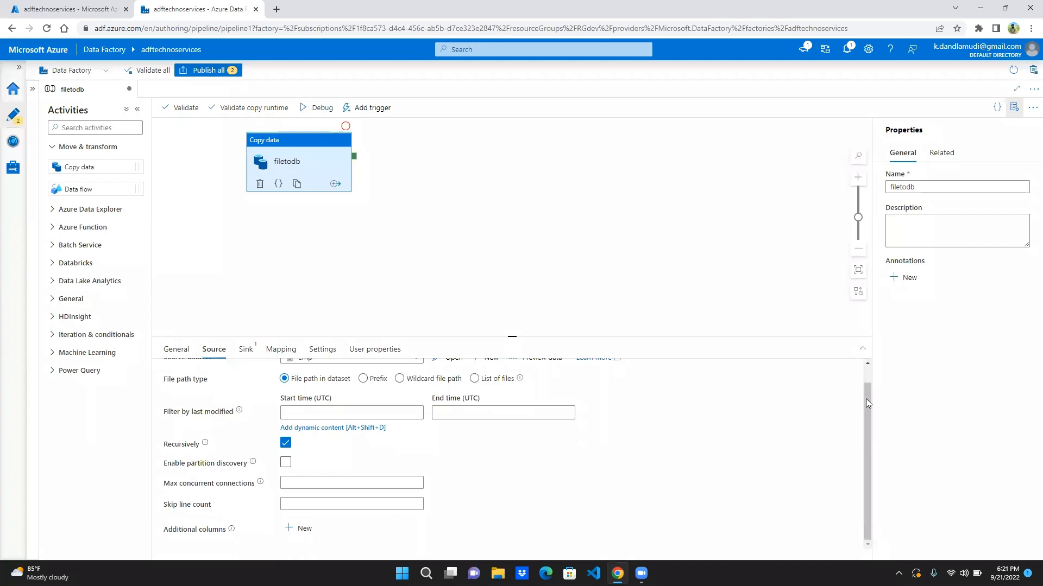
scroll(870, 379, up, 1)
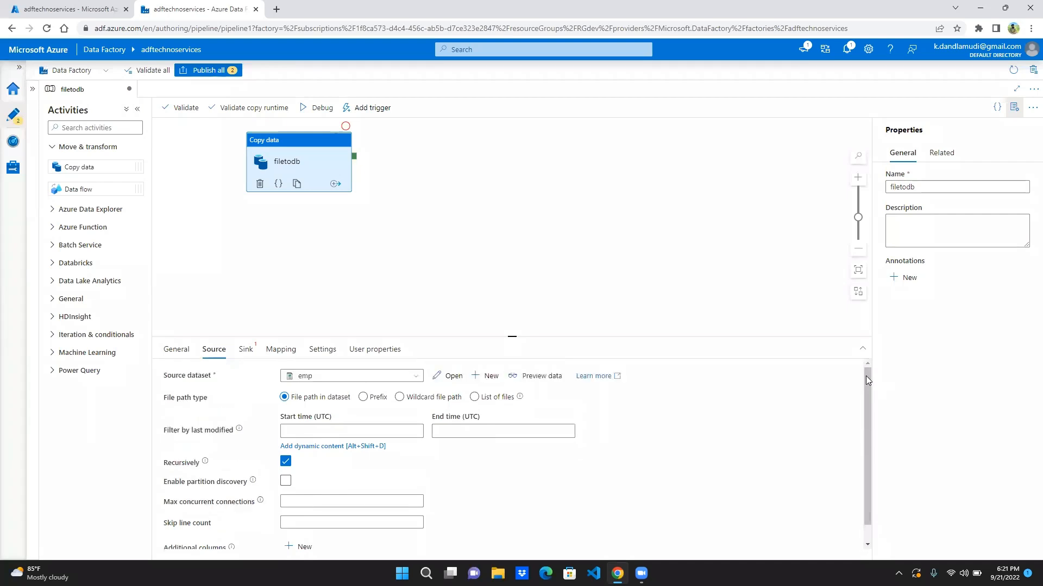
- Add a new Azure SQL Database dataset named payrolldb as the copy activity's sink
click(244, 351)
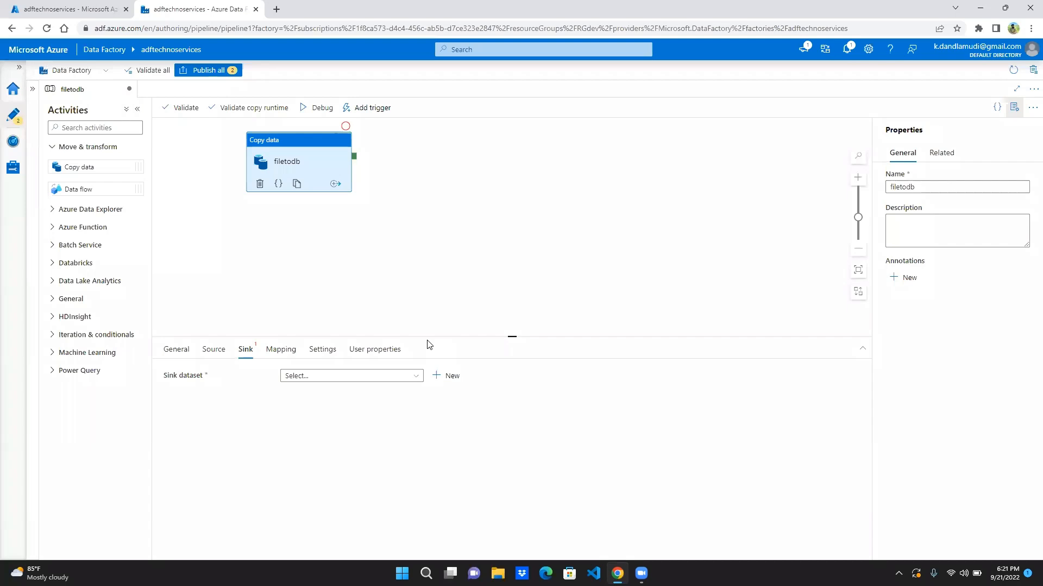
click(453, 376)
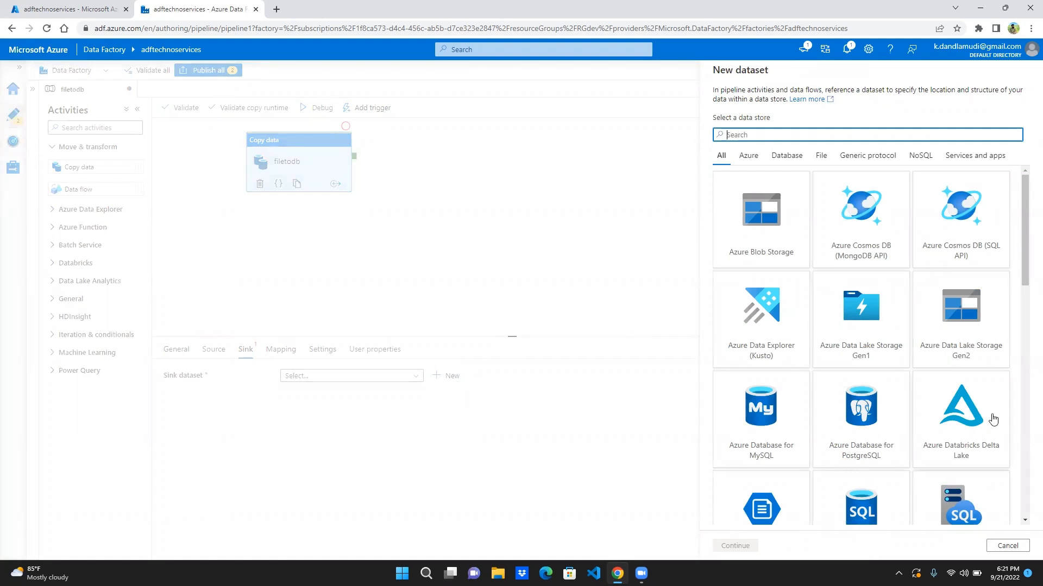
click(1025, 521)
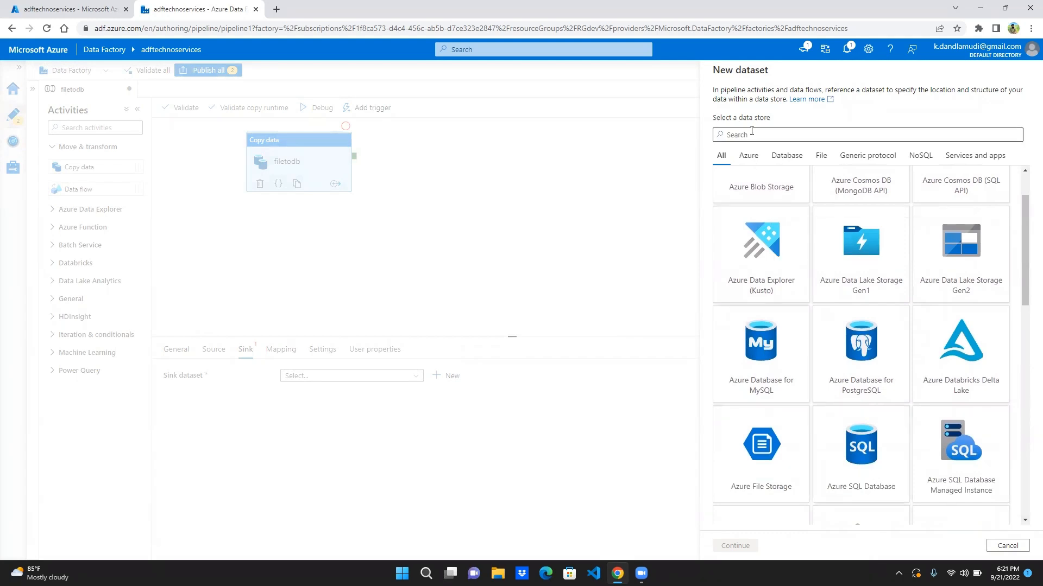
double_click(881, 455)
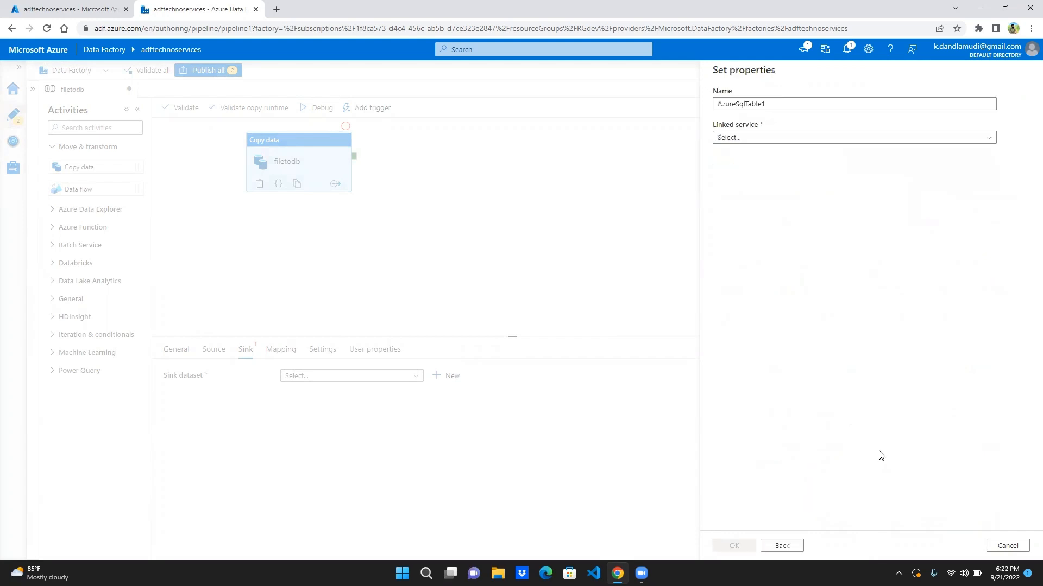
double_click(747, 102)
text(p)
key(BackSpace)
text(payr)
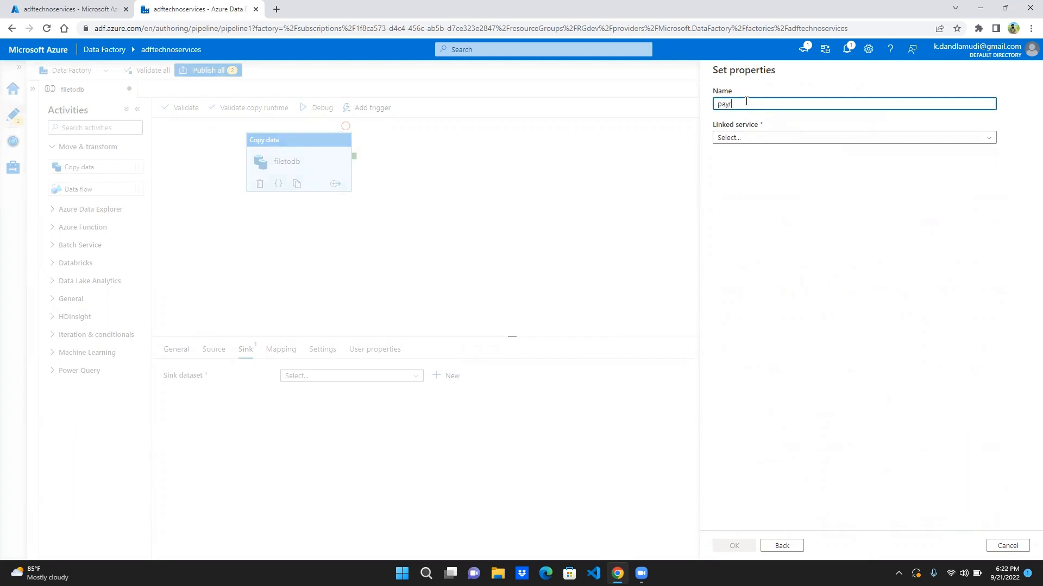
text(olldb)
- Start a new linked service for the payrolldb dataset, name it lnkpayroll, and select the server technoservicesserver
click(813, 141)
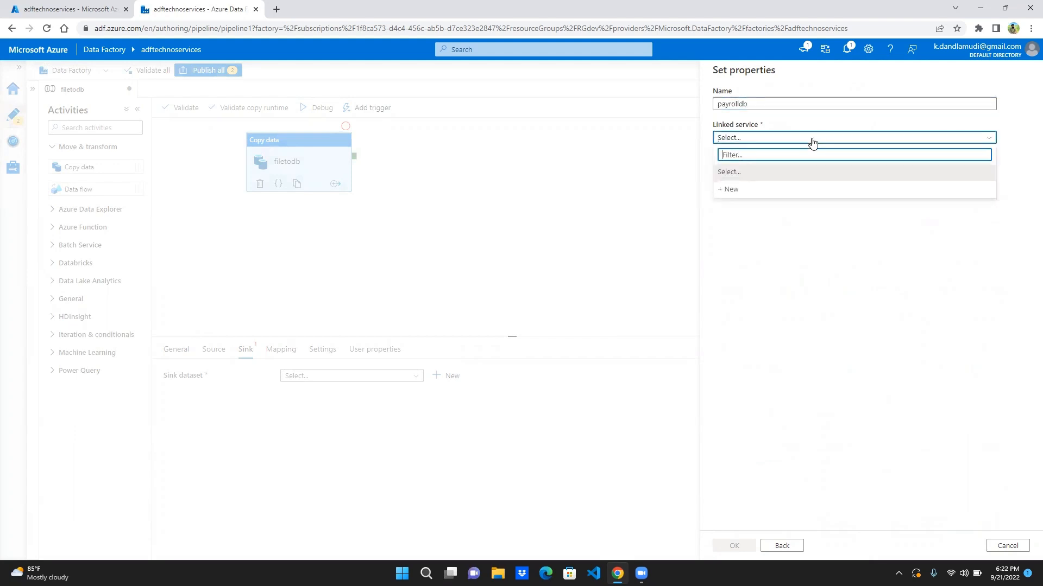
click(786, 194)
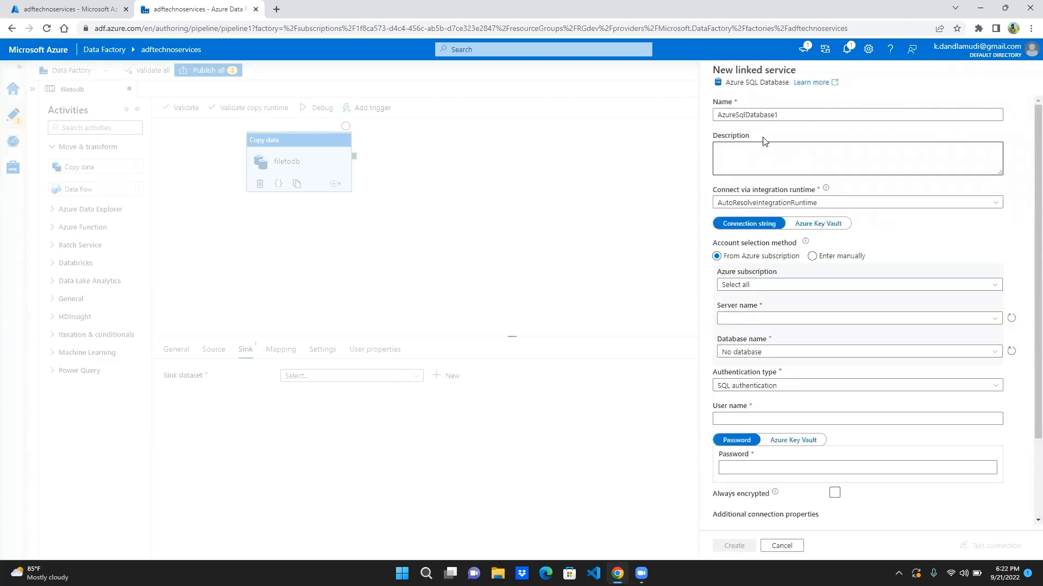
double_click(759, 115)
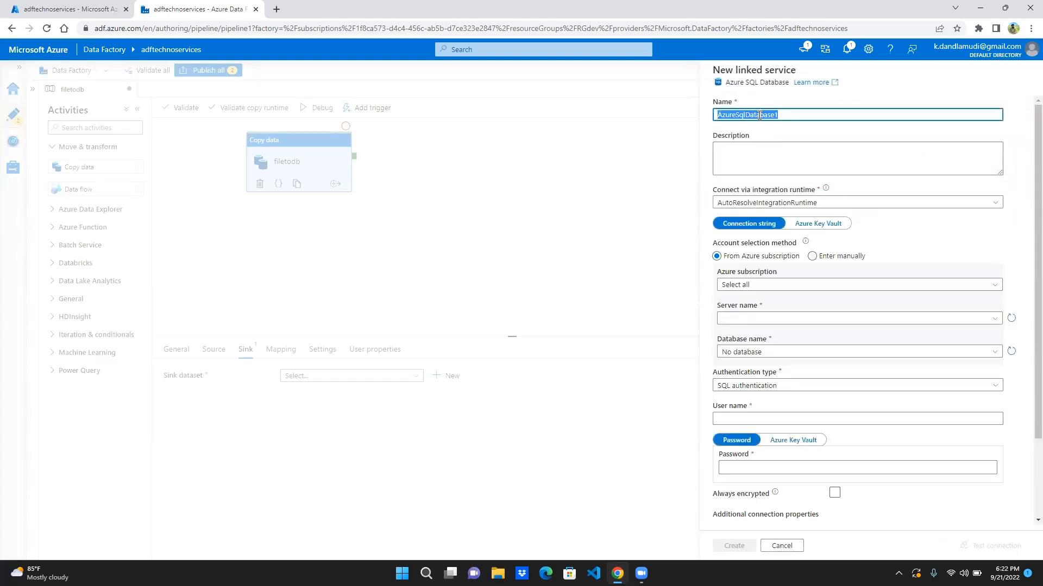
text(lnkpayroll)
click(804, 320)
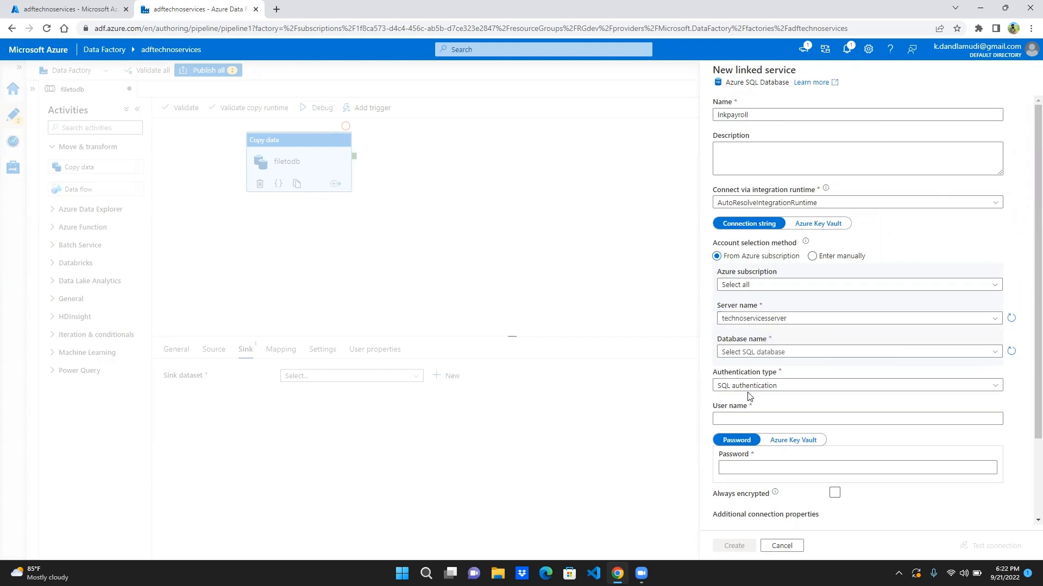
- Enter the SQL authentication user name and the account password for the lnkpayroll linked service
click(746, 420)
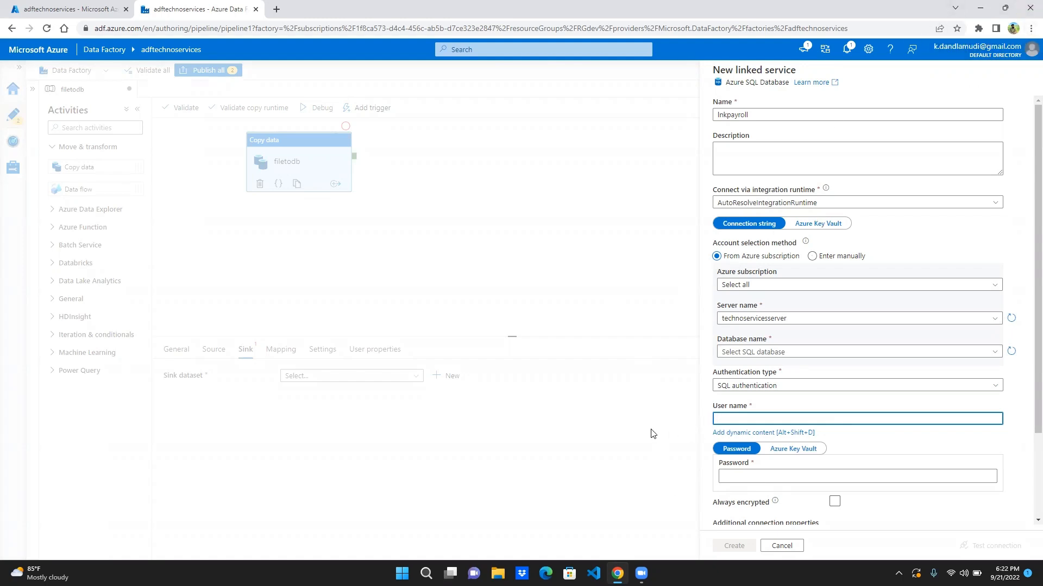
text(kaushik)
click(737, 472)
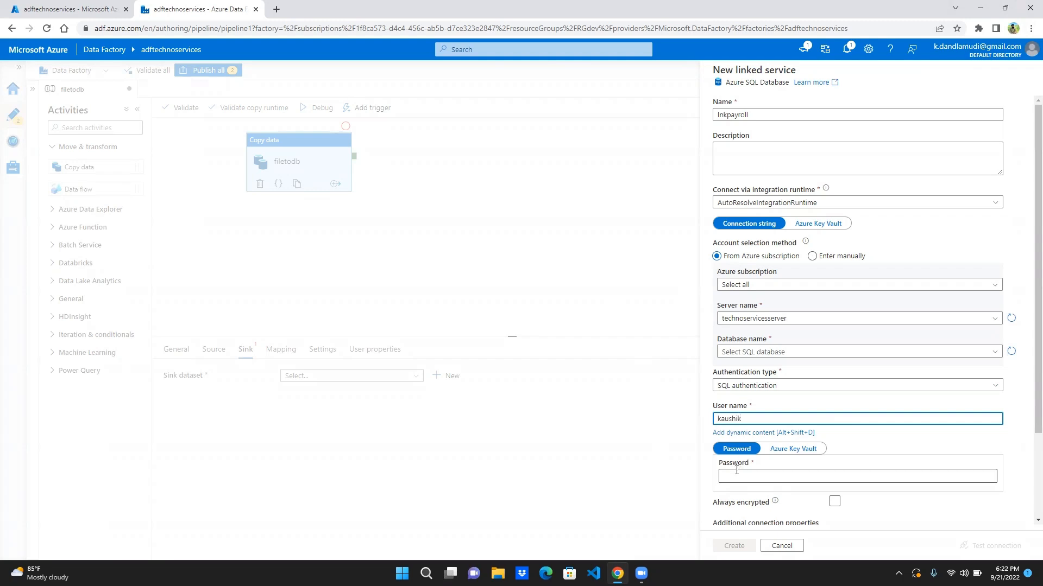
click(851, 505)
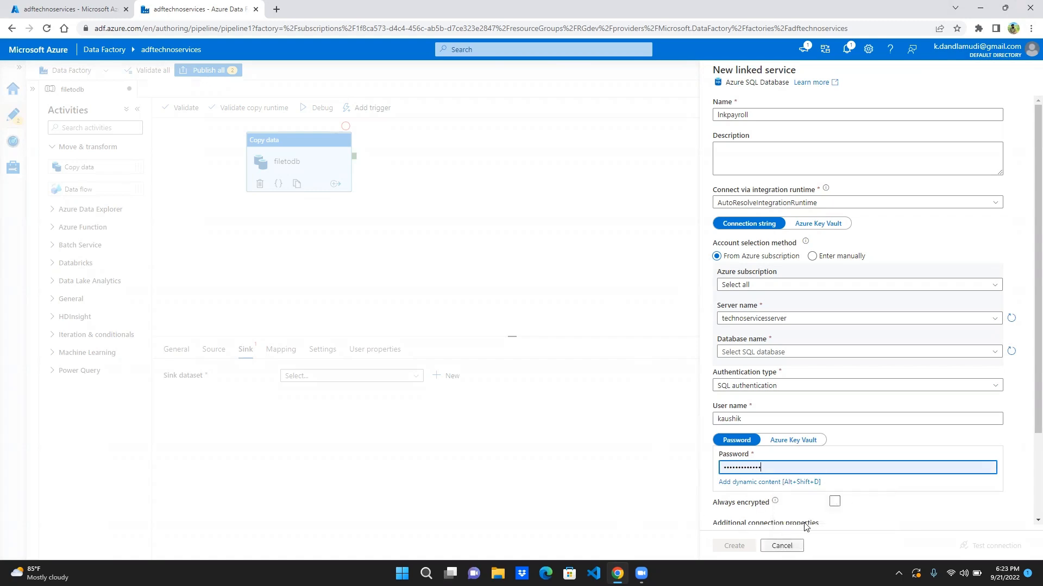
click(833, 504)
- Select payroll db as the database and create the lnkpayroll linked service
scroll(846, 457, down, 2)
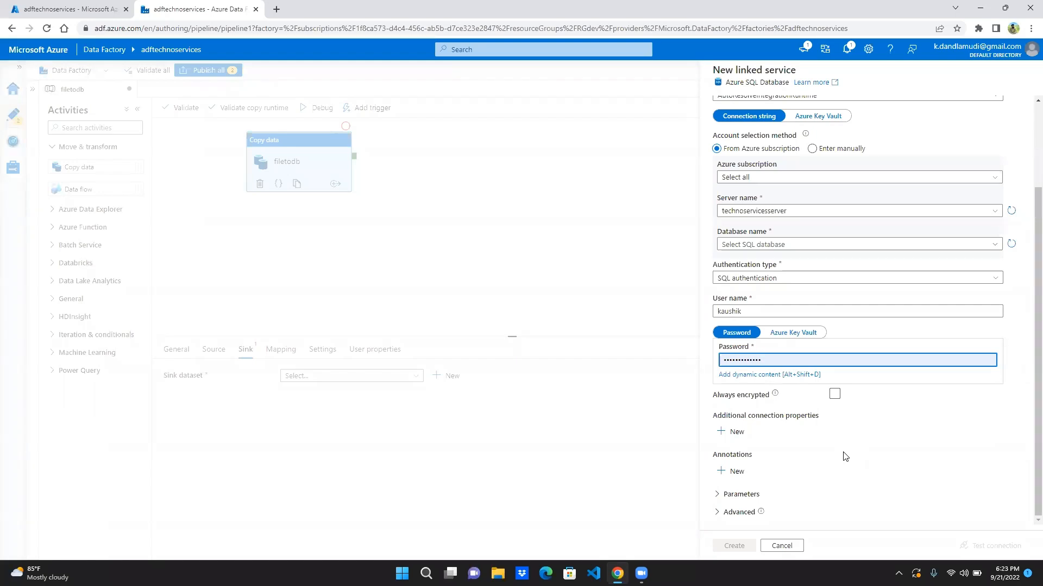
scroll(823, 386, up, 3)
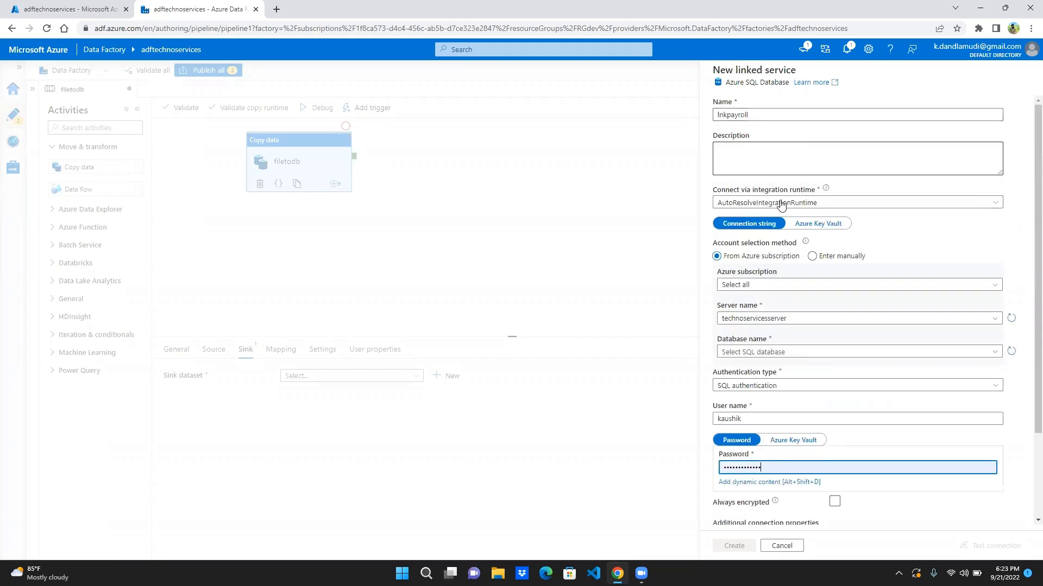
scroll(781, 205, down, 3)
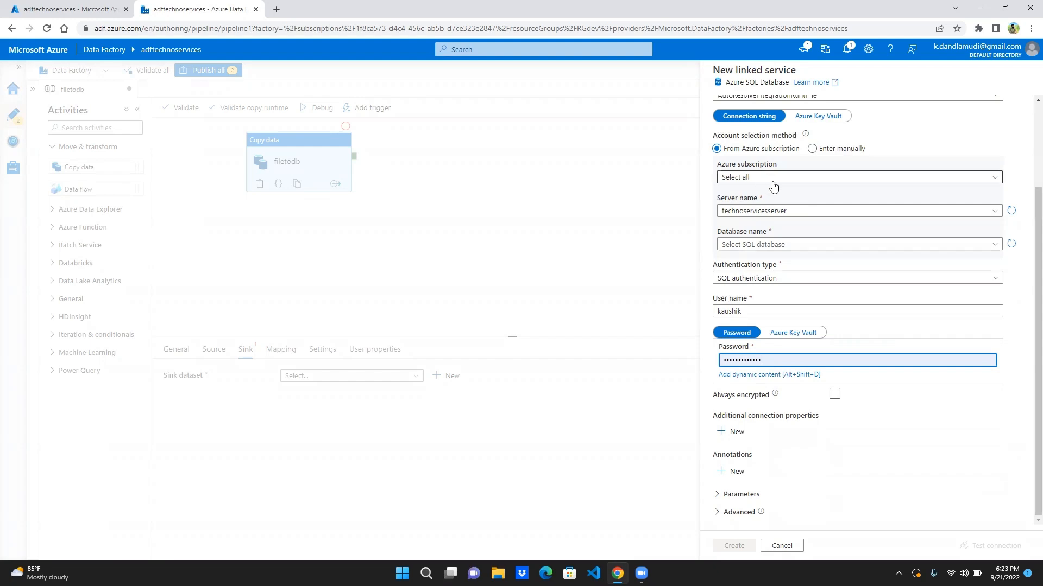
click(776, 393)
click(796, 258)
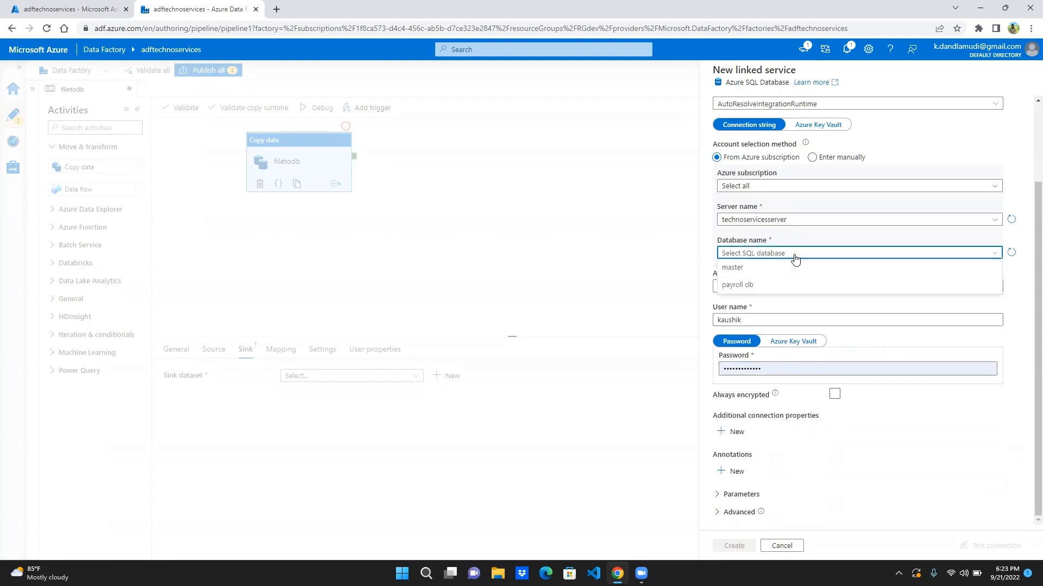
click(771, 286)
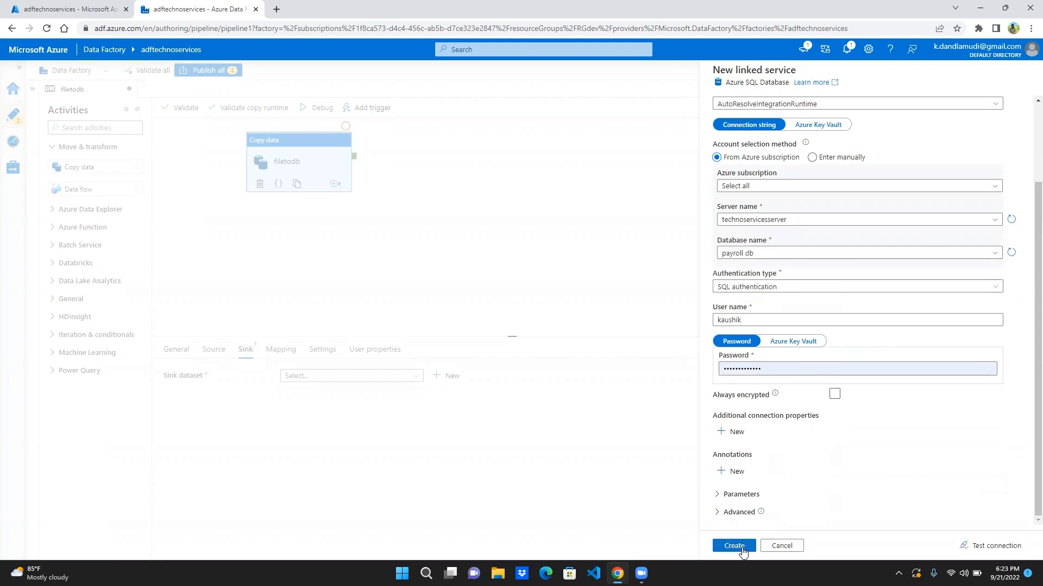
click(734, 546)
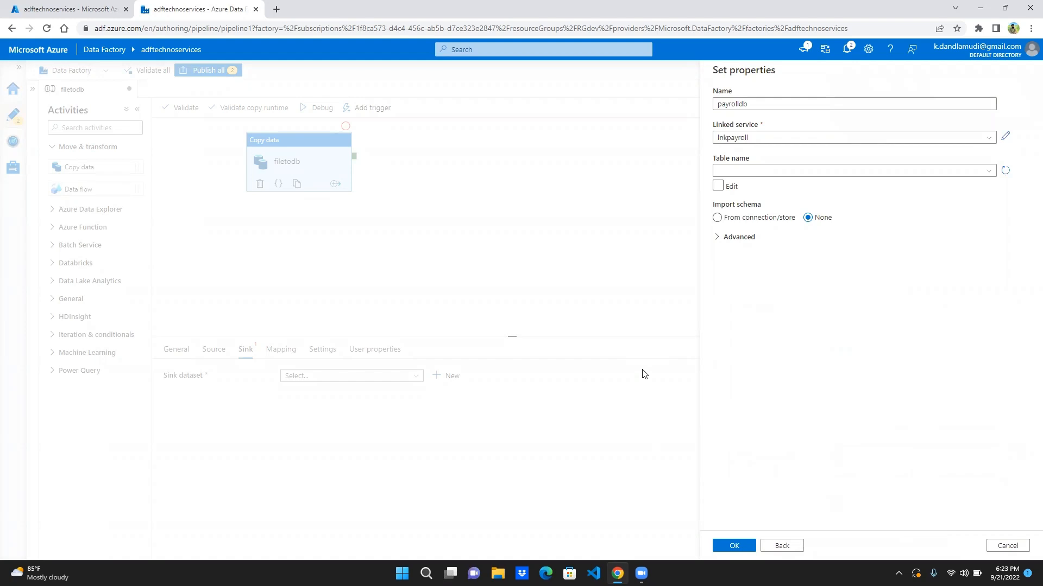
- Set the payrolldb dataset's table to dbo.employee with the schema imported from the connection/store, and create the dataset
click(776, 170)
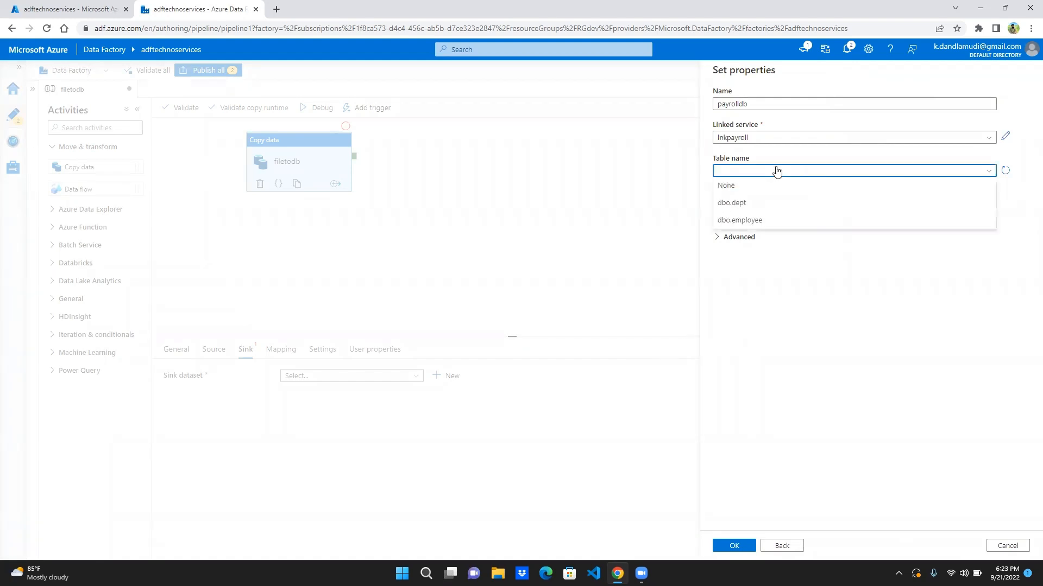
click(751, 221)
click(751, 219)
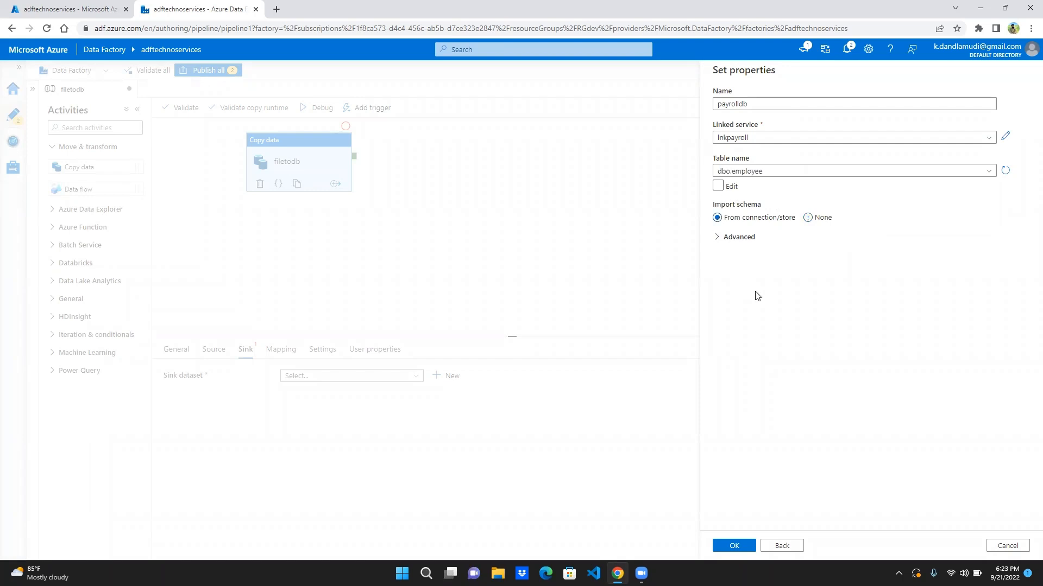
click(733, 549)
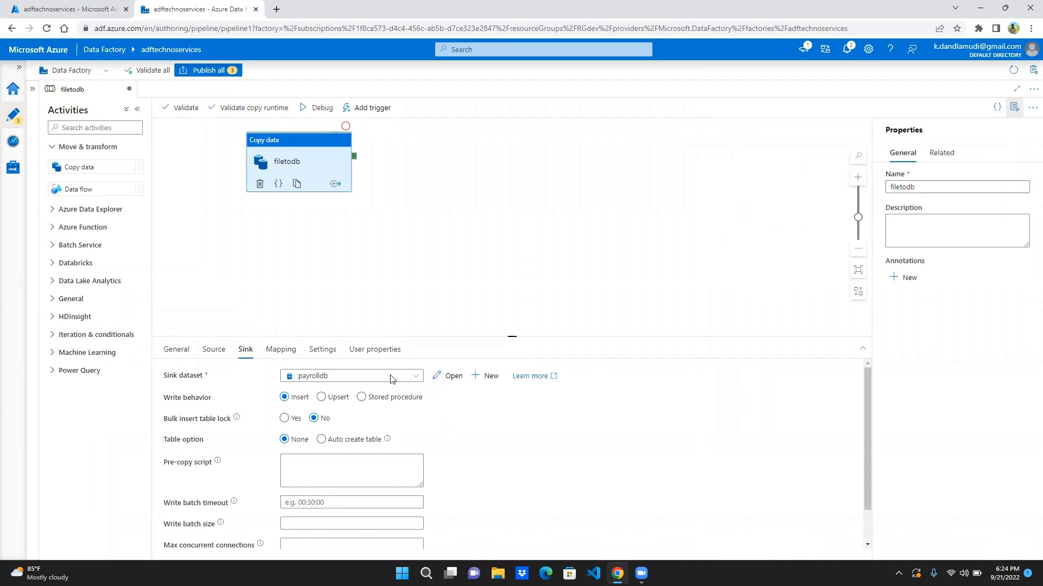
- Import the source and sink schemas for the copy activity's column mapping
click(281, 350)
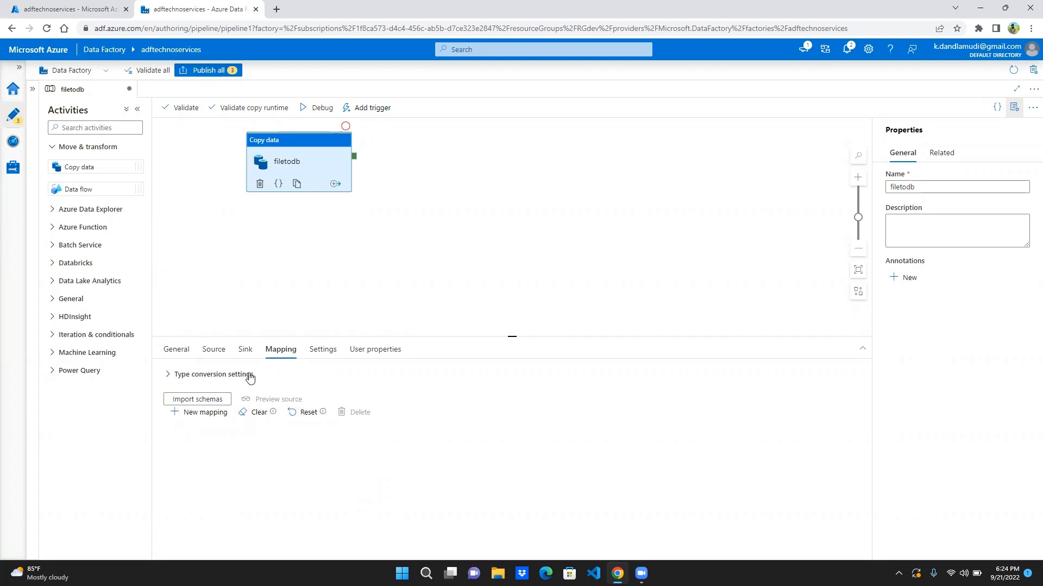
click(217, 401)
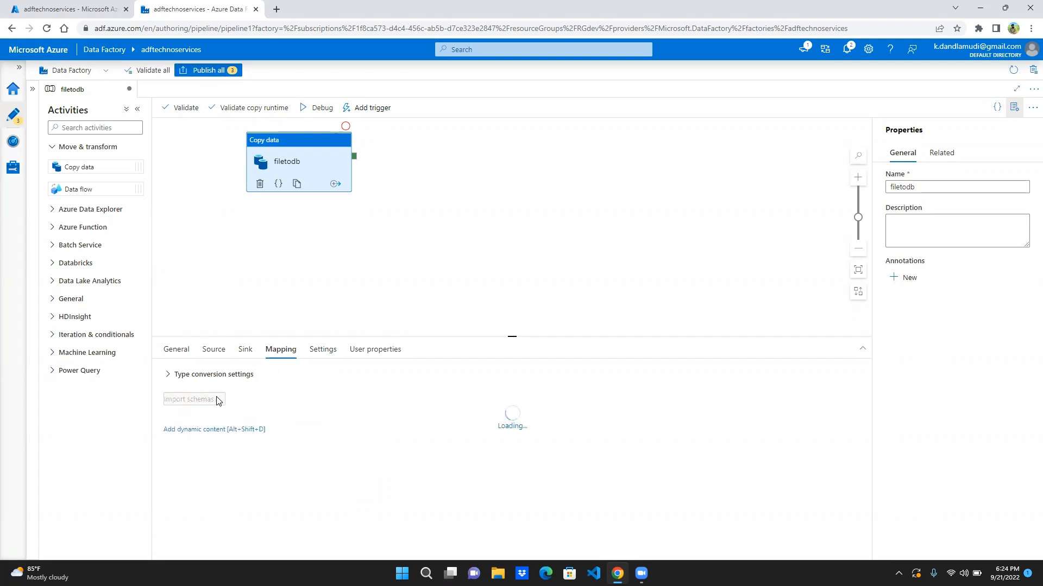
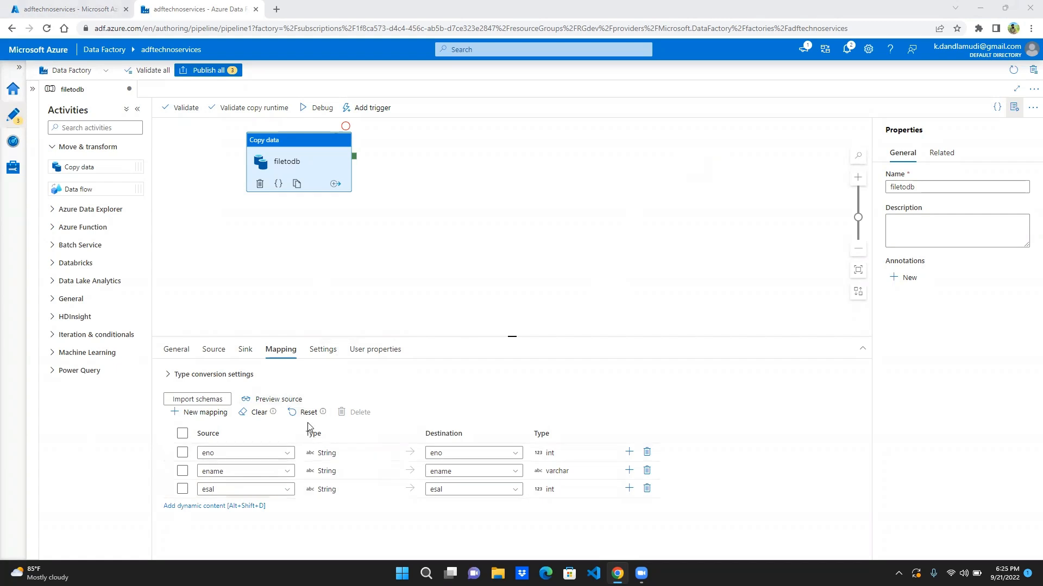
- Validate the filetodb pipeline, close the validation output, and start a debug run
click(186, 110)
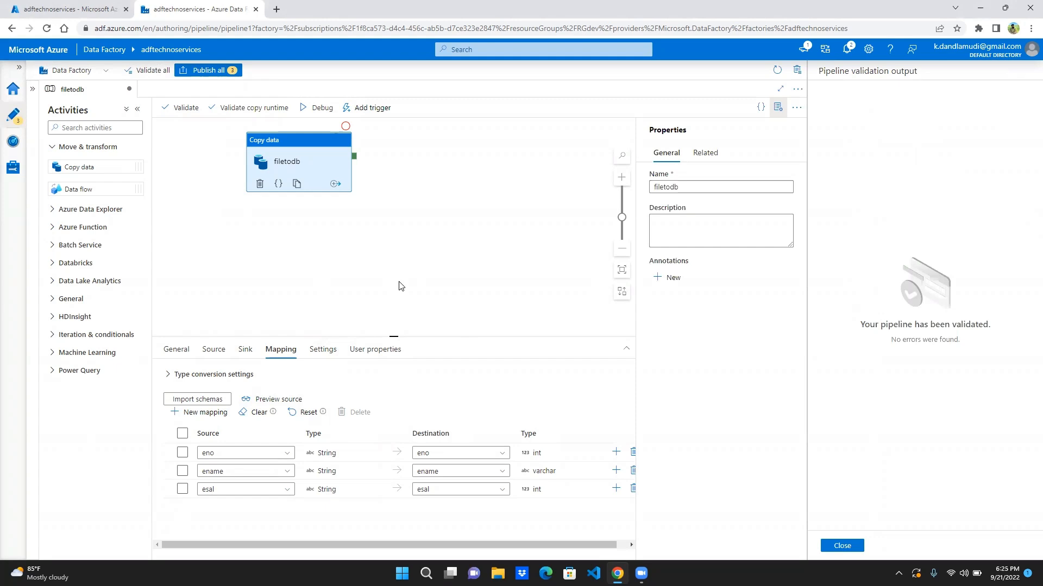
click(470, 39)
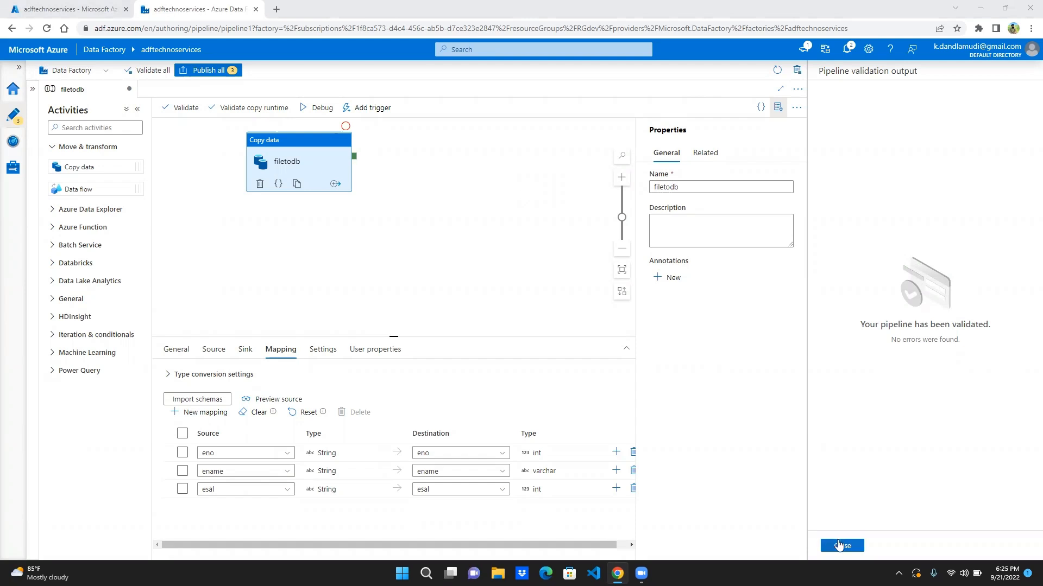
click(840, 545)
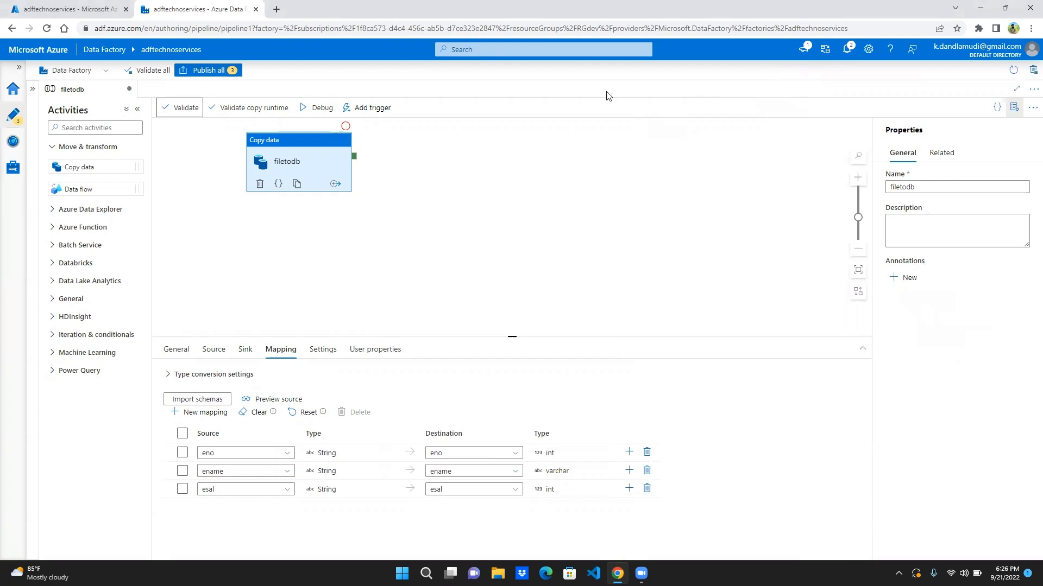
click(321, 108)
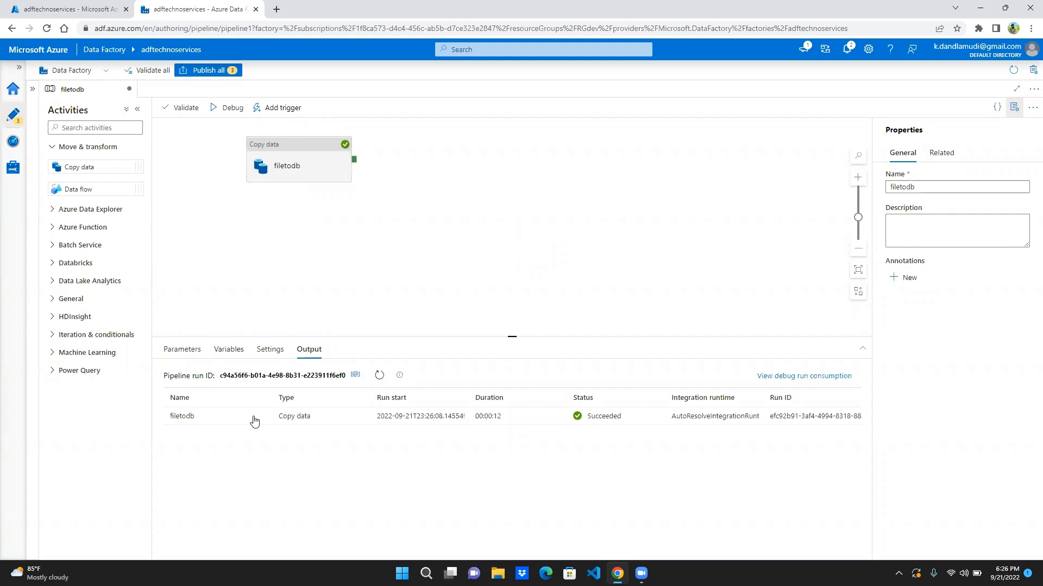
- Examine the input JSON and the copy performance details of the filetodb activity run
mouse_move(232, 430)
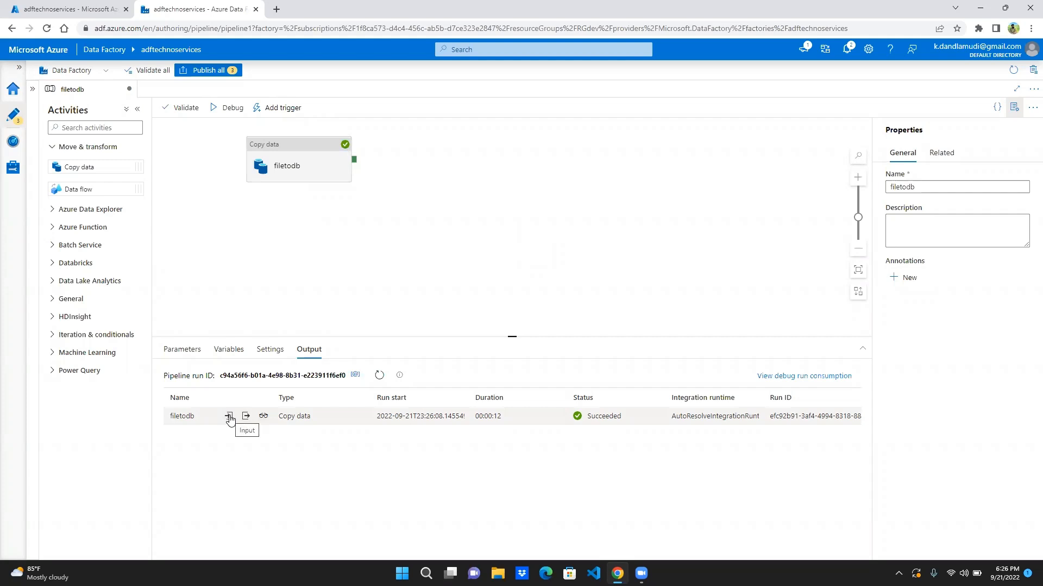
click(228, 416)
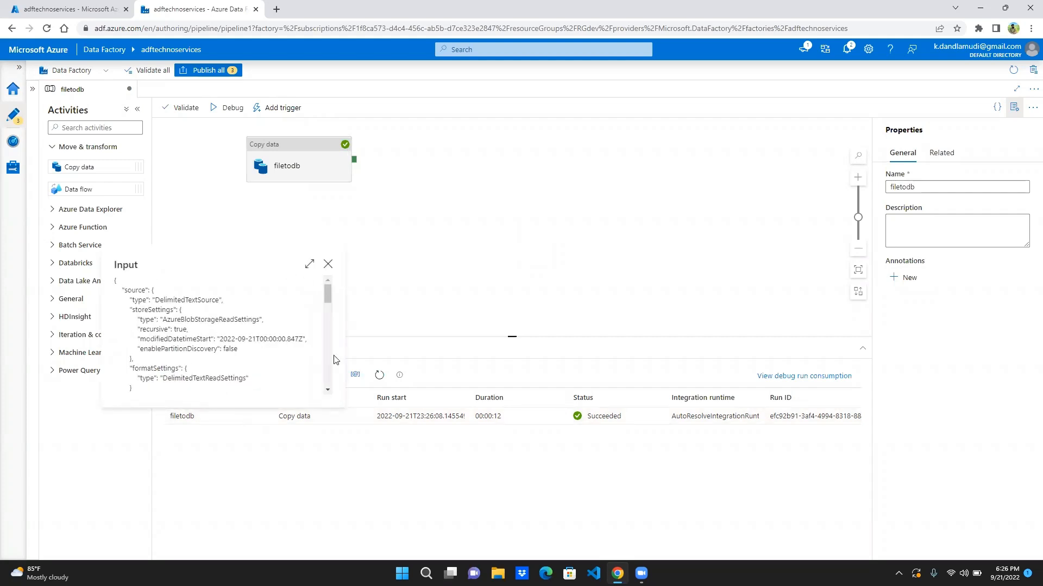
scroll(331, 360, down, 2)
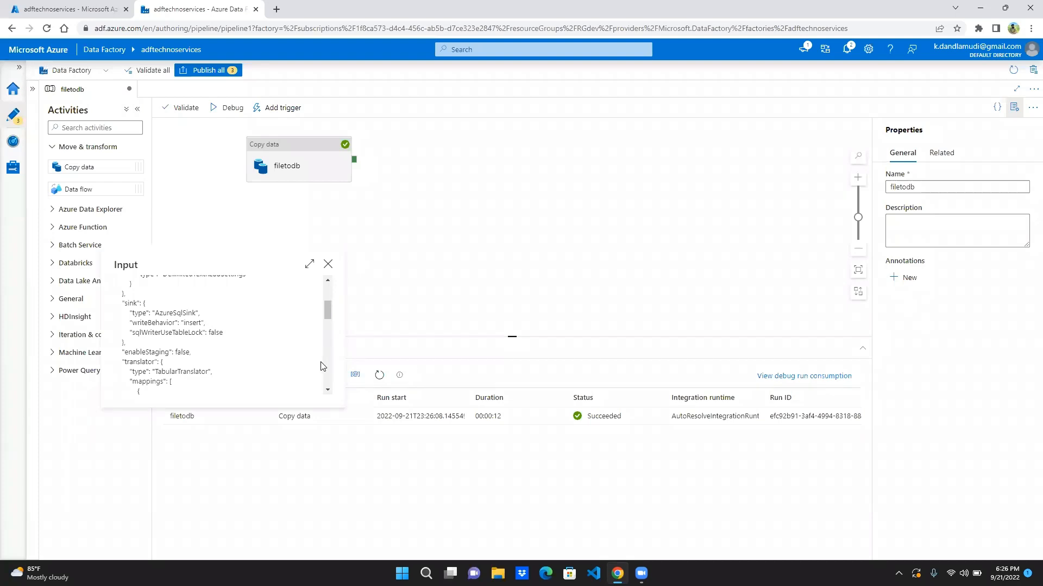
scroll(326, 366, down, 2)
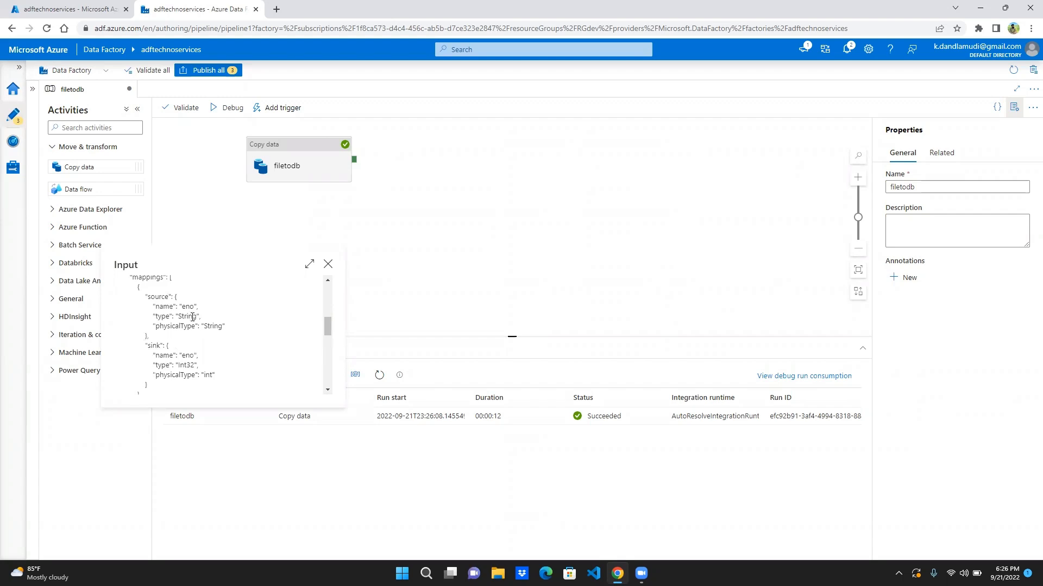
click(328, 264)
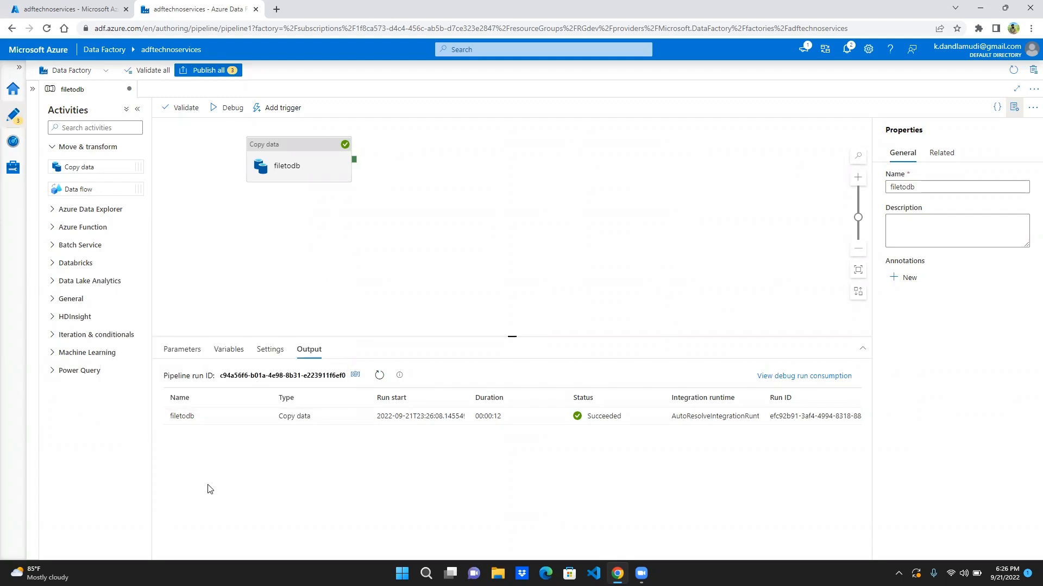
mouse_move(264, 416)
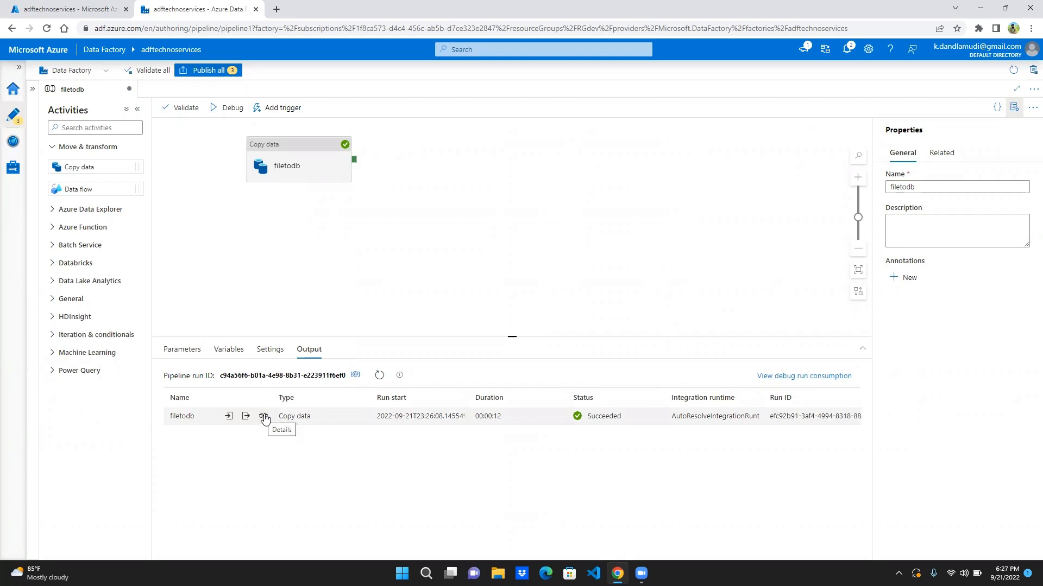
click(264, 417)
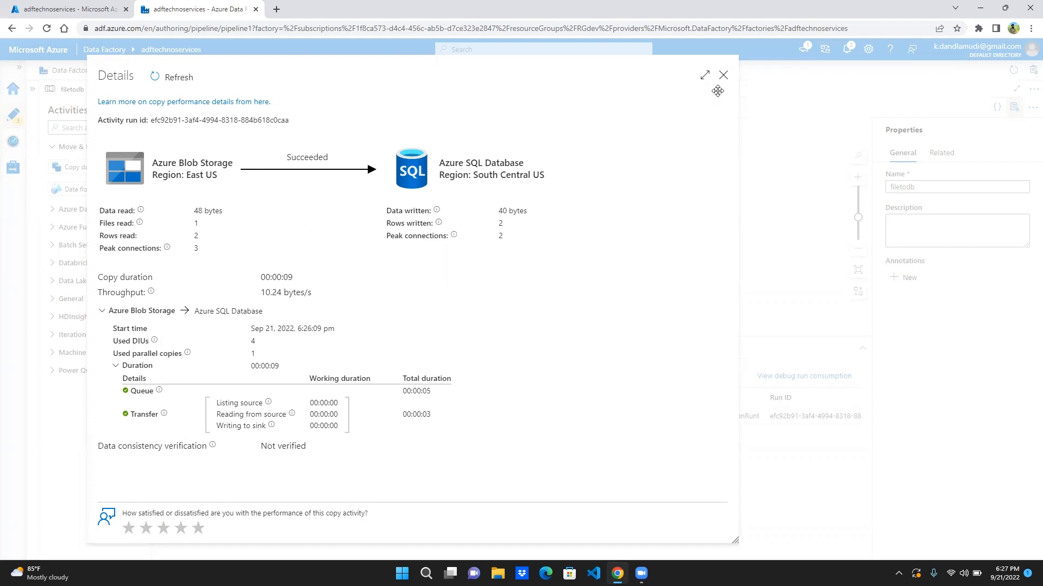
click(724, 74)
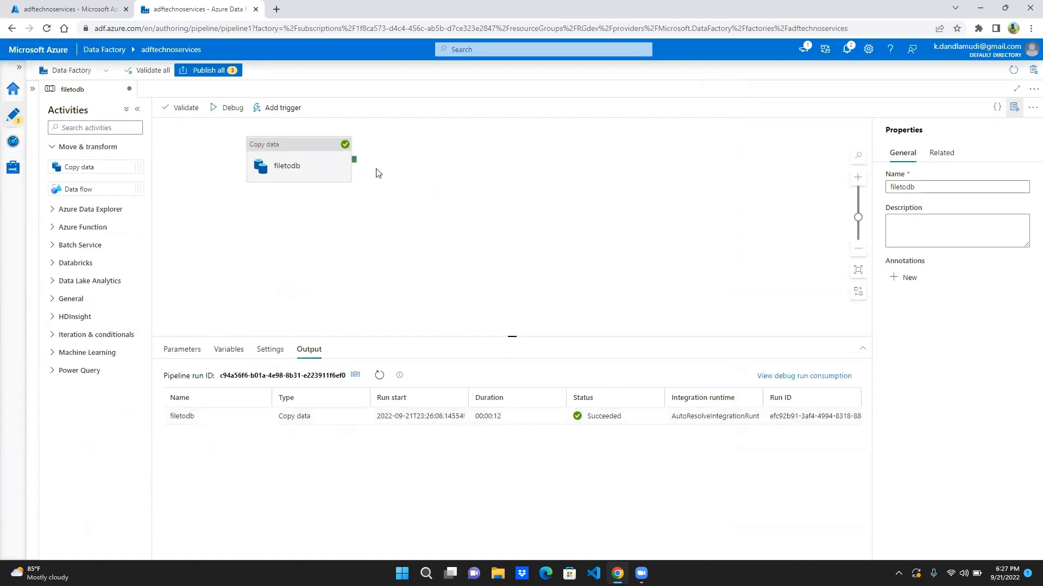
- Open the query editor of payroll db in the Azure portal and sign in with the prefilled SQL server login
click(57, 4)
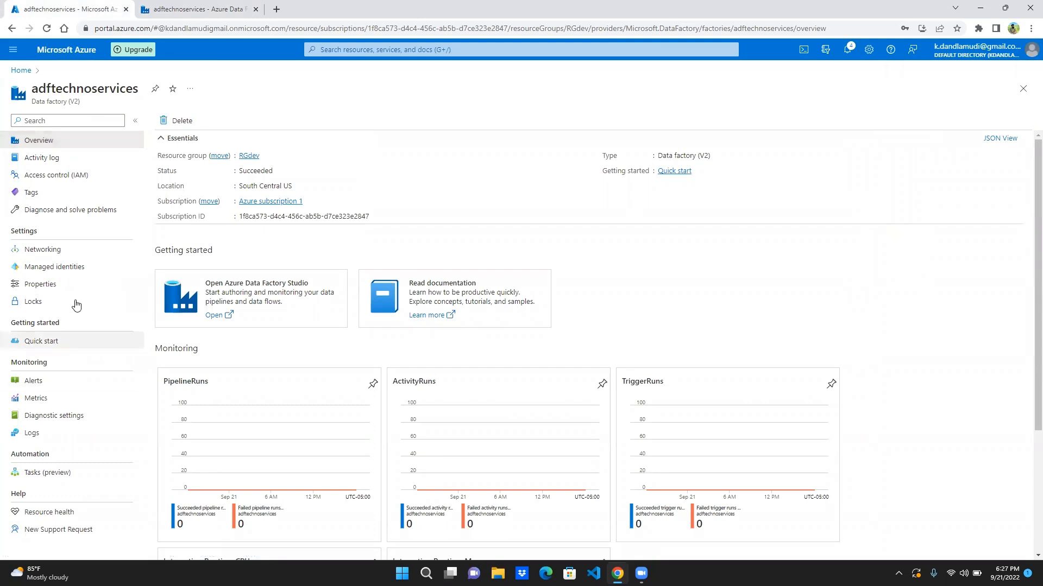
click(21, 71)
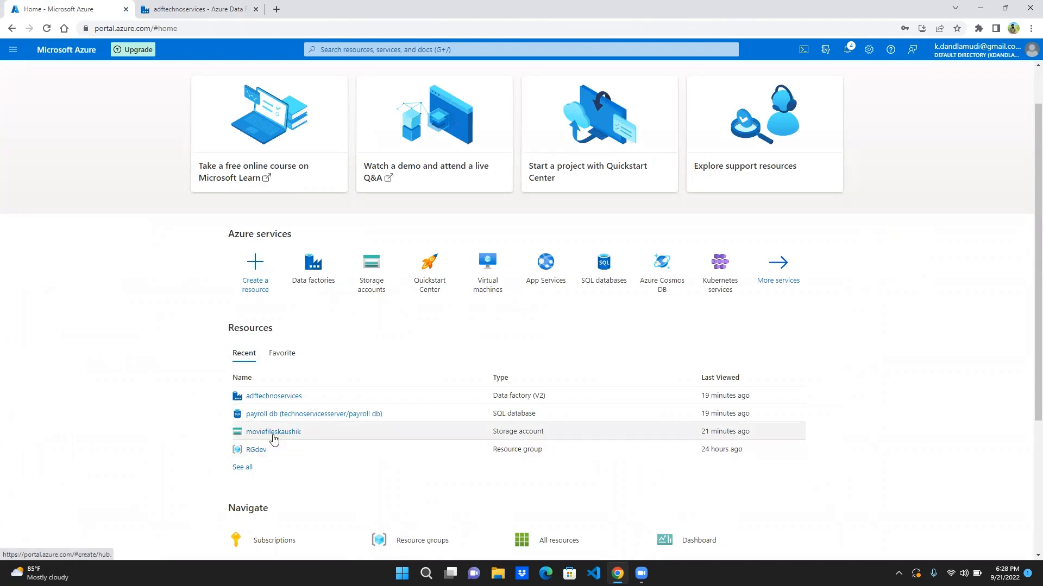
click(276, 418)
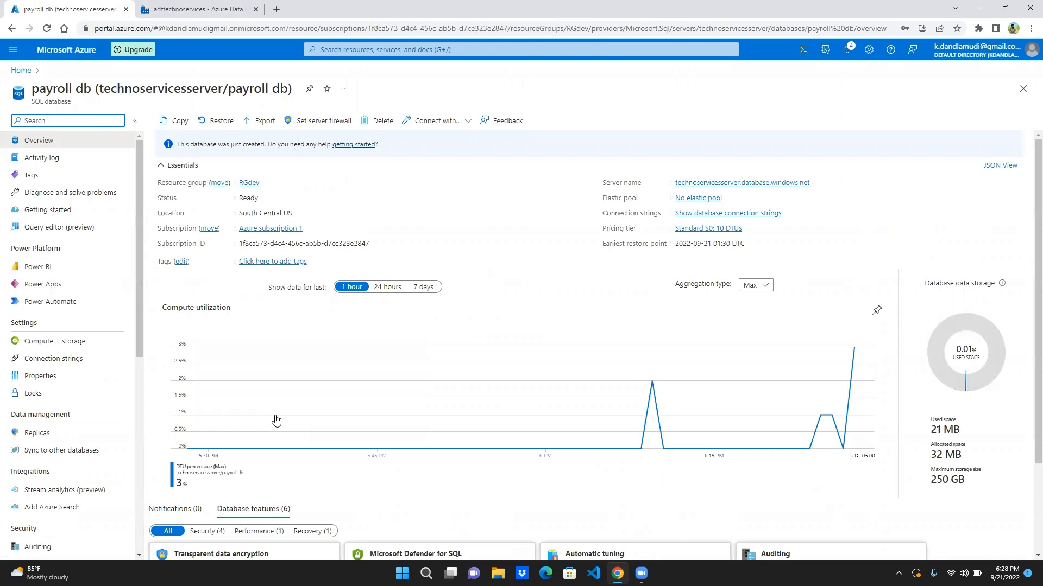
click(57, 229)
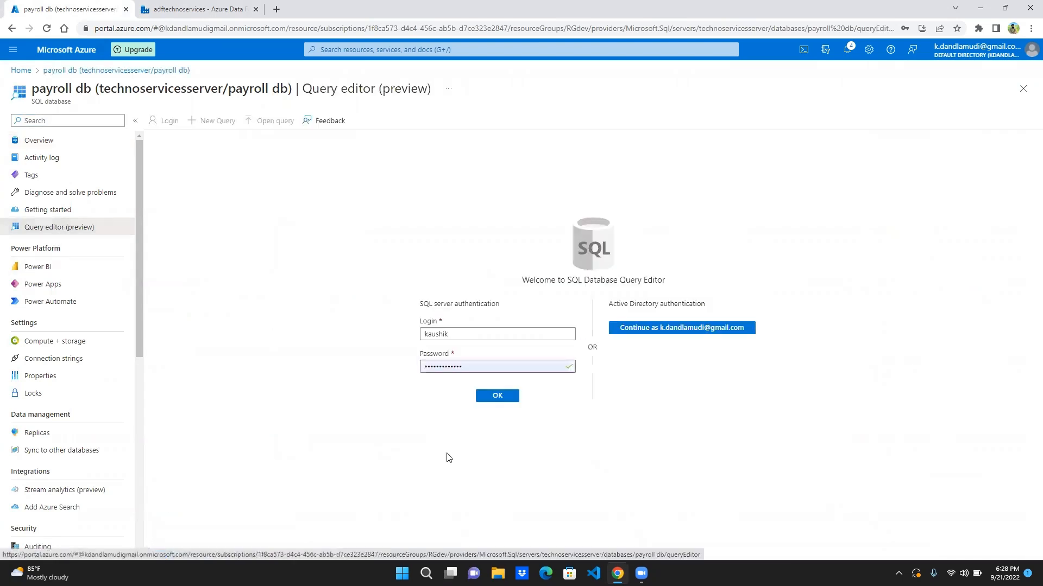
click(499, 397)
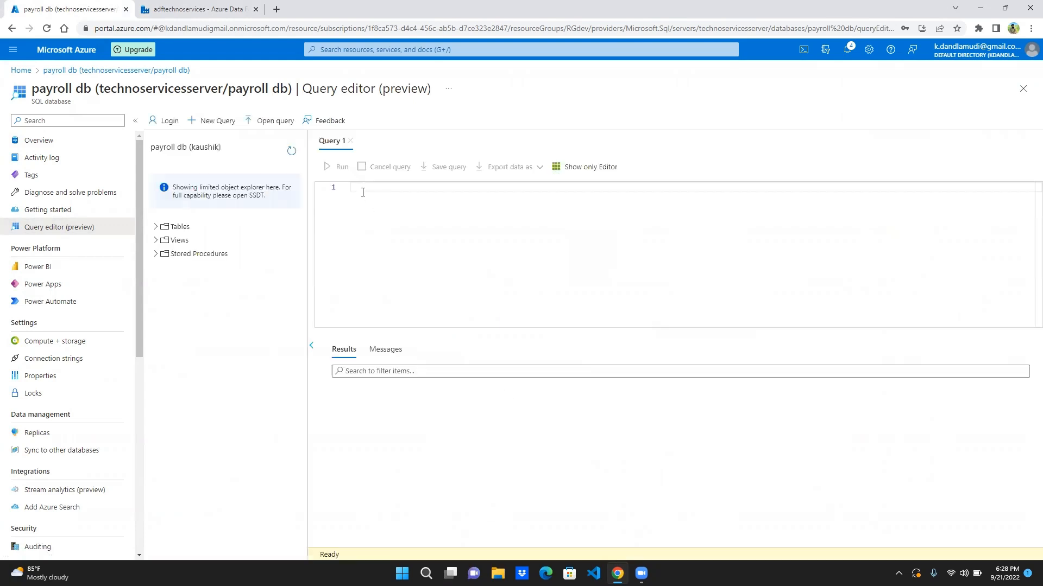
- Run the query select * from [dbo].[employee] to check the copied rows
text(select * from empl)
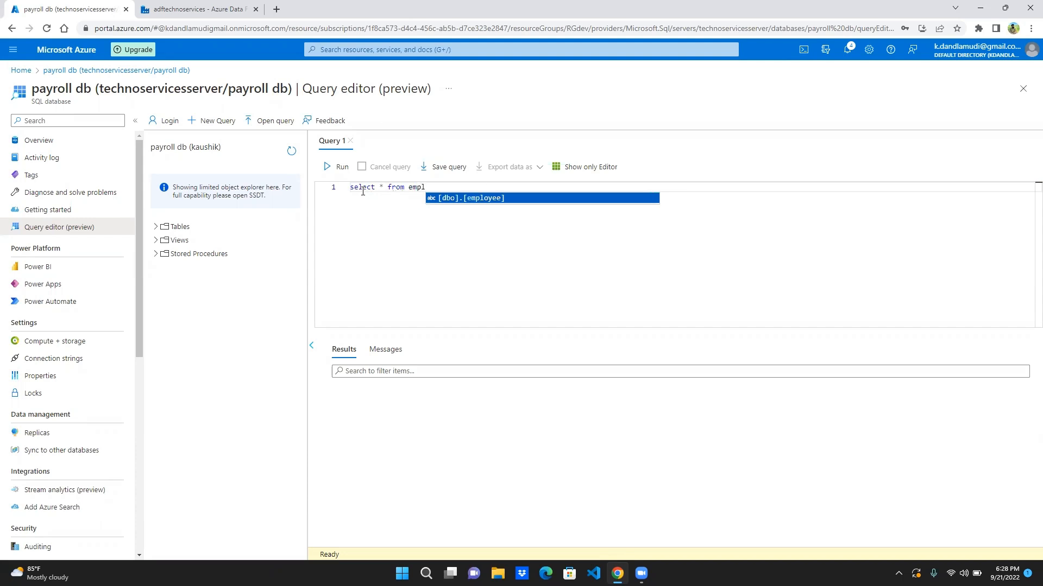
key(Return)
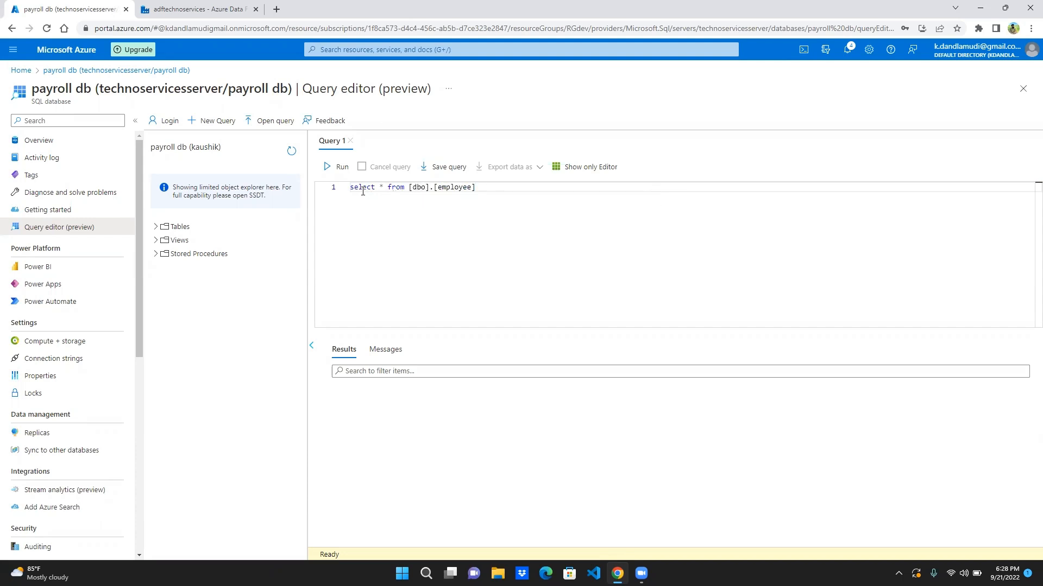
click(343, 168)
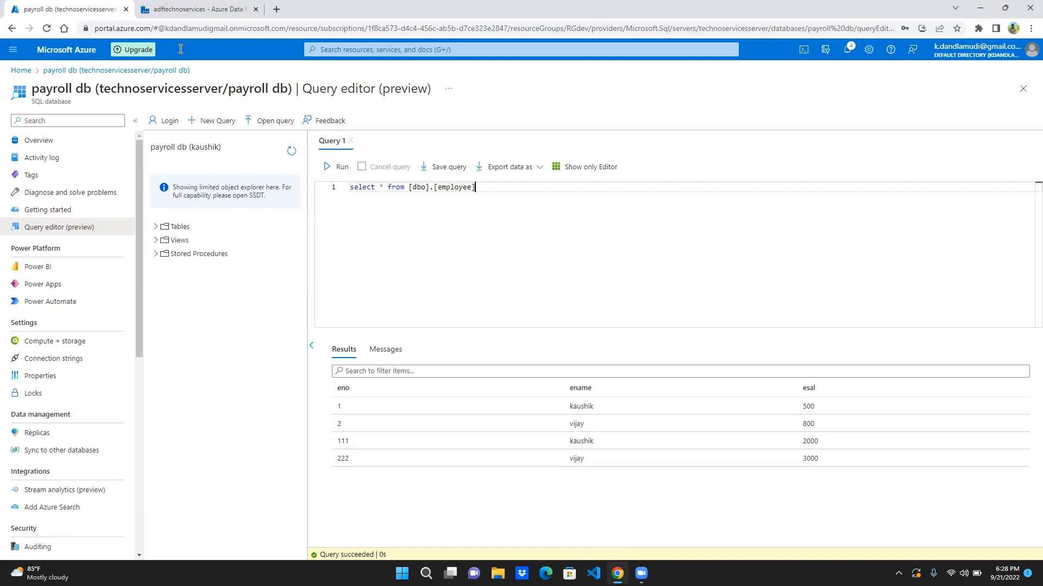
- Return to the data factory and publish the filetodb pipeline with the emp and payrolldb datasets
click(188, 9)
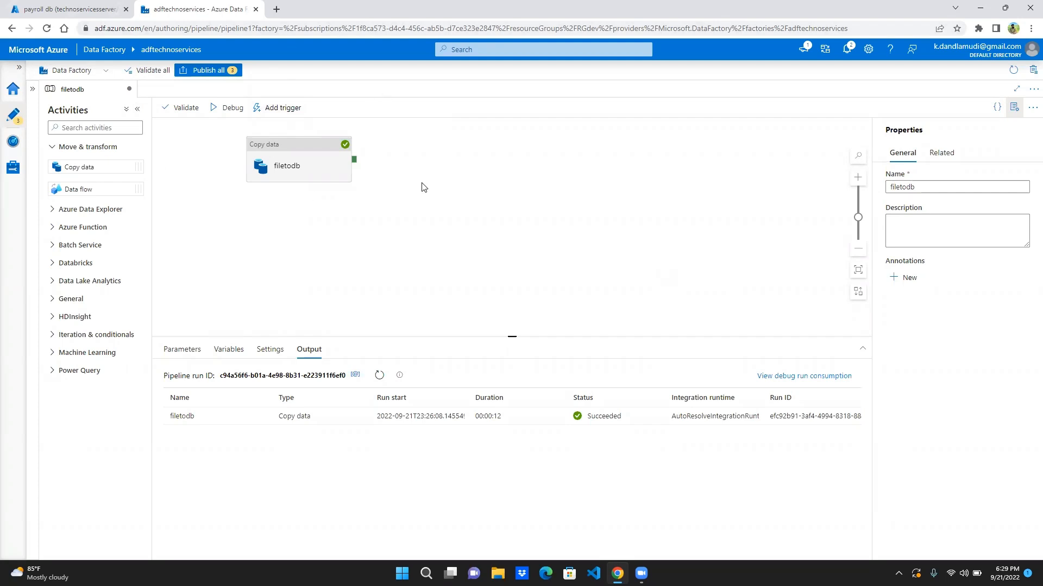
click(216, 73)
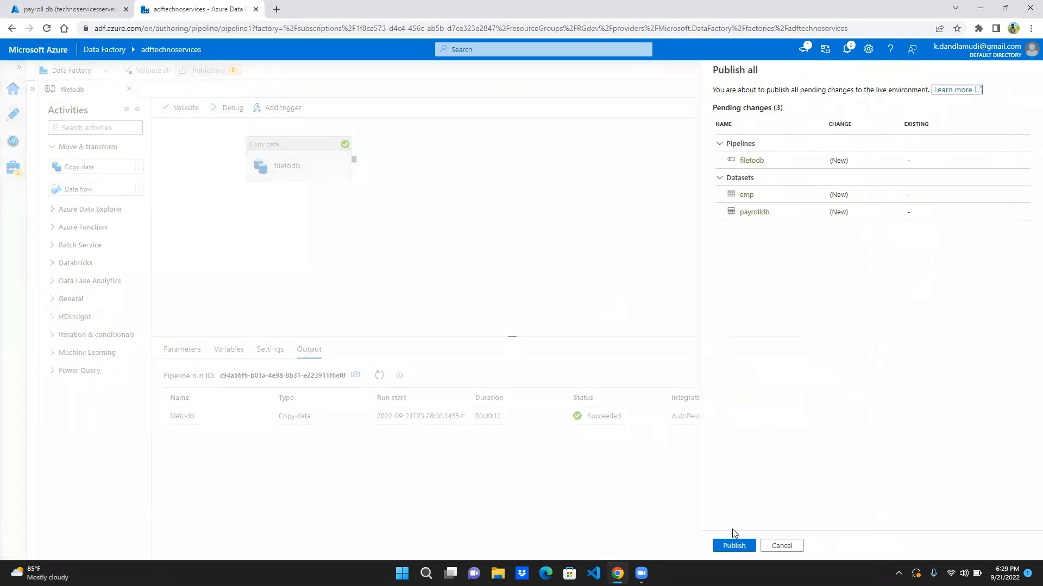
click(733, 546)
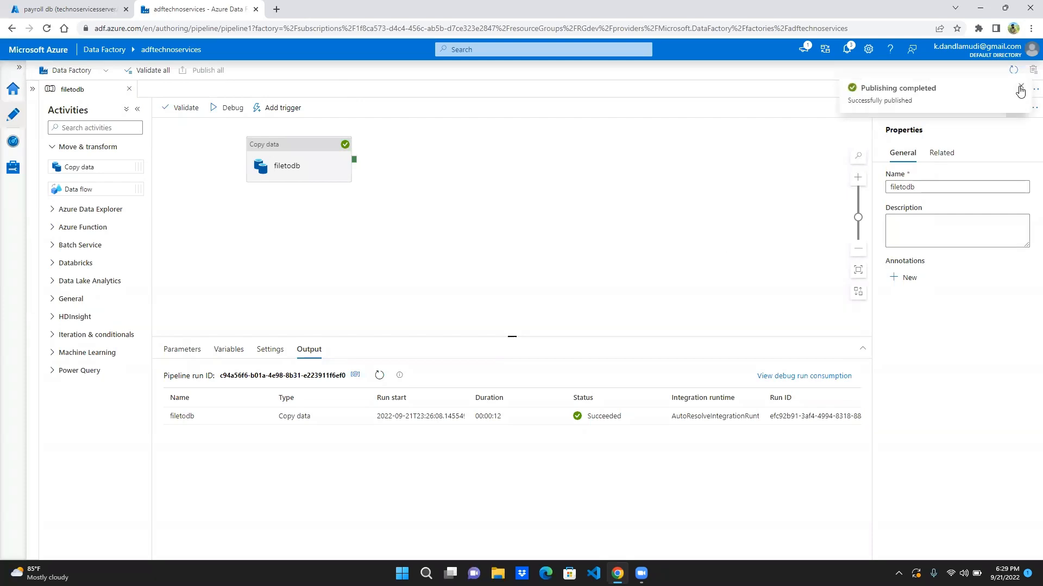
click(1020, 88)
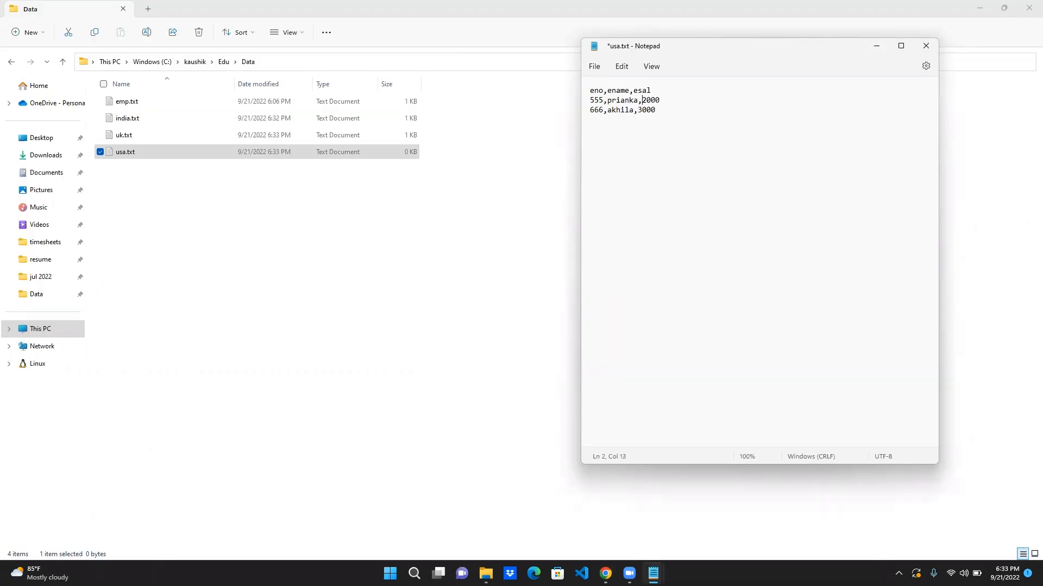
- Set the esal values in usa.txt to 5500 in the first data row and 4800 in the second, then save and close the file
key(shift+End)
text(5500)
key(Right)
key(BackSpace)
key(BackSpace)
key(BackSpace)
key(BackSpace)
text(4800)
key(ctrl+s)
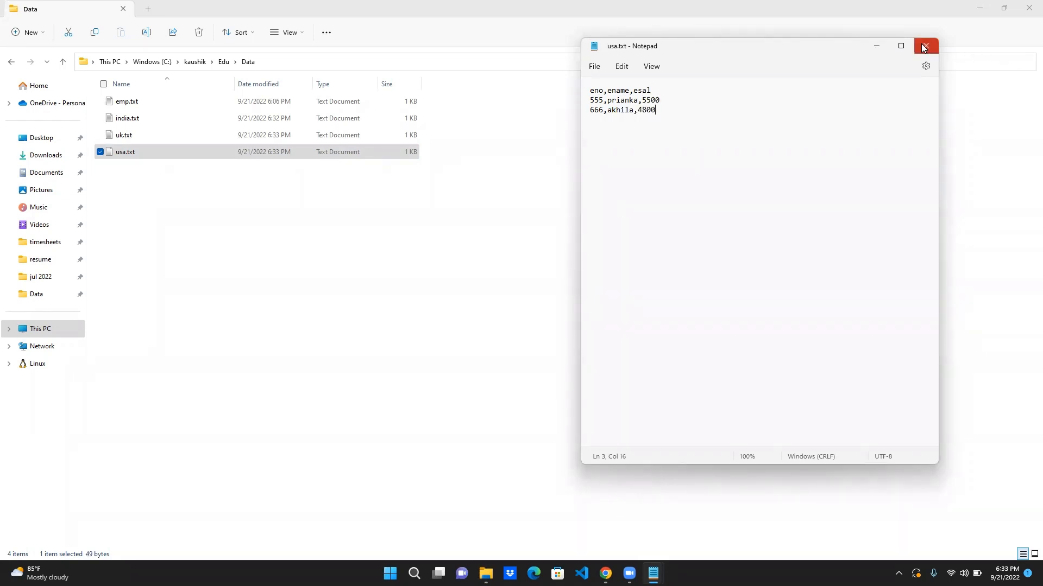
click(926, 46)
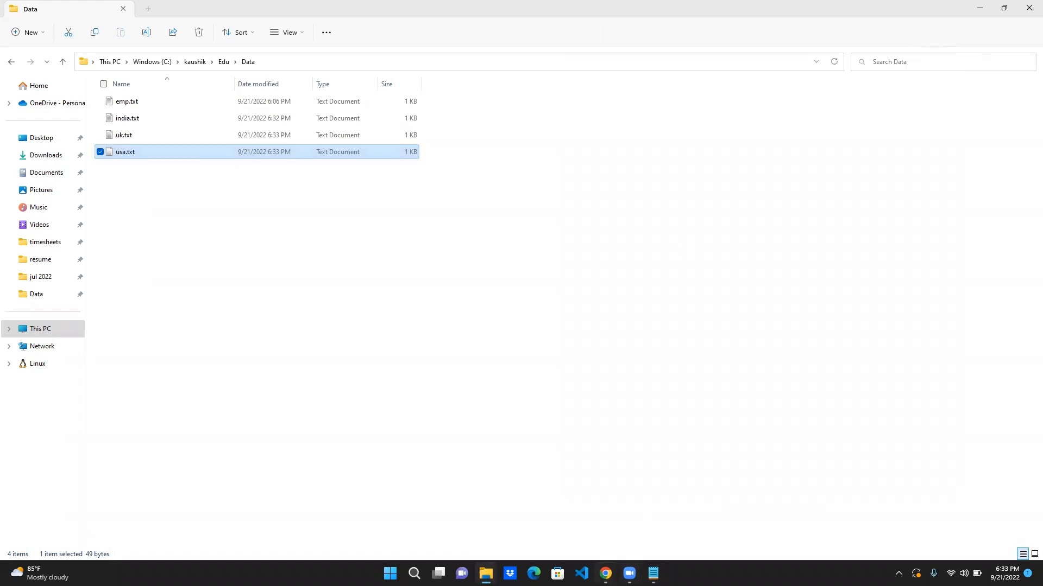
- Switch back to the Azure portal, discard the unsaved query, and open the storage account from the recent resources
click(606, 573)
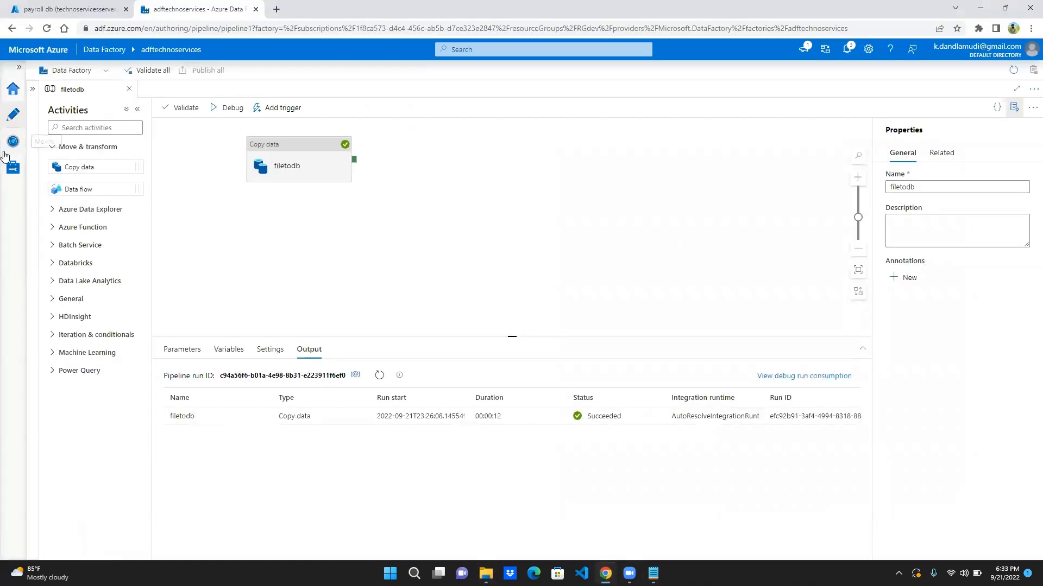
click(11, 92)
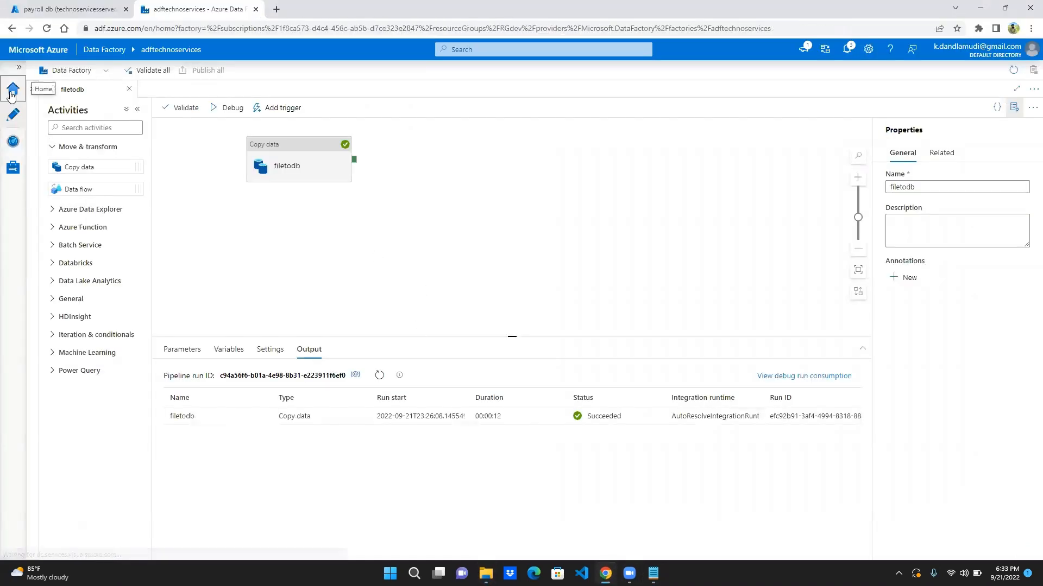
click(36, 5)
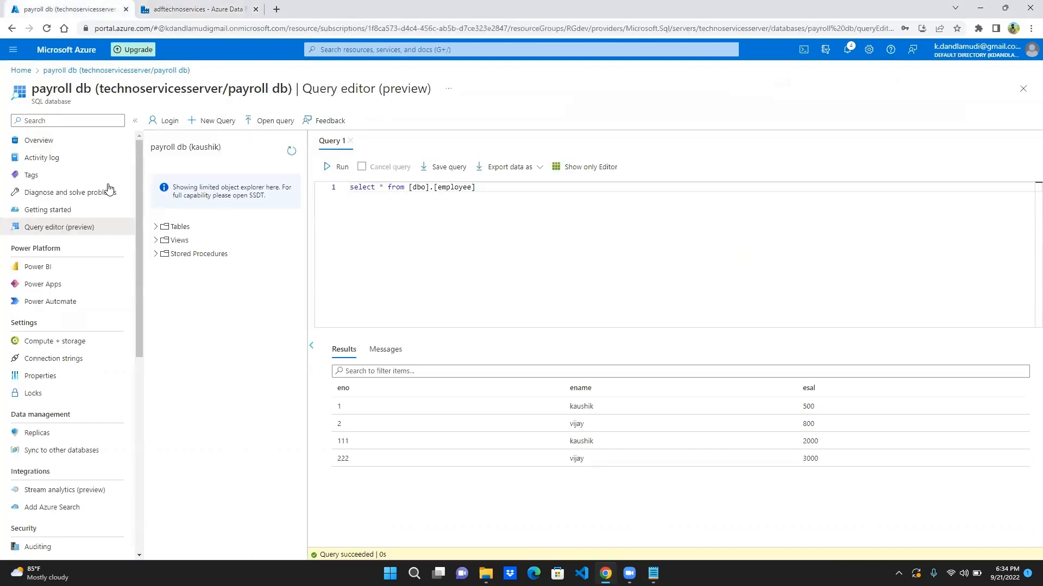
click(21, 71)
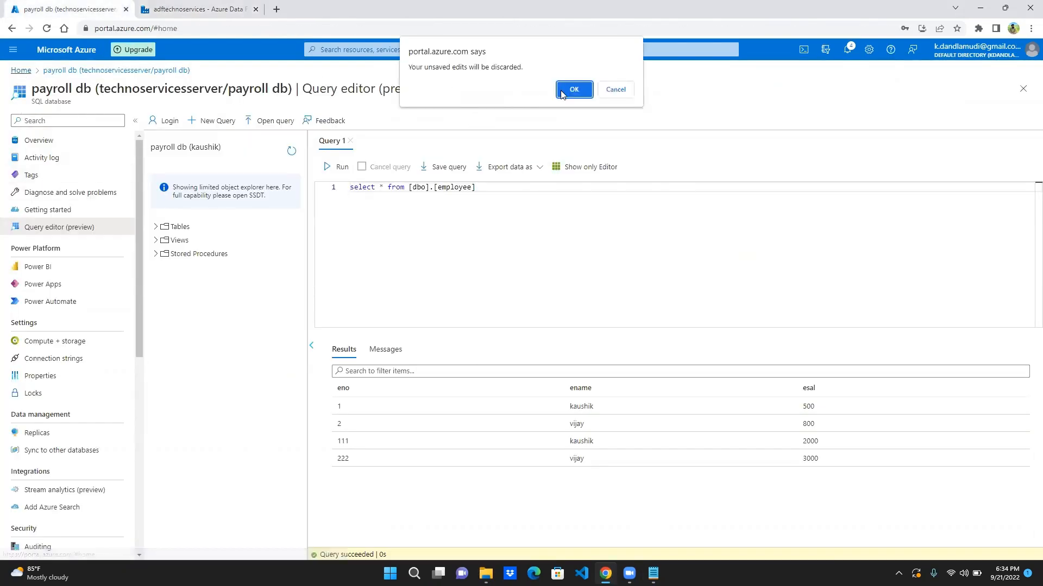
click(574, 89)
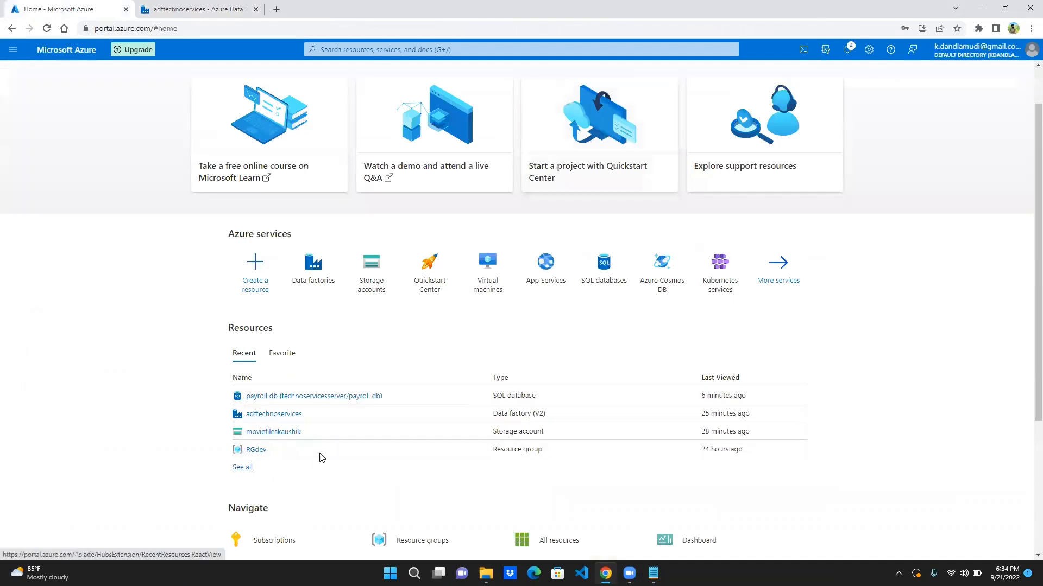
click(274, 433)
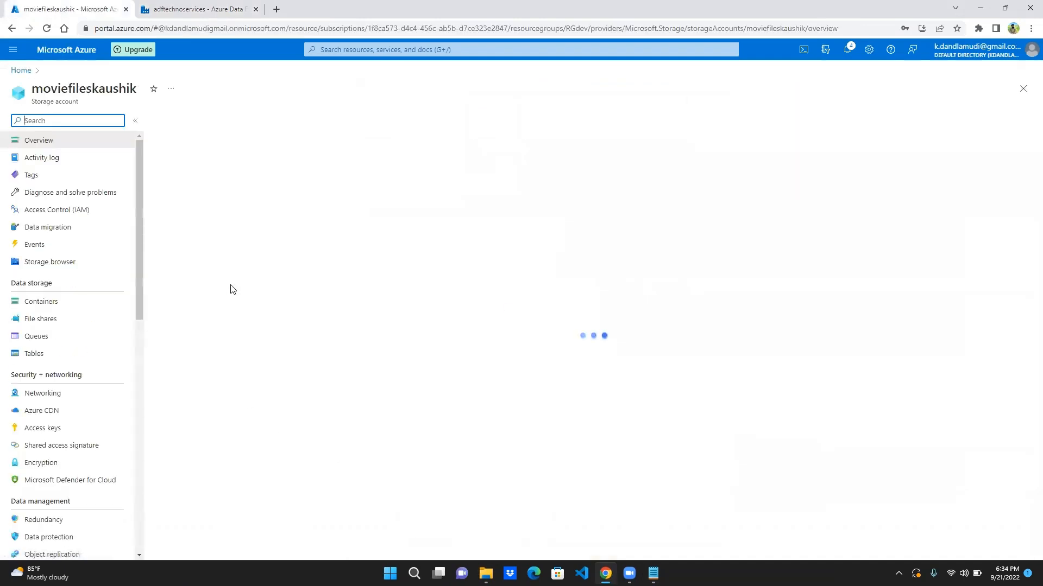
- Open the telugumovies container from the storage account's containers list
click(37, 307)
click(186, 120)
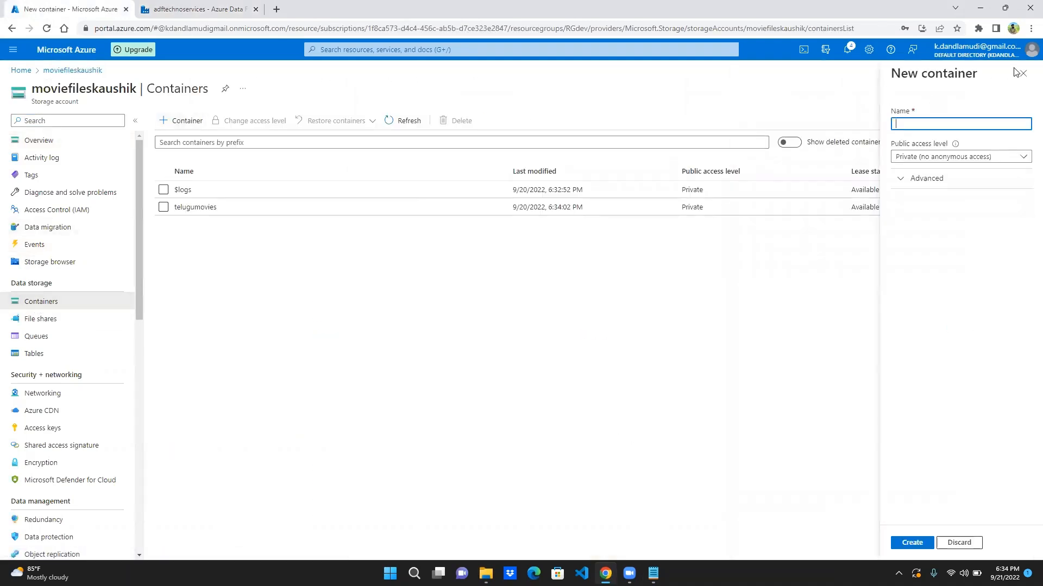
click(1023, 76)
double_click(209, 206)
click(208, 206)
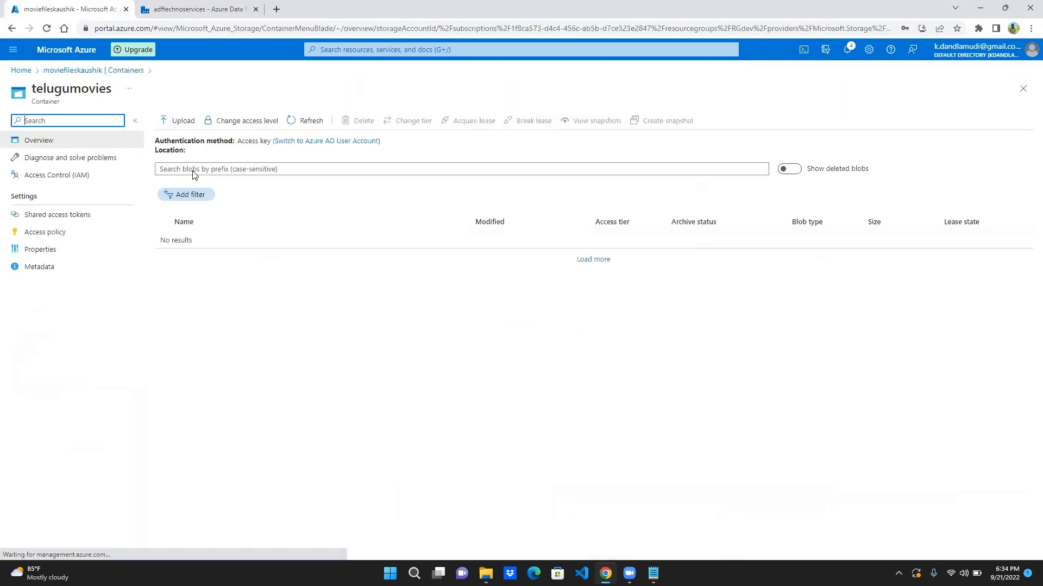
- Upload india.txt, uk.txt and usa.txt from the Data folder to the telugumovies container
click(173, 124)
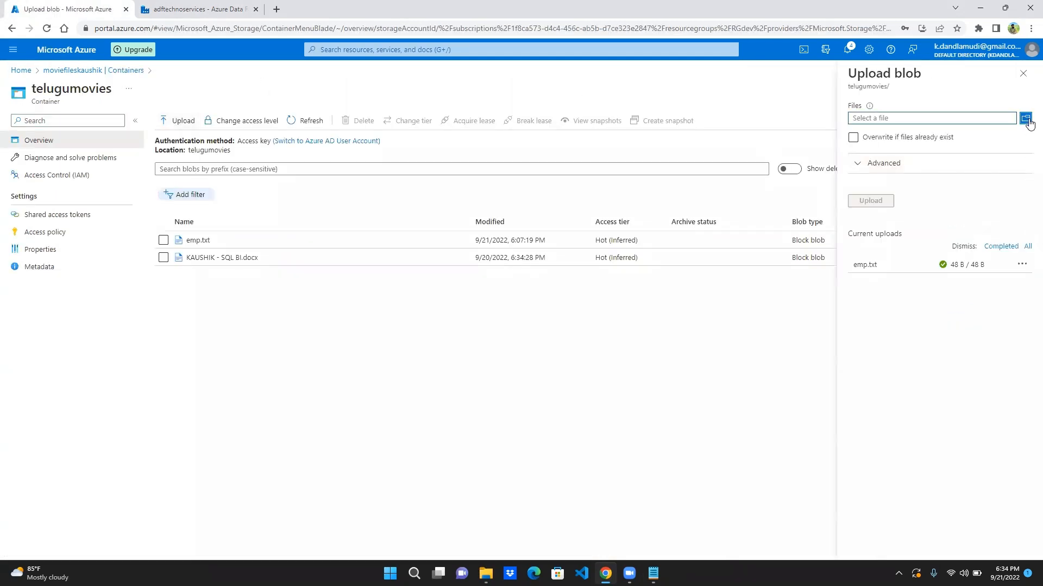
click(1025, 119)
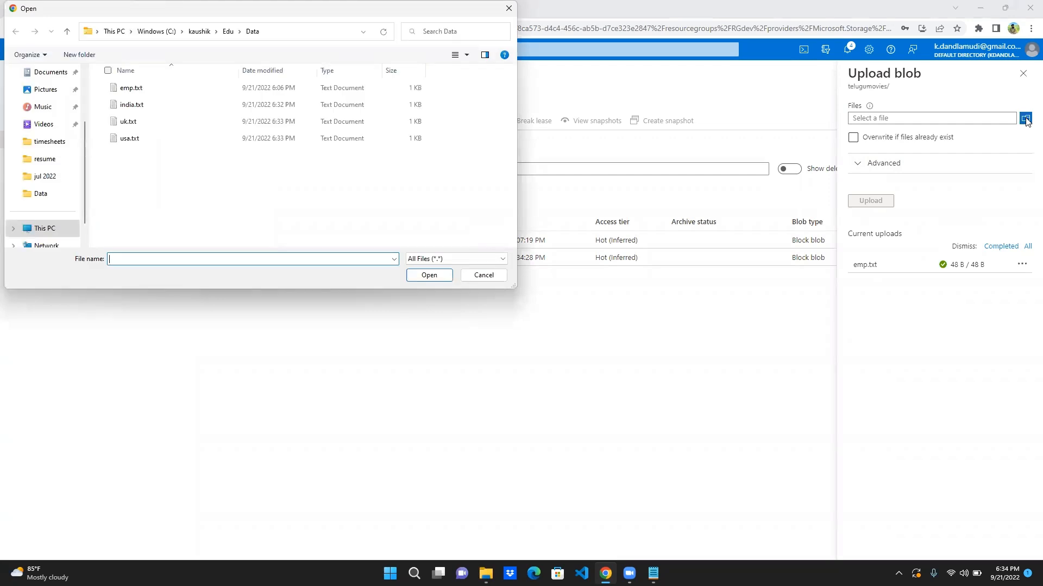
click(208, 108)
ctrl+click(208, 120)
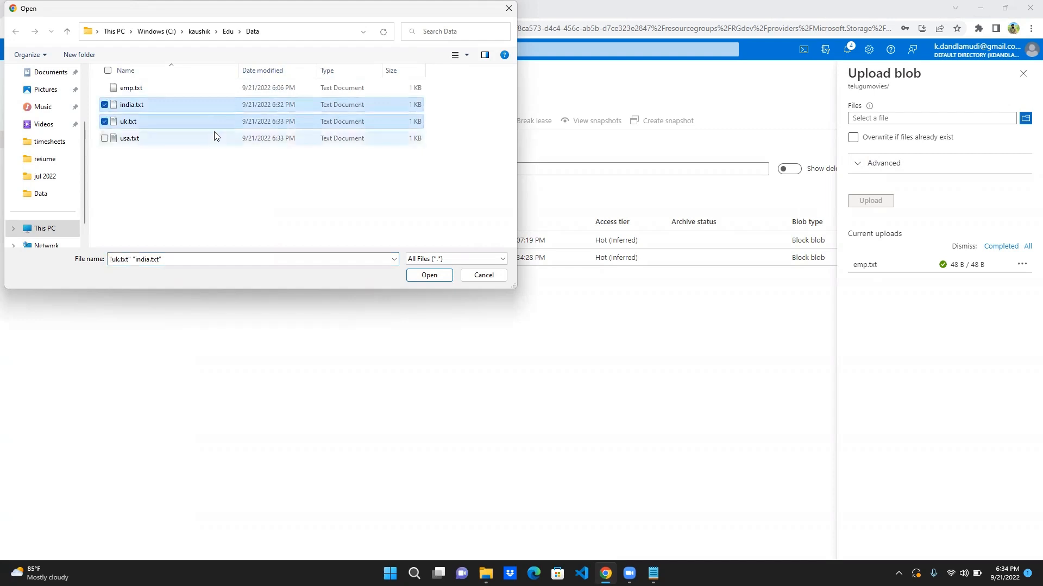
ctrl+click(215, 133)
click(418, 278)
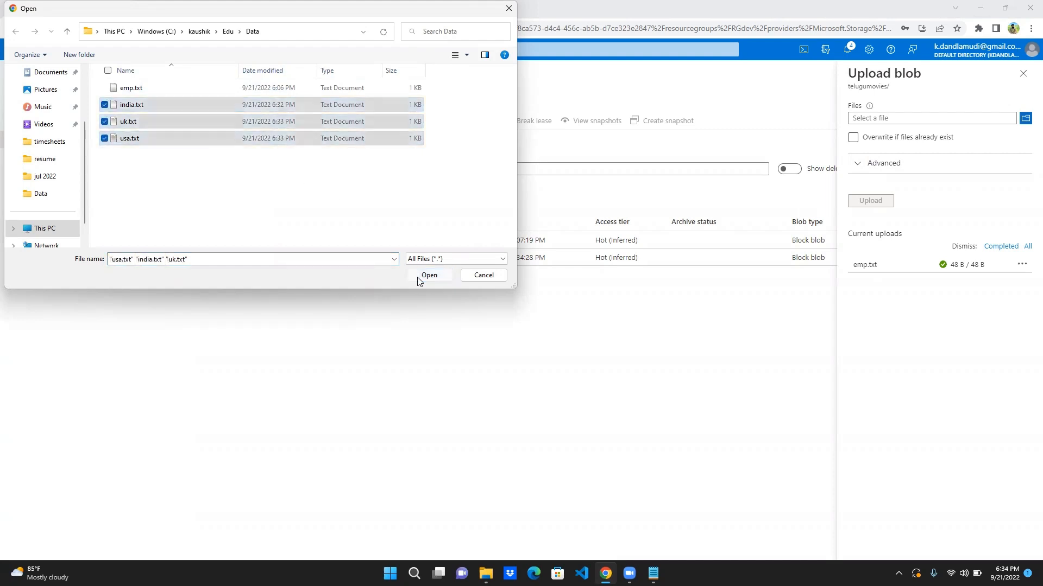
click(865, 204)
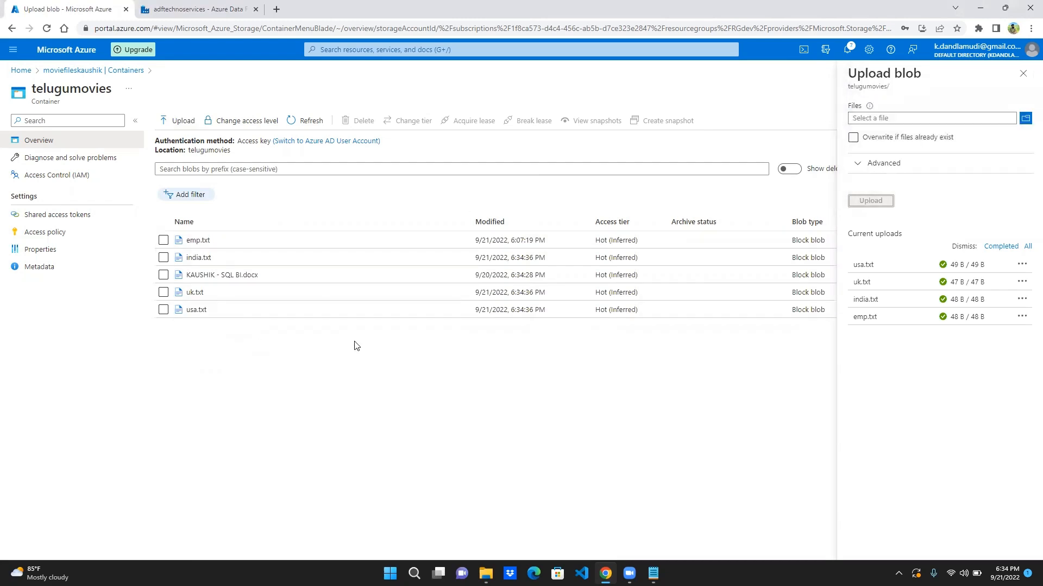
- Delete the SQL BI .docx blob from the telugumovies container, including its snapshots
click(164, 275)
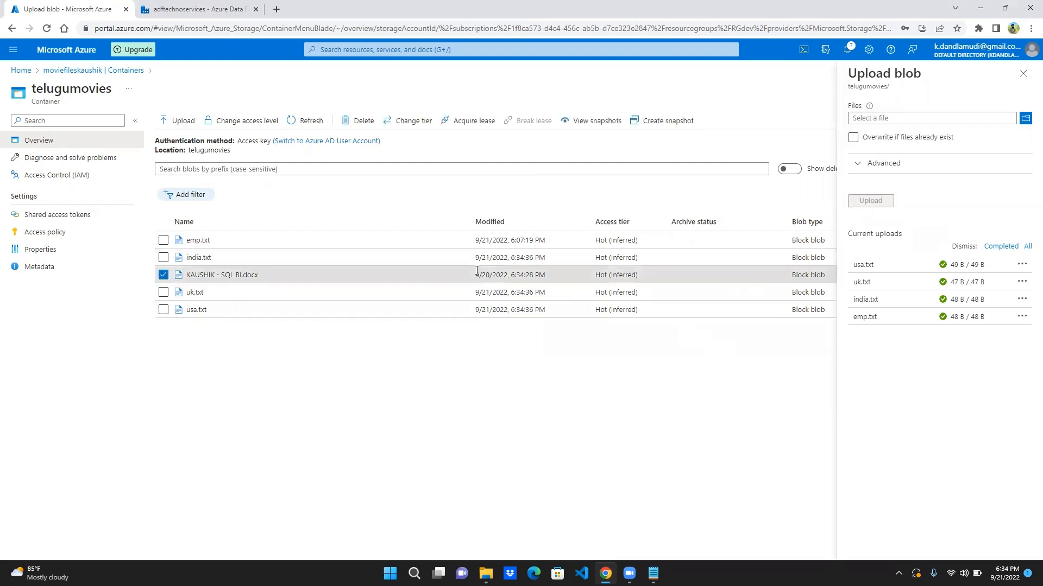
click(357, 122)
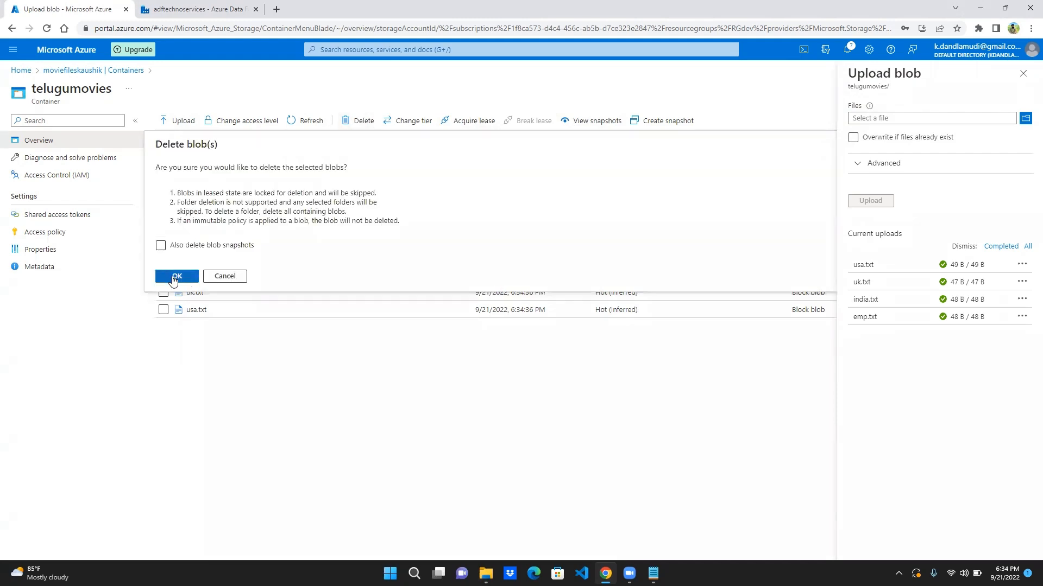
click(161, 245)
click(175, 277)
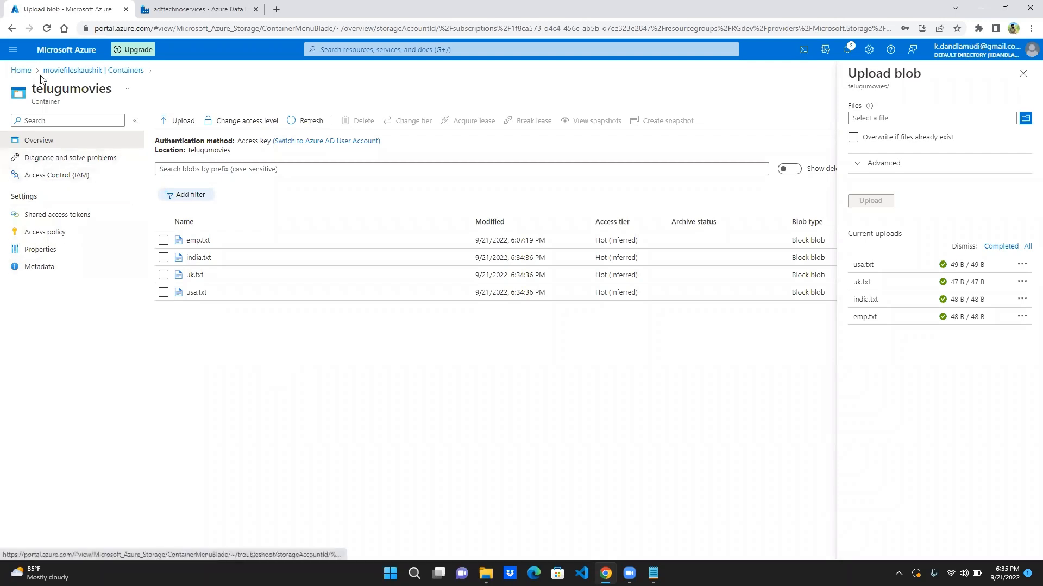
- Switch to the adftechnoservices data factory and create a new pipeline named readmultiplefiles
click(205, 7)
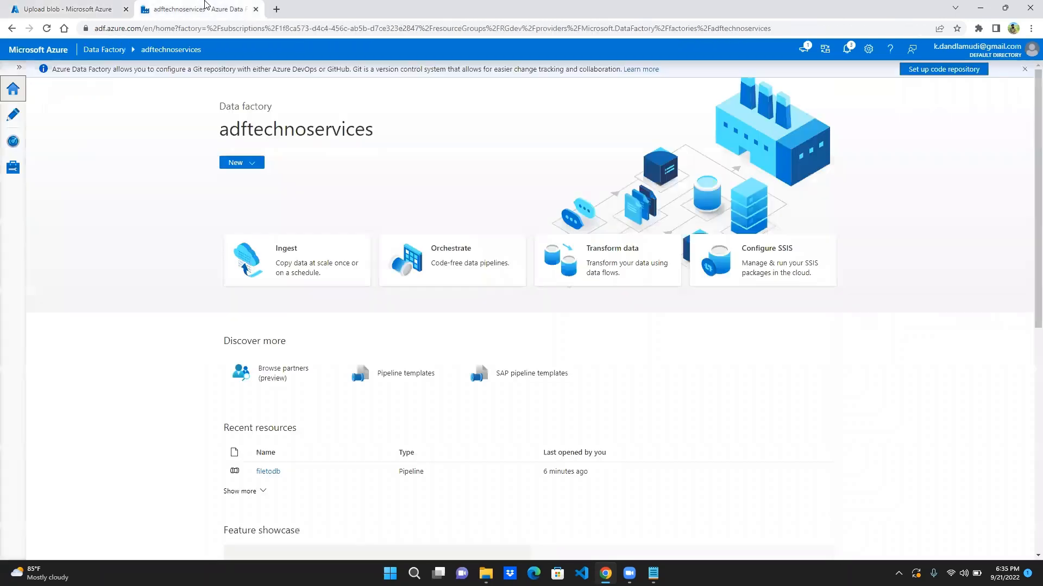
click(20, 120)
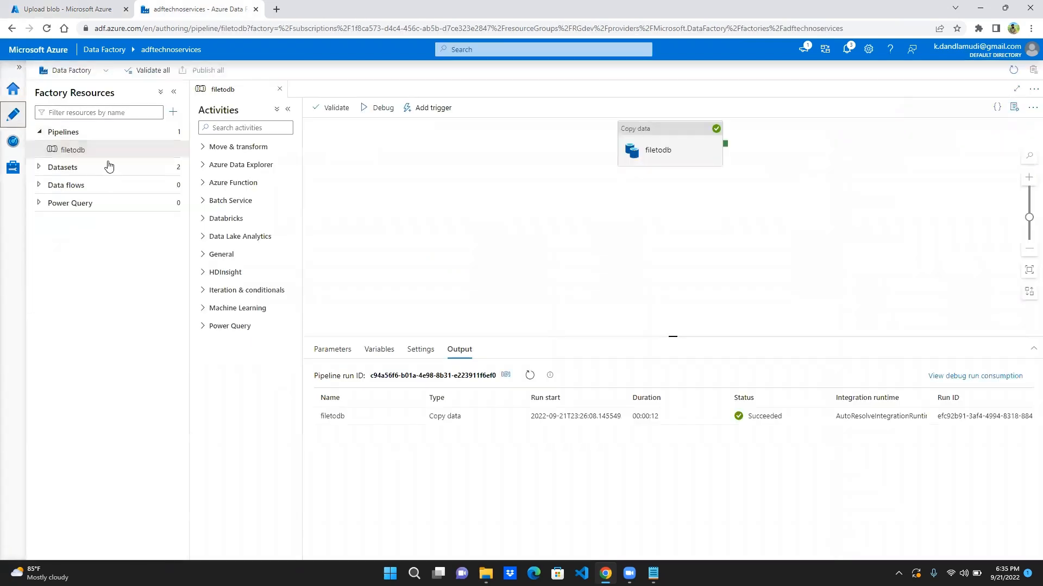
click(174, 137)
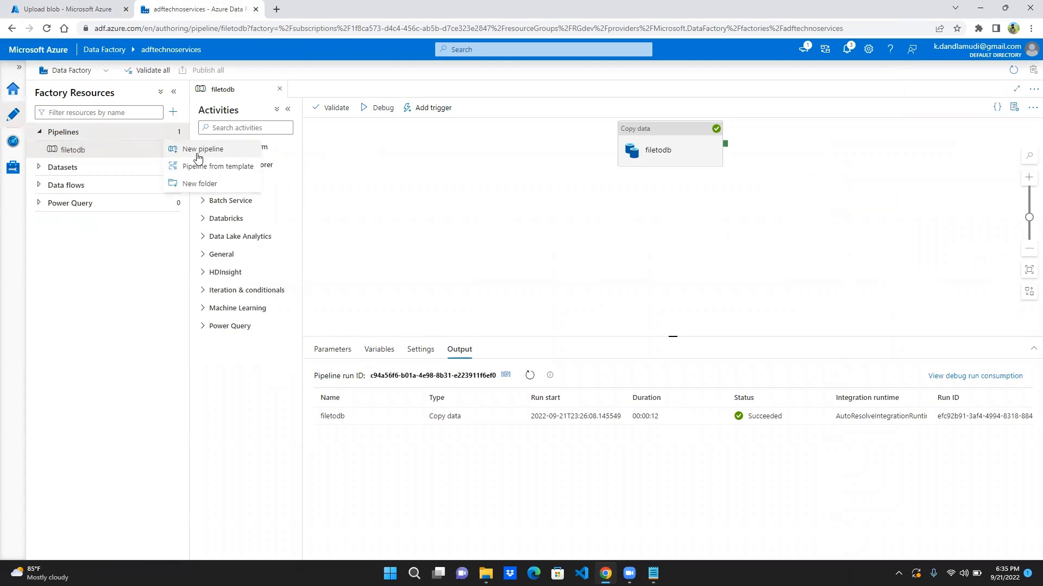
click(198, 158)
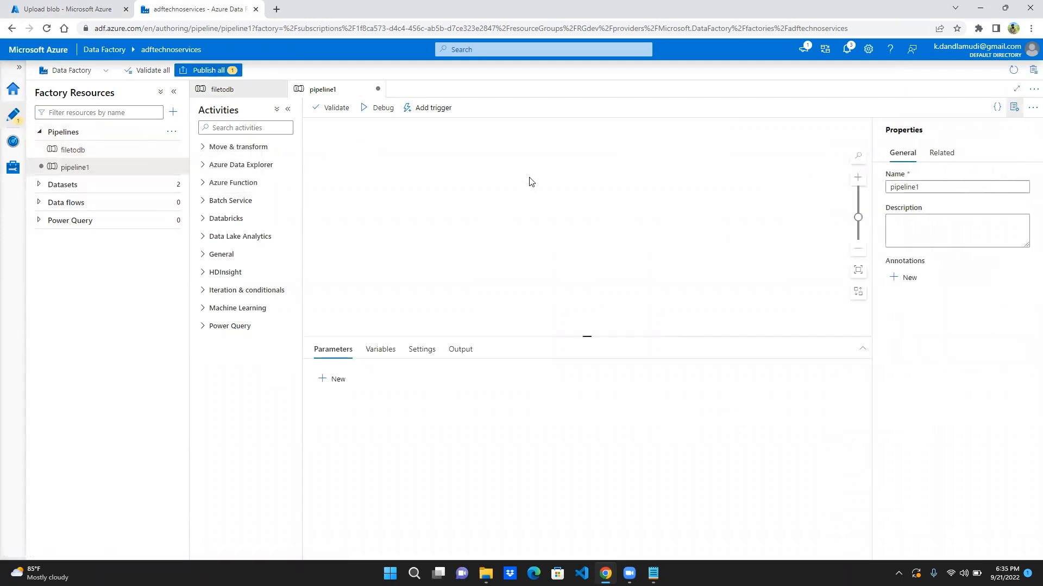
double_click(973, 188)
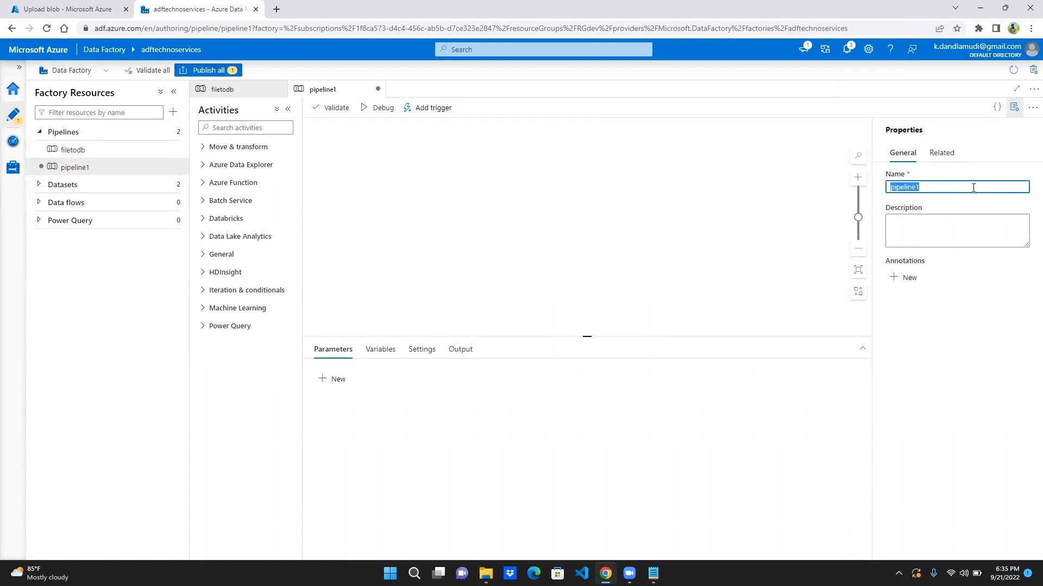
text(m)
key(BackSpace)
text(readmultiple)
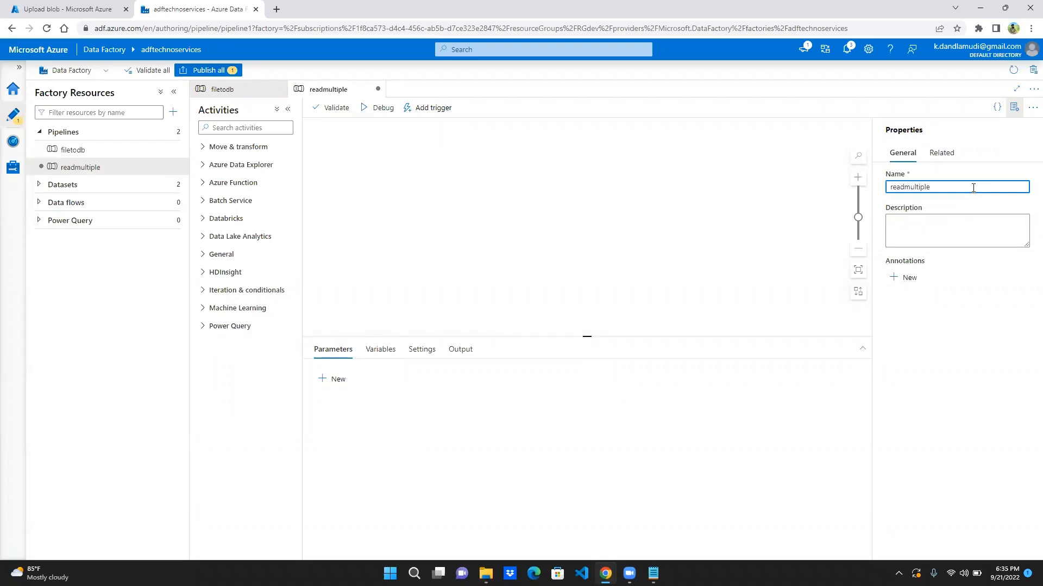
text(files)
- Add a Copy data activity to the readmultiplefiles pipeline and name it multiplefilesload
click(268, 145)
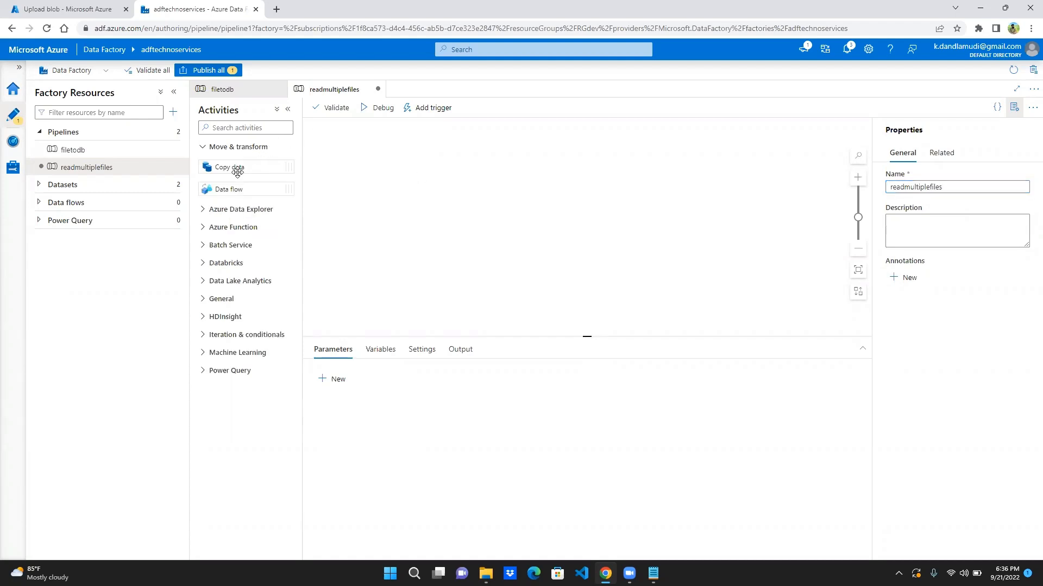
drag(287, 166, 438, 173)
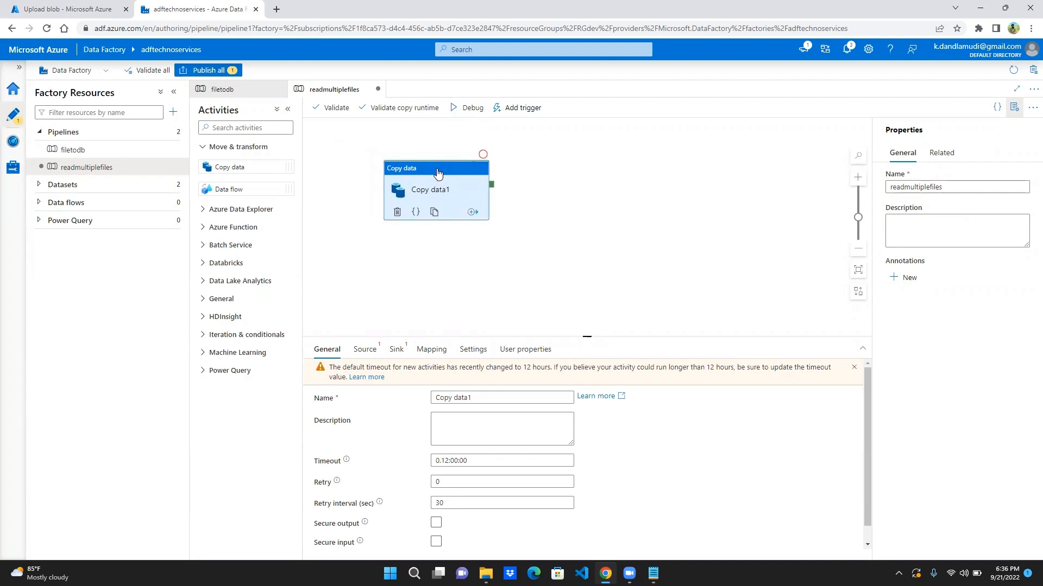
double_click(501, 398)
key(ctrl+a)
text(multiplefilesload)
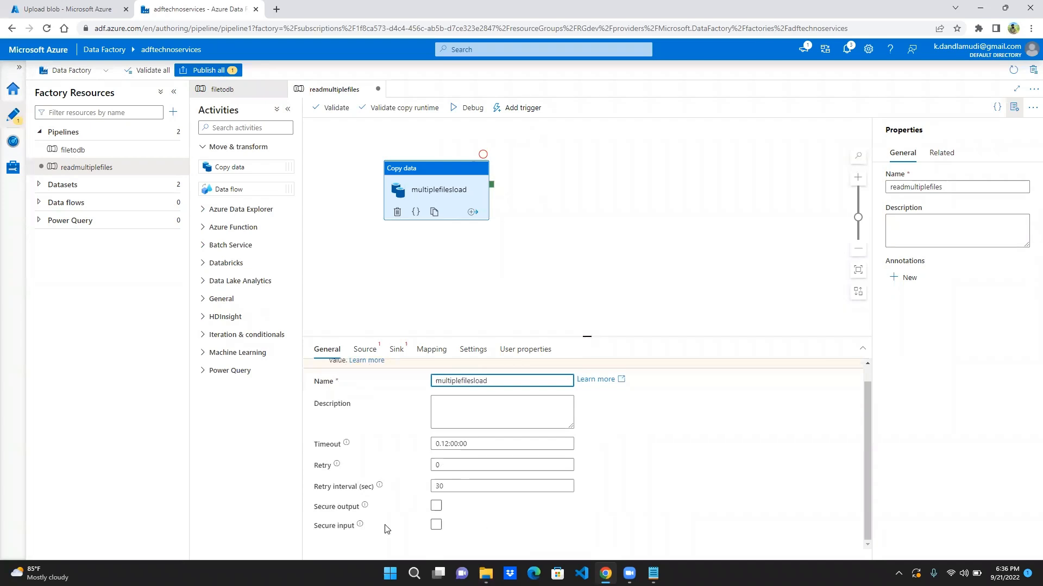
- Start a new source dataset for the copy activity using Azure Blob Storage with the DelimitedText format
click(372, 351)
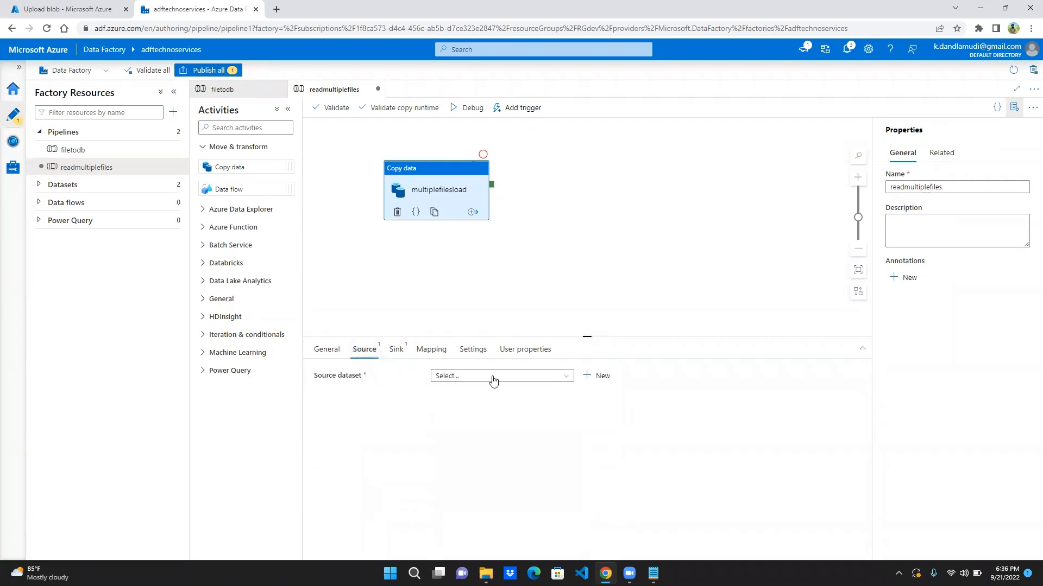
click(590, 376)
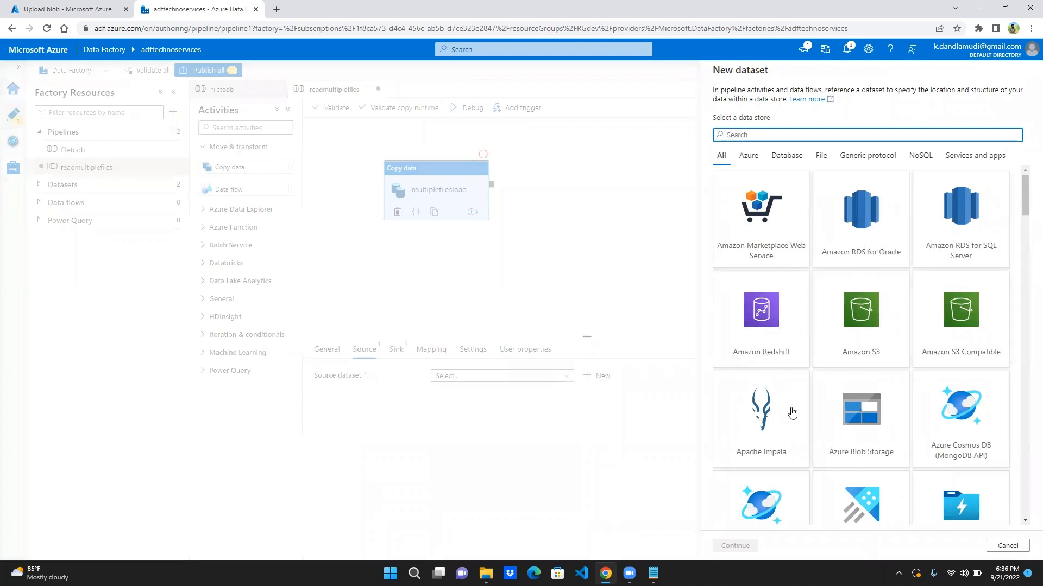
click(874, 430)
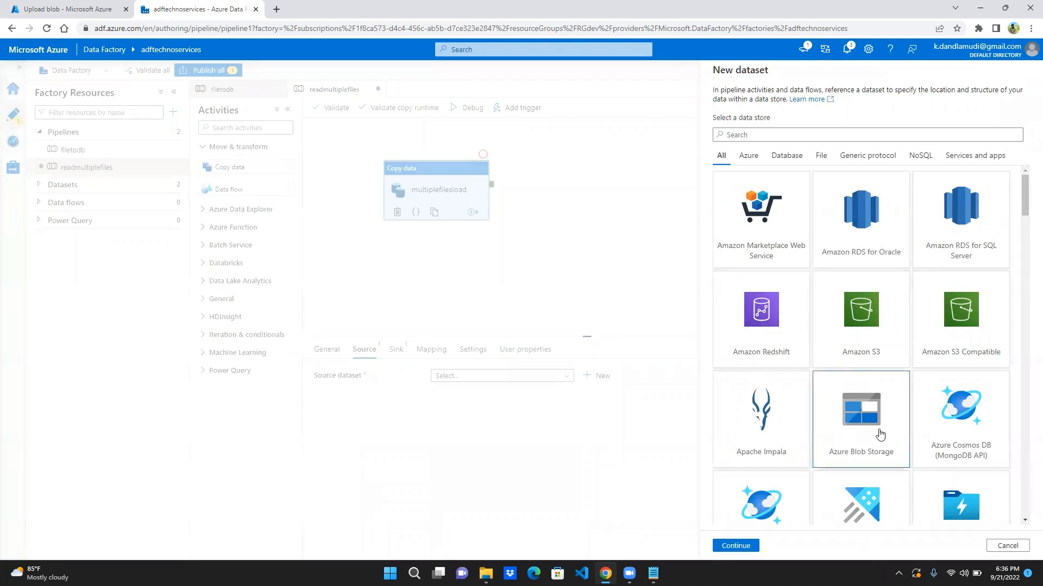
click(752, 549)
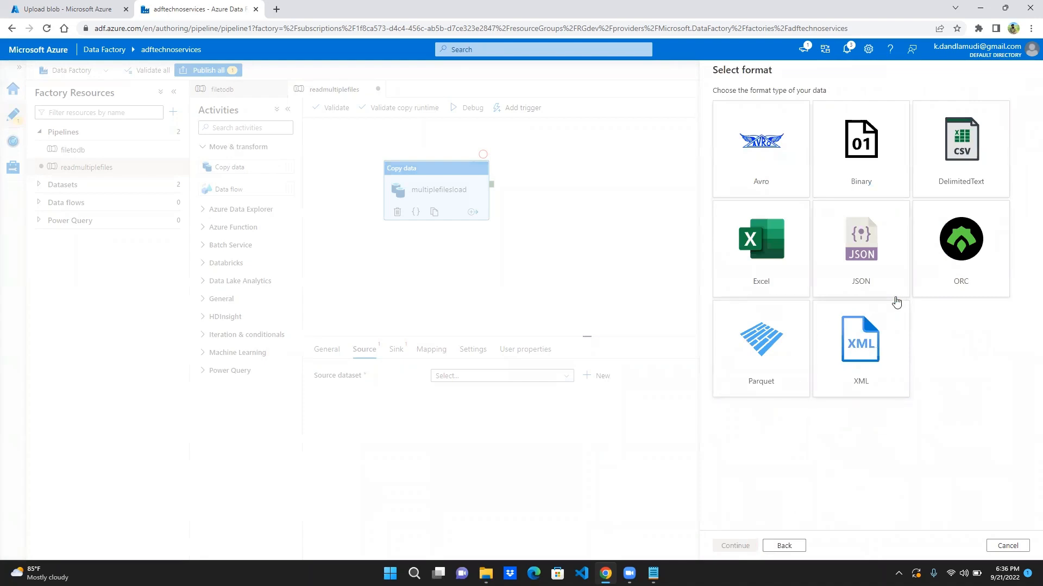
click(964, 173)
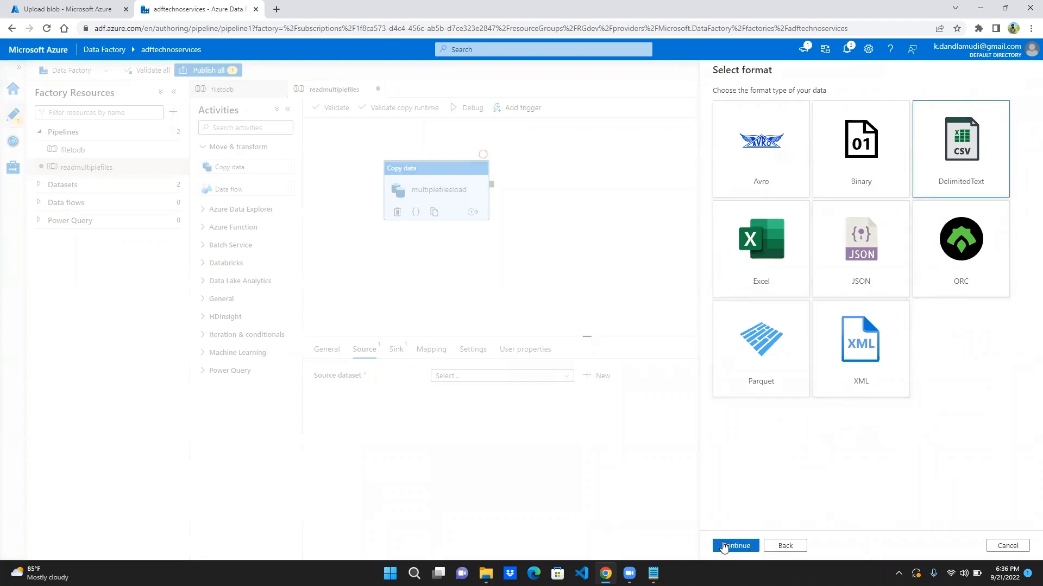
click(735, 545)
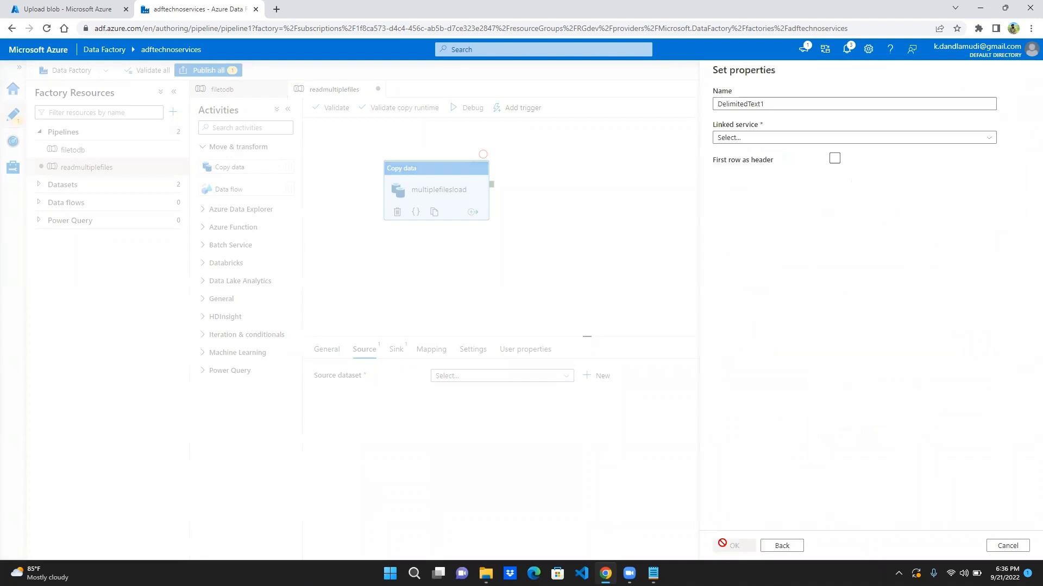
- Name the new source dataset dsmultiplefiles
double_click(808, 99)
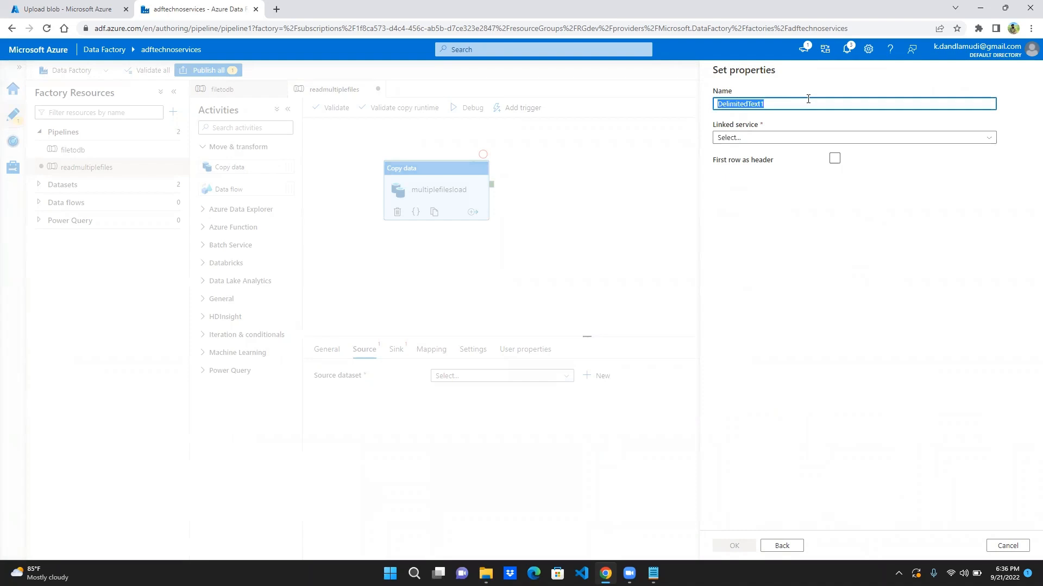
text(de)
text(s)
text(multi)
key(Left)
key(Left)
key(Left)
key(Left)
key(Left)
key(Left)
key(BackSpace)
text(plefiles)
click(798, 138)
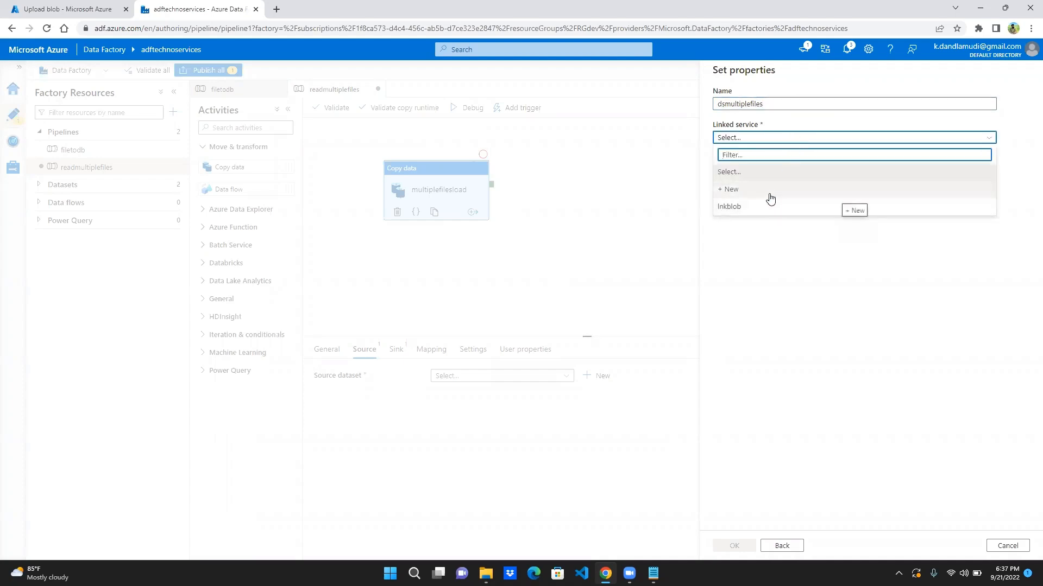
click(770, 197)
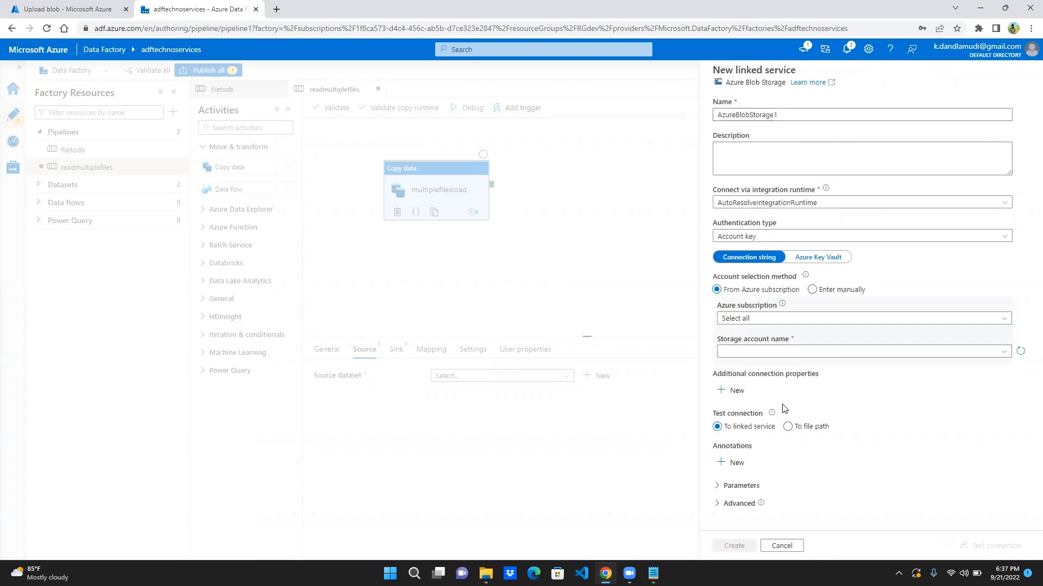
click(777, 546)
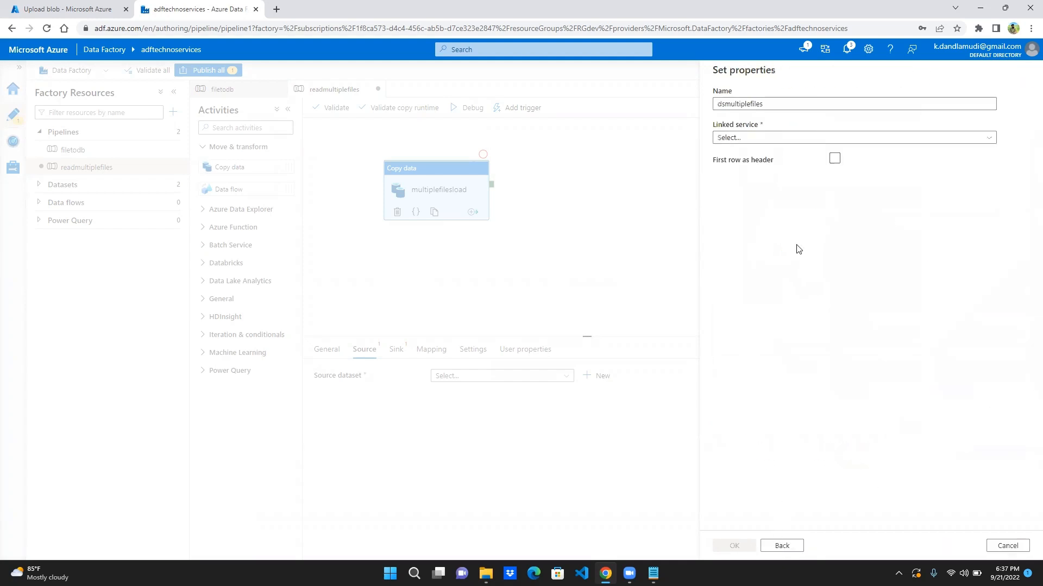
- Set the dataset's linked service to lnkblob and treat the first row as header
click(831, 142)
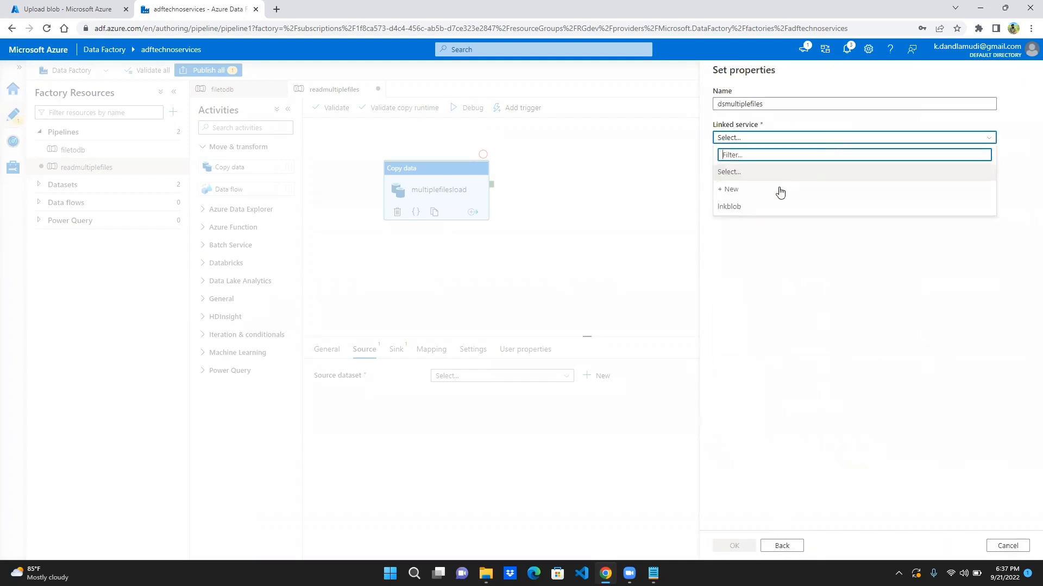
click(770, 209)
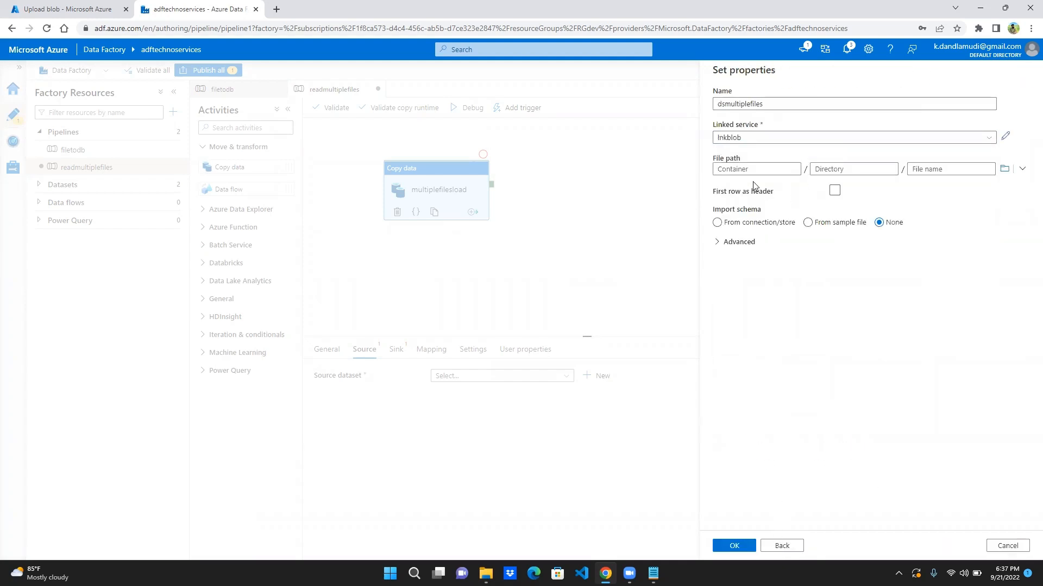
click(780, 173)
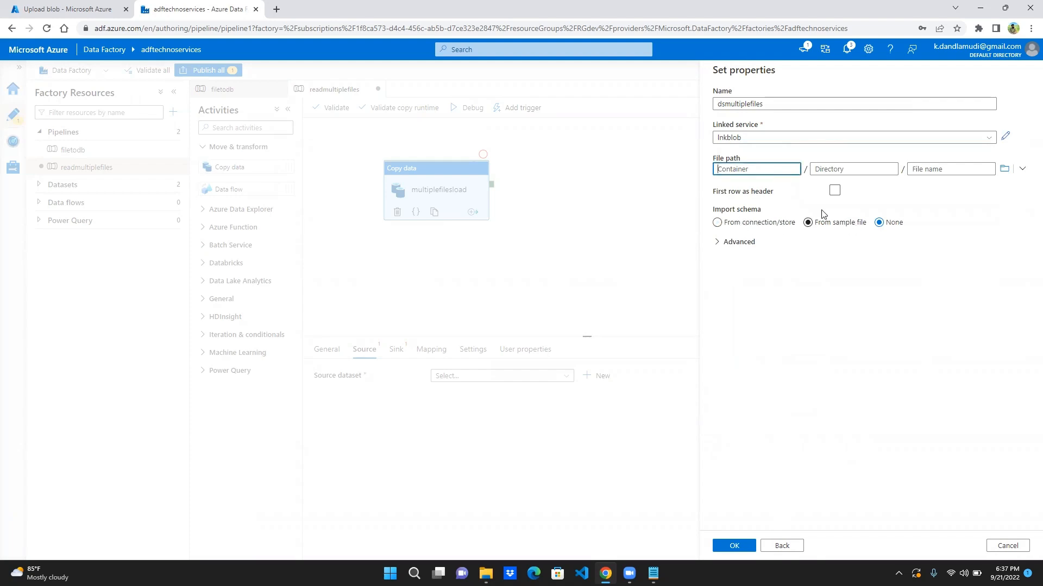
click(835, 194)
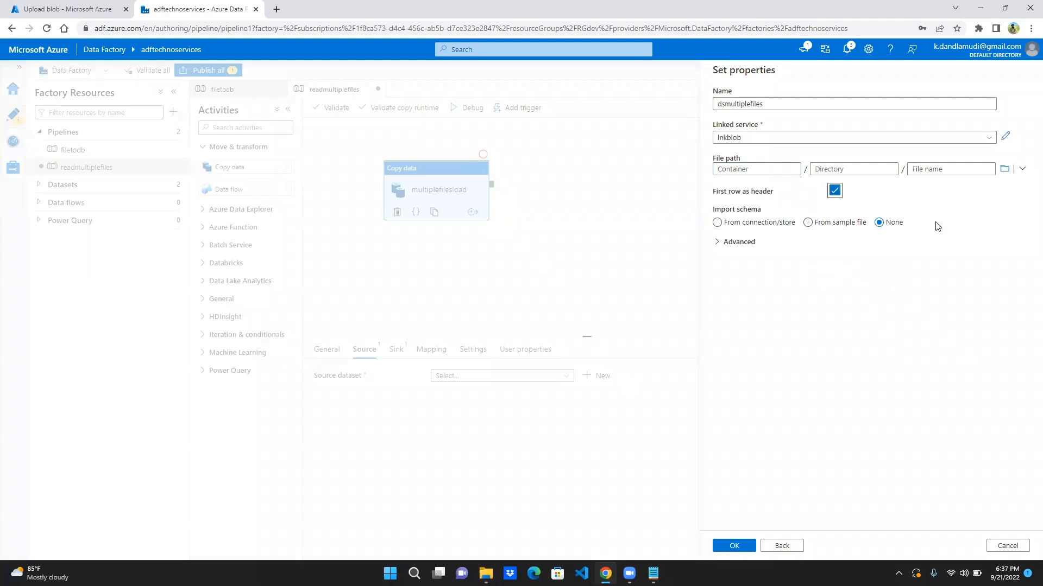
- Point the dsmultiplefiles dataset at the whole telugumovies container without a specific file and create it
click(1005, 169)
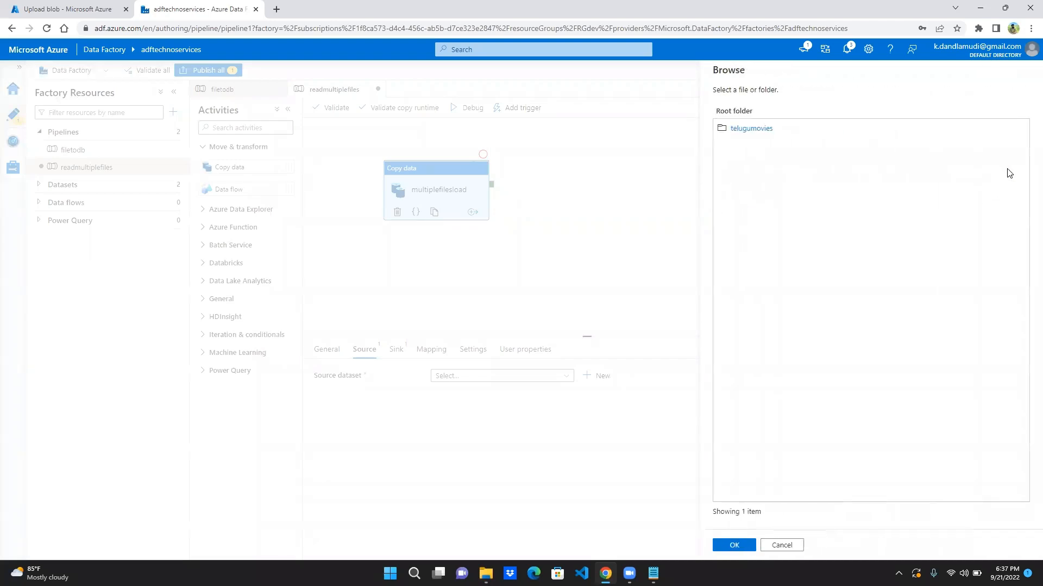
click(753, 128)
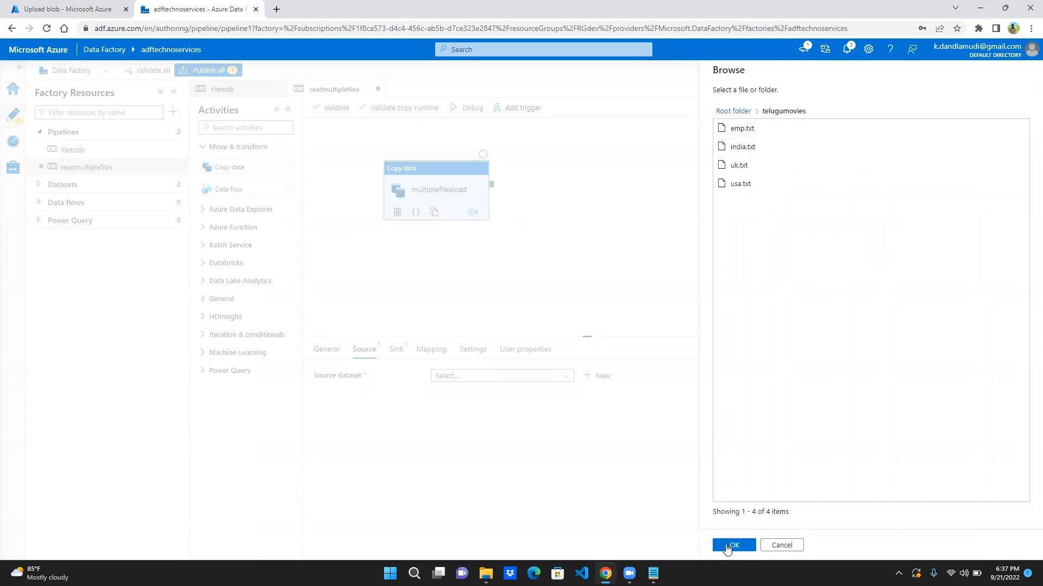
click(742, 547)
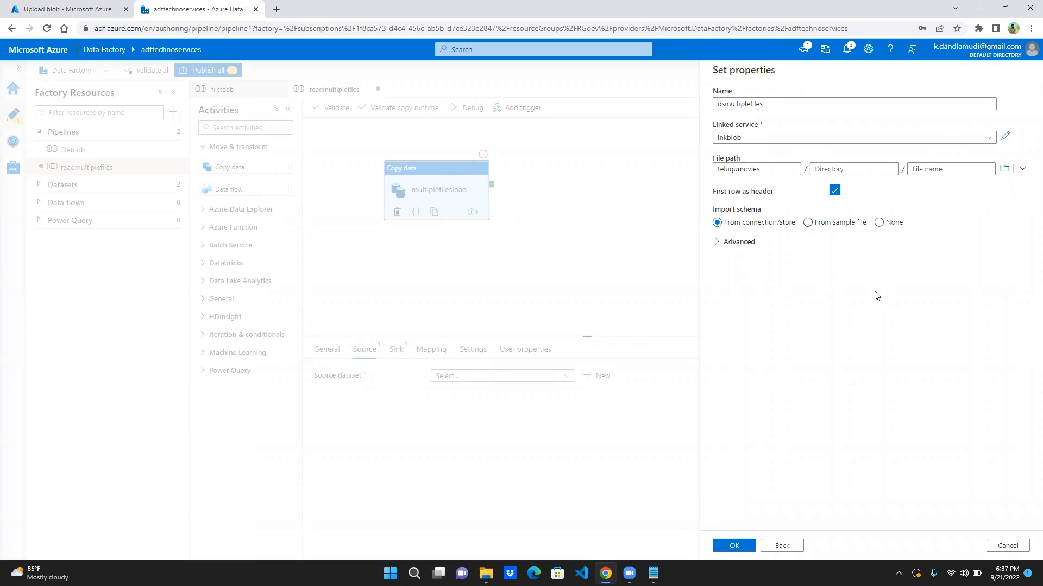
click(738, 546)
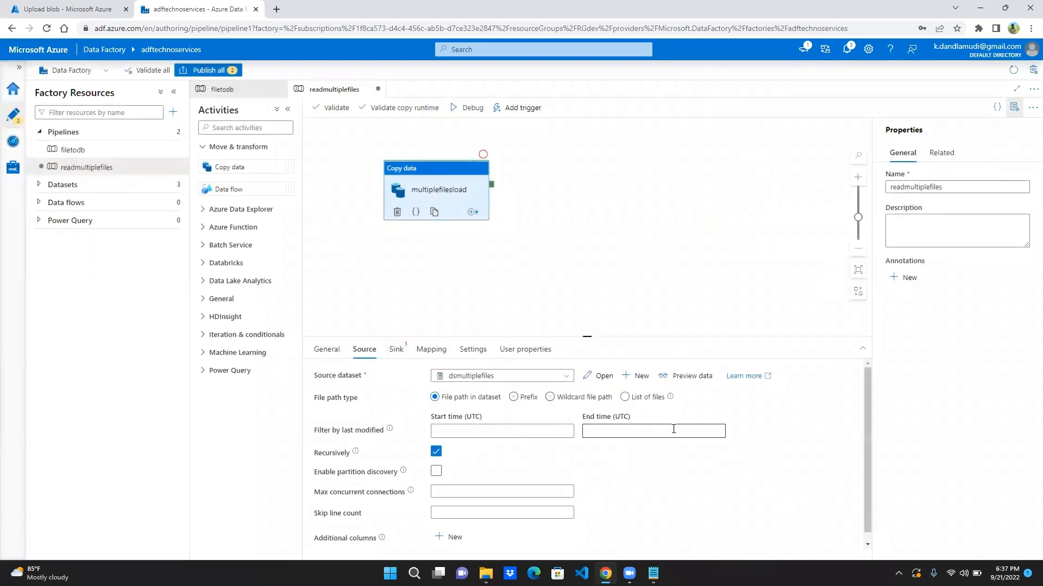
- Set the copy source's file path type to wildcard, using *.txt as the wildcard file name
scroll(595, 476, down, 1)
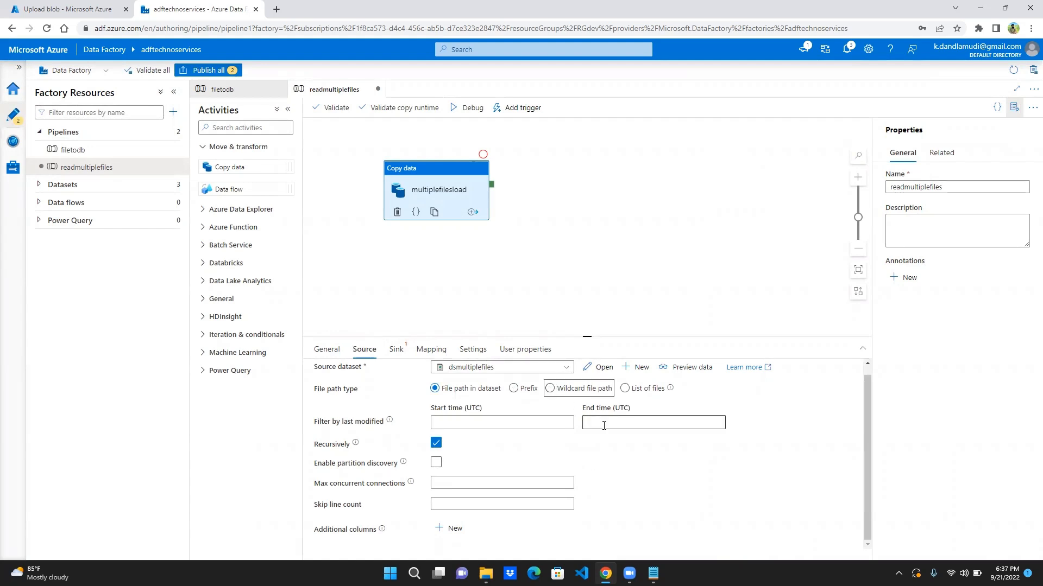
click(550, 390)
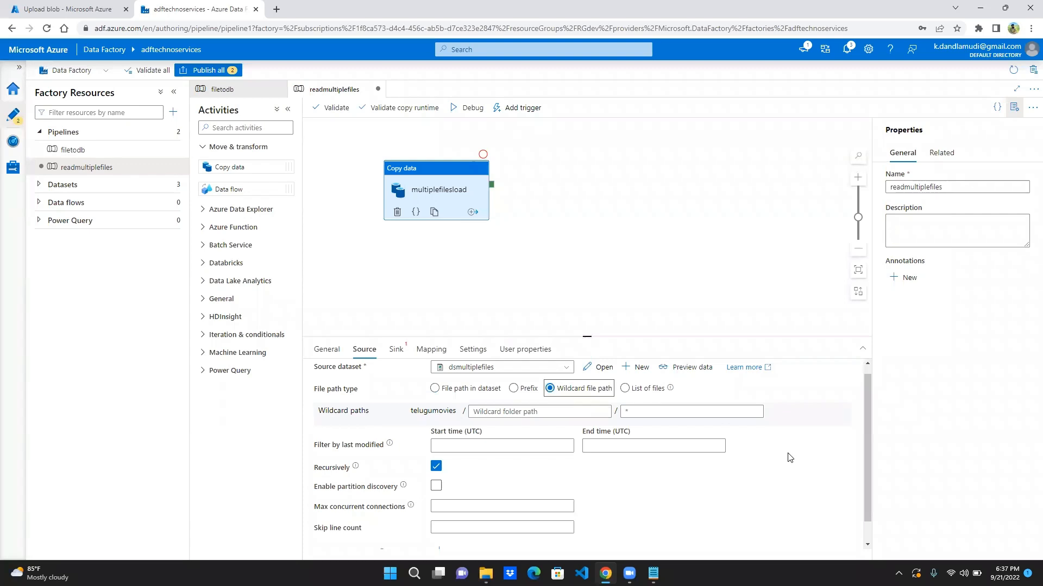
mouse_move(654, 574)
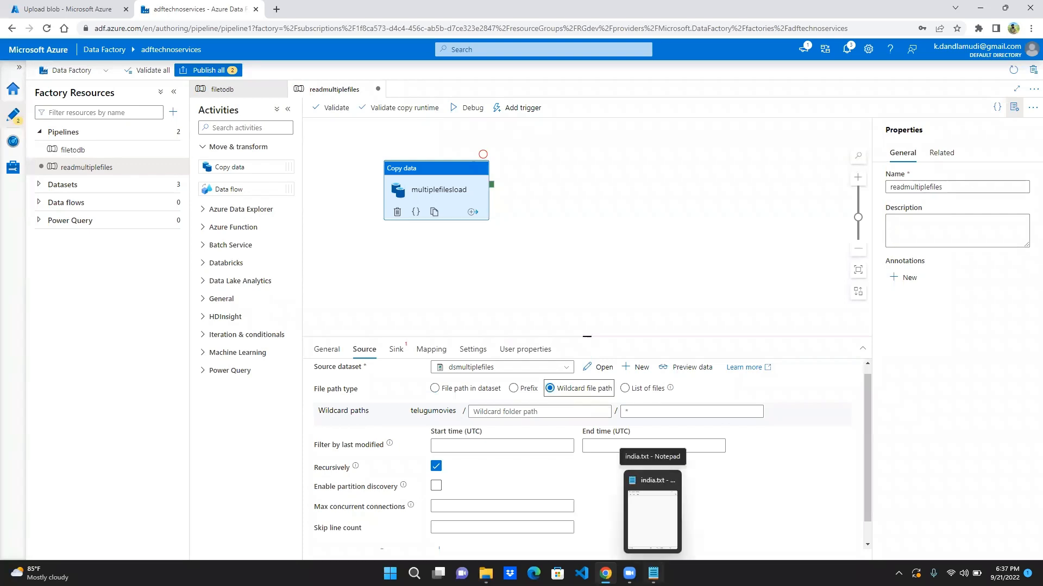
click(486, 573)
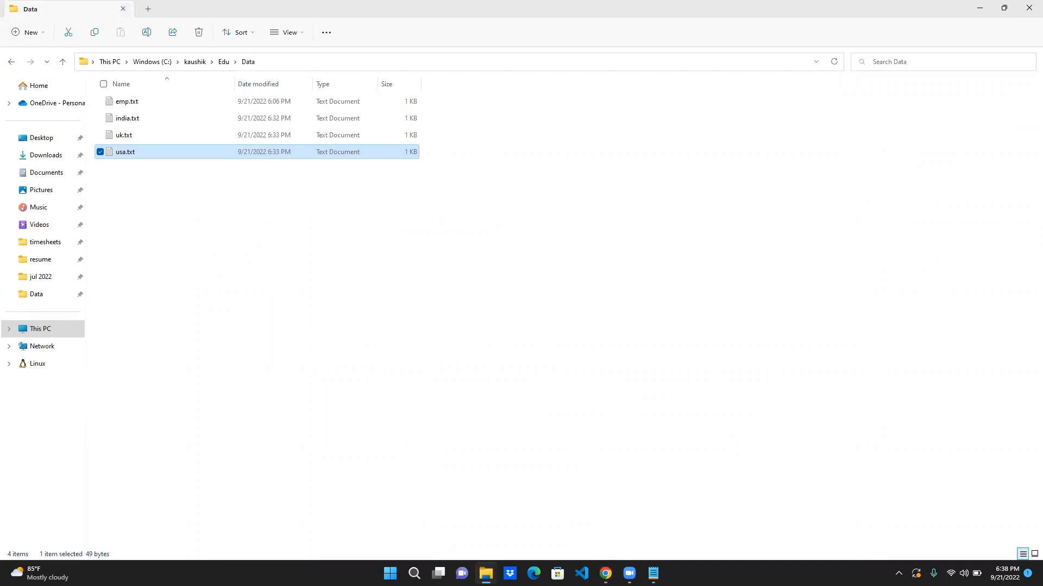
click(486, 572)
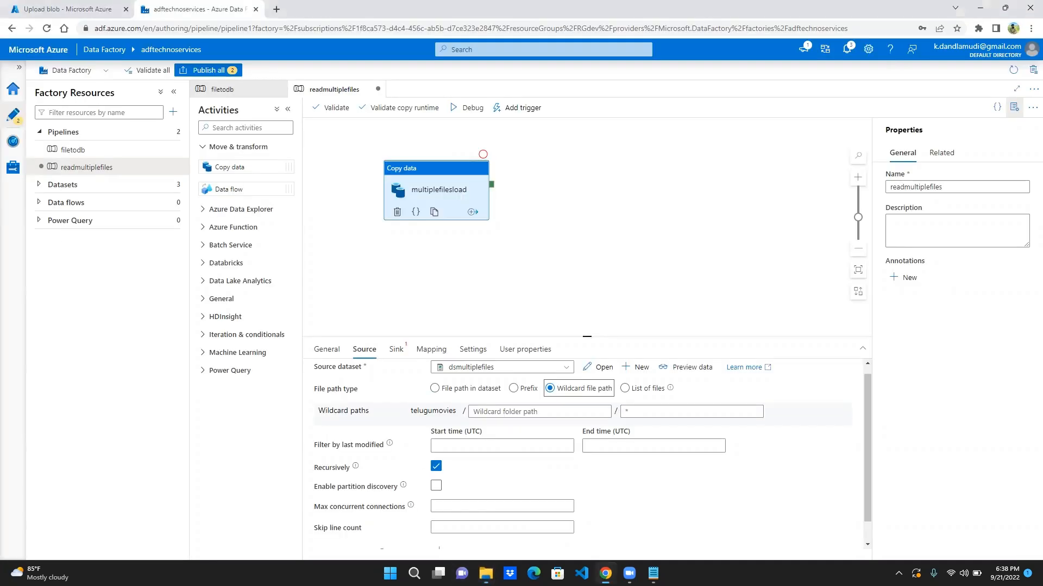
click(674, 416)
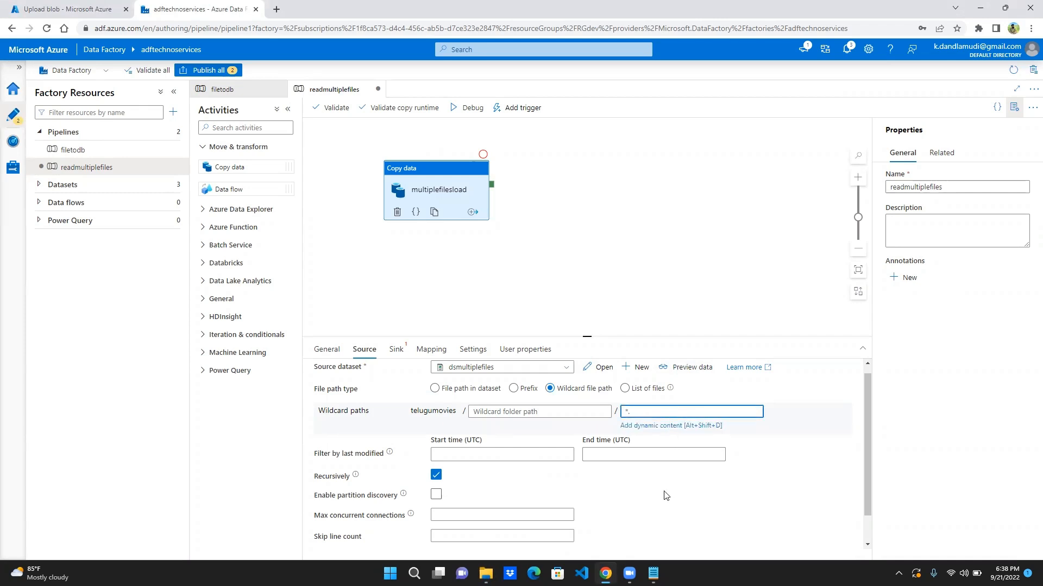
text(*.txt)
- Start a new sink dataset for the copy activity using Azure SQL Database as the data store
click(397, 353)
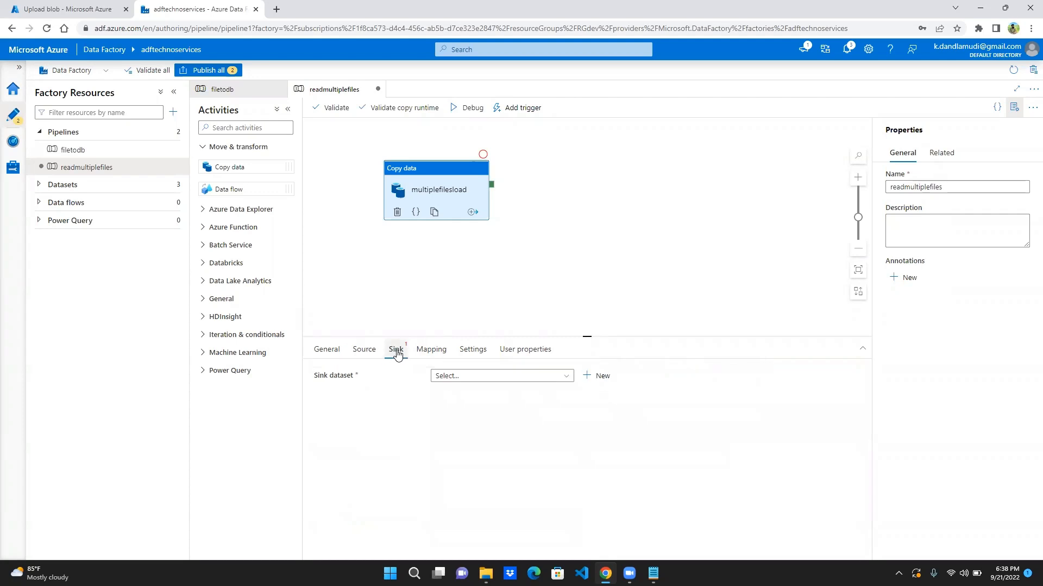
click(608, 382)
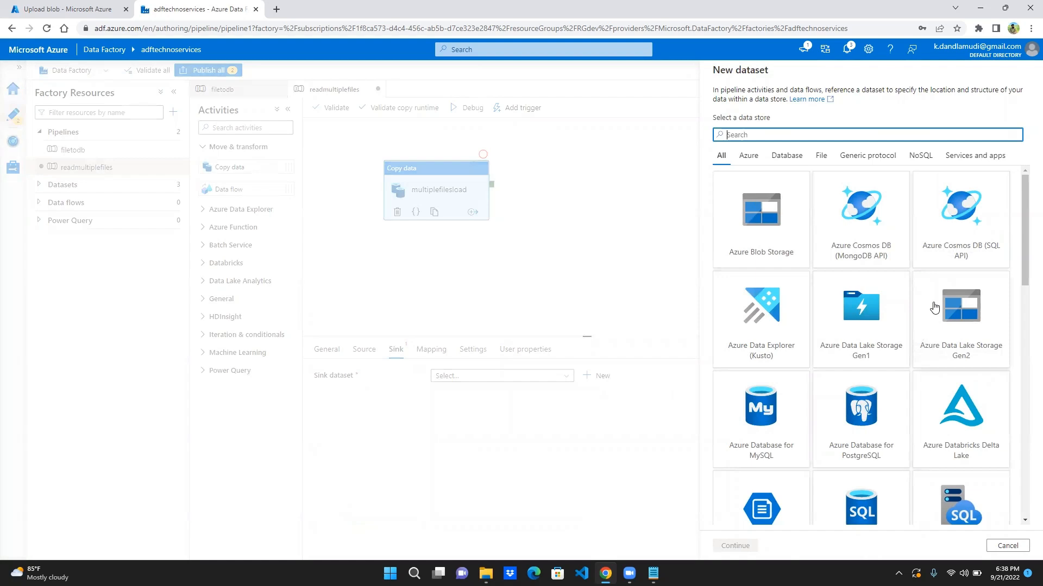
scroll(932, 484, down, 2)
scroll(931, 484, down, 2)
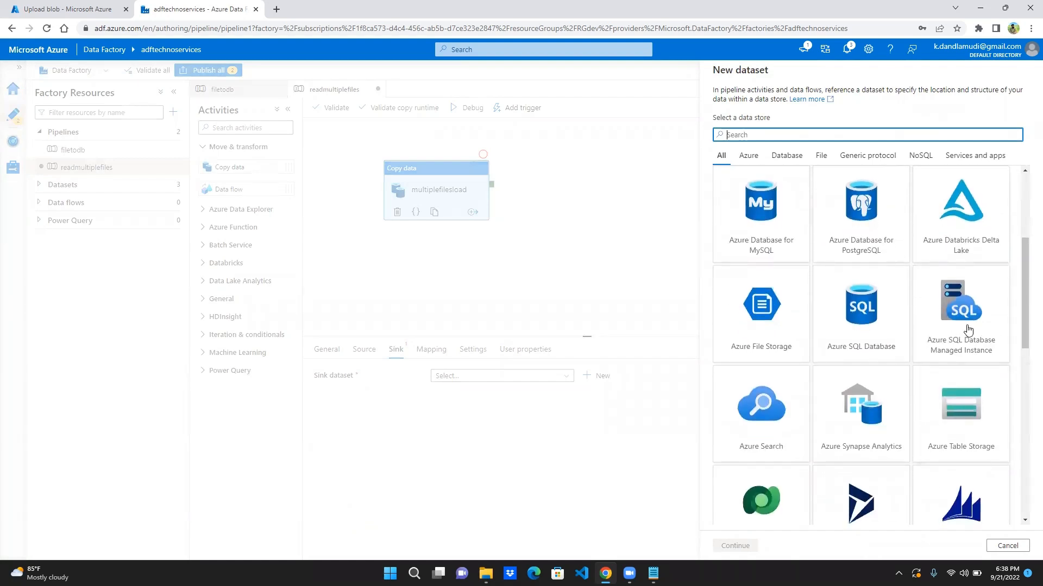
click(869, 352)
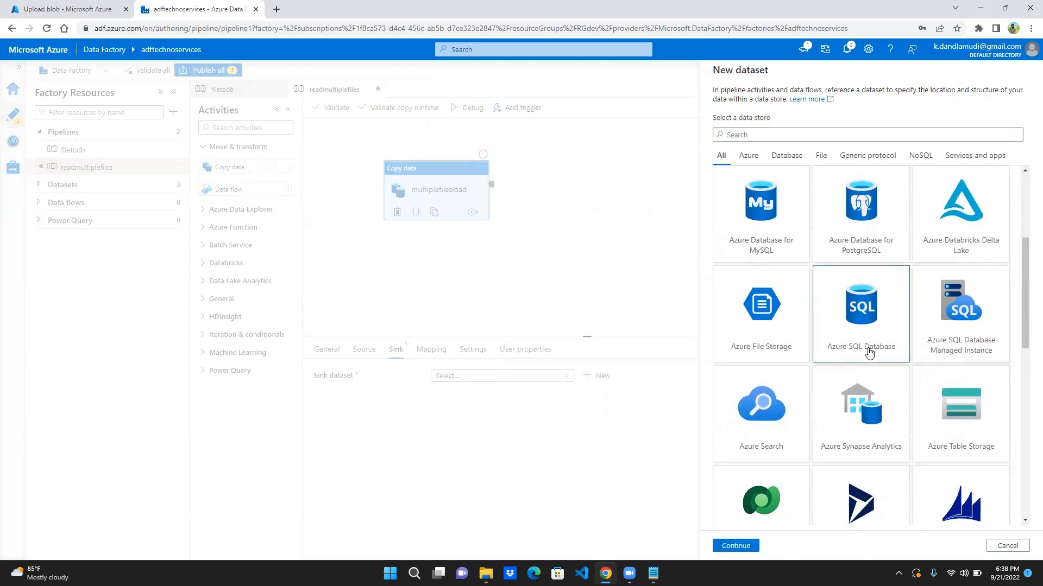
click(738, 545)
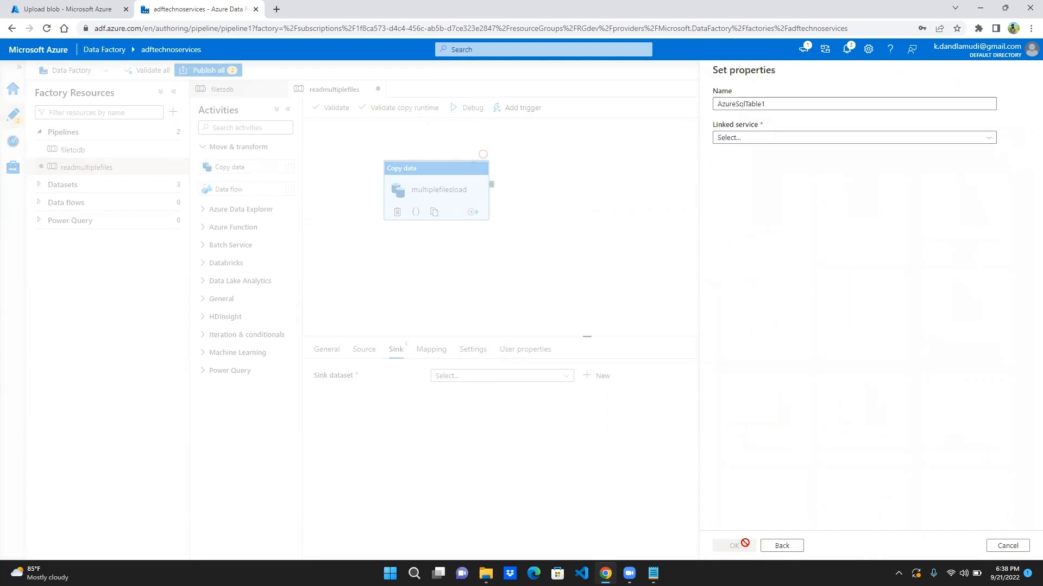
- Set the sink dataset's linked service to lnkpayroll and its table to dbo.employee, then create it
click(792, 143)
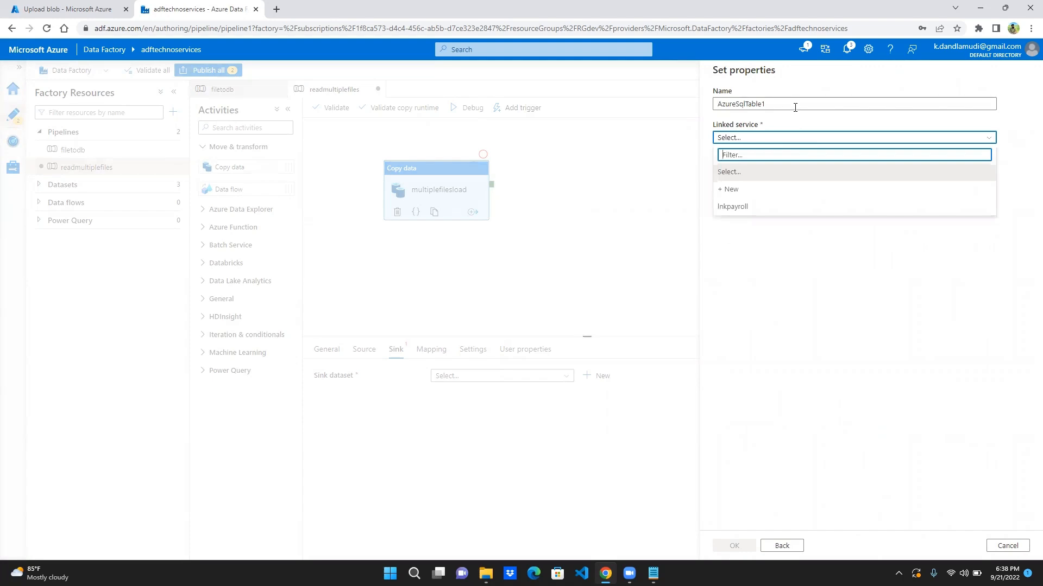
click(766, 211)
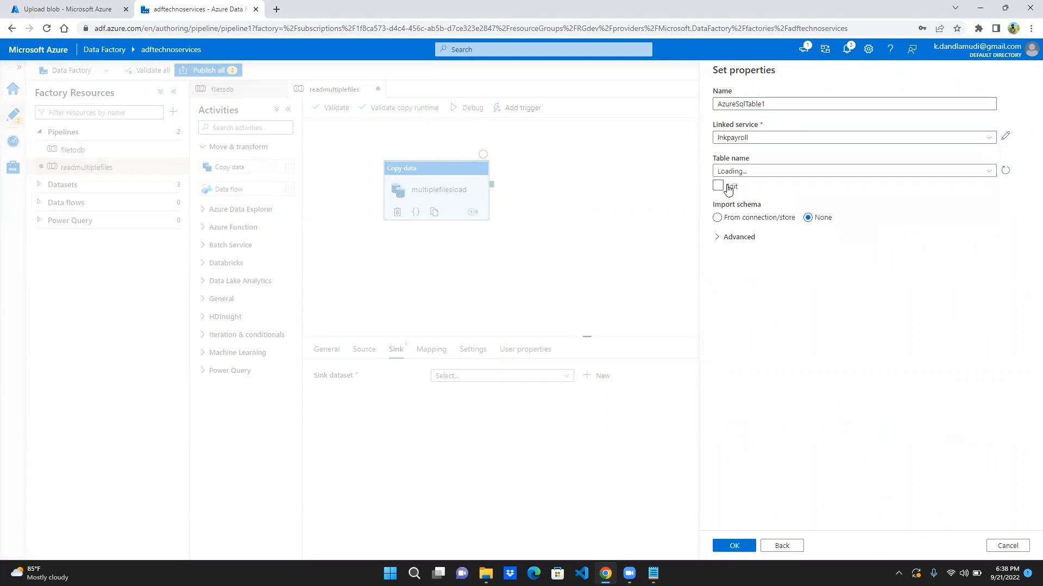
click(903, 173)
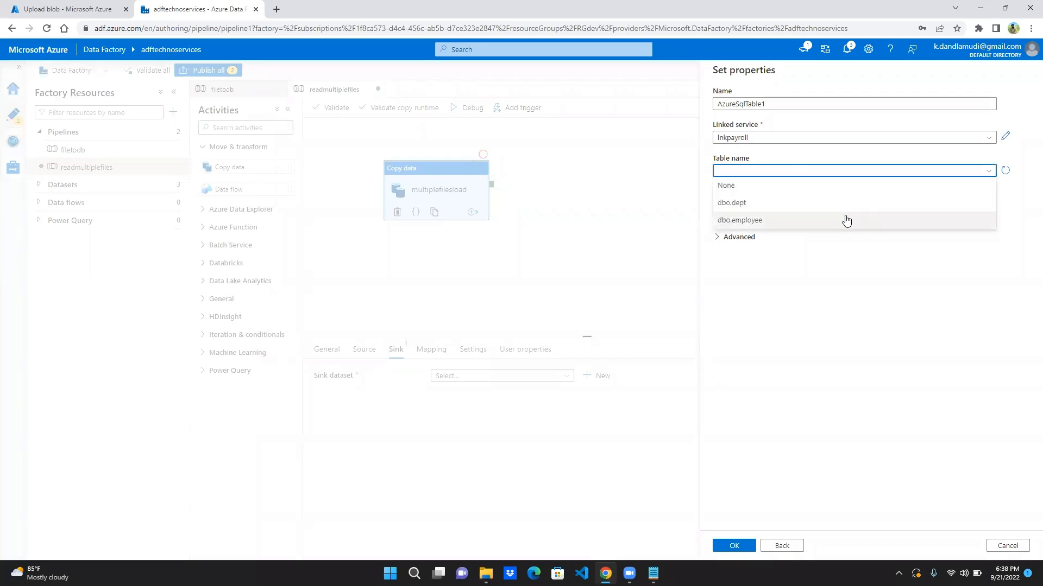
click(846, 220)
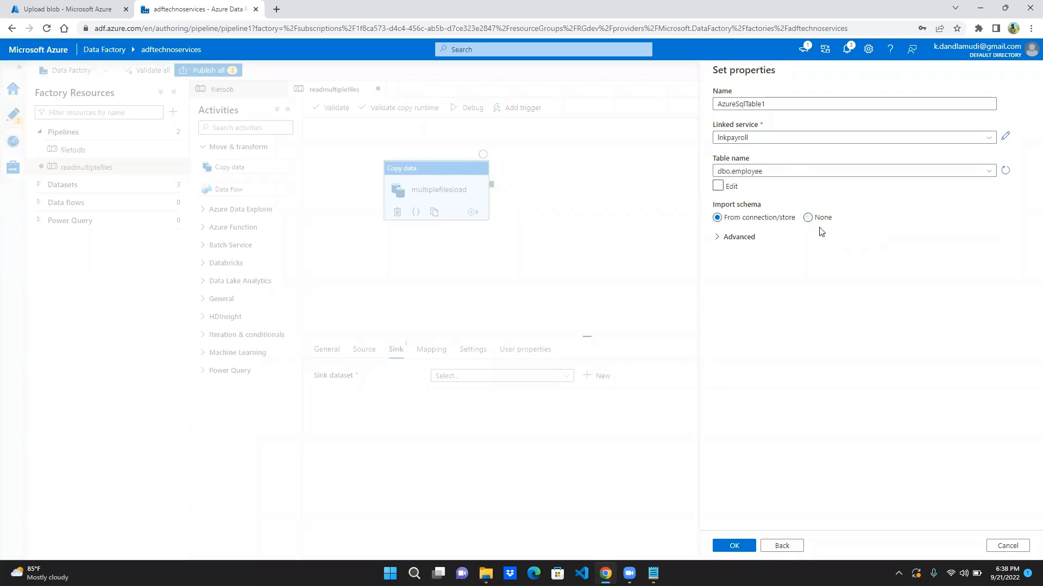
click(734, 545)
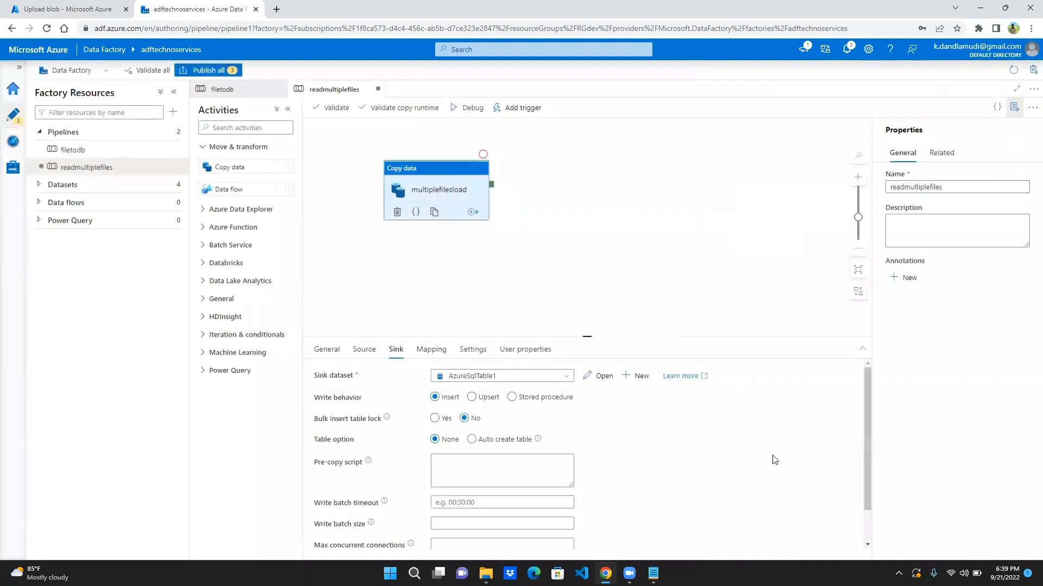
- Switch to the Azure portal, open the query editor of payroll db and sign in with the prefilled SQL server credentials
click(72, 4)
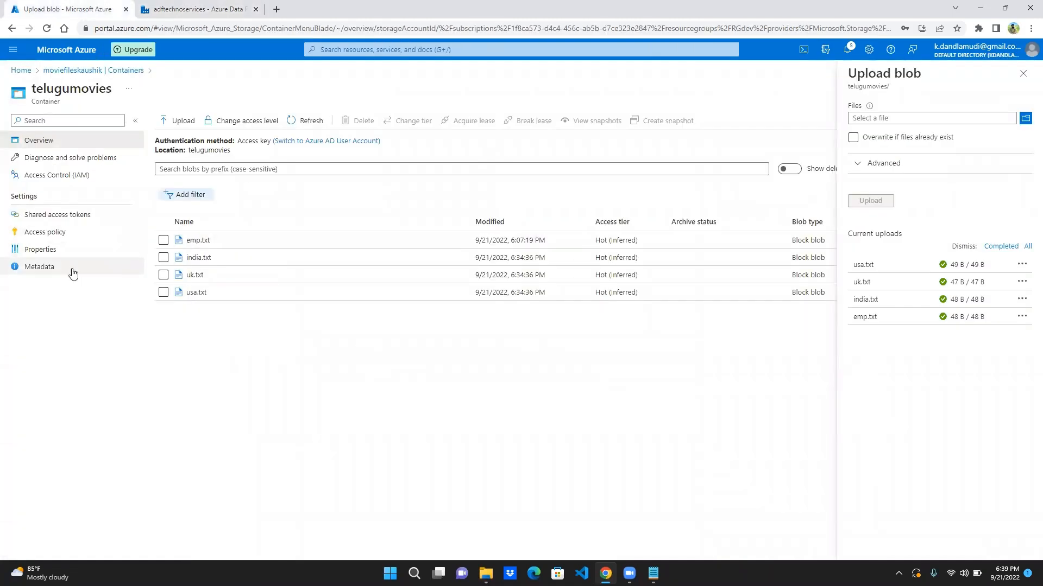
click(21, 71)
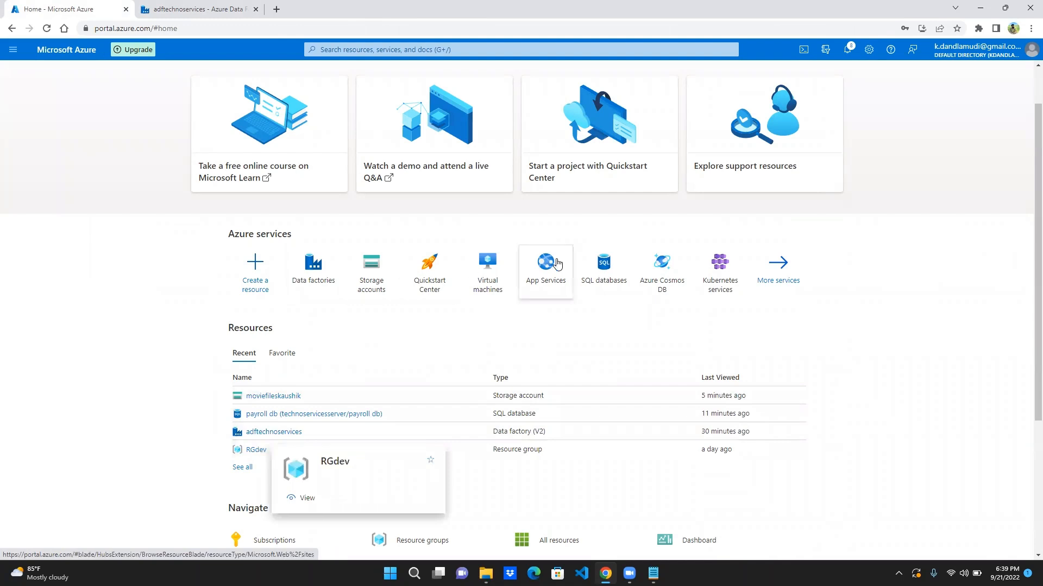
click(306, 418)
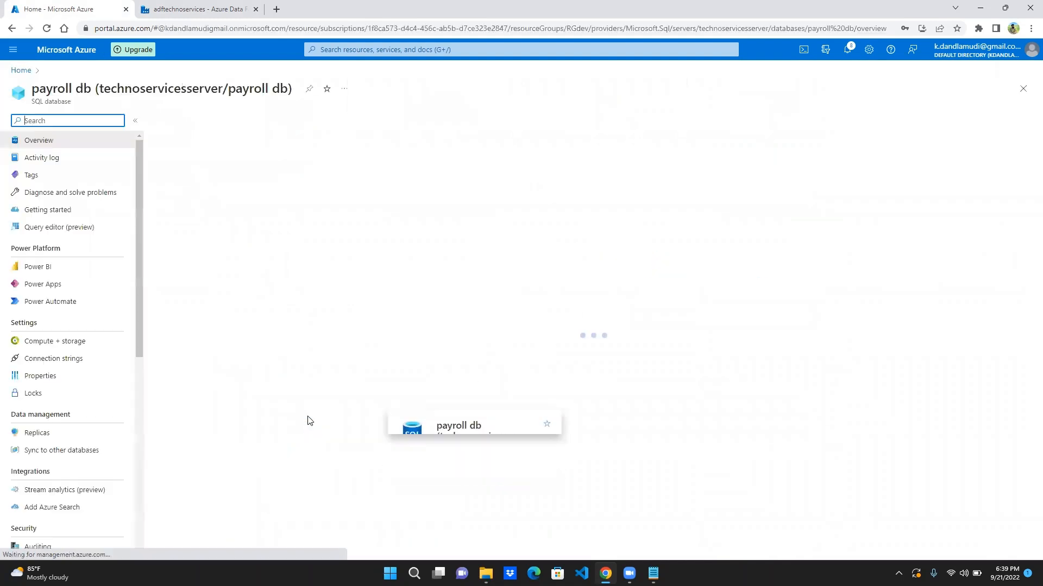
click(57, 230)
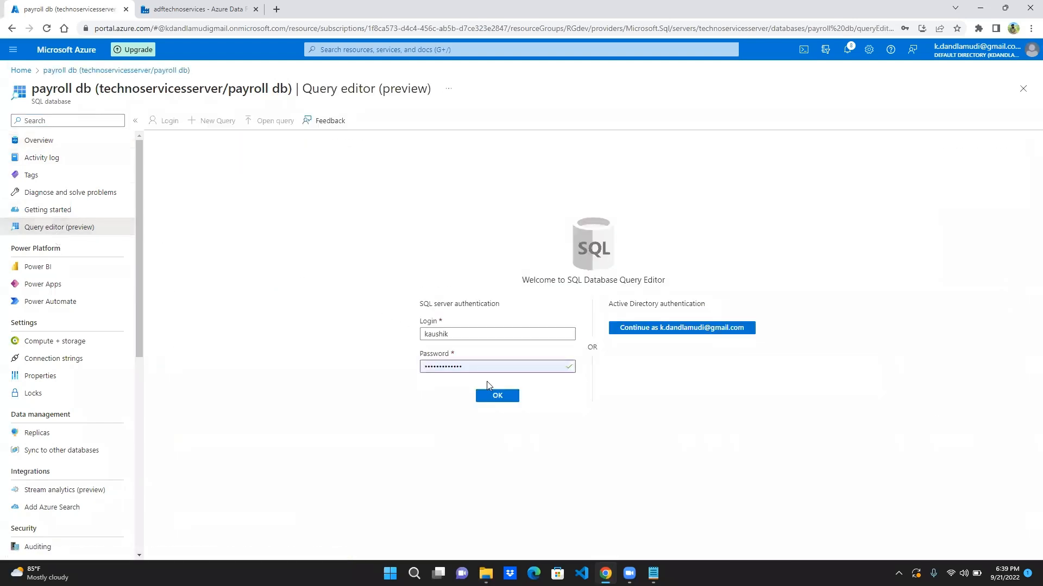
click(488, 397)
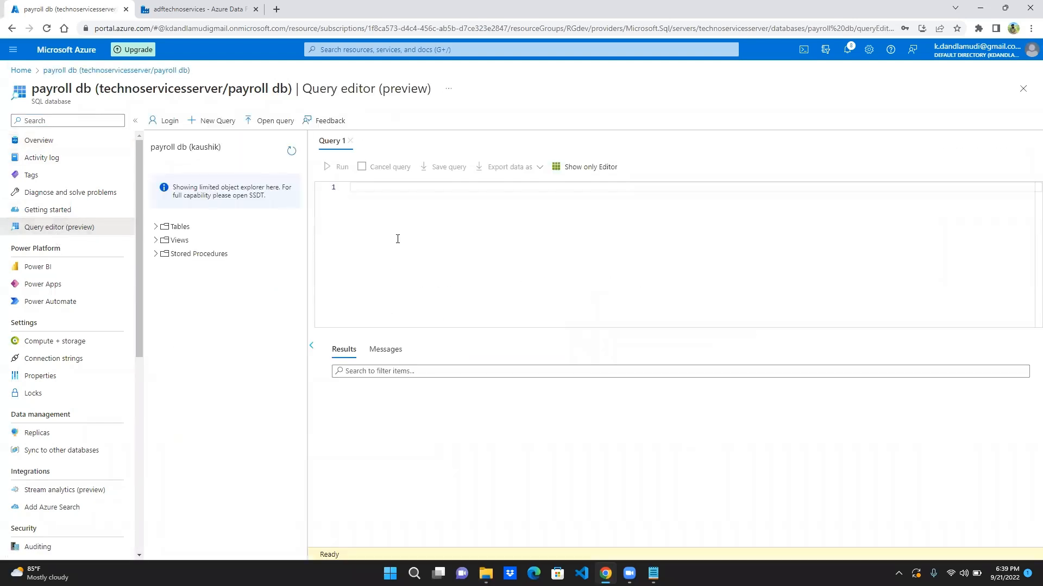
- Write and run a query that truncates the [dbo].[employee] table
text(truncate table emplo)
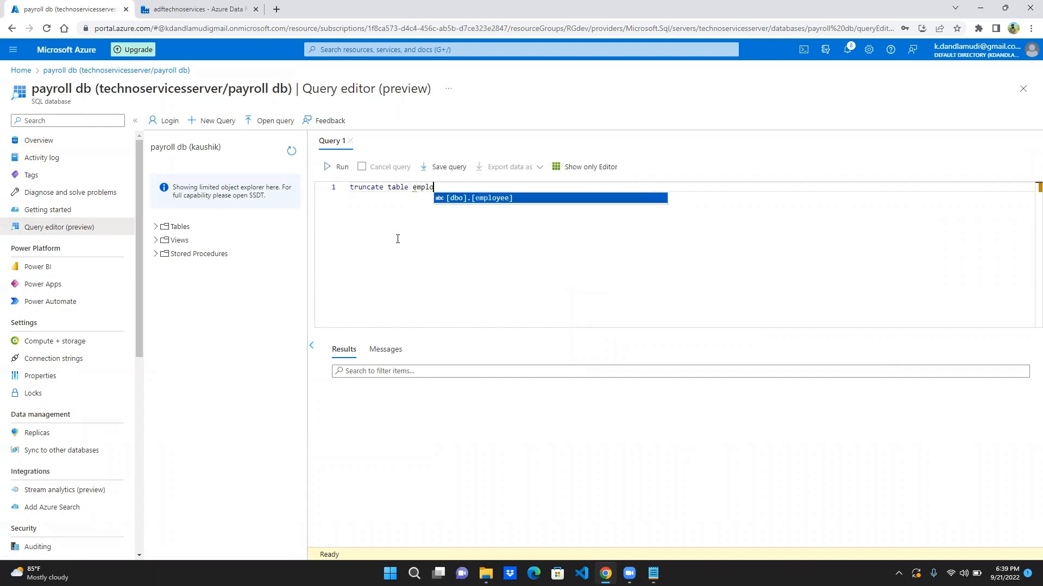
key(Return)
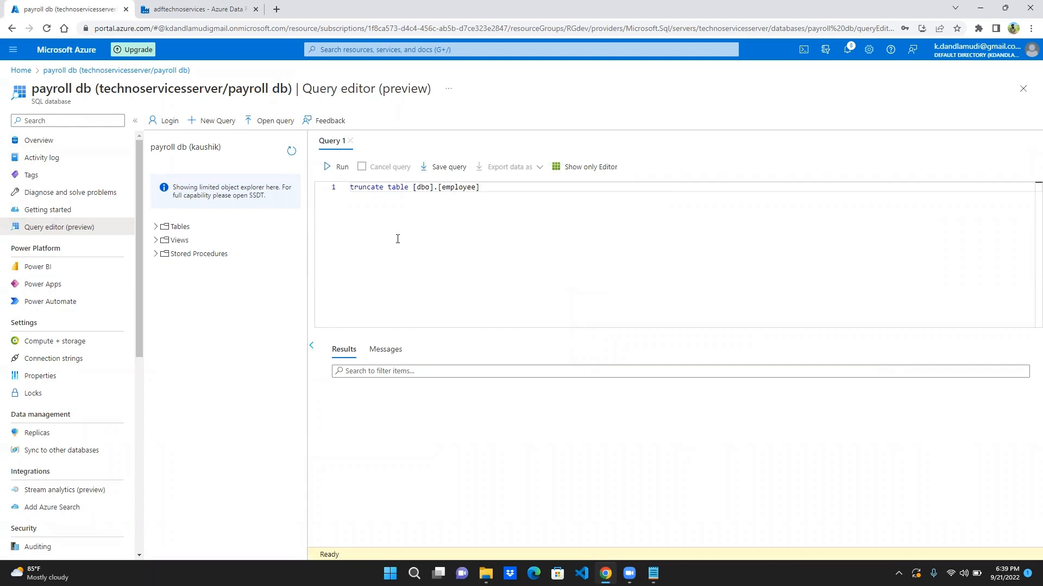
click(335, 168)
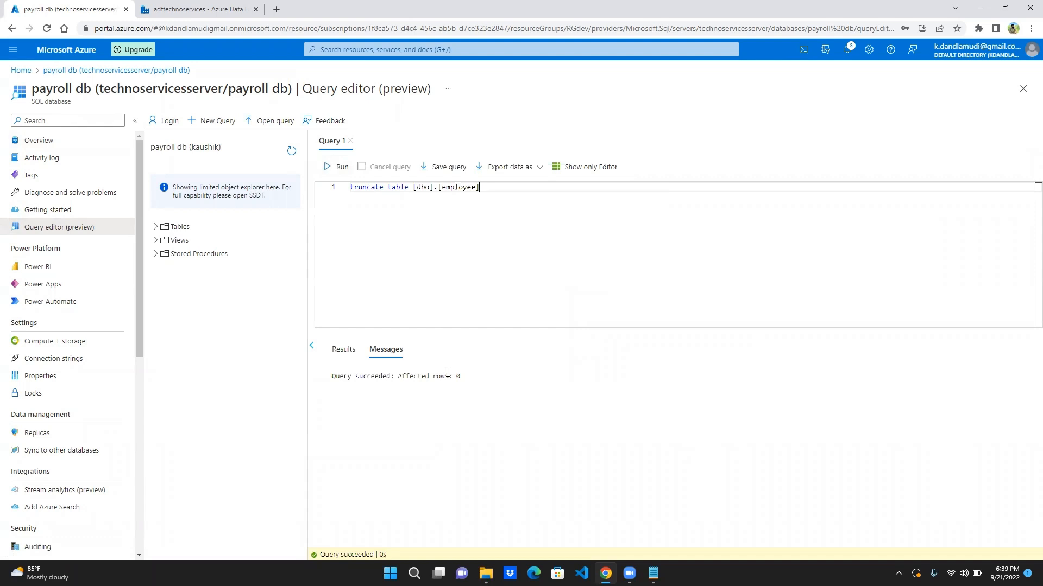
- Add the query select * from [dbo].[employee] below the truncate statement and run only that query
key(Return)
key(Return)
text(select * from [dbo].[employee])
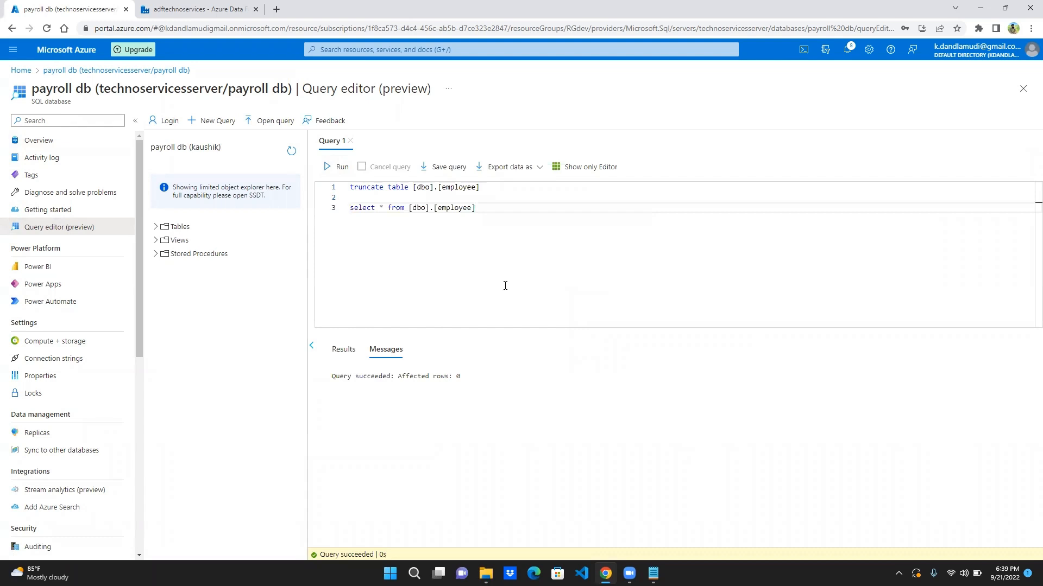
key(shift+Home)
click(340, 169)
- Switch back to Azure Data Factory, validate the readmultiplefiles pipeline and run it in debug mode
click(157, 5)
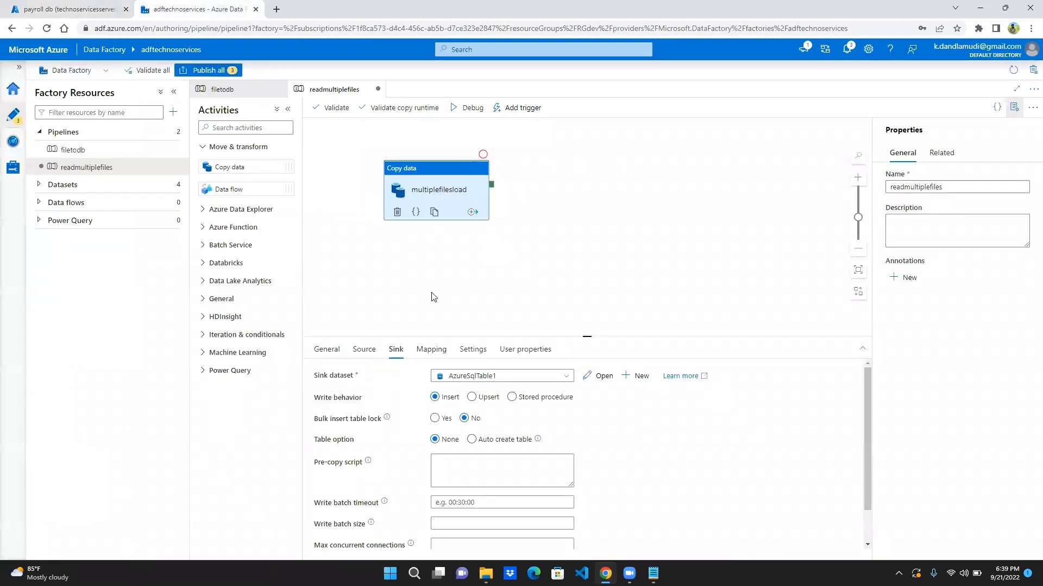
scroll(648, 418, down, 1)
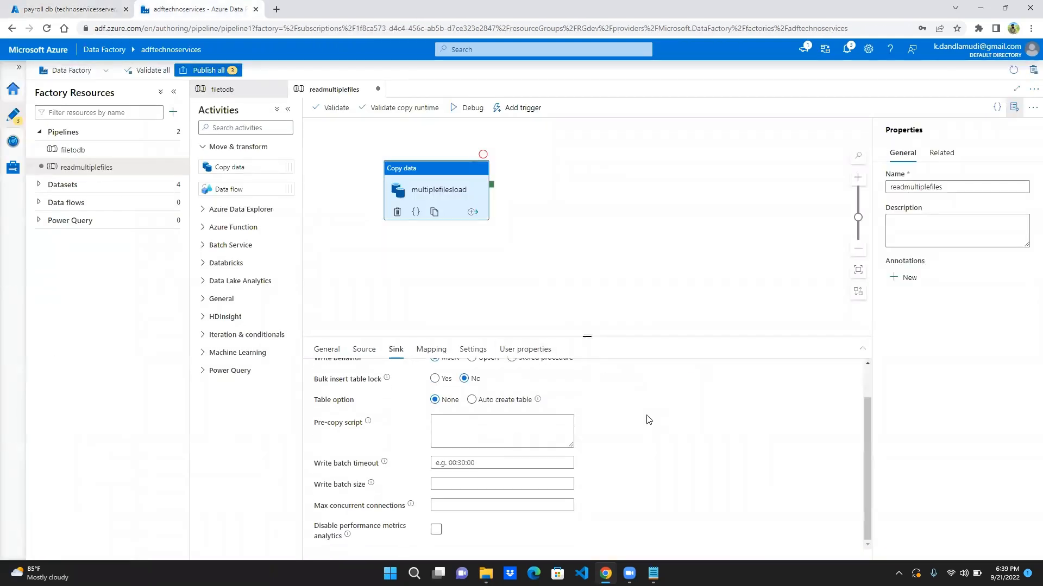
click(430, 349)
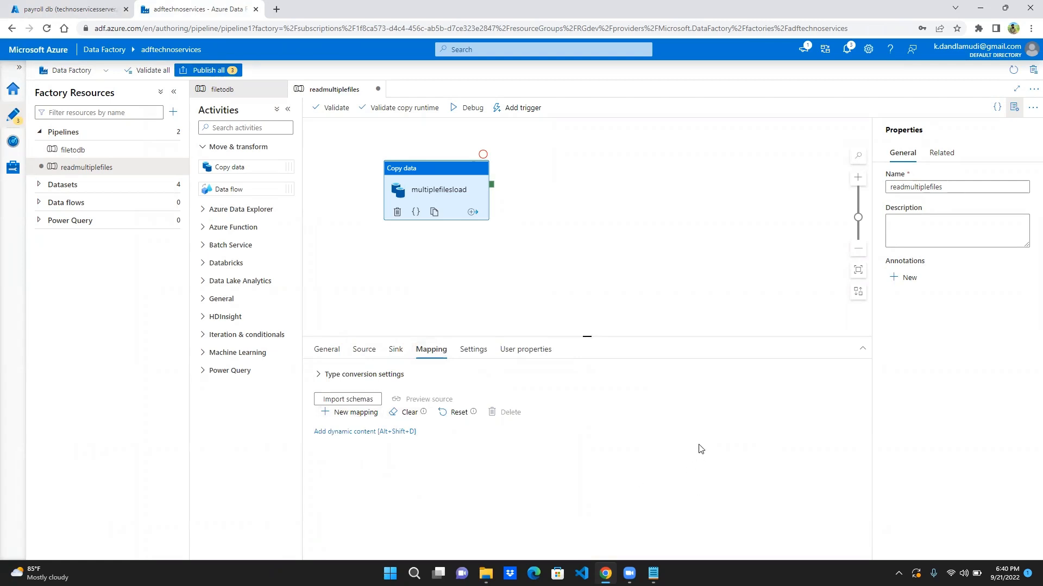
click(333, 109)
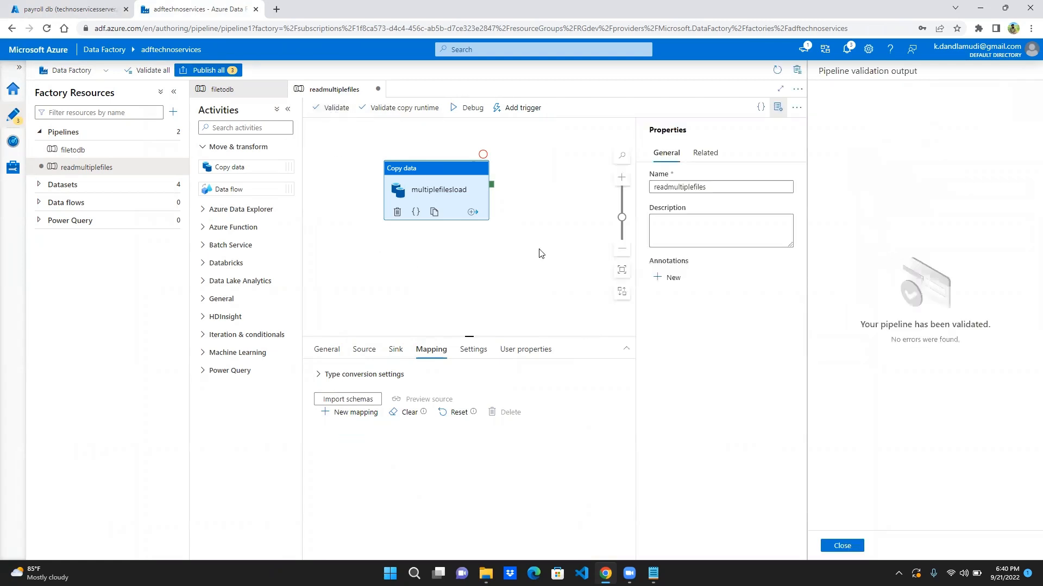
click(842, 547)
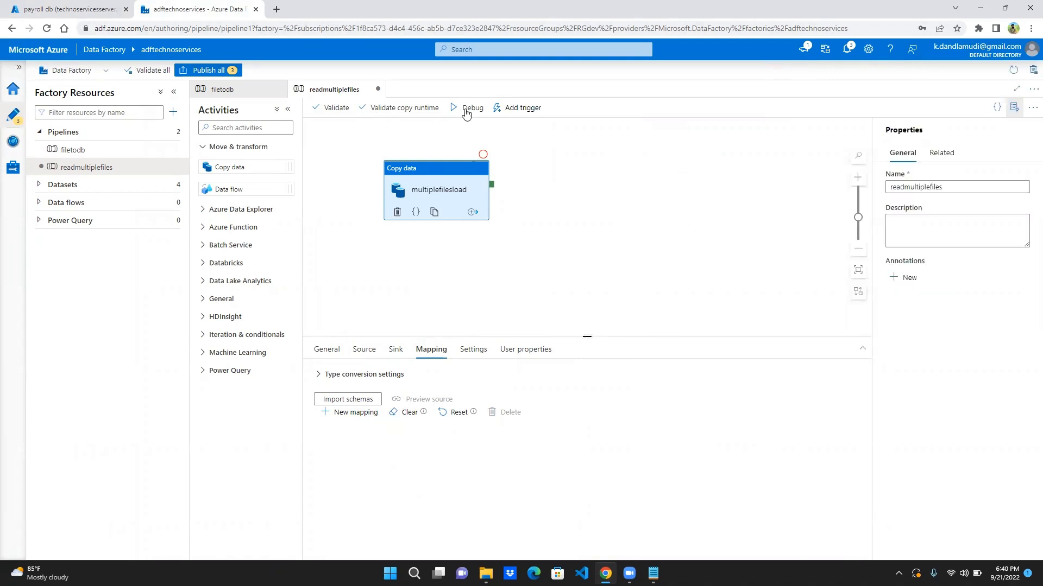
click(466, 108)
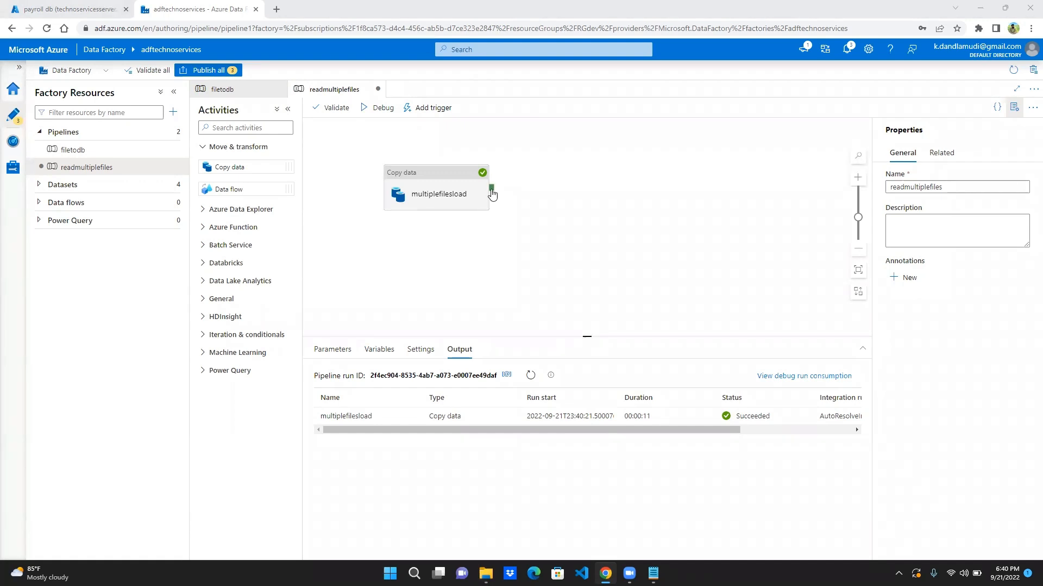
- Examine the copy details of the multiplefilesload activity in the debug run output, then close them
drag(491, 191, 535, 202)
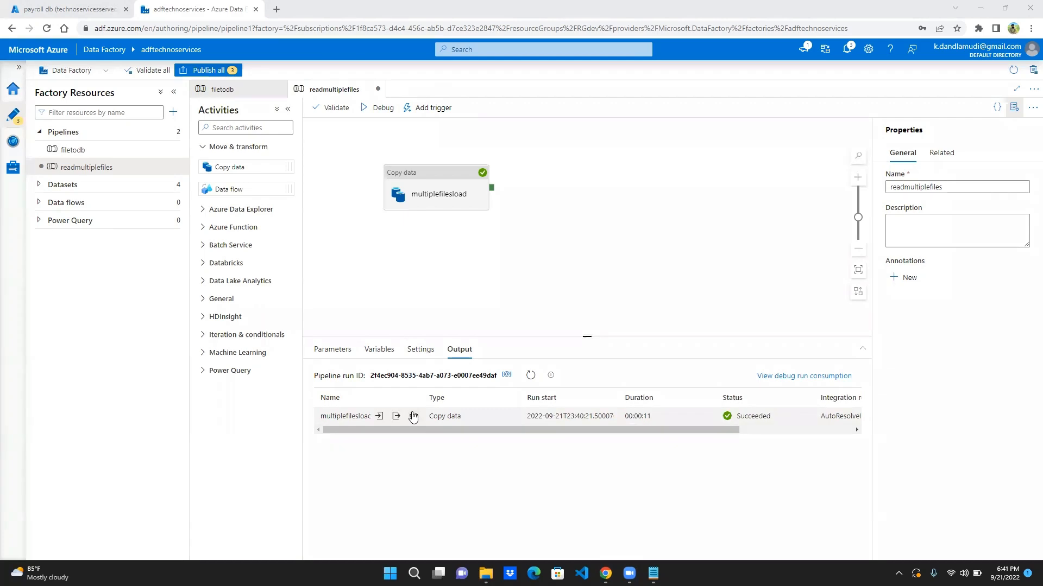
click(410, 416)
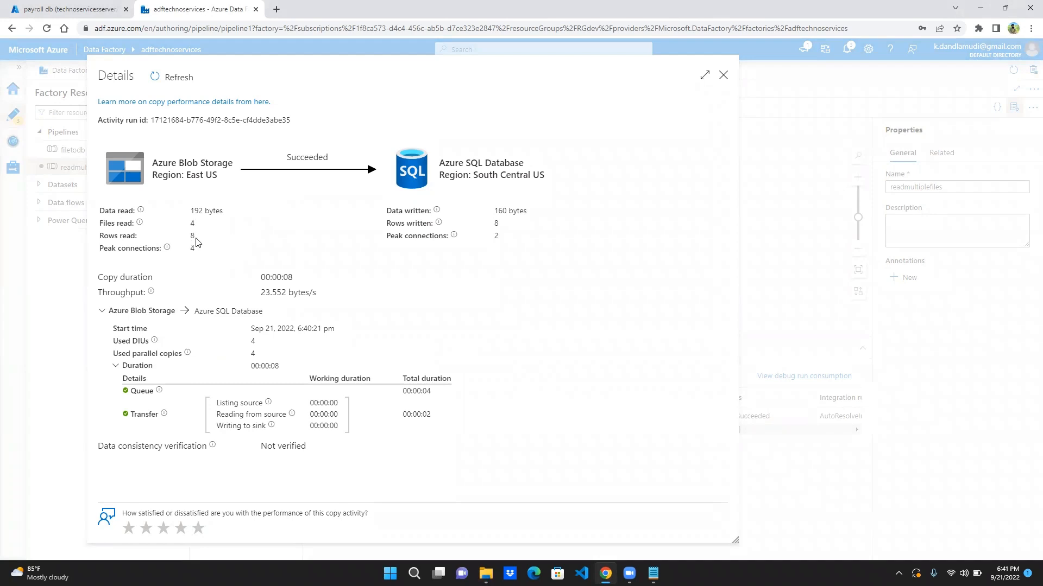
click(723, 74)
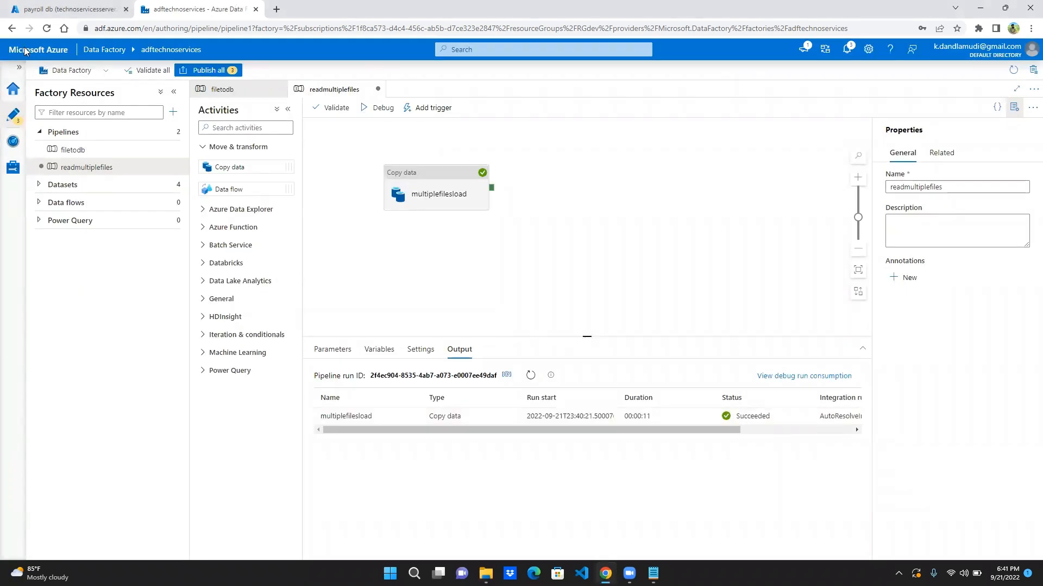
- Switch to the payroll db query editor in the Azure portal and run only select * from [dbo].[employee] to check the loaded rows
click(62, 14)
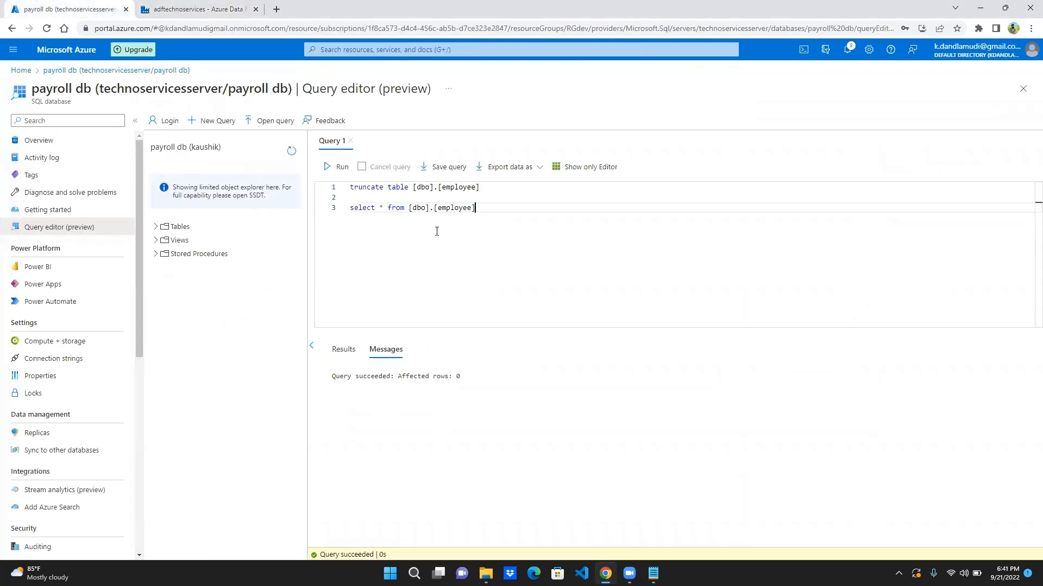
key(shift+Home)
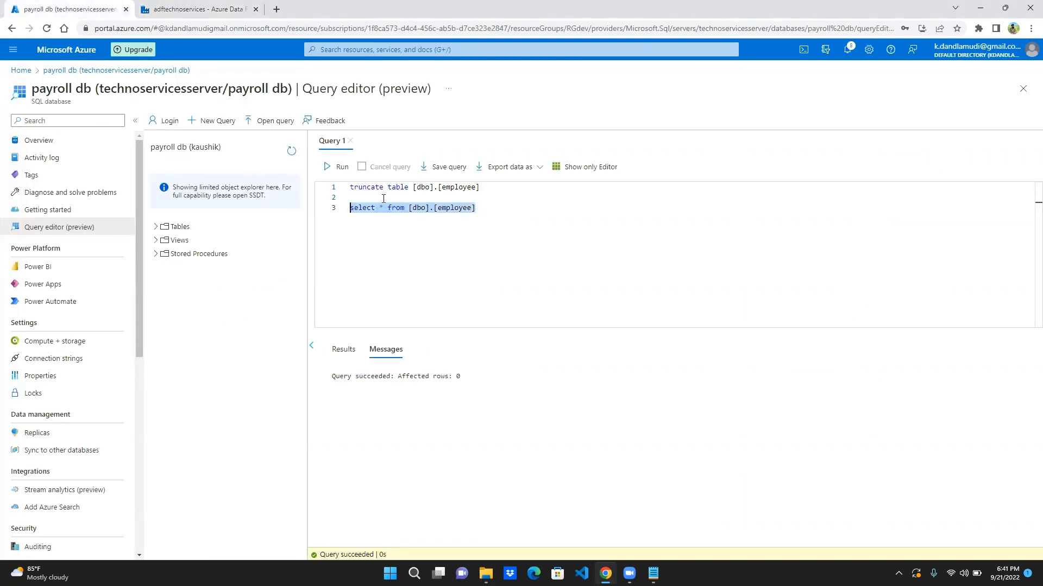
click(341, 168)
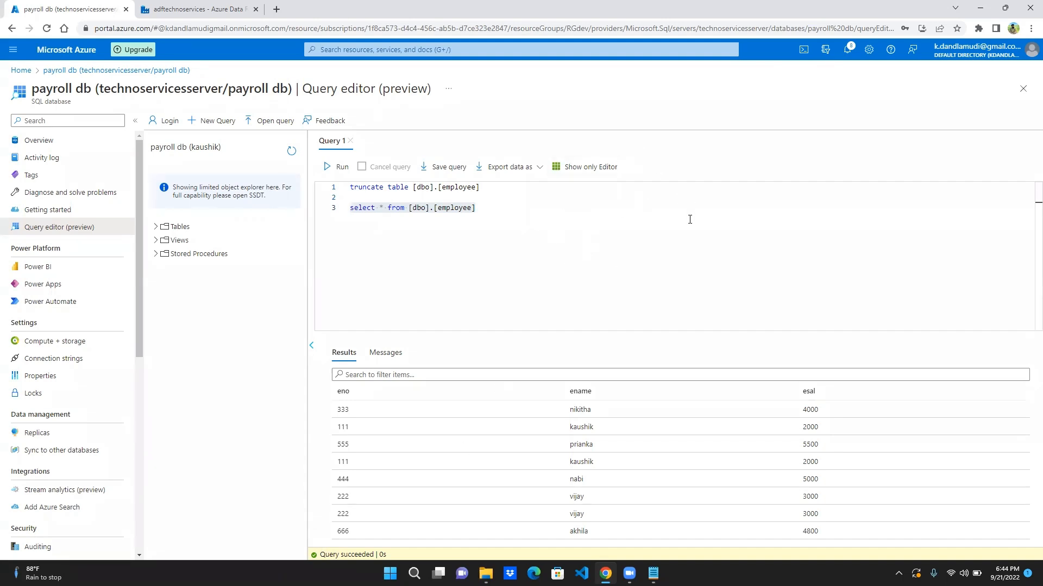
click(210, 7)
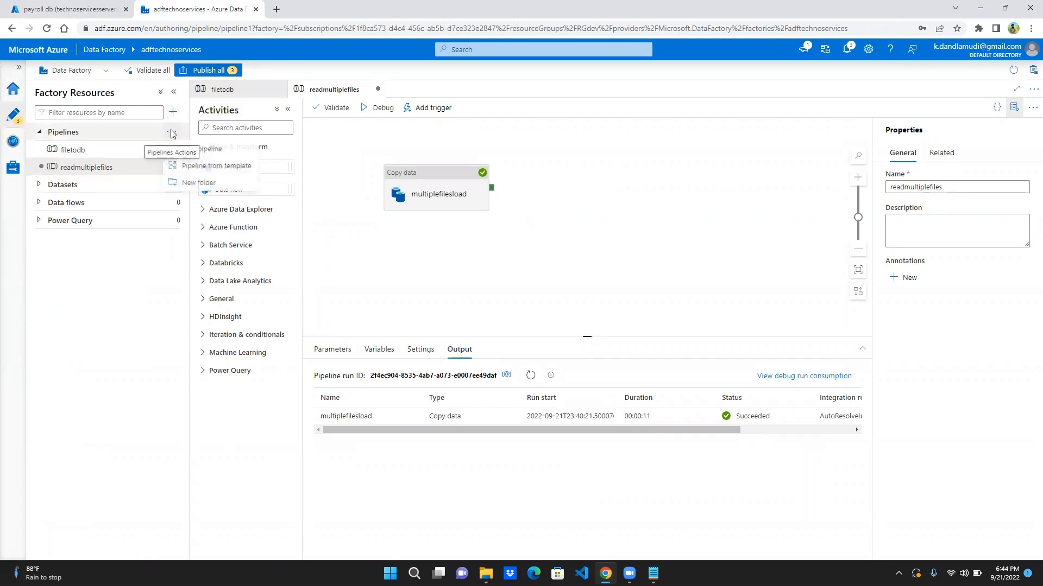
click(171, 134)
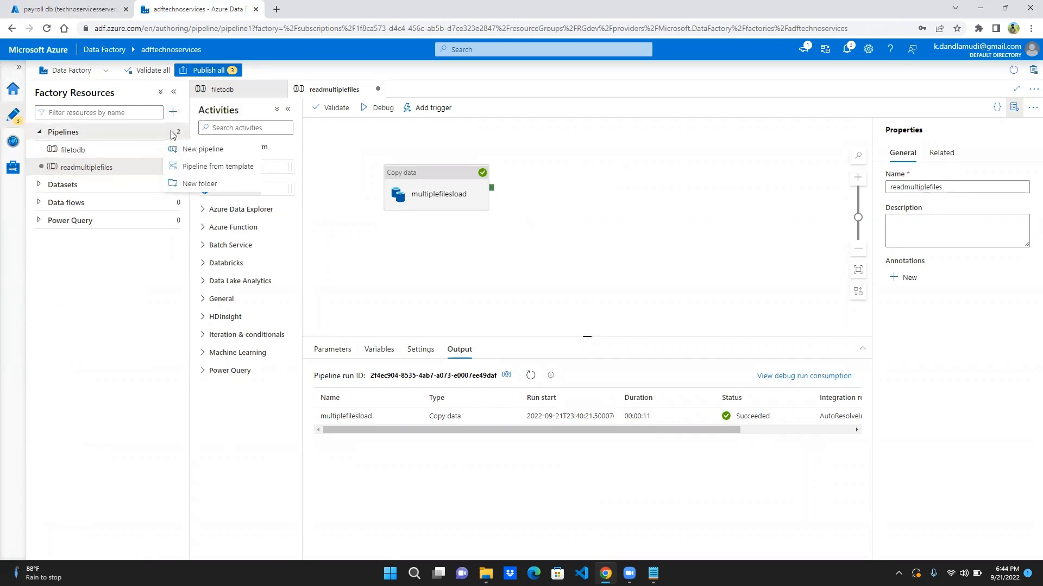
click(116, 292)
click(70, 9)
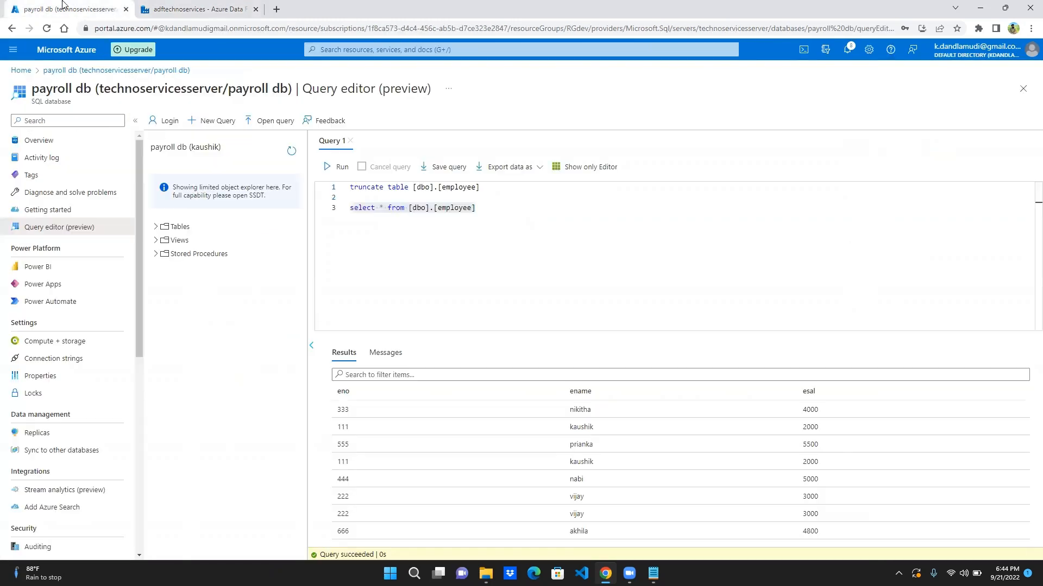
- Return to the Azure portal home, discarding the unsaved query edits, and list the containers of the movie files storage account
click(27, 76)
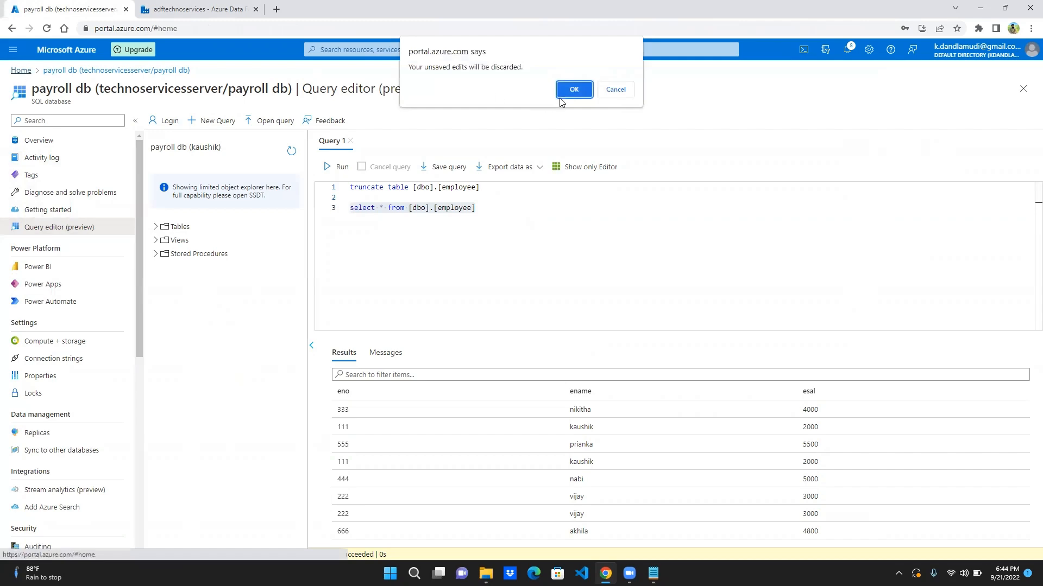
click(583, 91)
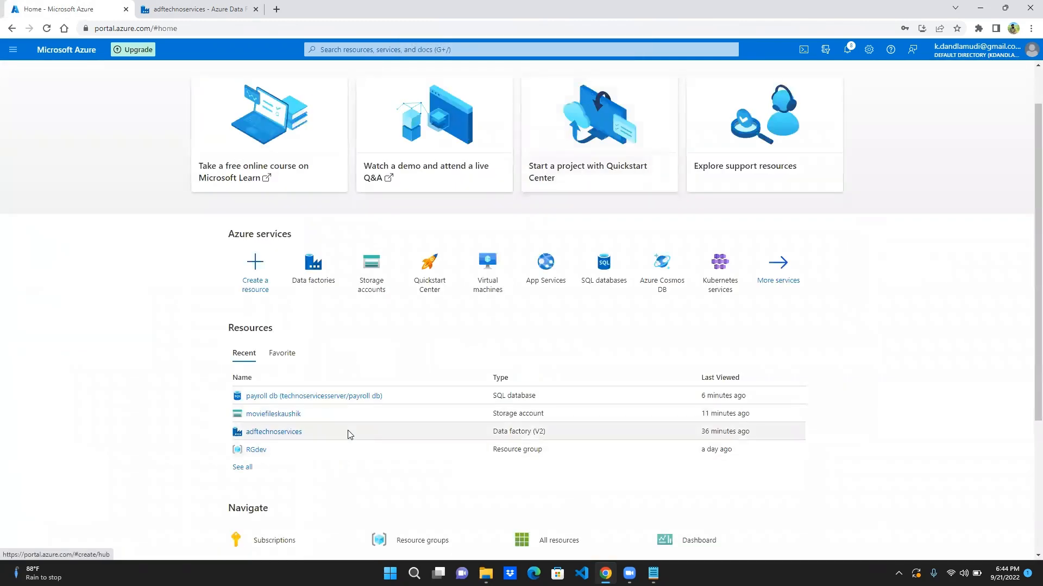
click(271, 414)
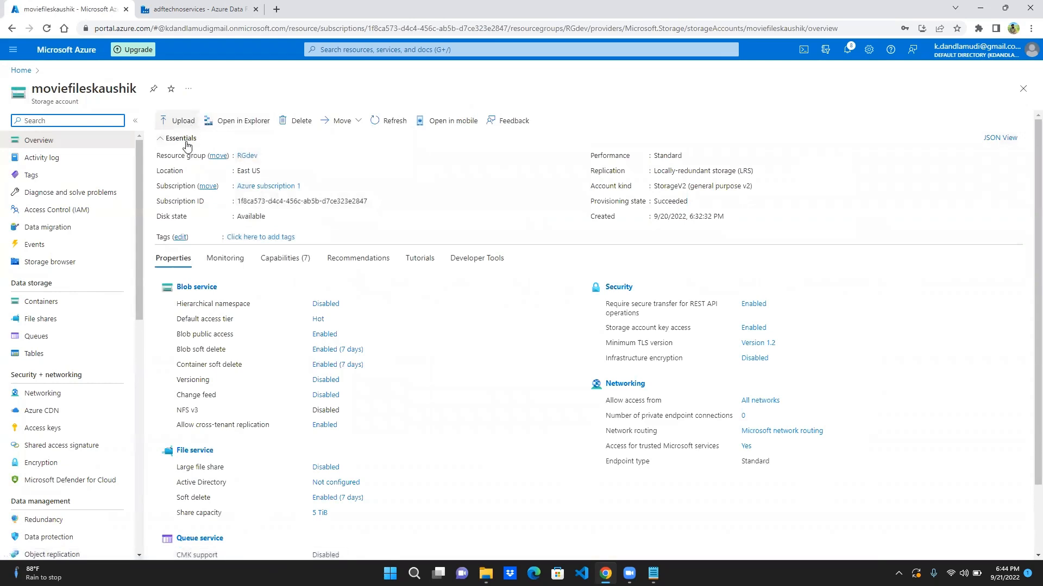
click(55, 300)
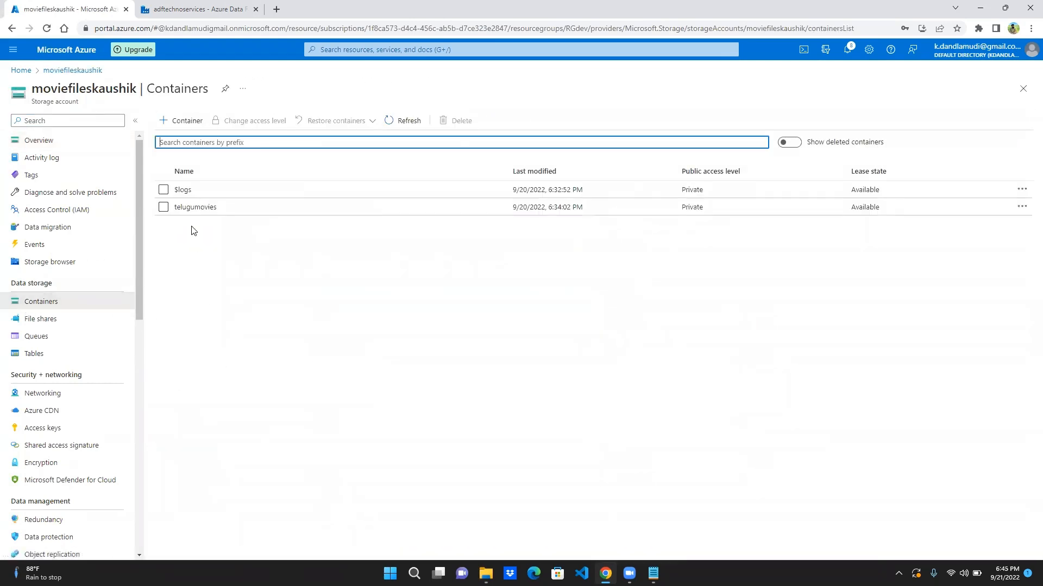
- Create a container named output in the storage account with private access
click(188, 122)
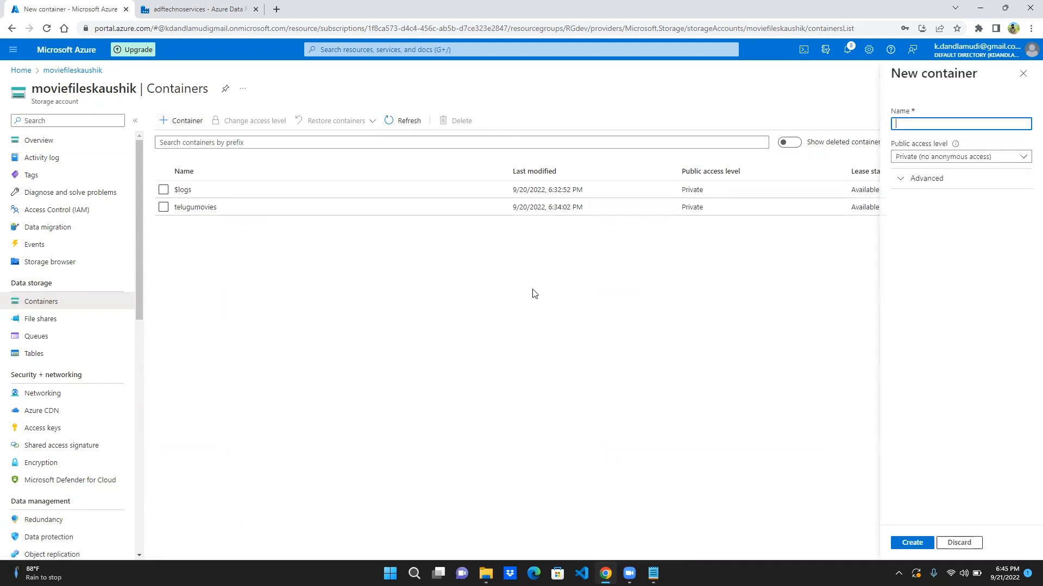
text(cutfput)
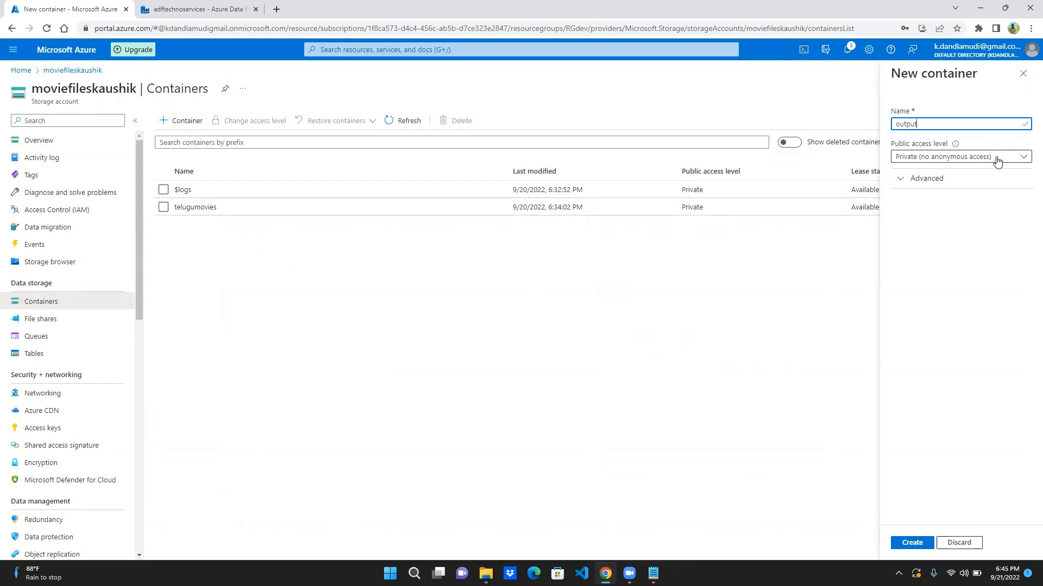
click(911, 543)
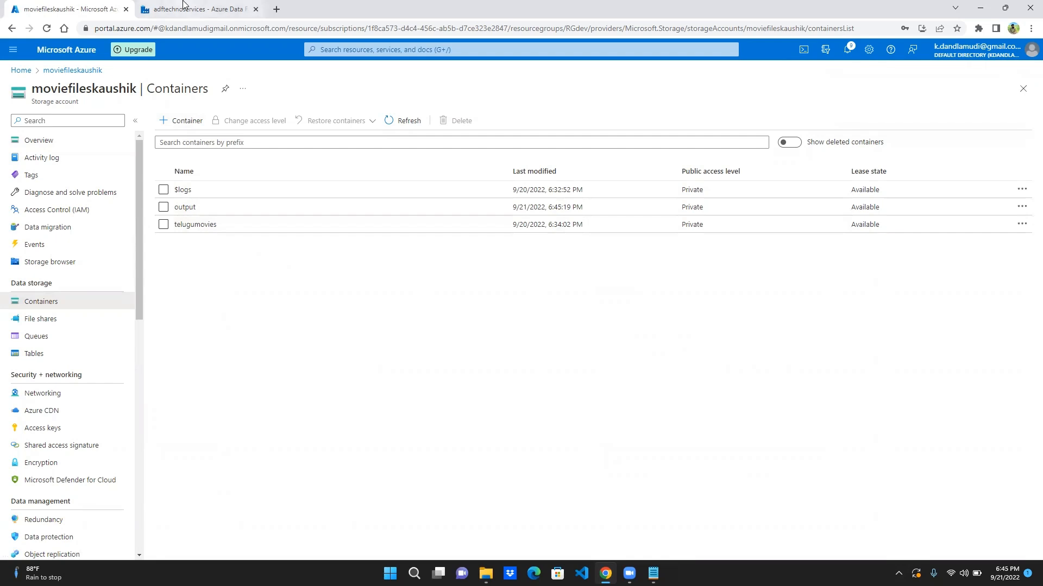
- Switch to Azure Data Factory and create a new pipeline named dbtofile
click(150, 8)
click(170, 133)
click(201, 150)
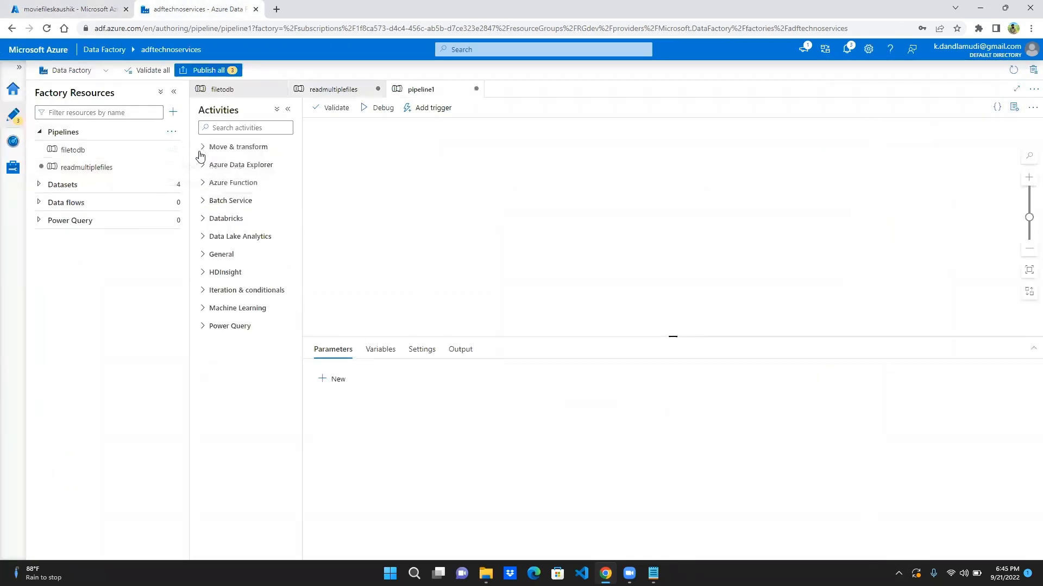
click(252, 148)
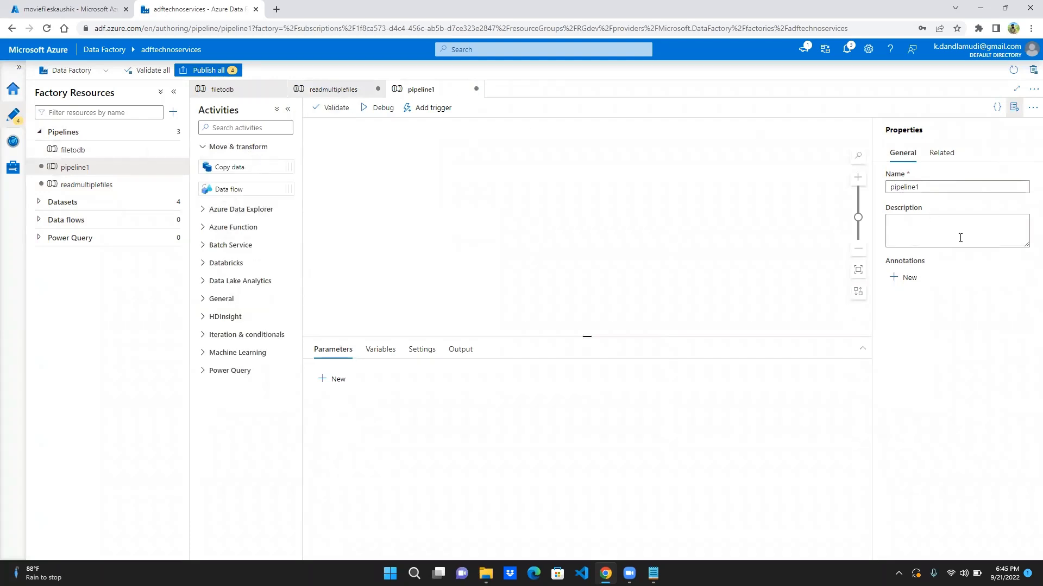
double_click(957, 190)
text(dbtofile)
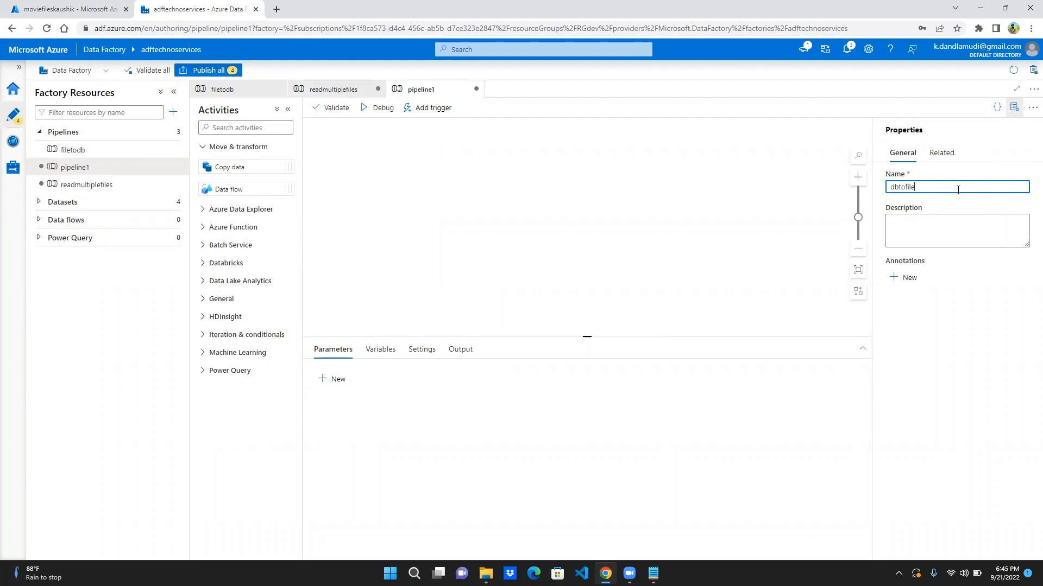
click(600, 262)
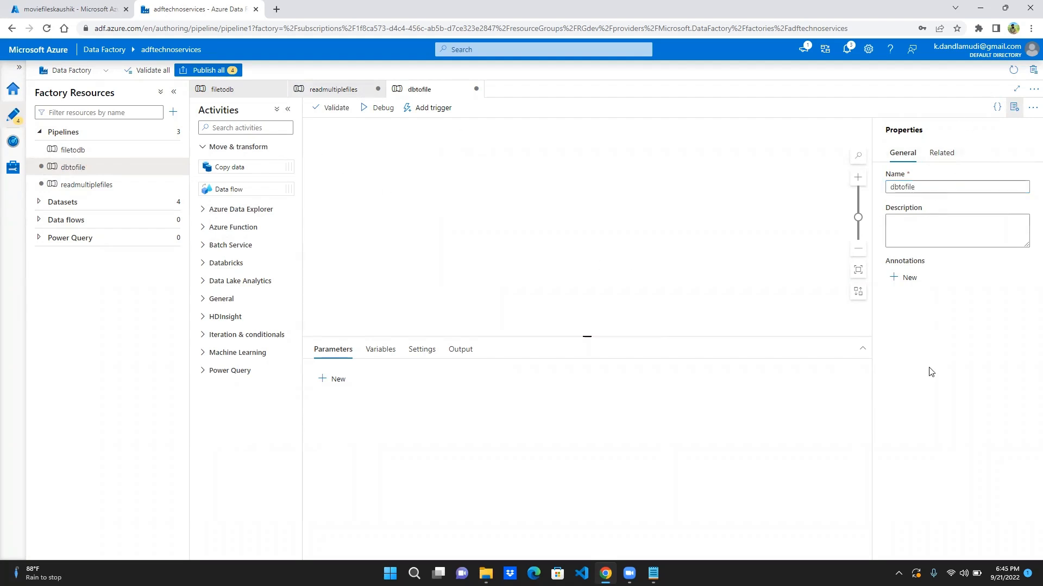
- Add a Copy data activity to the dbtofile pipeline and name the activity dbtofile
drag(288, 169, 496, 172)
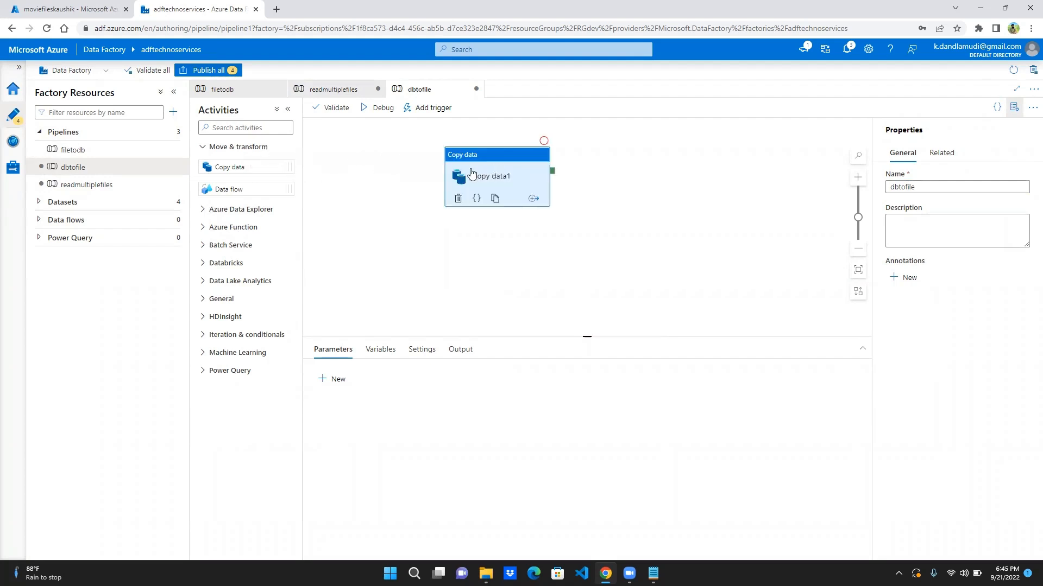
double_click(482, 391)
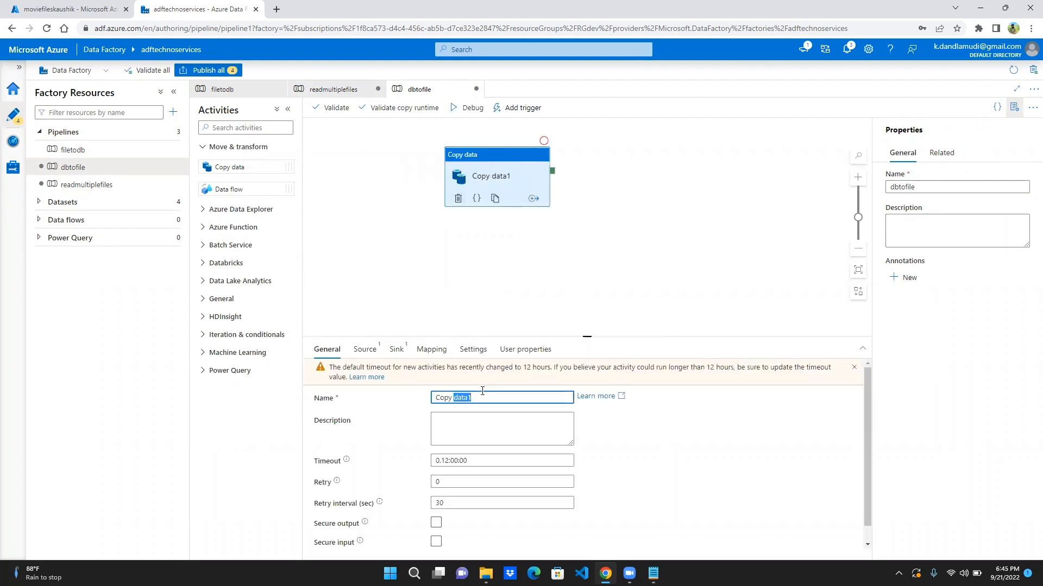
click(483, 391)
text(dbtofile)
- Start a new source dataset for the dbtofile copy activity, using Azure SQL Database as the data store
click(374, 353)
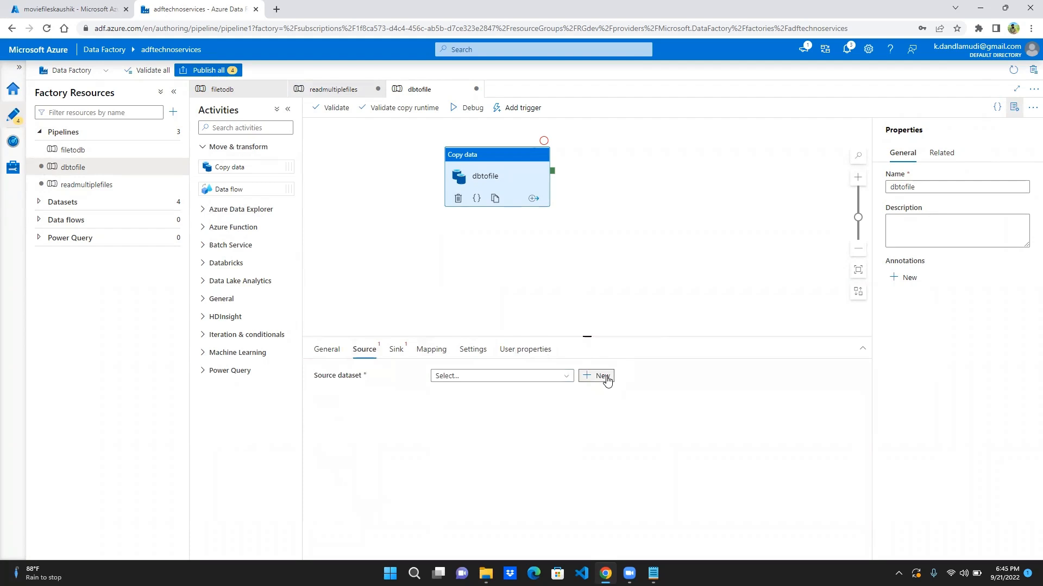
click(605, 377)
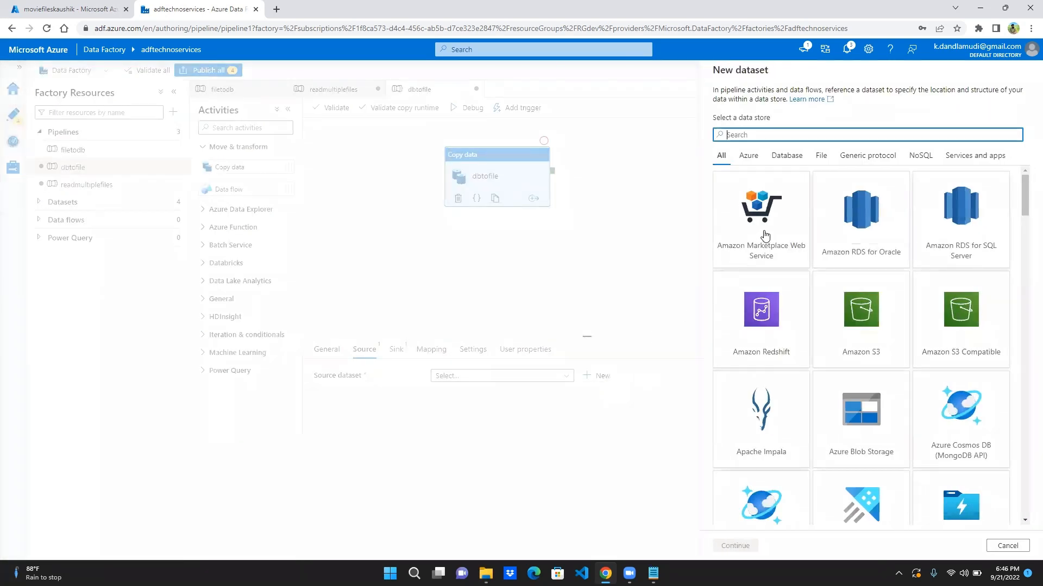
scroll(849, 371, down, 2)
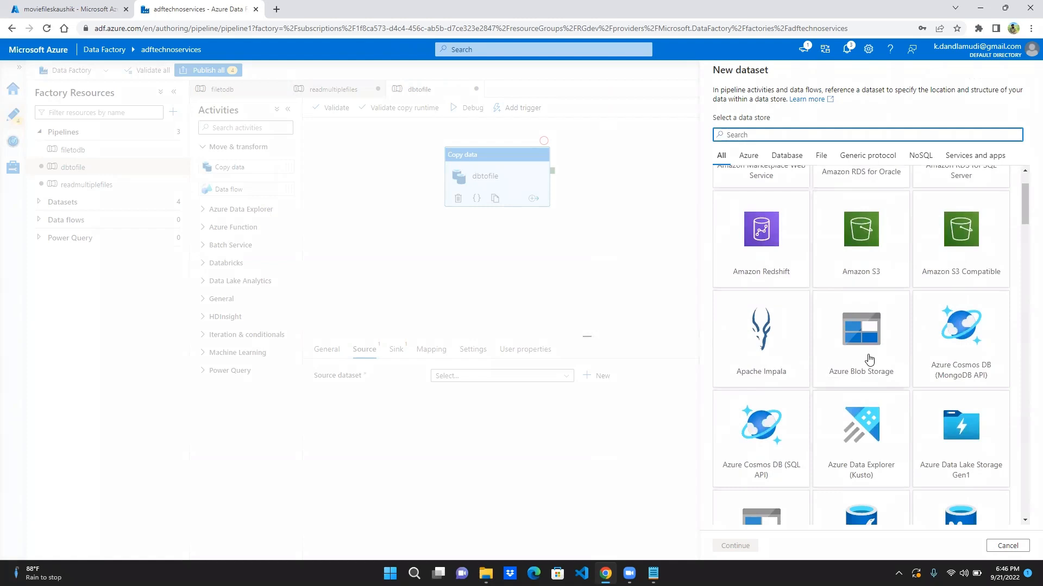
click(869, 360)
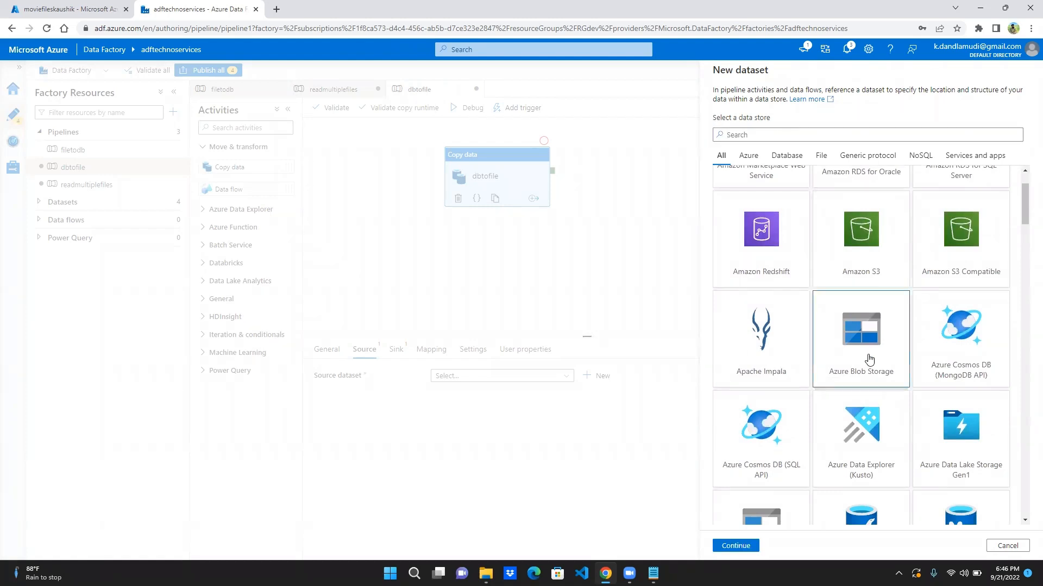
scroll(887, 427, down, 3)
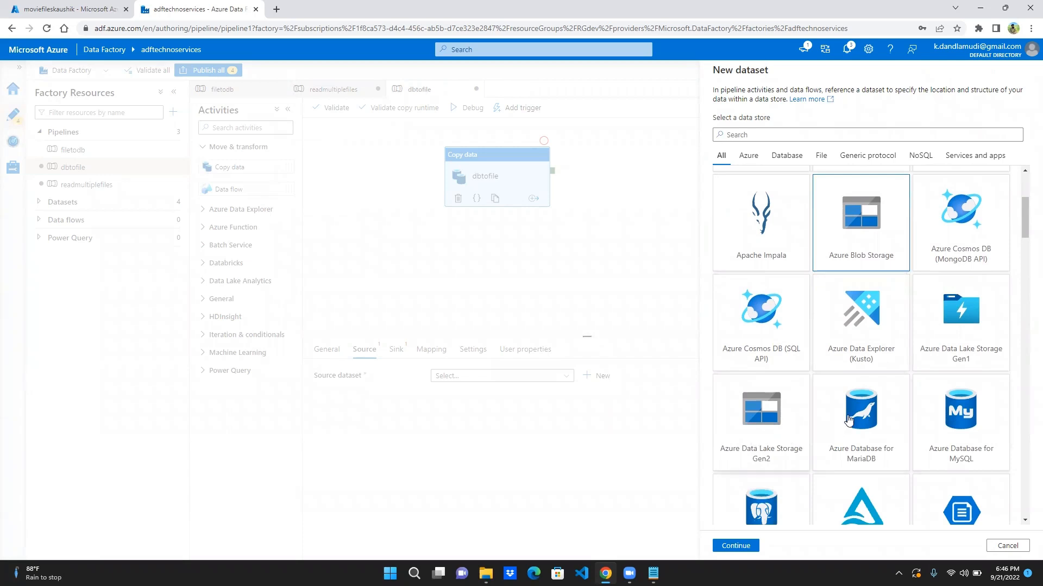
click(989, 423)
scroll(990, 423, down, 2)
scroll(989, 423, down, 3)
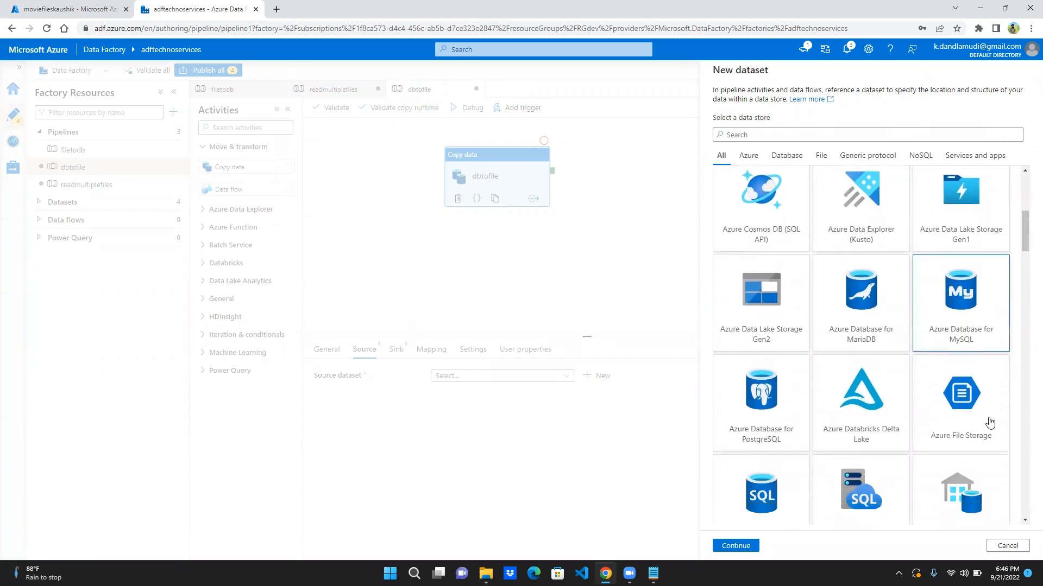
click(776, 384)
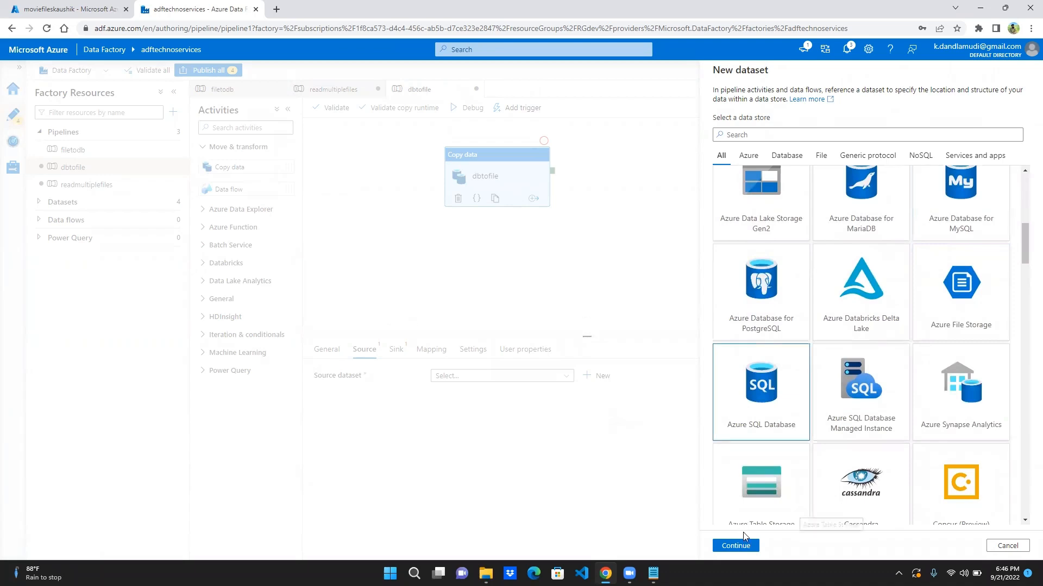
click(744, 548)
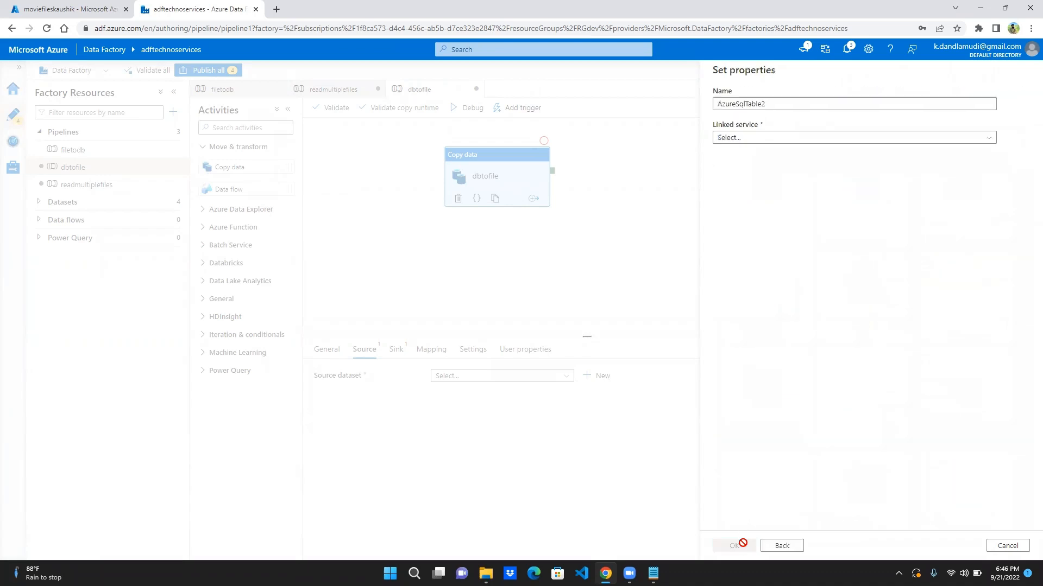
- Create the source dataset as dsemployee with linked service lnkpayroll and table dbo.employee, importing the schema from connection/store
click(780, 142)
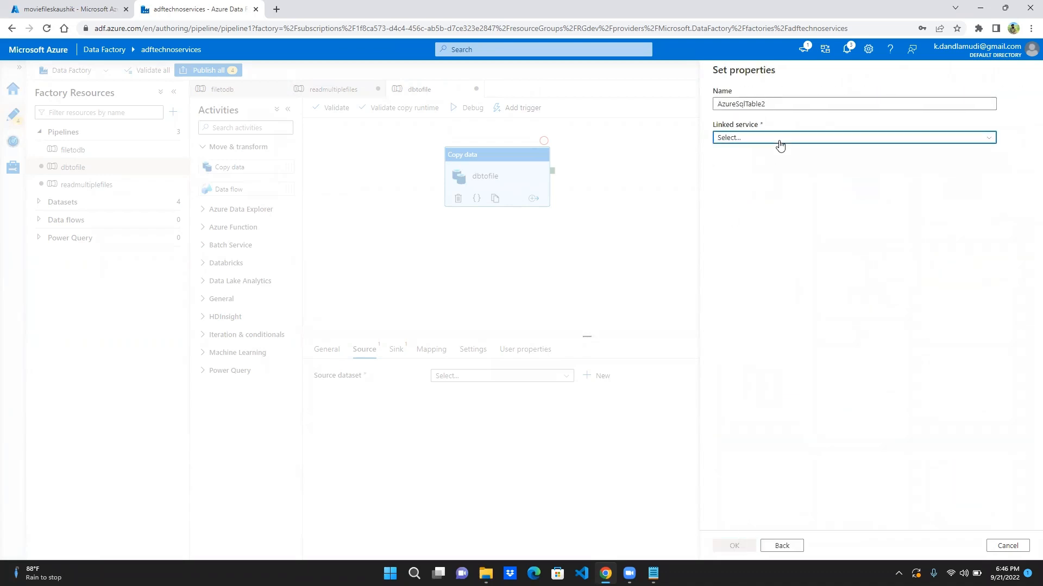
click(762, 208)
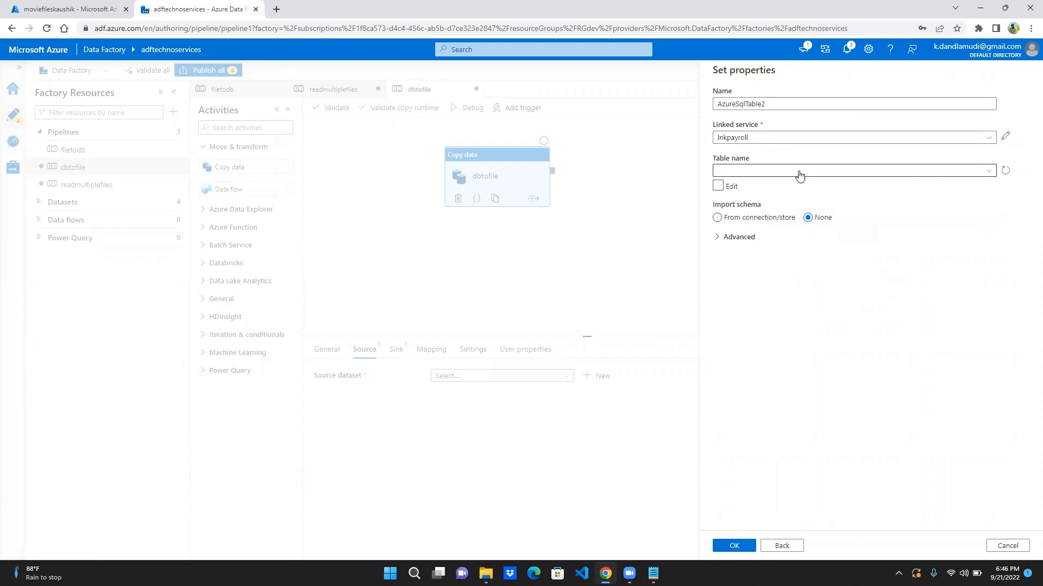
double_click(790, 103)
text(dsemployee)
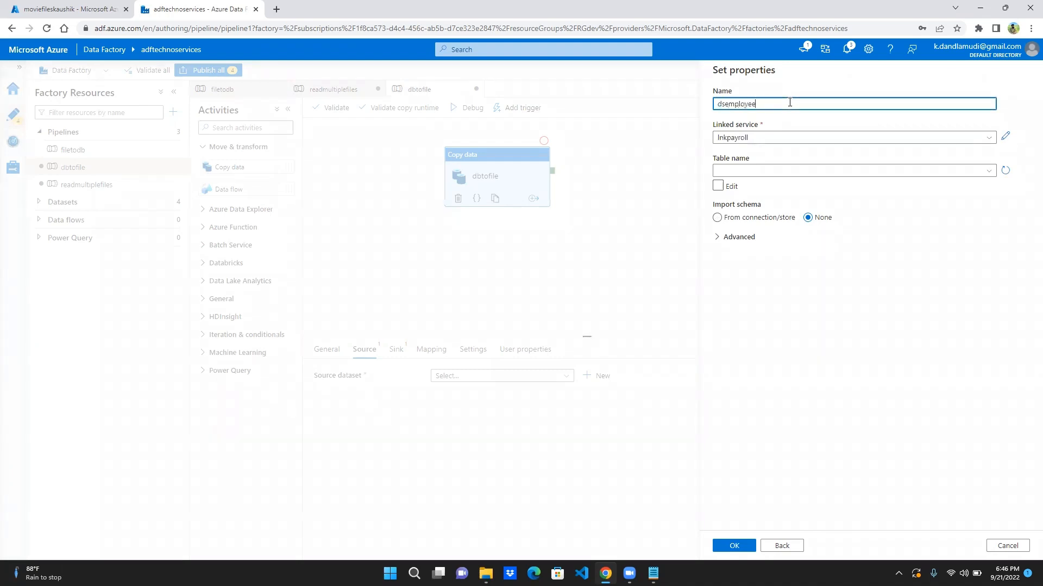
click(856, 176)
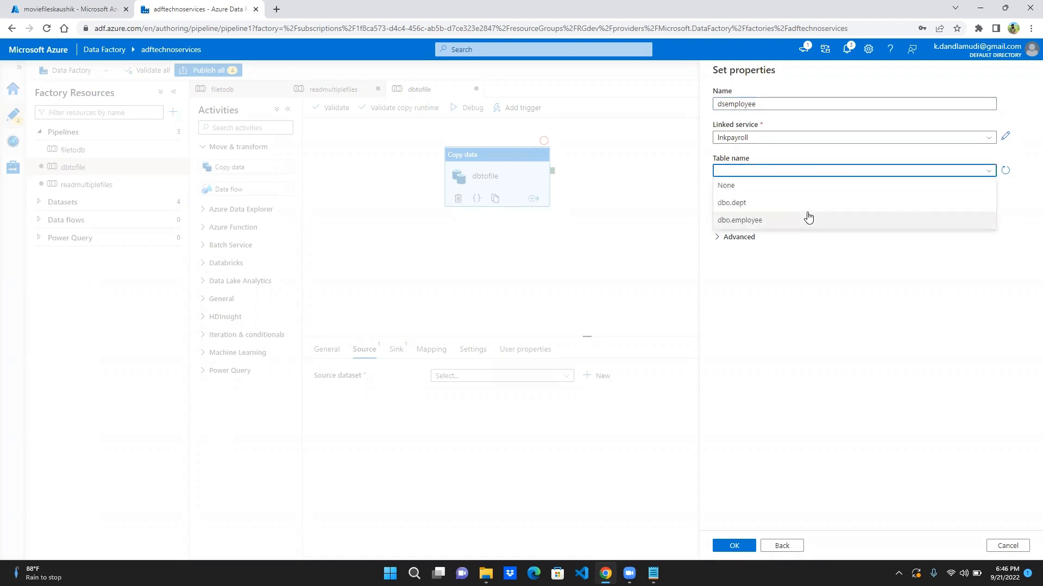
click(808, 219)
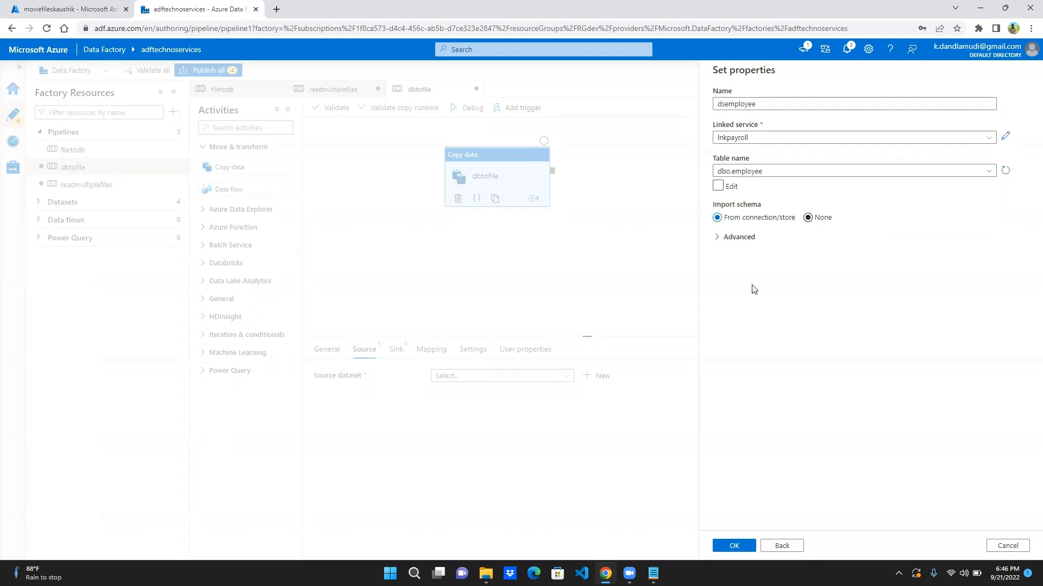
click(730, 546)
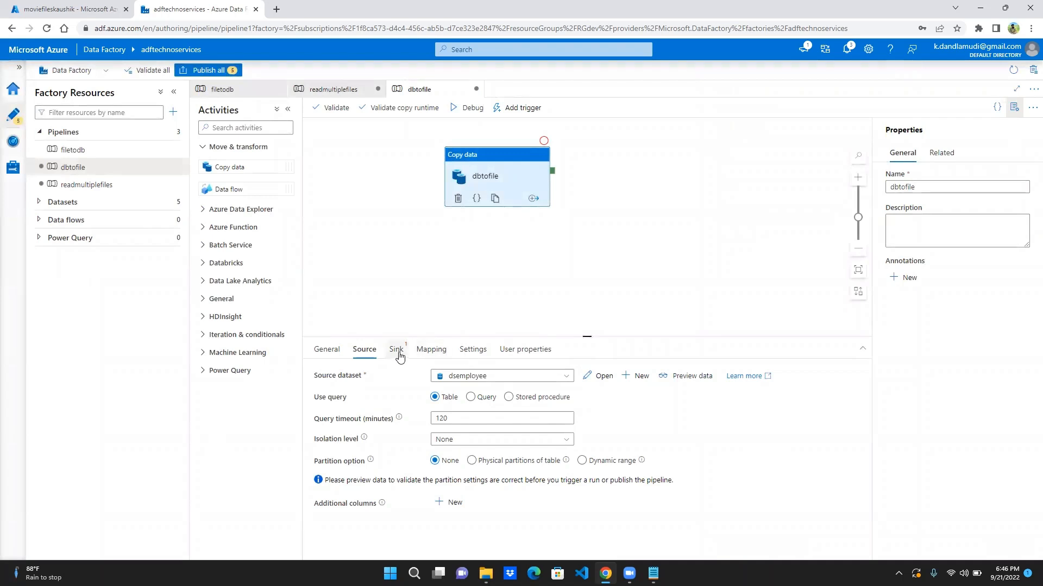
- Switch the dbtofile copy source from table to query and enter select distinct * from employee
click(470, 399)
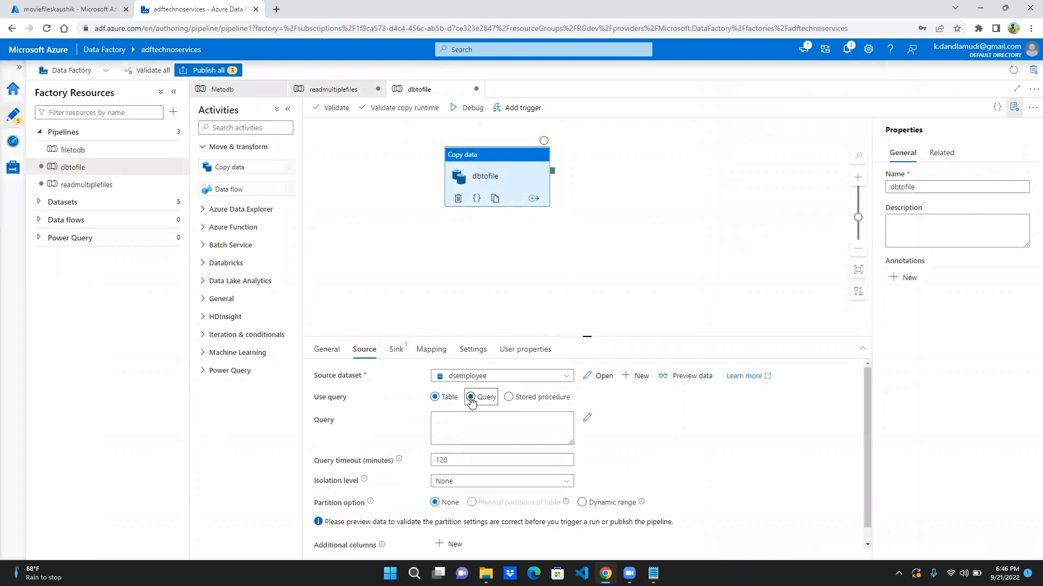
click(460, 417)
text(select )
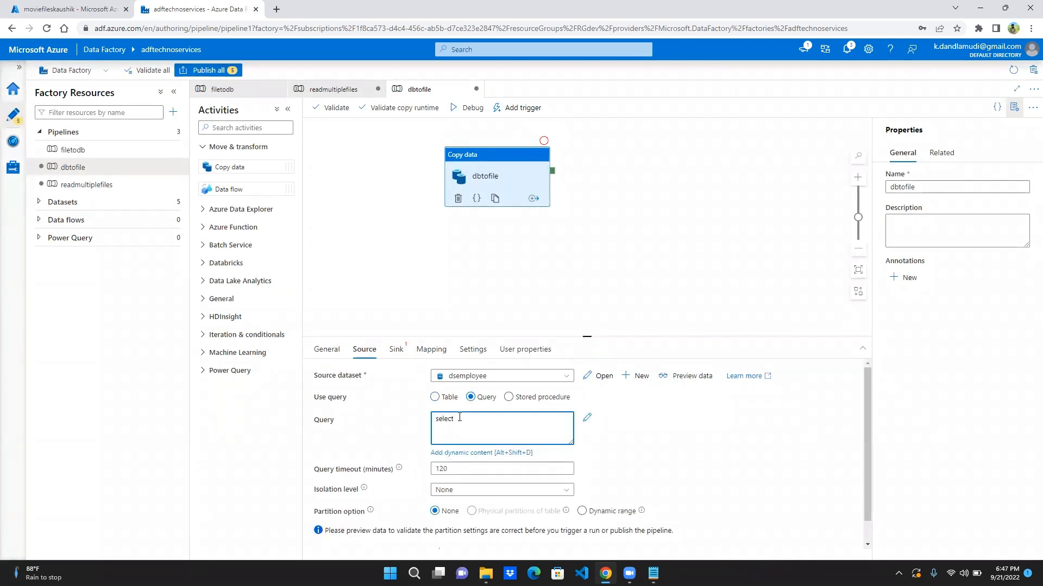
text(* from rmploym)
key(BackSpace)
key(BackSpace)
key(BackSpace)
key(BackSpace)
key(BackSpace)
key(BackSpace)
key(BackSpace)
key(BackSpace)
key(BackSpace)
key(BackSpace)
text(om employe)
text(distinct)
- Start a new sink dataset for the dbtofile copy activity, using Azure Blob Storage with the DelimitedText format
click(398, 350)
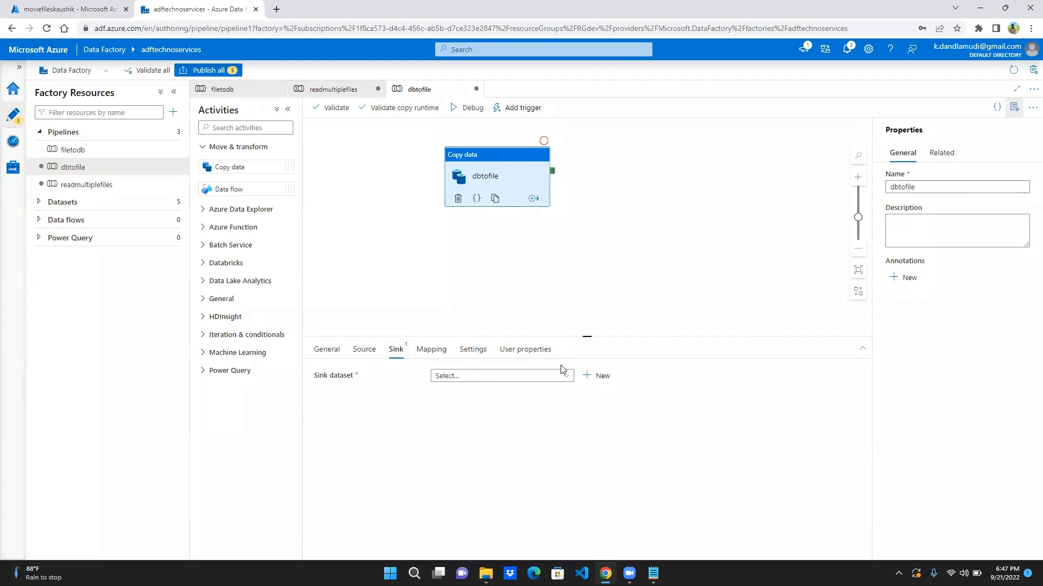
click(600, 376)
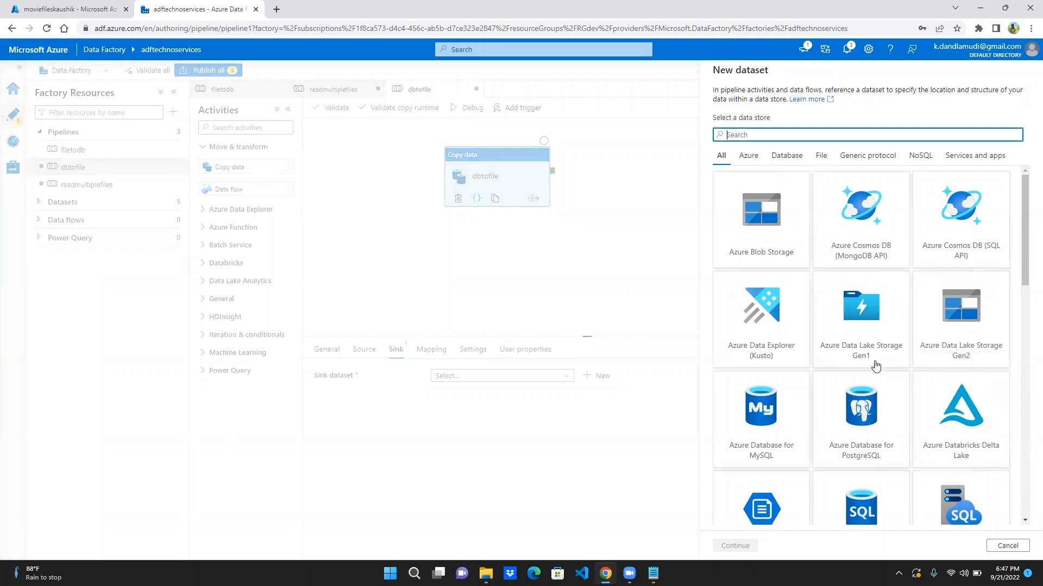
click(767, 234)
click(736, 545)
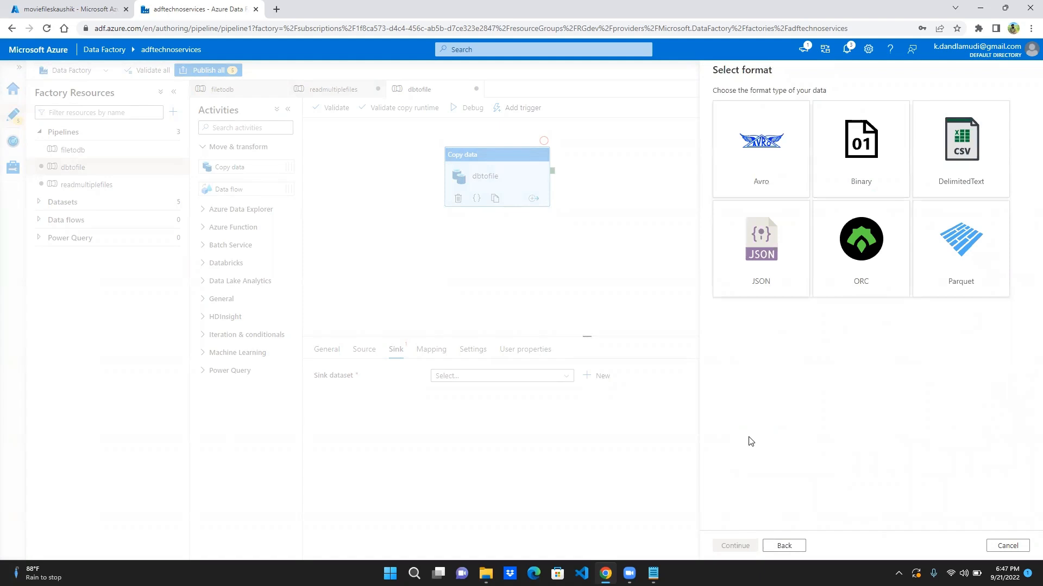
click(961, 145)
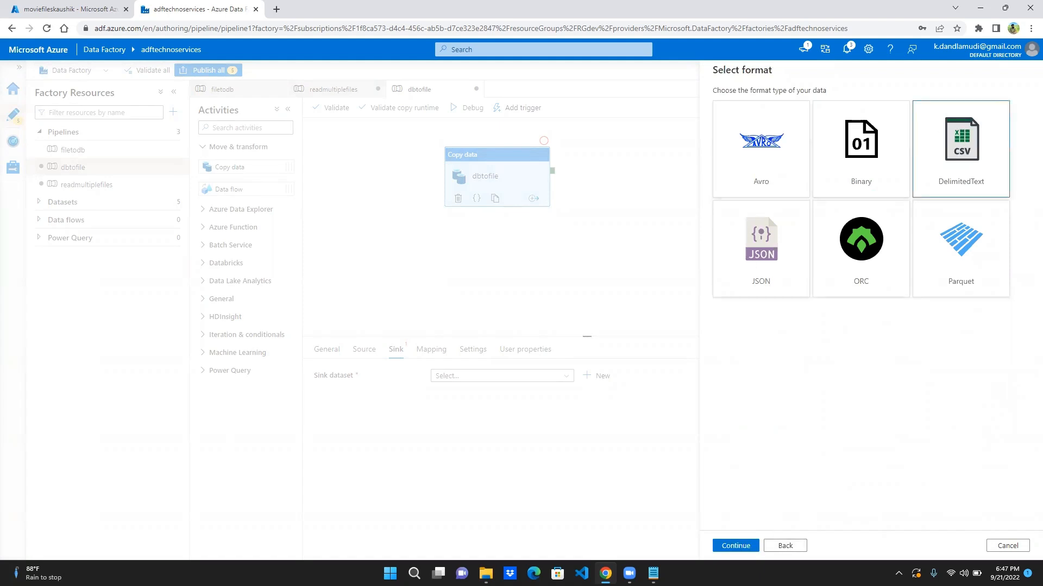
click(733, 547)
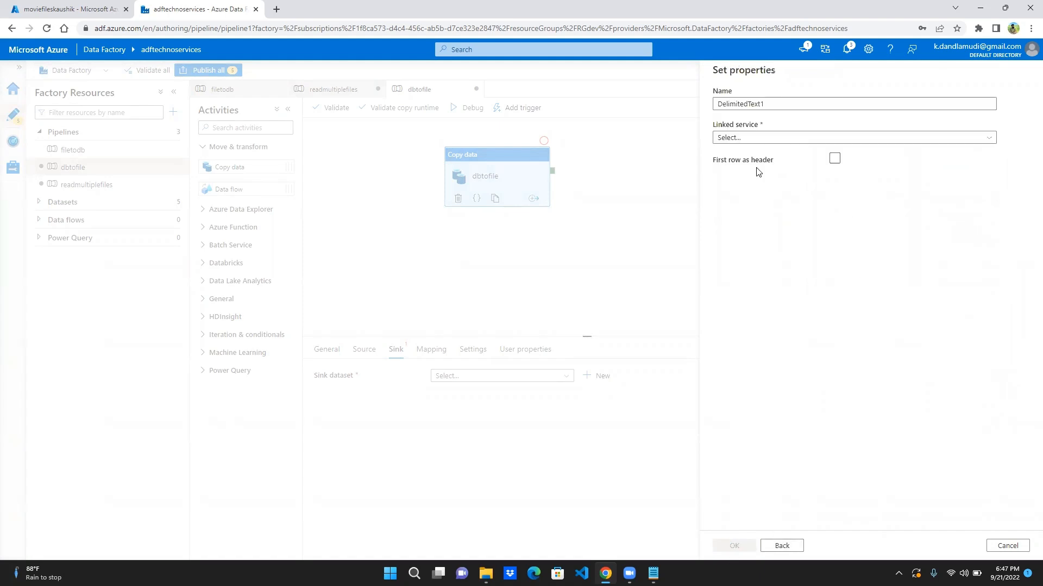
- Name the sink dataset dsempout and assign it the linked service lnkblob
click(809, 98)
double_click(809, 99)
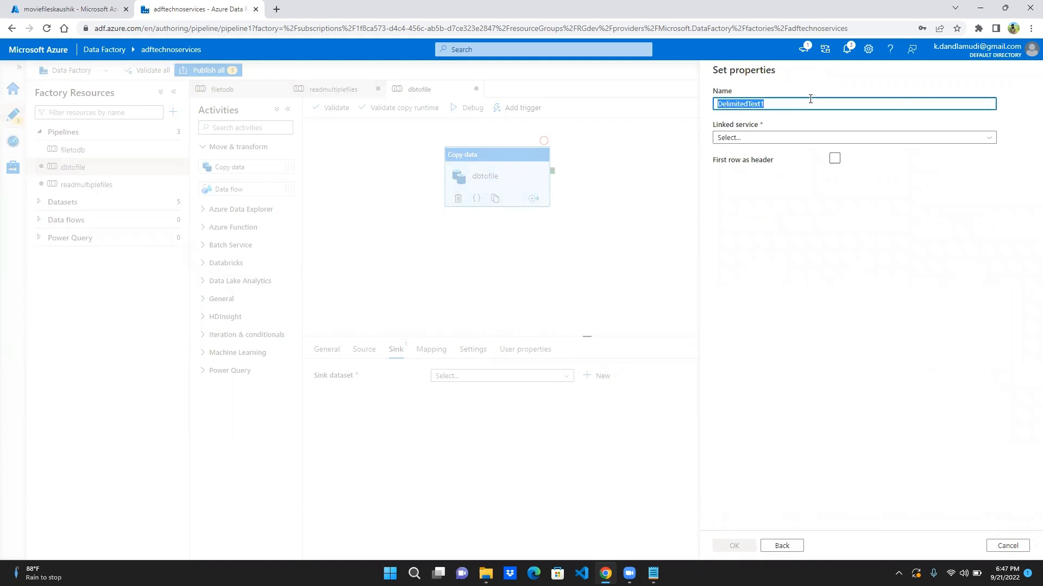
text(ds)
key(BackSpace)
text(d)
key(BackSpace)
text(s)
click(526, 25)
click(823, 109)
text(empout)
click(792, 139)
click(745, 207)
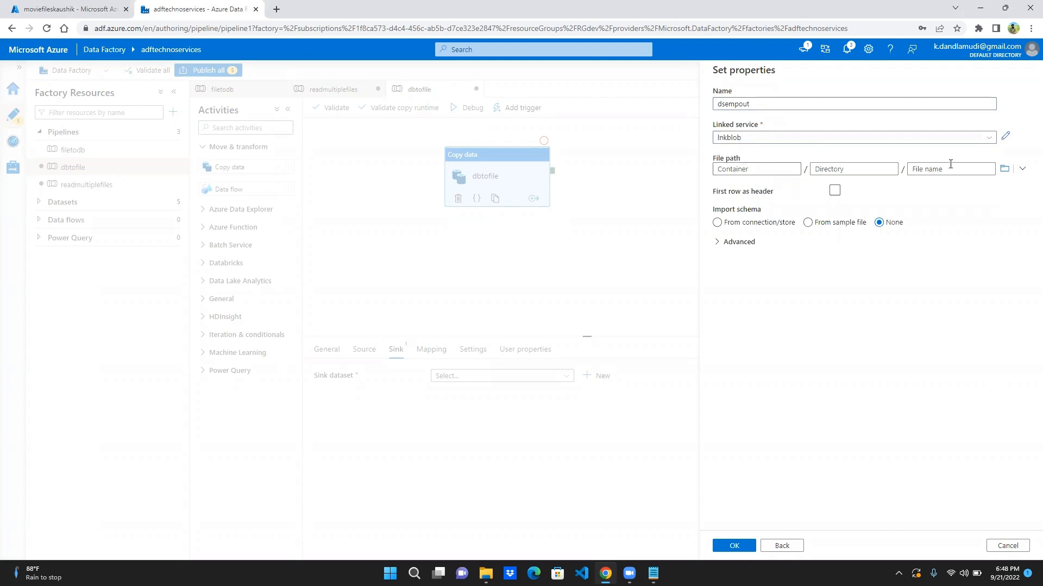
- Set the dsempout file path to the output container, treat the first row as header, and create the dataset
click(1005, 170)
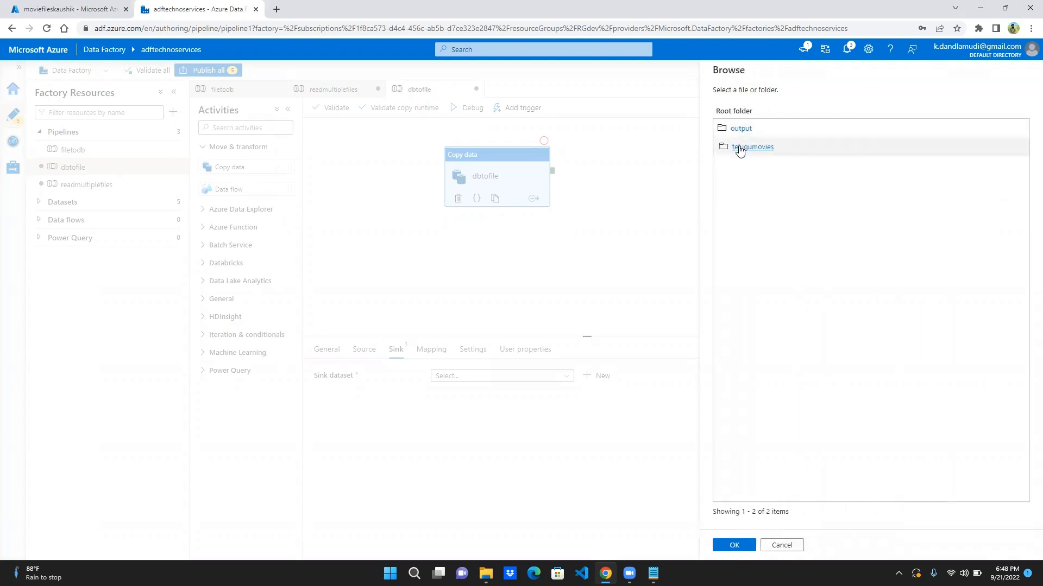
click(749, 148)
click(736, 112)
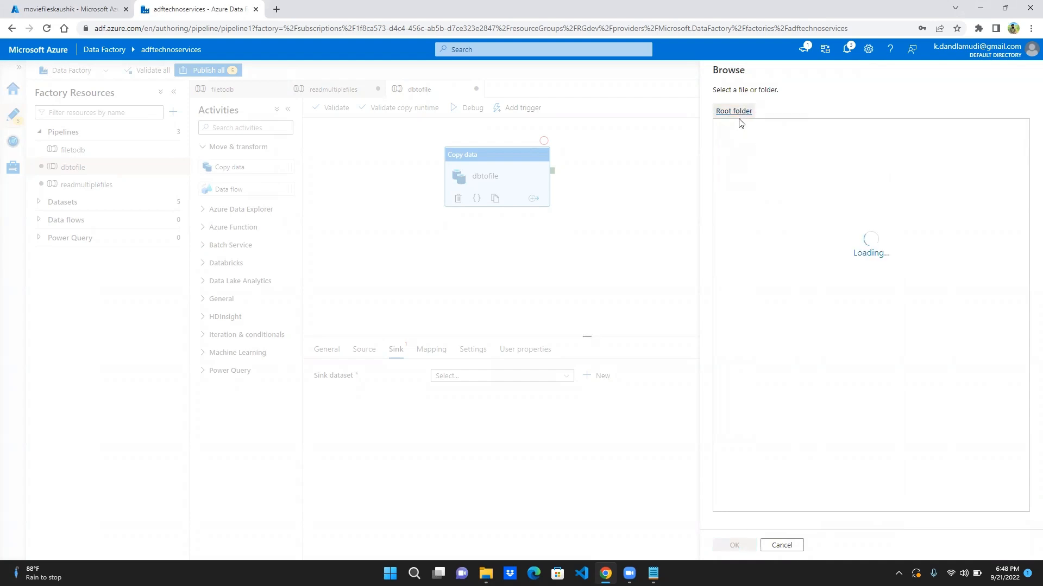
click(735, 131)
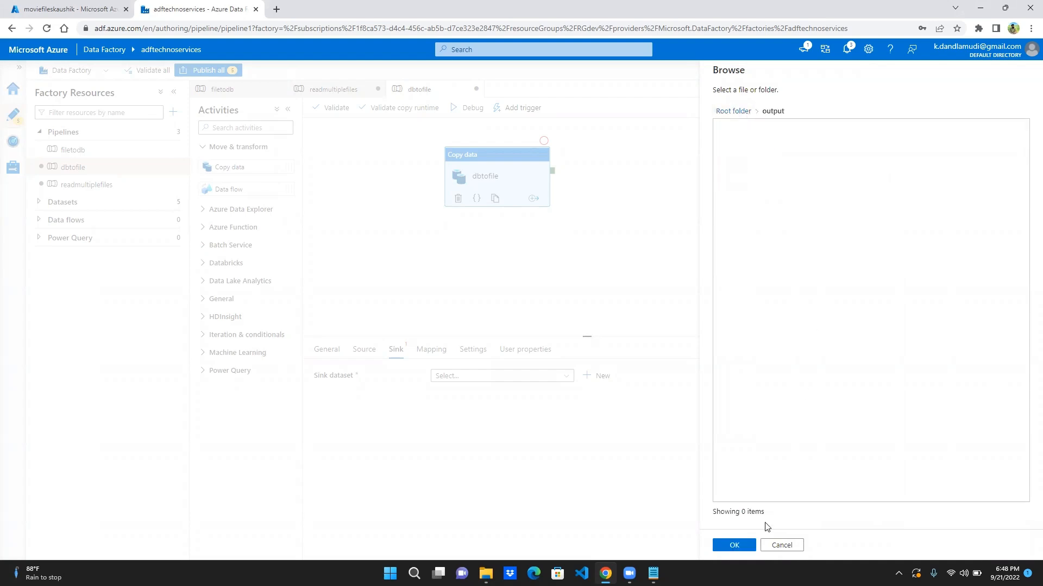
click(733, 546)
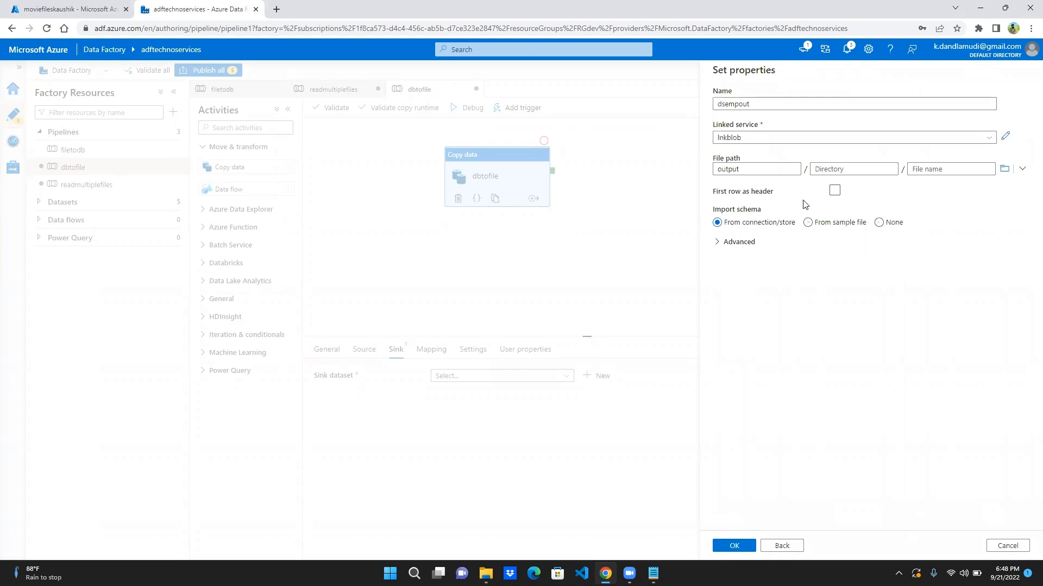
click(834, 190)
click(722, 546)
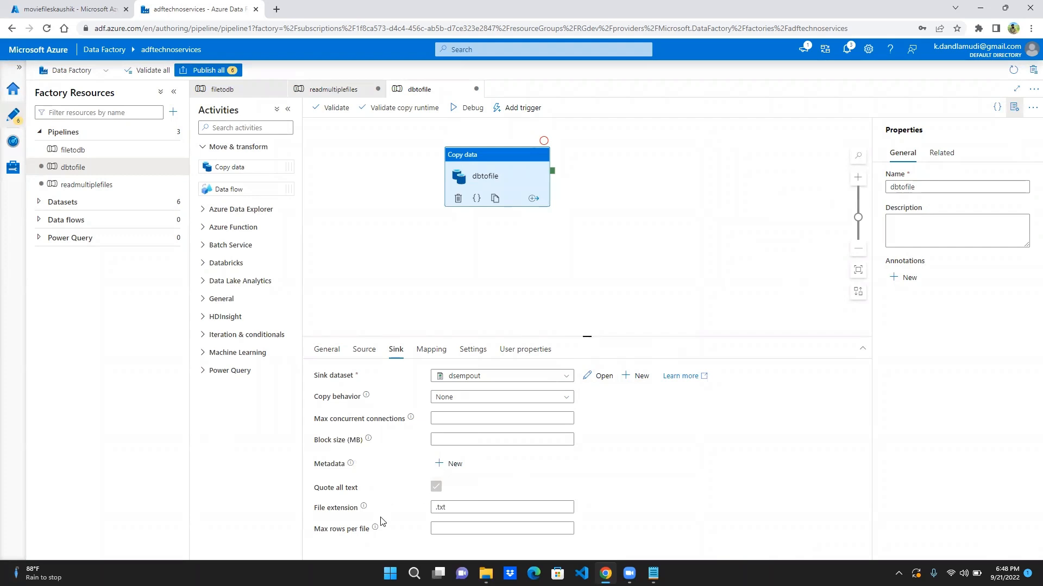
click(457, 509)
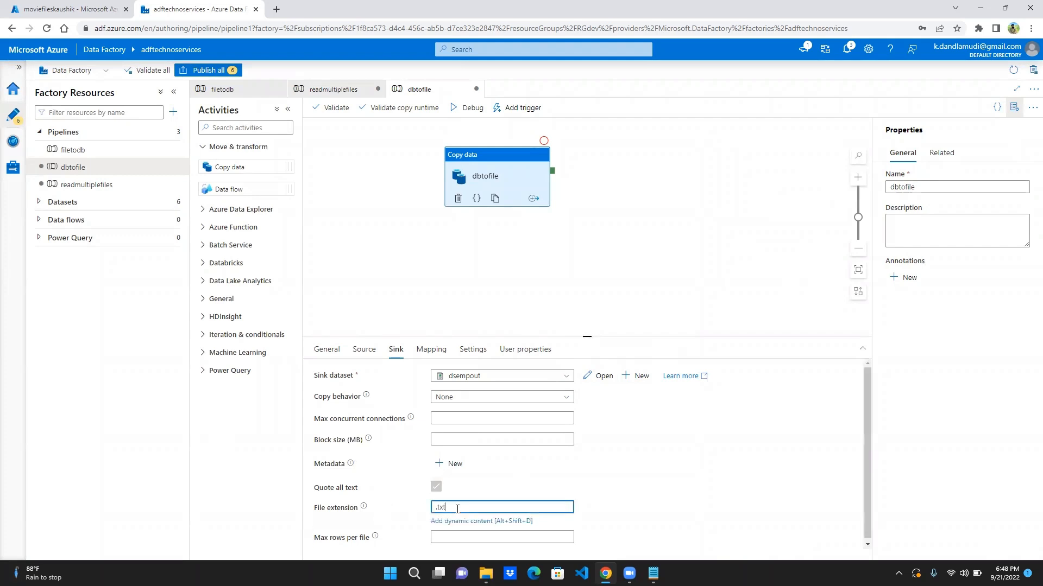
click(614, 465)
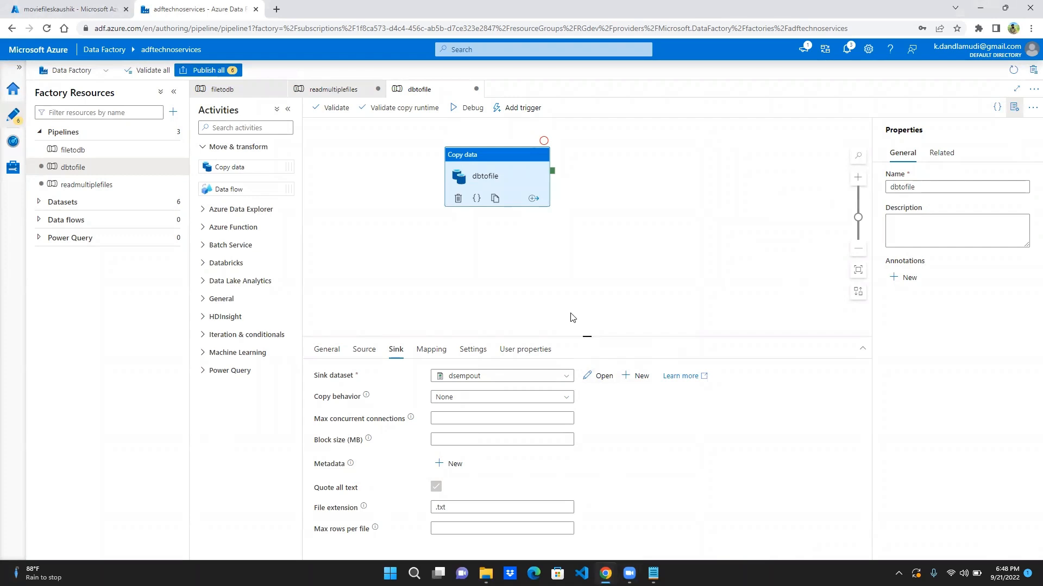
click(647, 466)
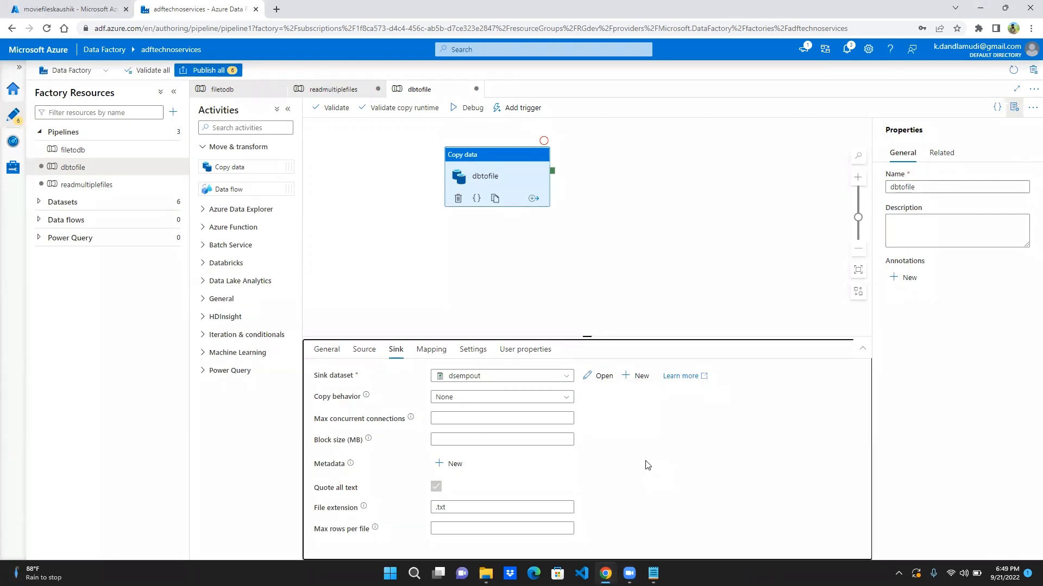
- Open the dsempout dataset and set its file name to employee.txt in the output container
click(599, 377)
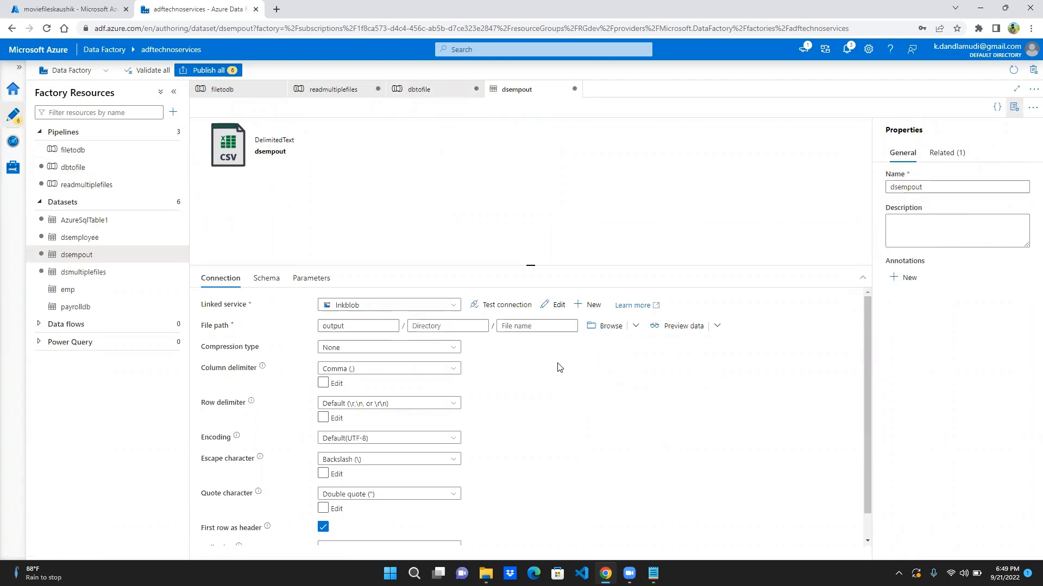
click(525, 325)
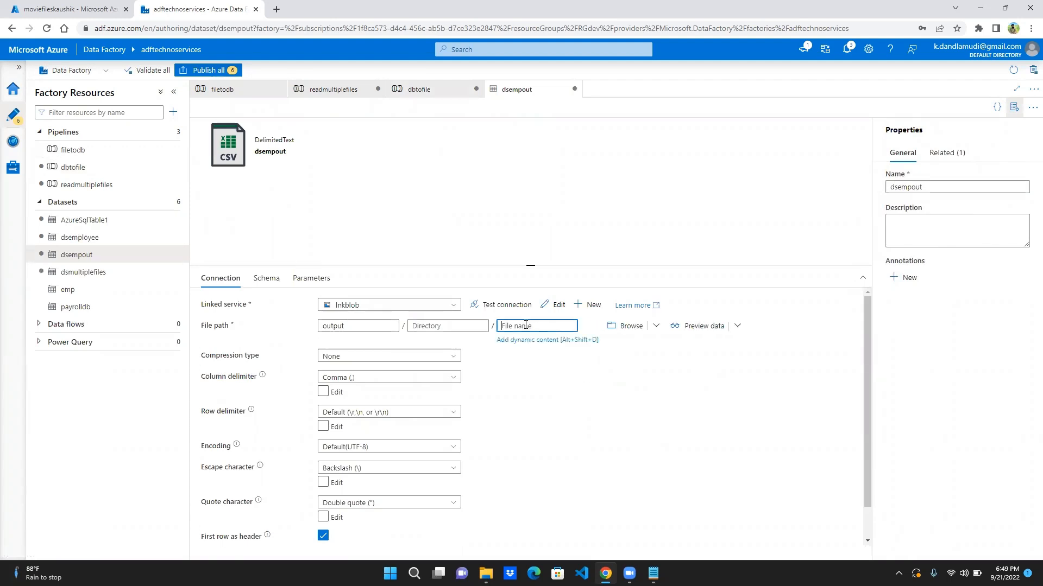
text(employee)
click(499, 231)
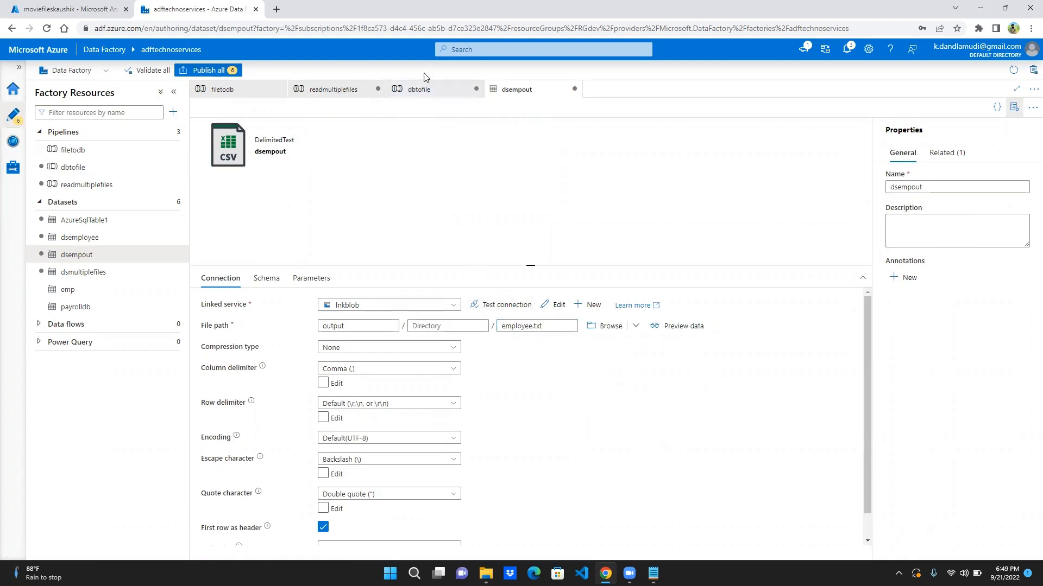
- Return to the dbtofile pipeline, validate it, and dismiss the validation output
click(420, 91)
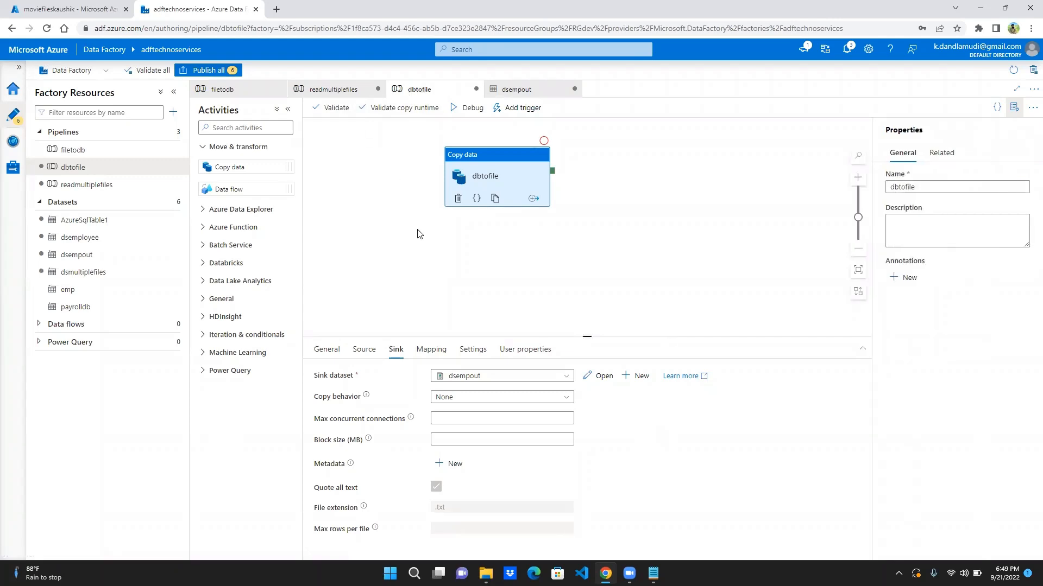
drag(416, 225, 391, 255)
click(331, 109)
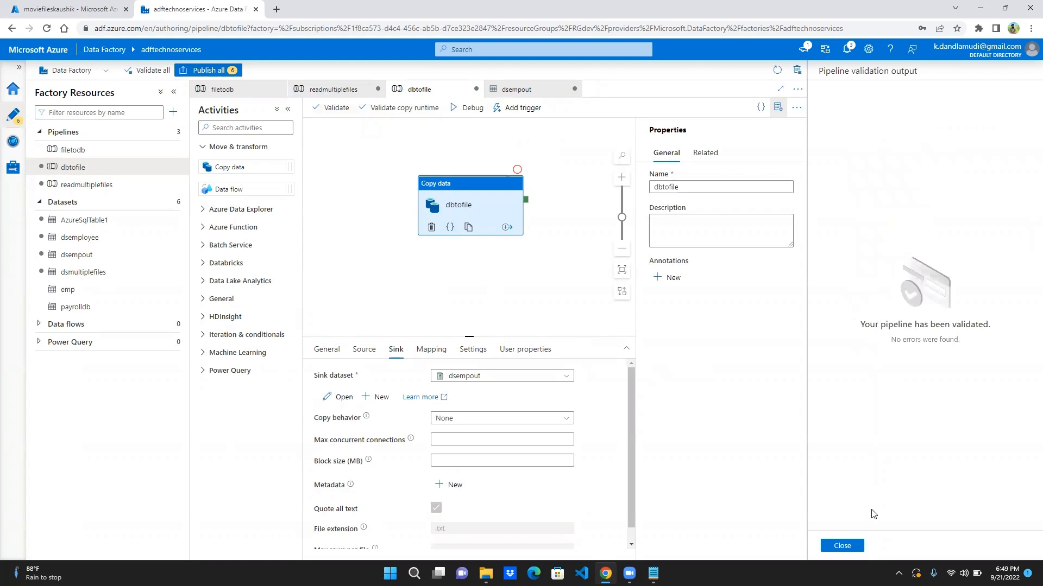
click(336, 108)
click(839, 548)
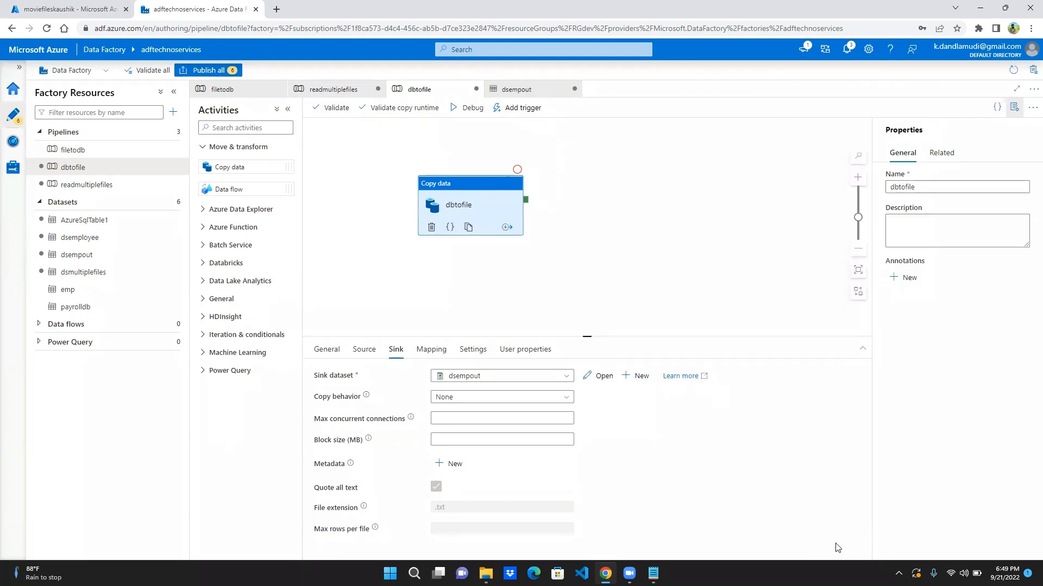
- Publish all pending changes to the factory and start a debug run of the dbtofile pipeline
click(208, 71)
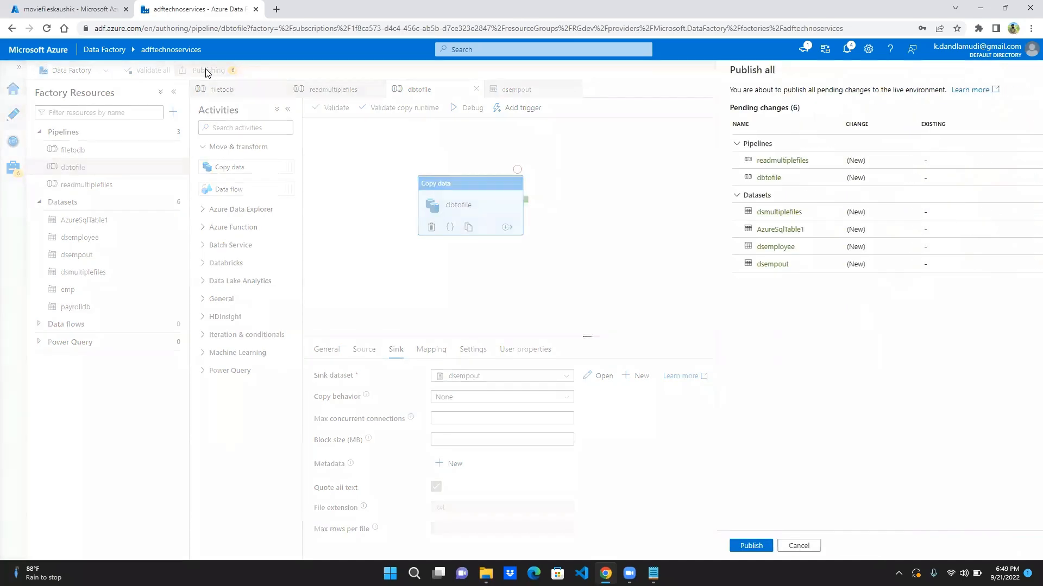
click(733, 546)
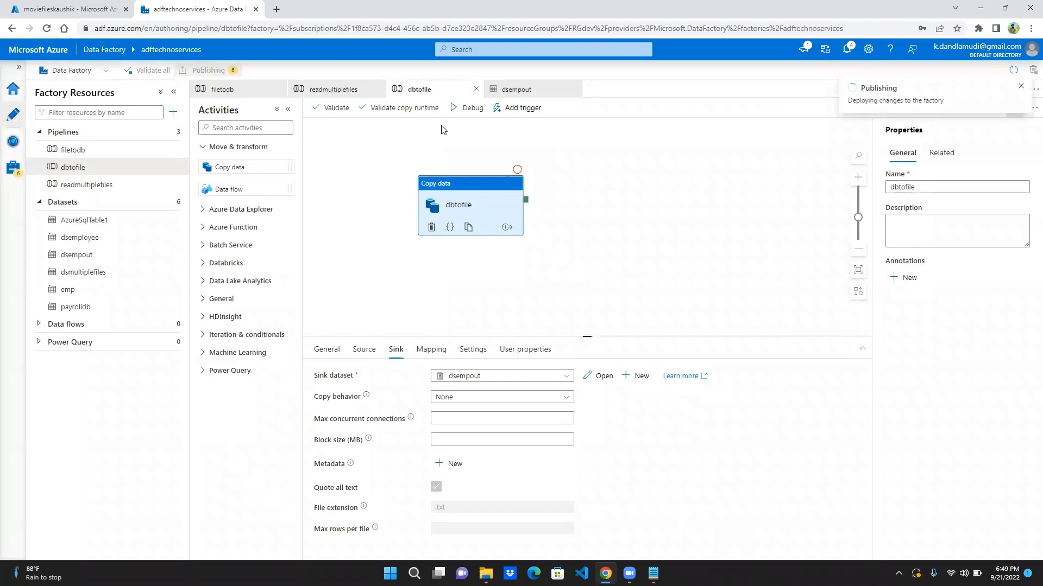
click(466, 111)
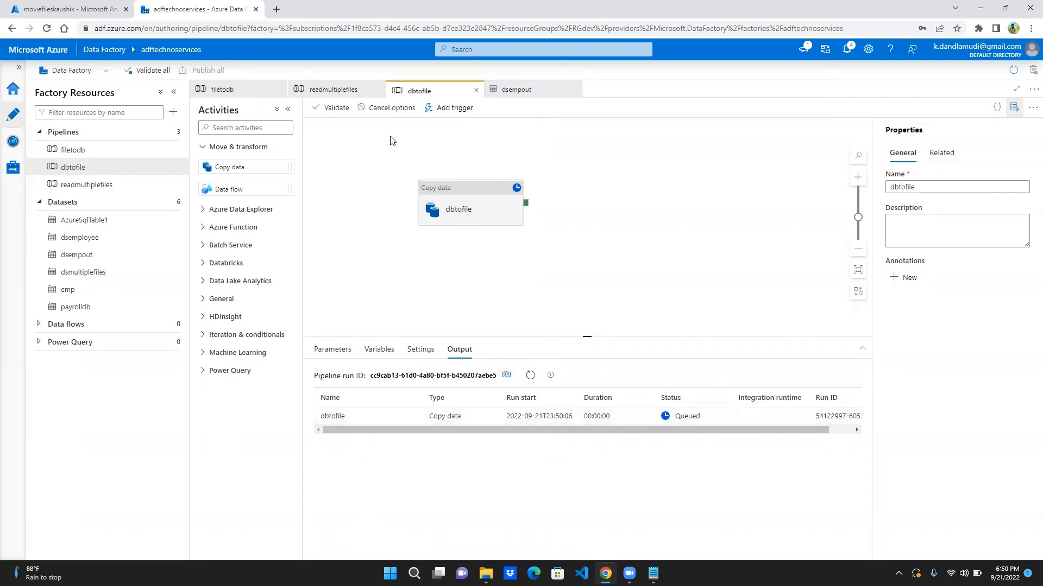
- Remove the asterisk from the dbtofile activity's source query and validate the pipeline
click(472, 197)
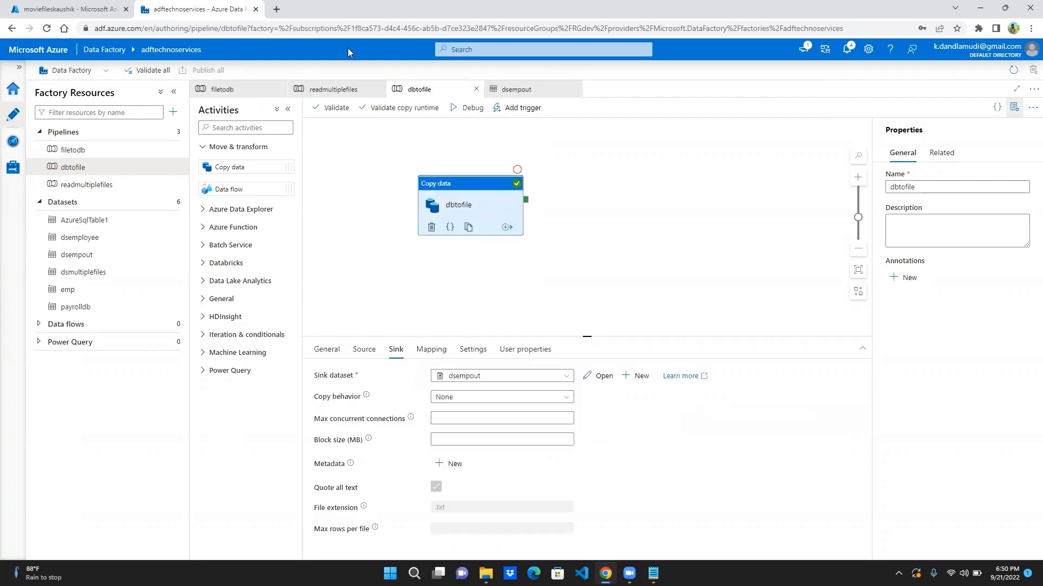
click(365, 354)
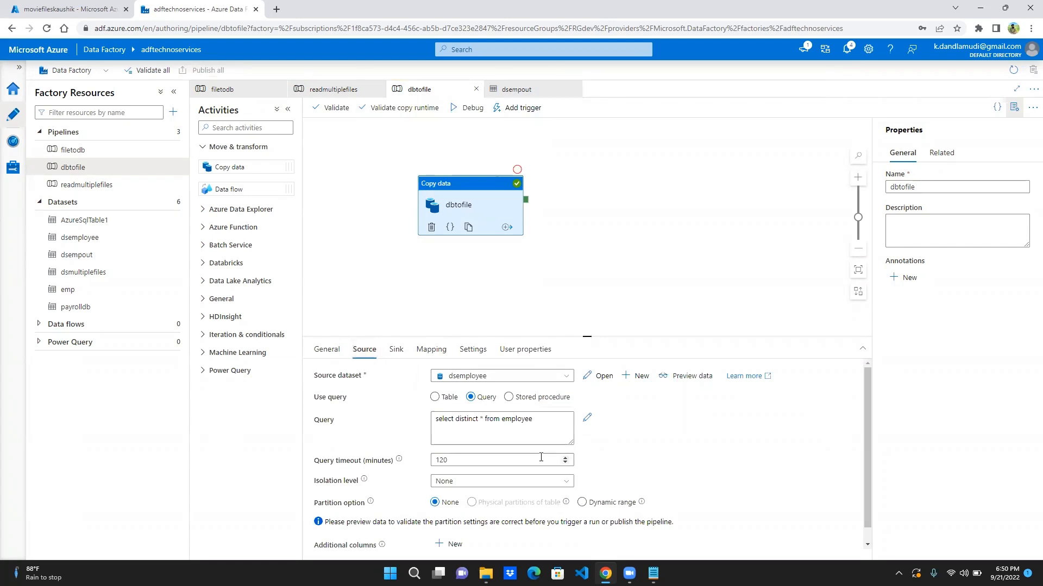
click(482, 420)
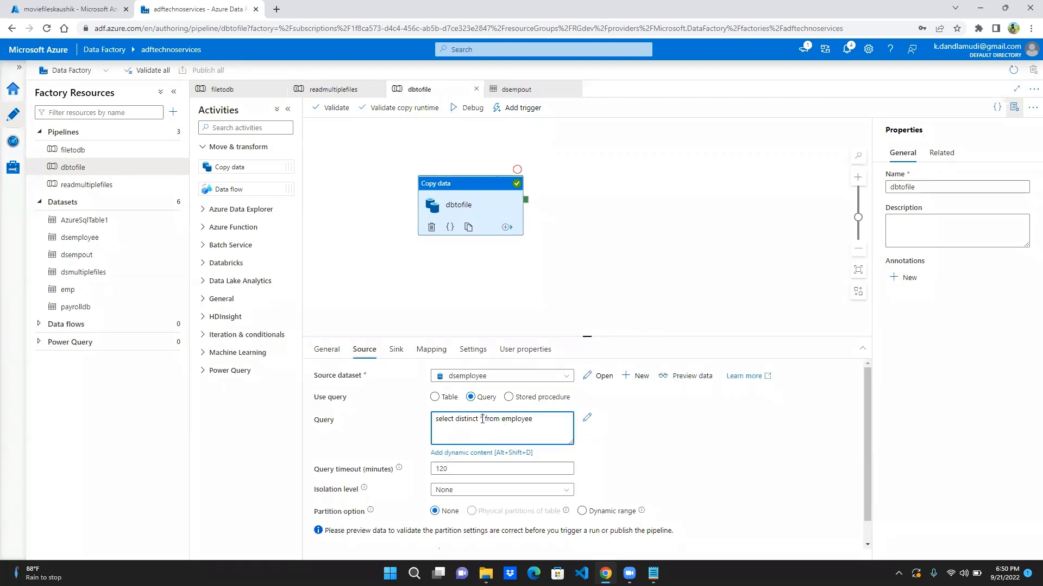
key(BackSpace)
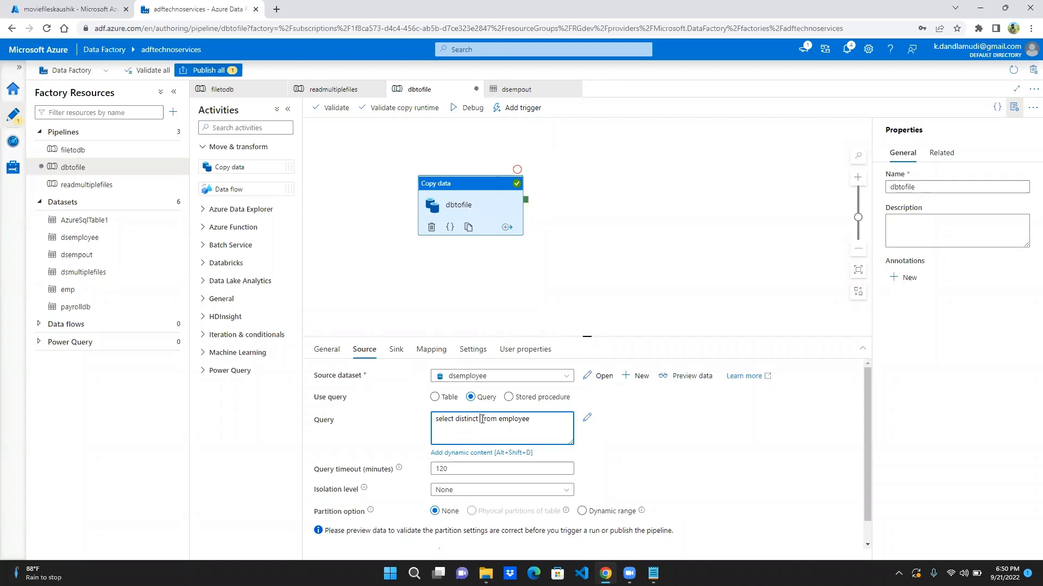
click(654, 441)
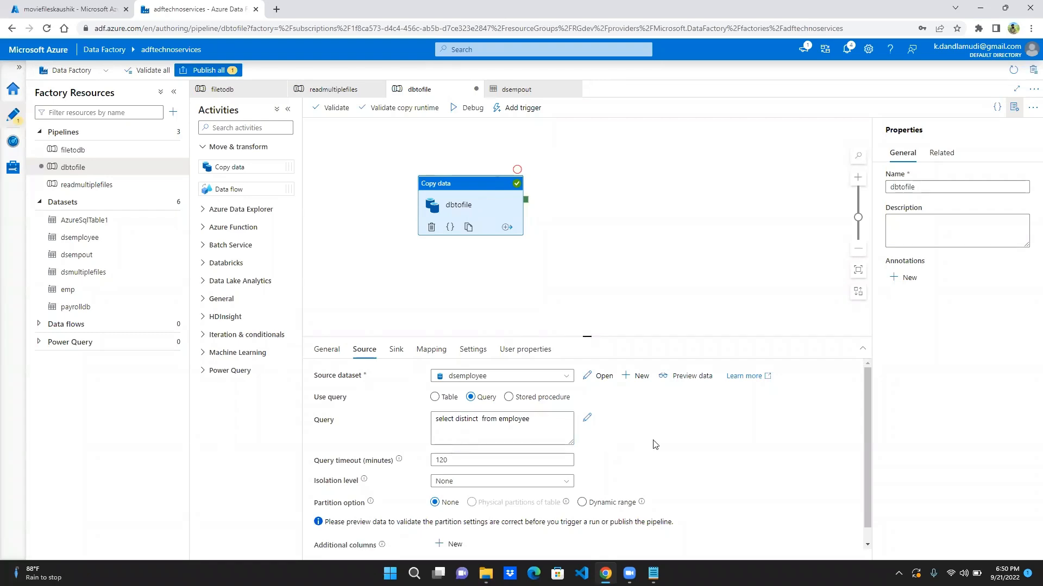
click(329, 108)
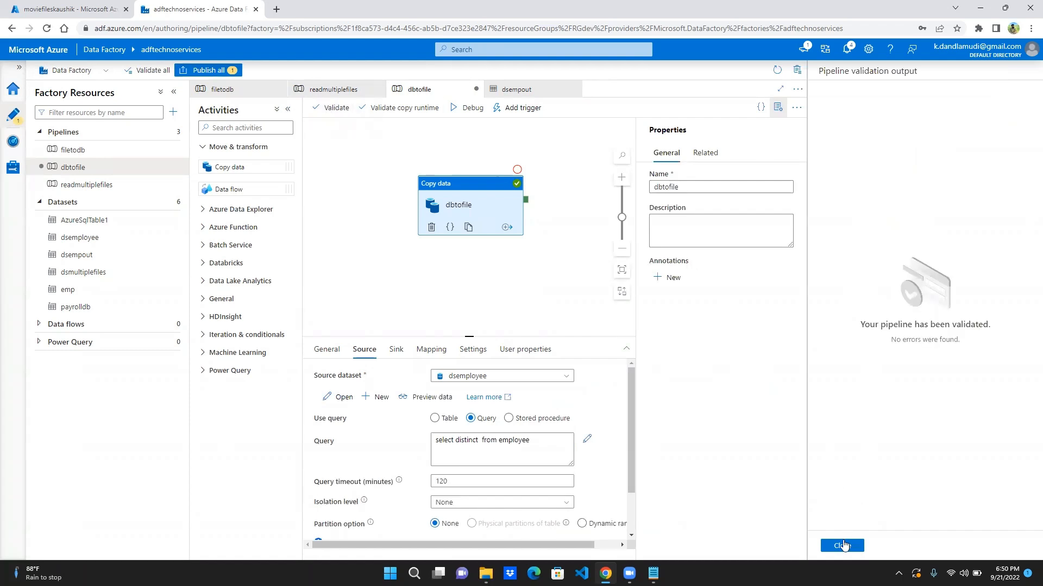
click(842, 545)
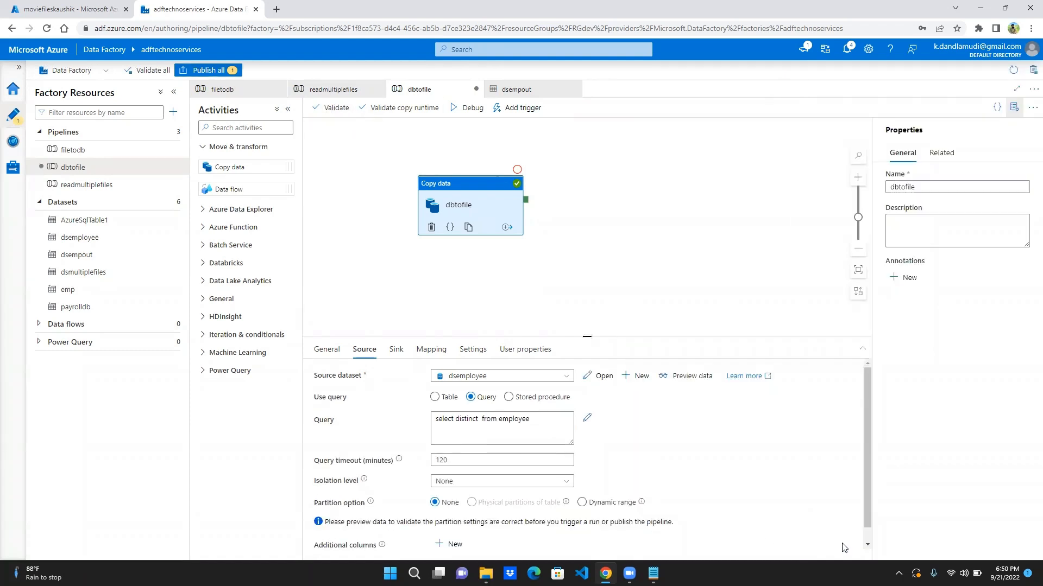
- Put the asterisk back into the dbtofile activity's source query so it reads select distinct * from employee
click(482, 419)
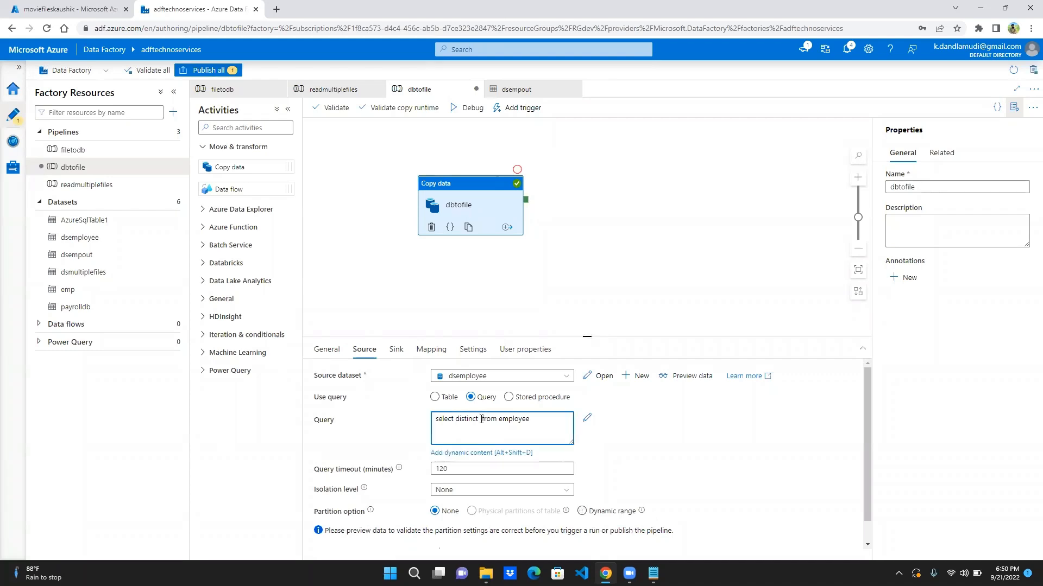
text(*)
- Try to set the dbtofile copy activity's timeout to 240.12:00:00 in its general settings
click(319, 353)
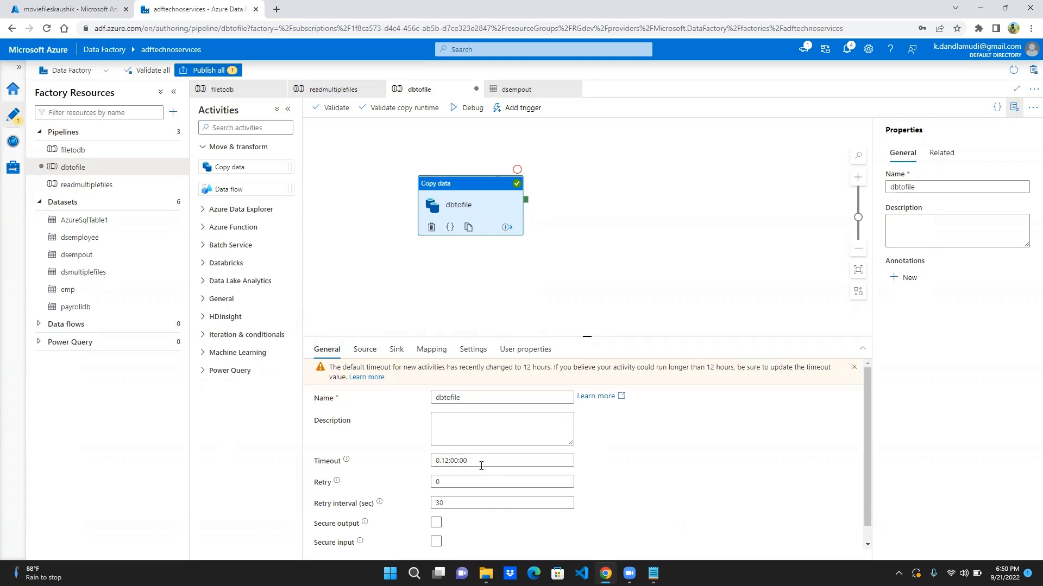
click(437, 459)
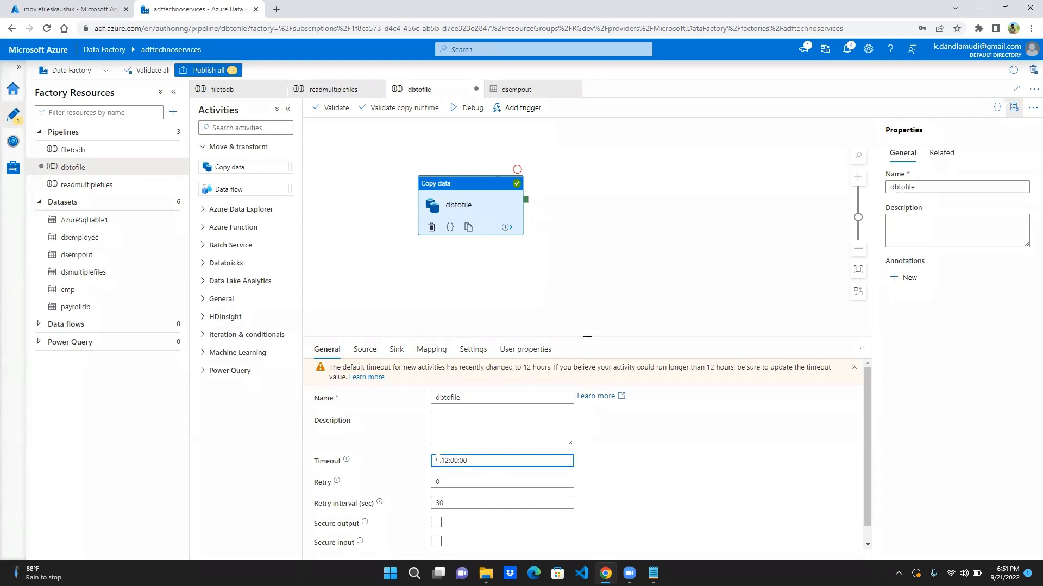
text(24)
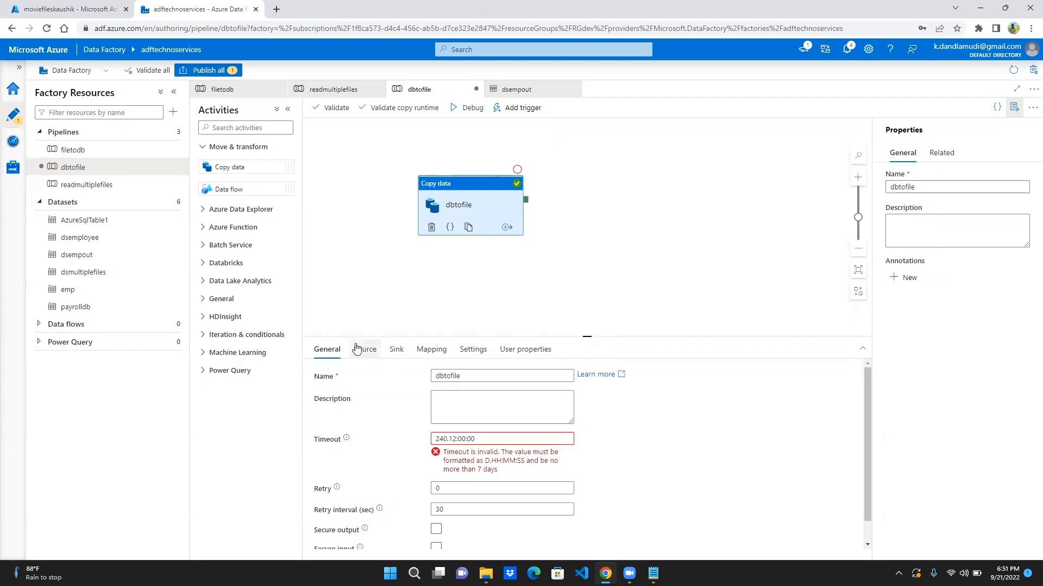
- Validate the pipeline, dismiss the validation output, and delete the unnamed additional column from the activity's source settings
click(361, 351)
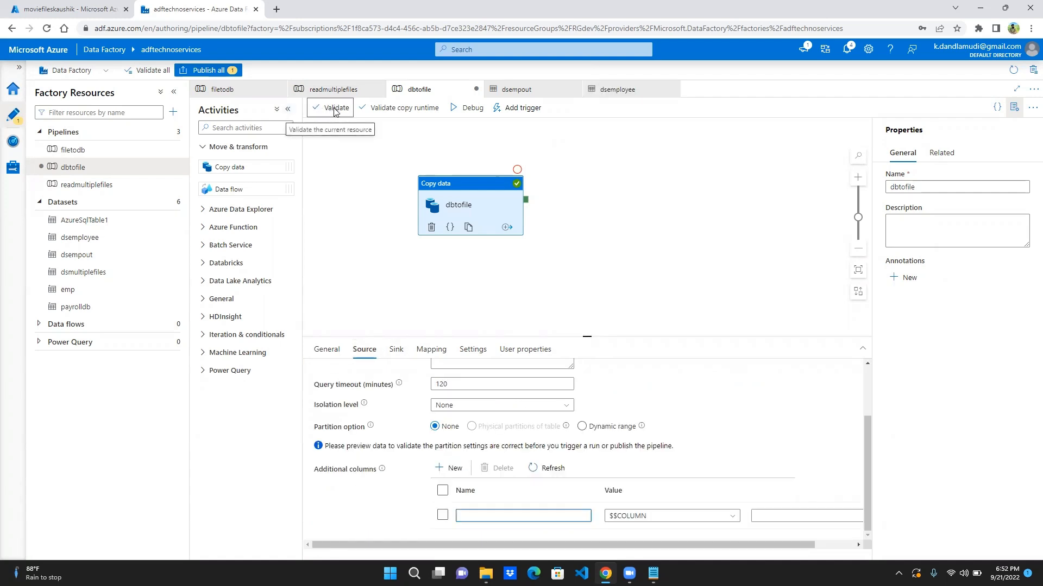
click(335, 110)
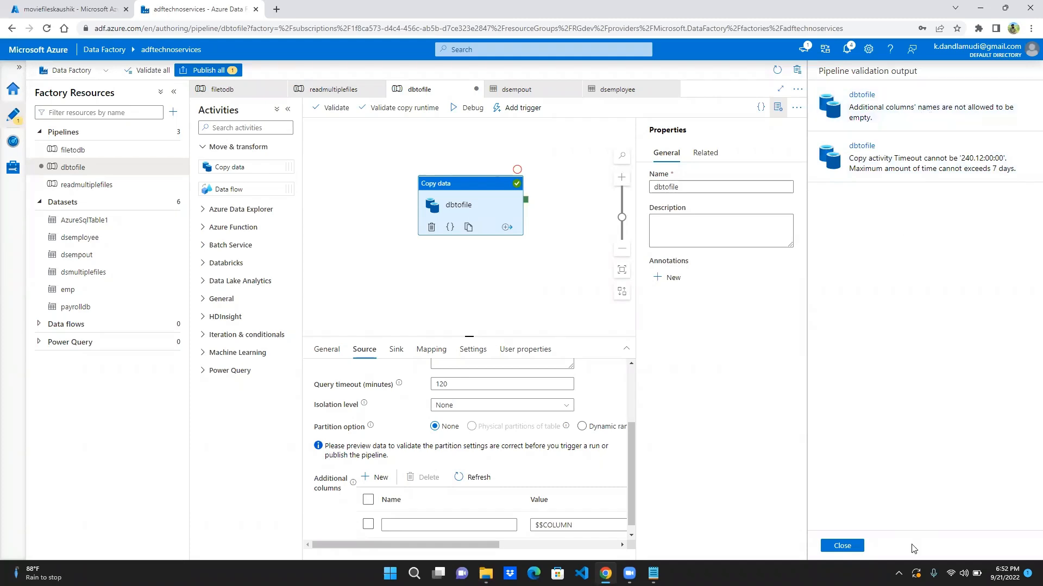
click(843, 546)
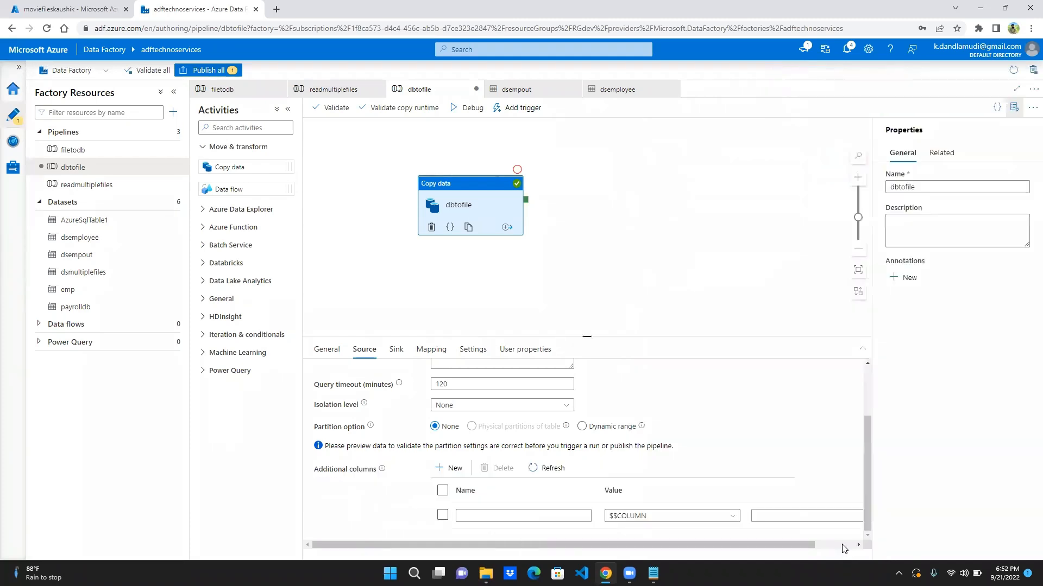
click(442, 515)
click(498, 470)
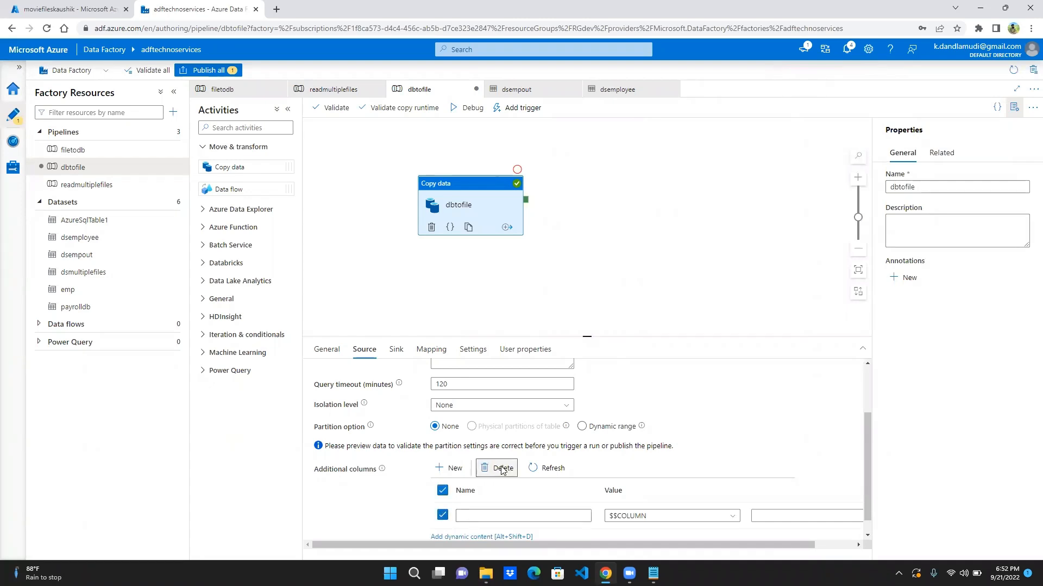
- Restore the copy activity's timeout to 0.12:00:00
click(324, 350)
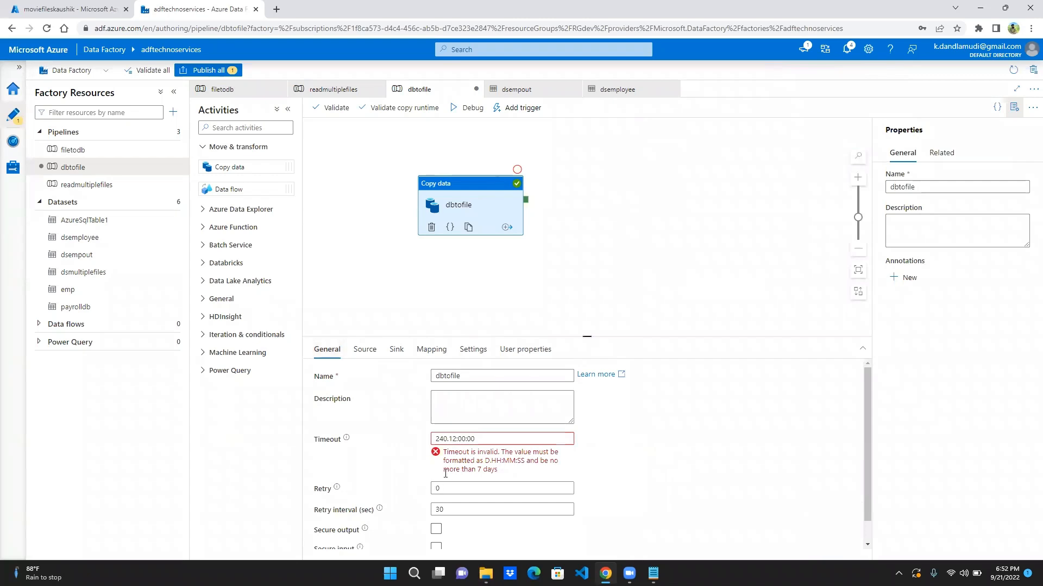
mouse_move(346, 441)
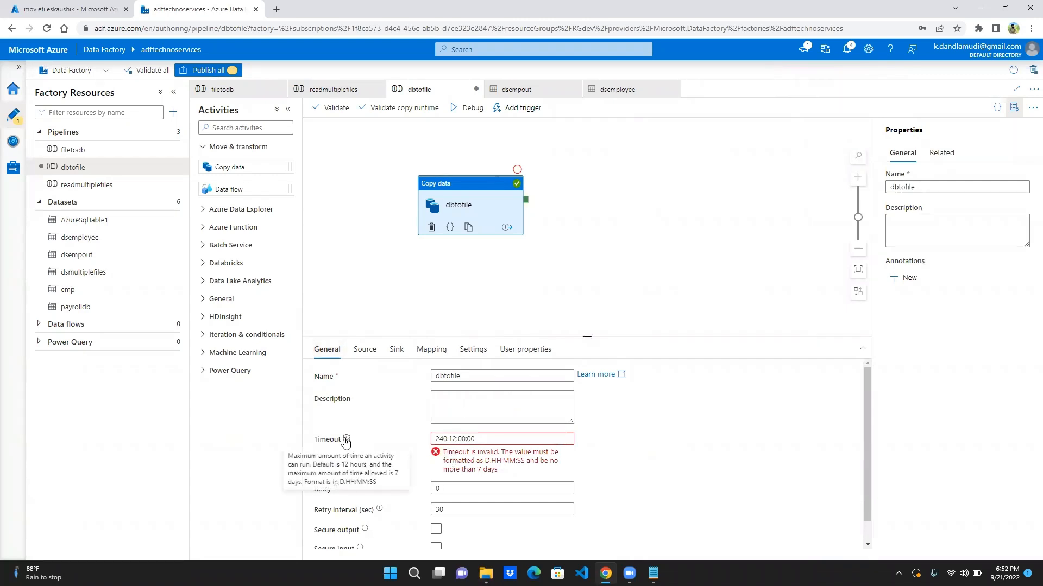
click(446, 439)
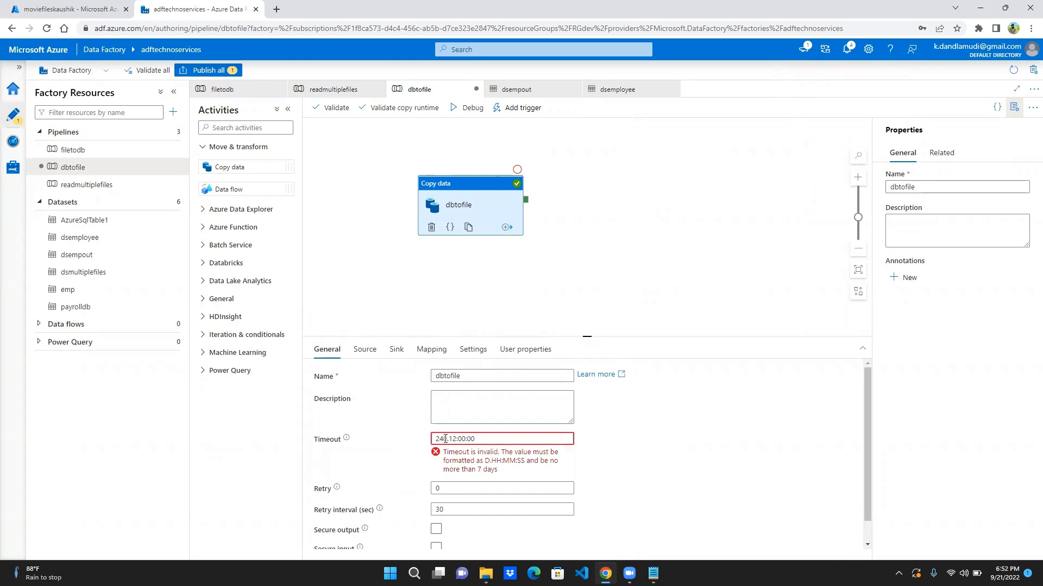
key(BackSpace)
key(BackSpace)
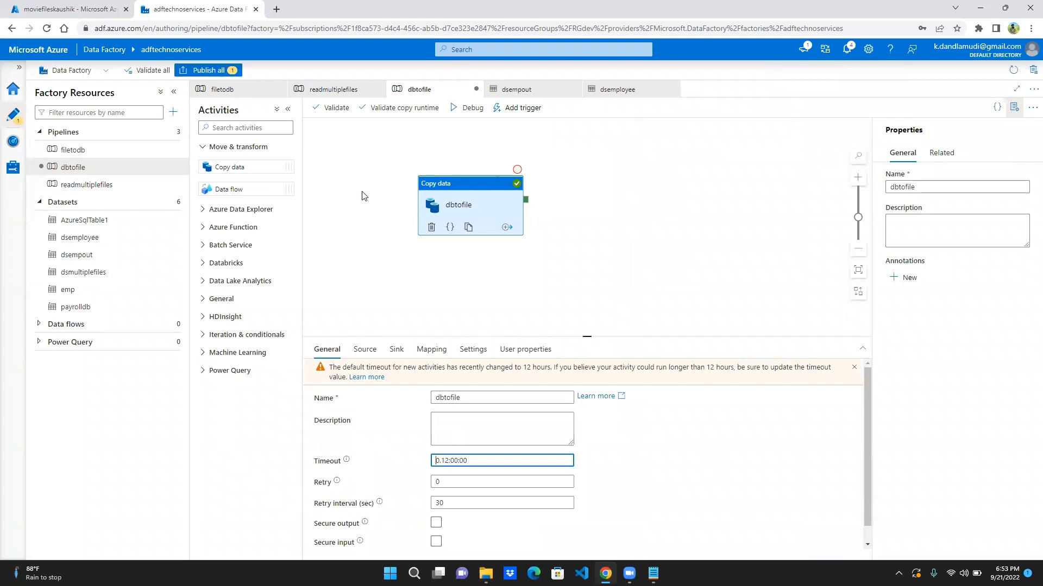
- Validate the corrected dbtofile pipeline, dismiss the validation output, and start a debug run
click(334, 112)
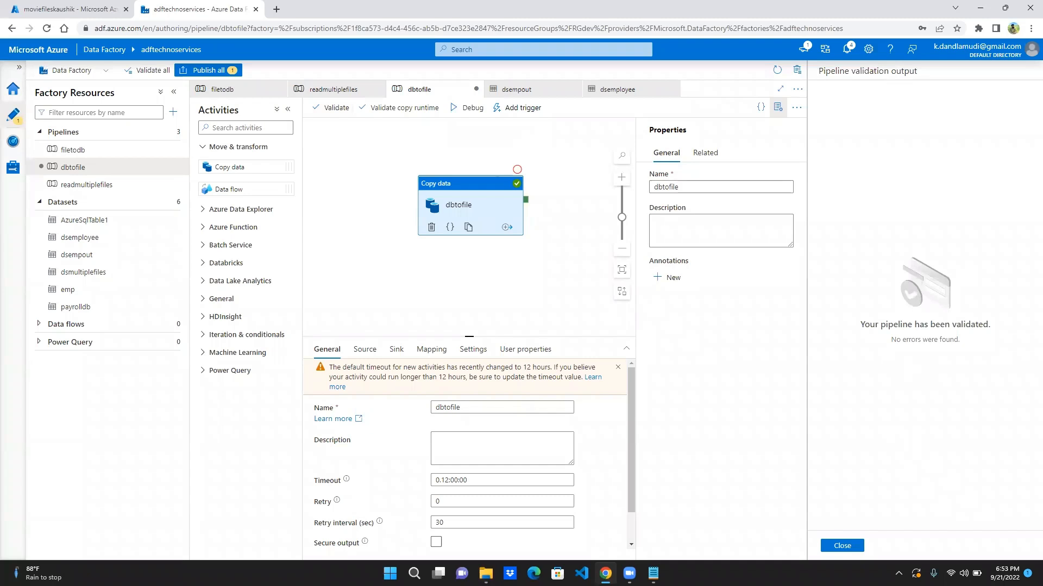
click(841, 545)
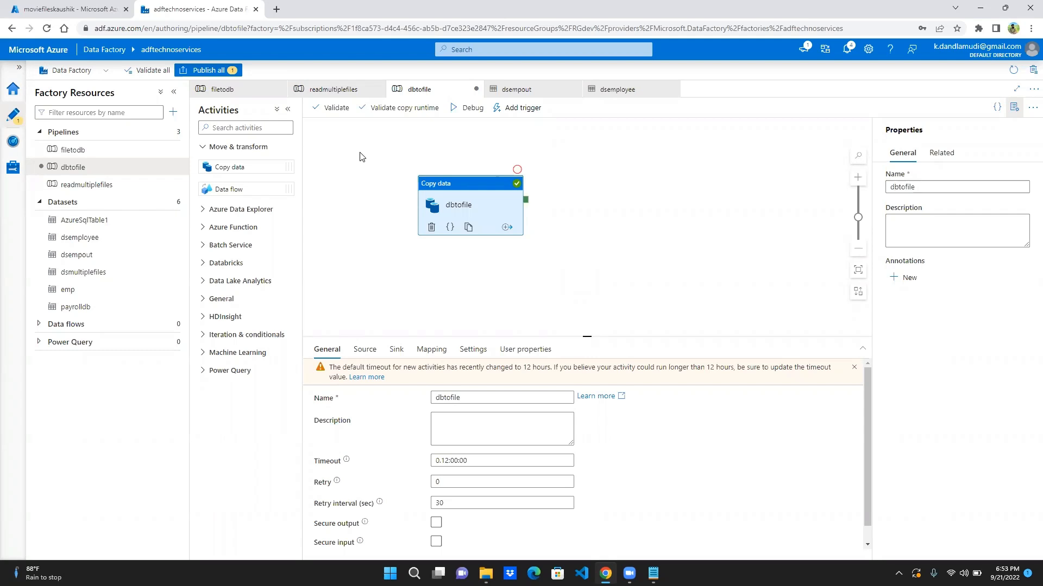
click(471, 111)
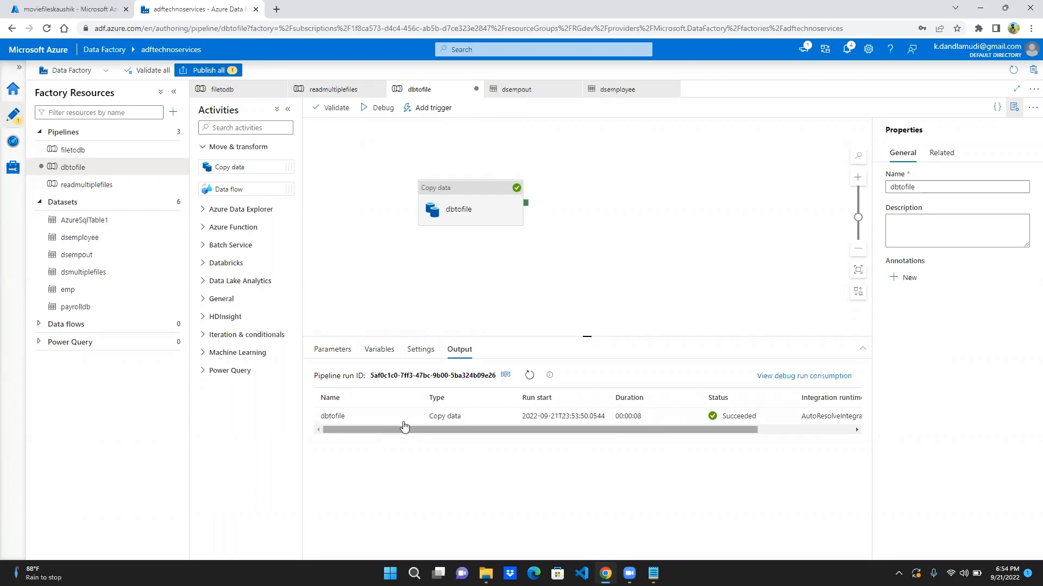
mouse_move(410, 420)
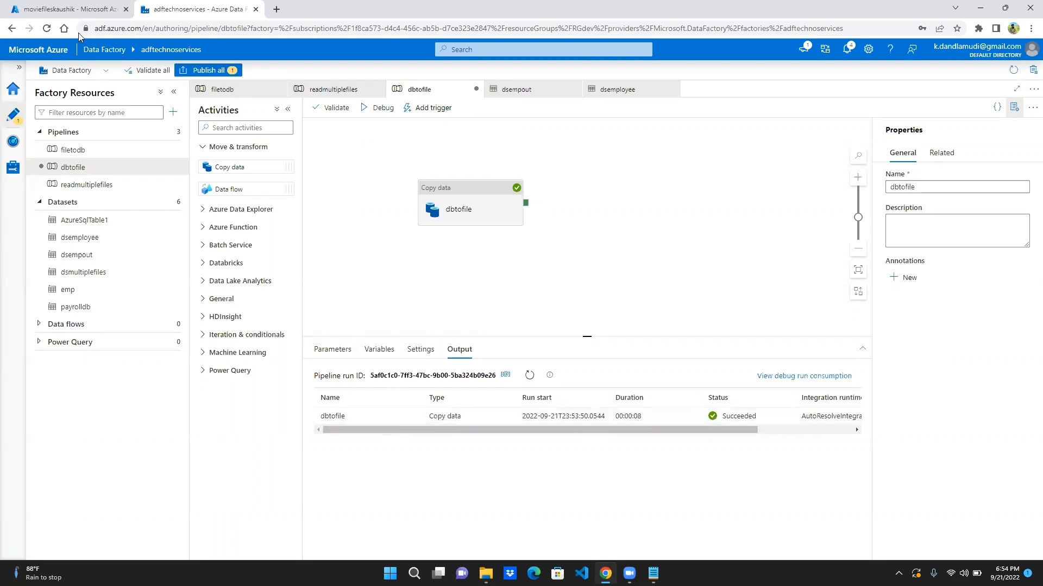
- Switch to the storage account, open the output container, and examine the contents of employee.txt
click(71, 8)
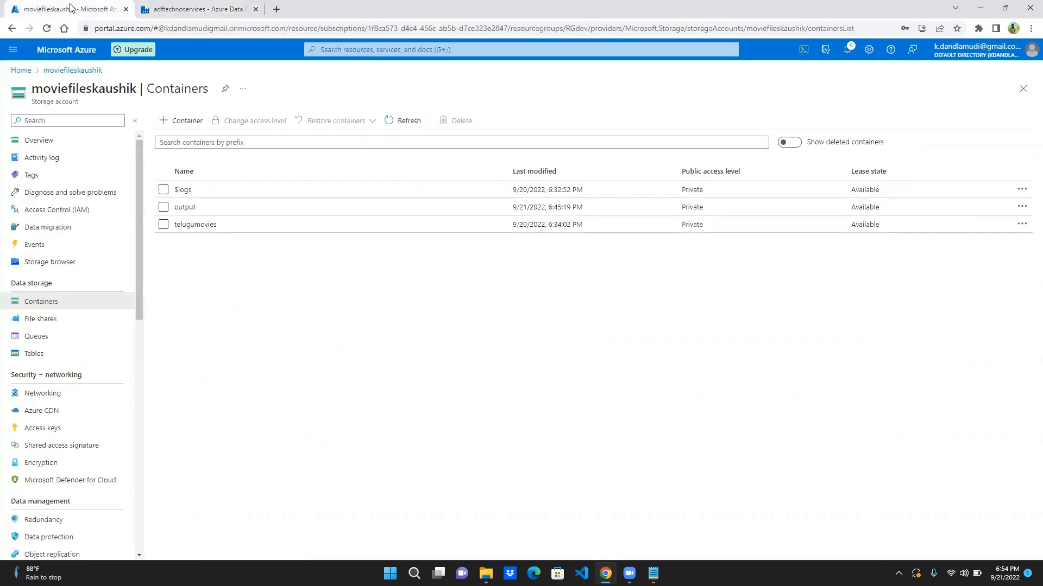
click(184, 208)
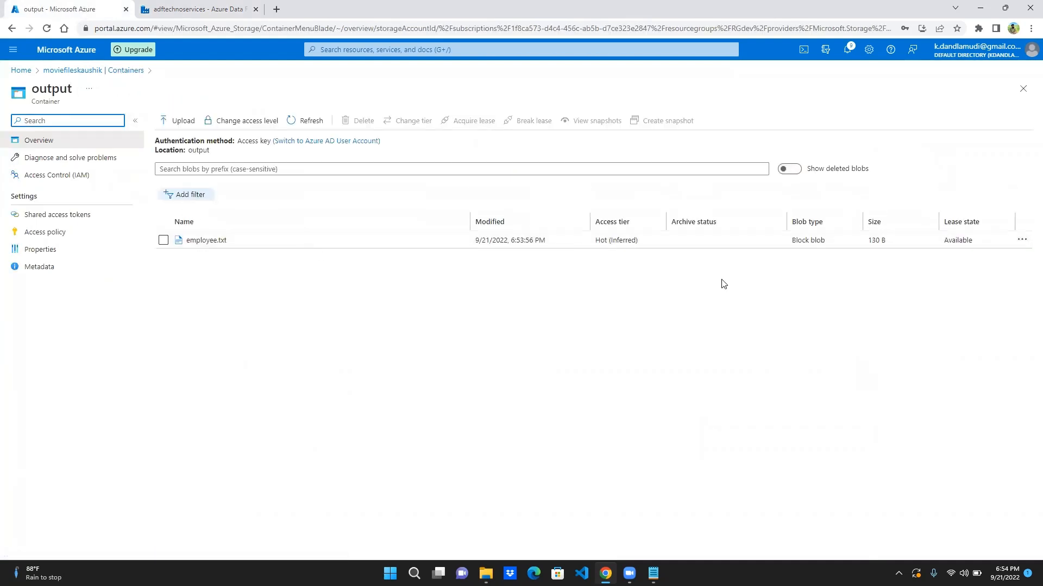
click(1021, 242)
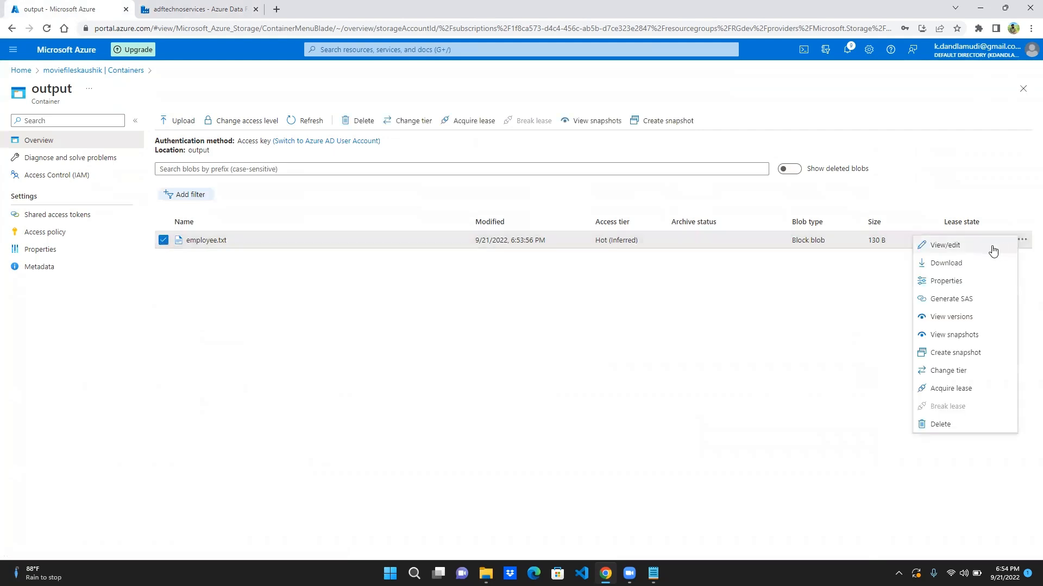
click(994, 247)
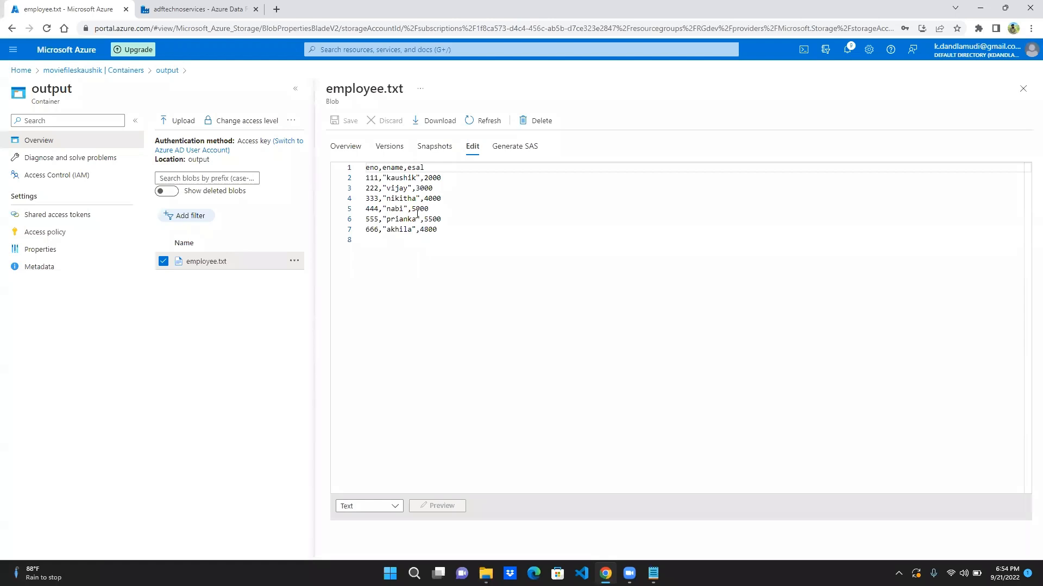
click(441, 227)
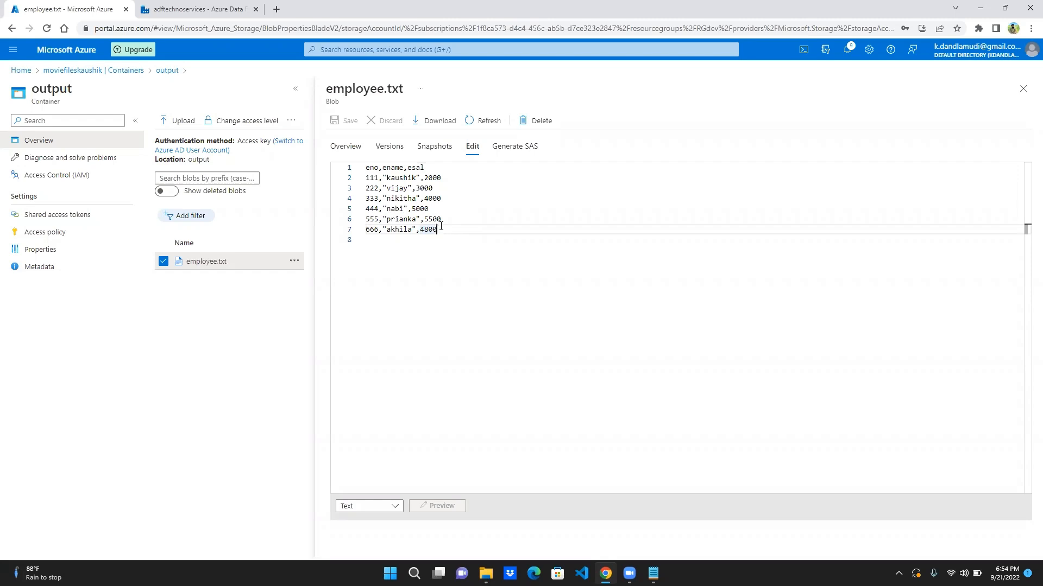
- Open YouTube in a new browser tab
click(277, 9)
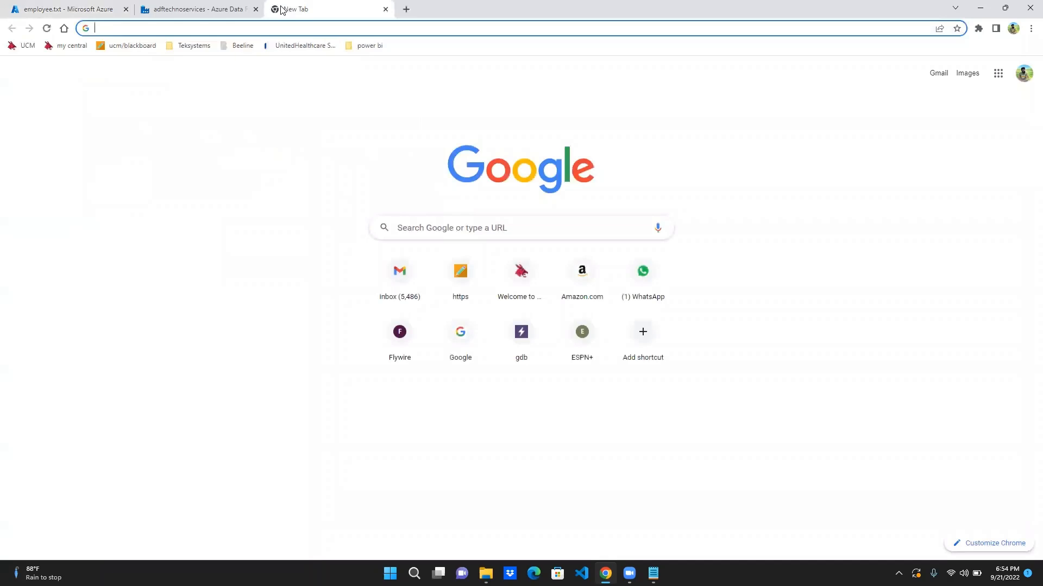
text(y)
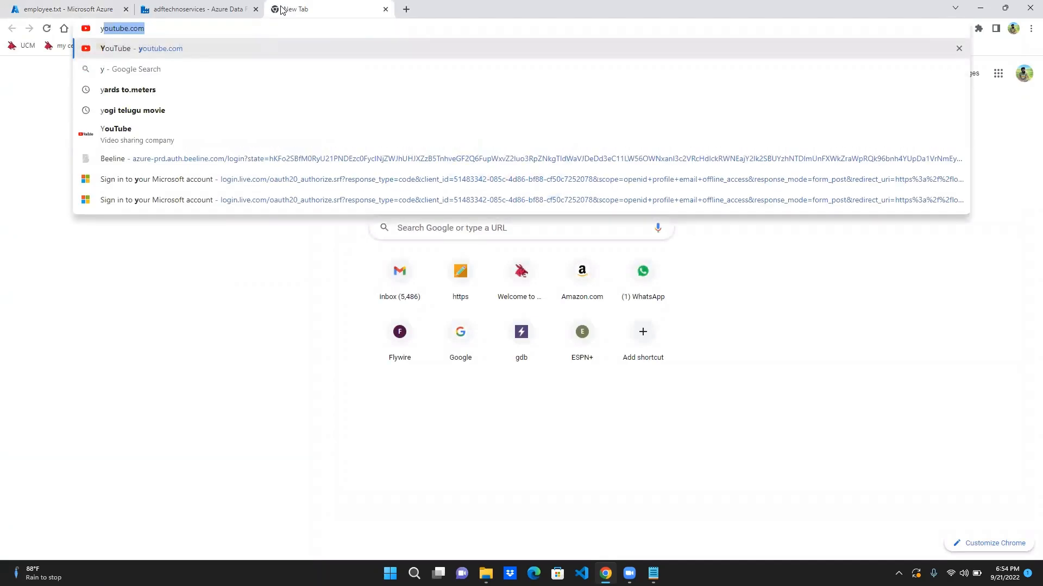
text(ou)
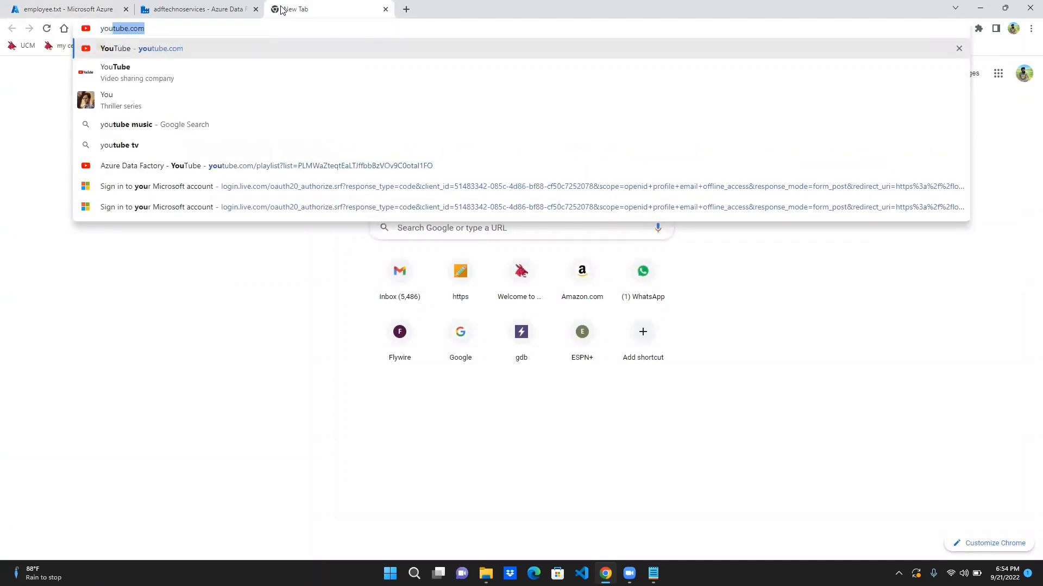